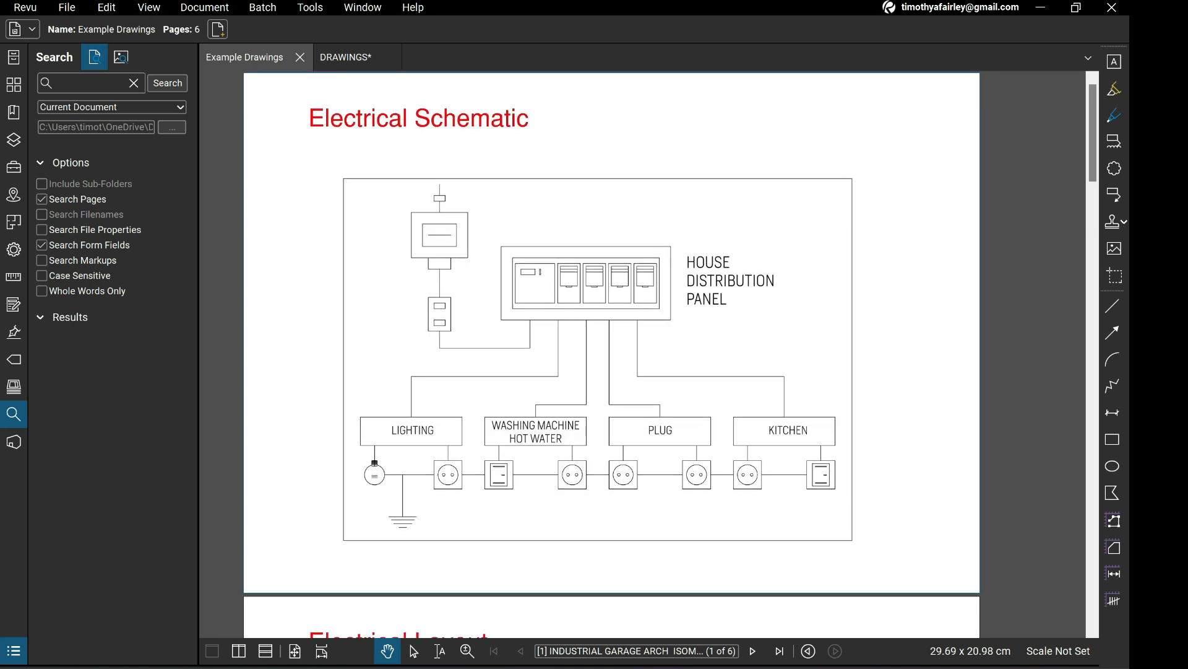
Compare the Electrical Schematic page with the Electrical Layout page in the Example Drawings document.
scroll(671, 304, "down", 1)
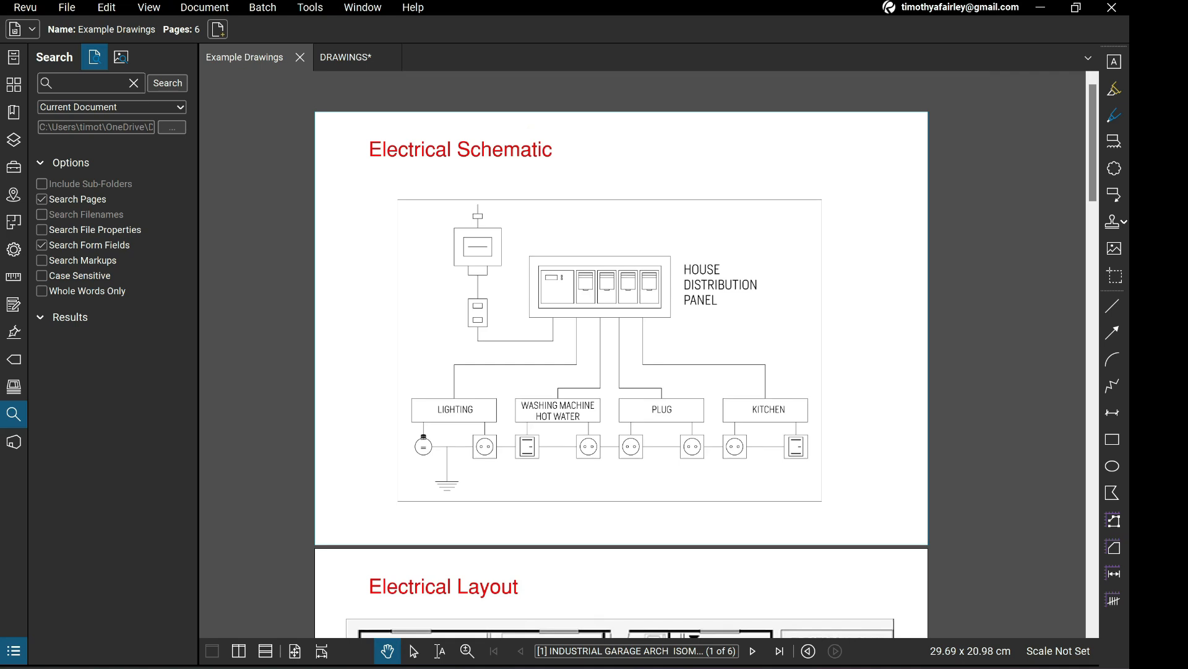
scroll(621, 355, "down", 2)
scroll(621, 355, "down", 1)
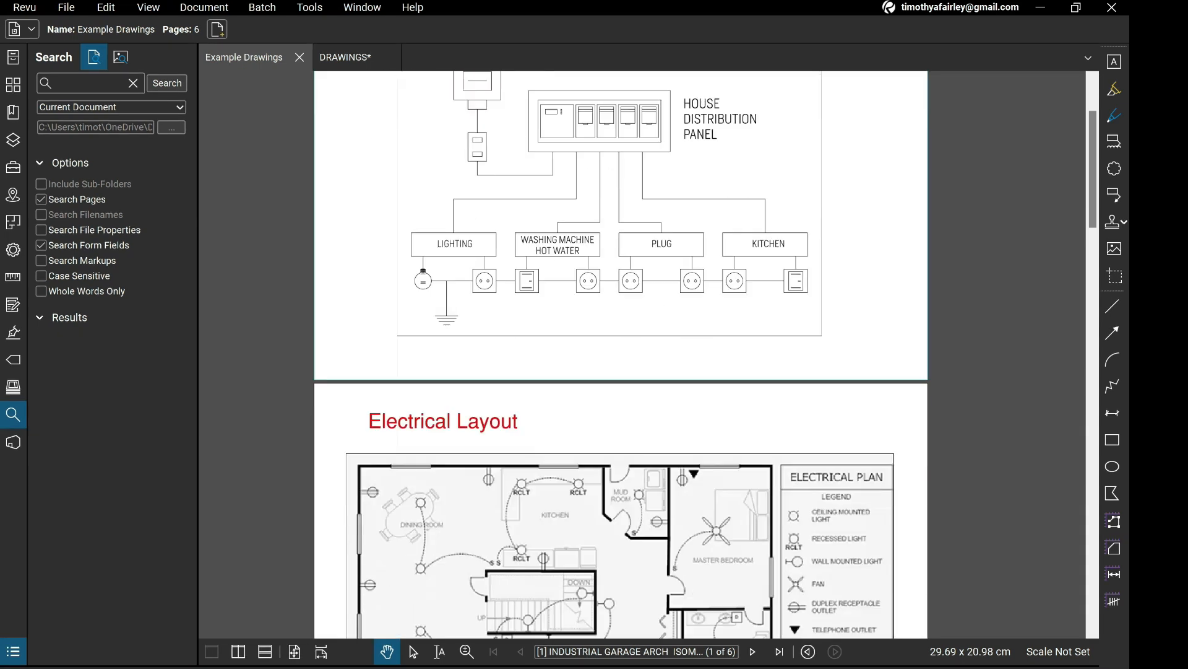
scroll(621, 355, "up", 2)
scroll(622, 355, "down", 4)
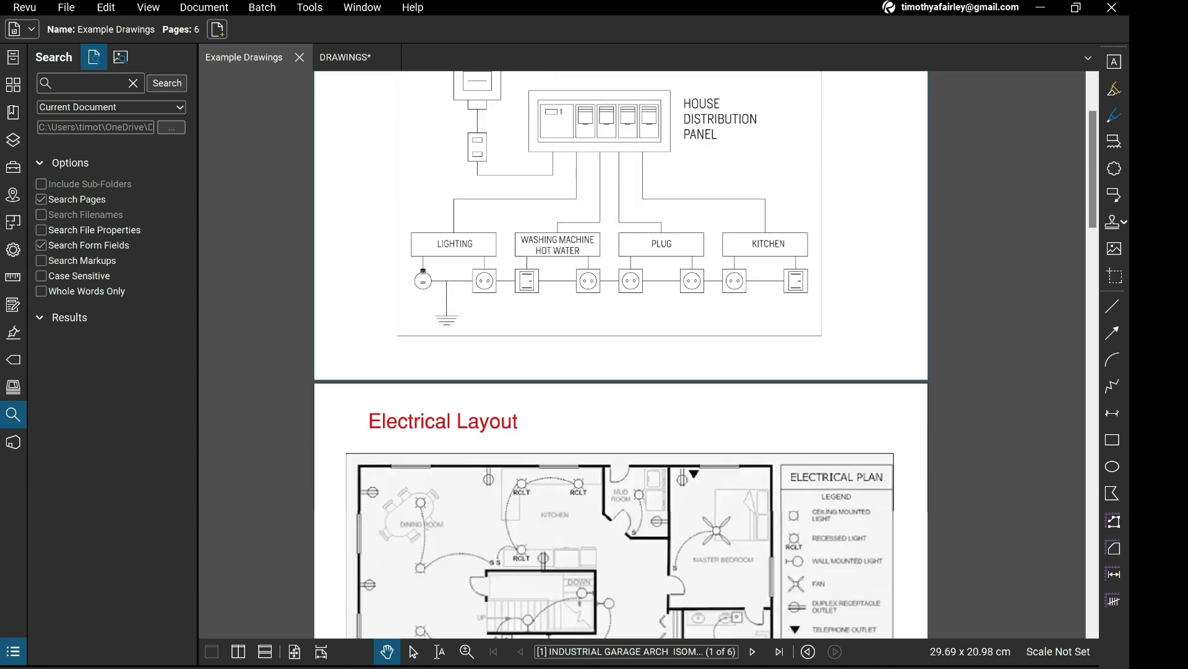
scroll(627, 435, "up", 1)
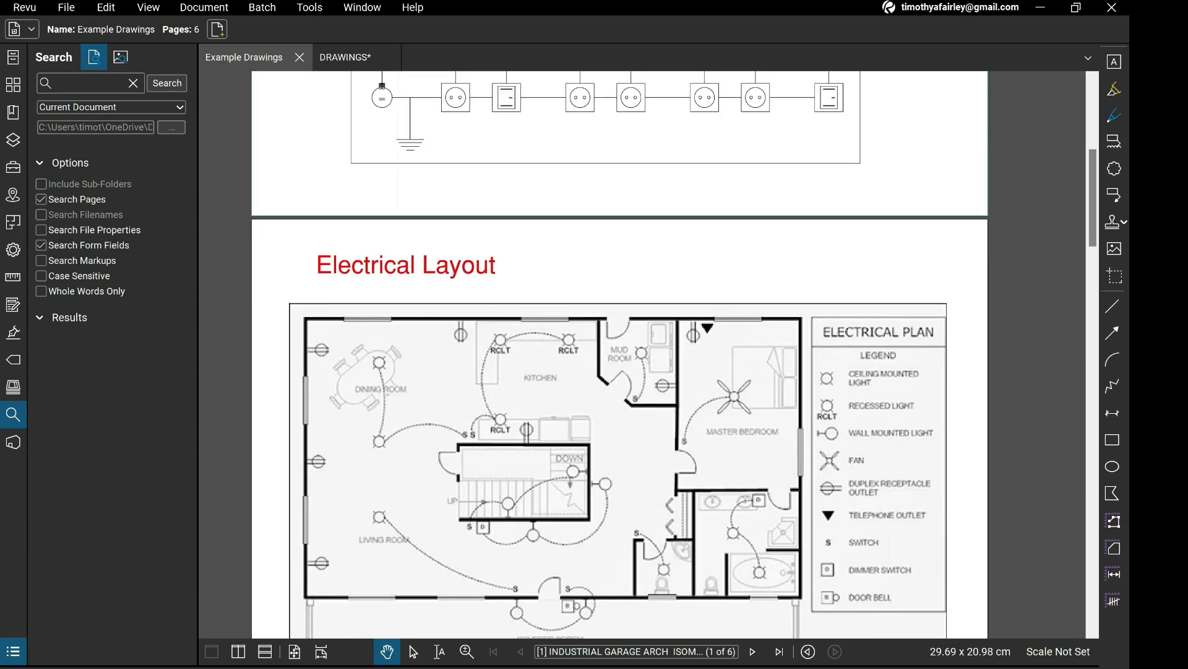
scroll(628, 435, "down", 2)
scroll(628, 435, "down", 1)
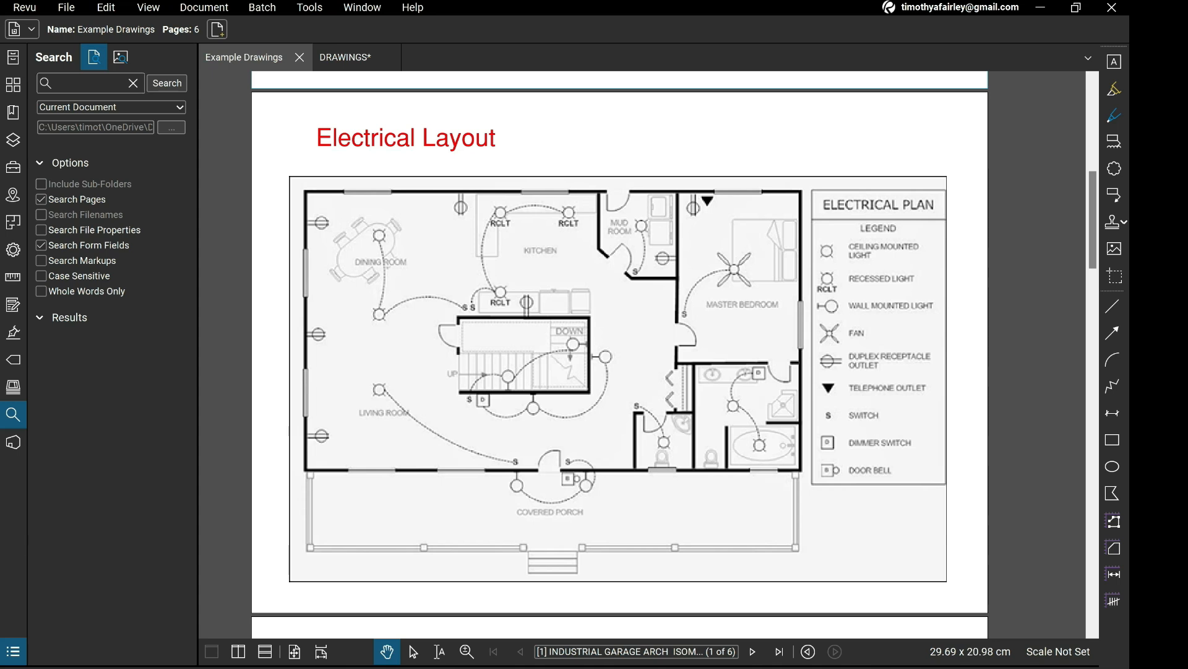
scroll(619, 353, "up", 5)
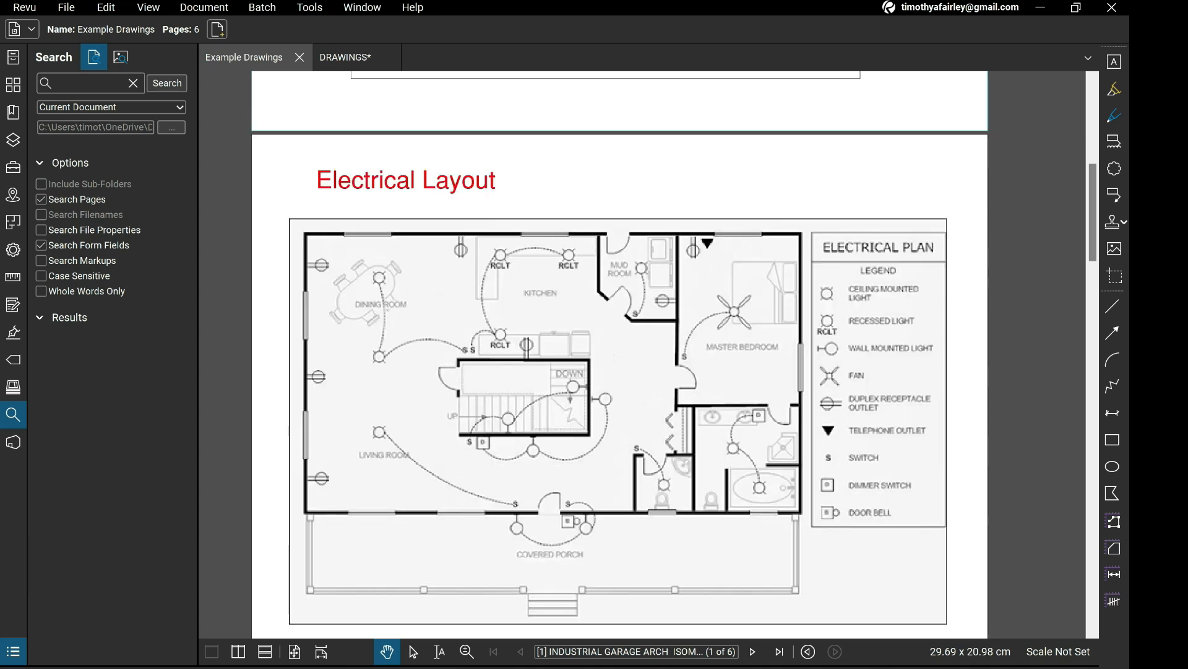
scroll(619, 353, "up", 1)
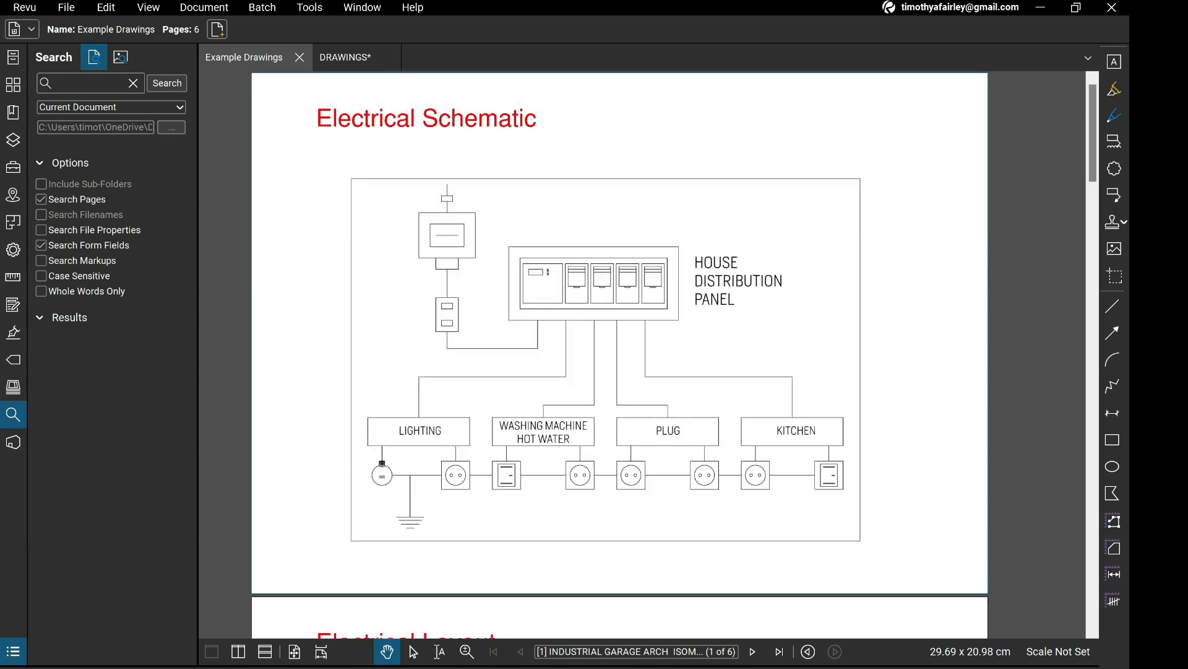
scroll(619, 352, "down", 6)
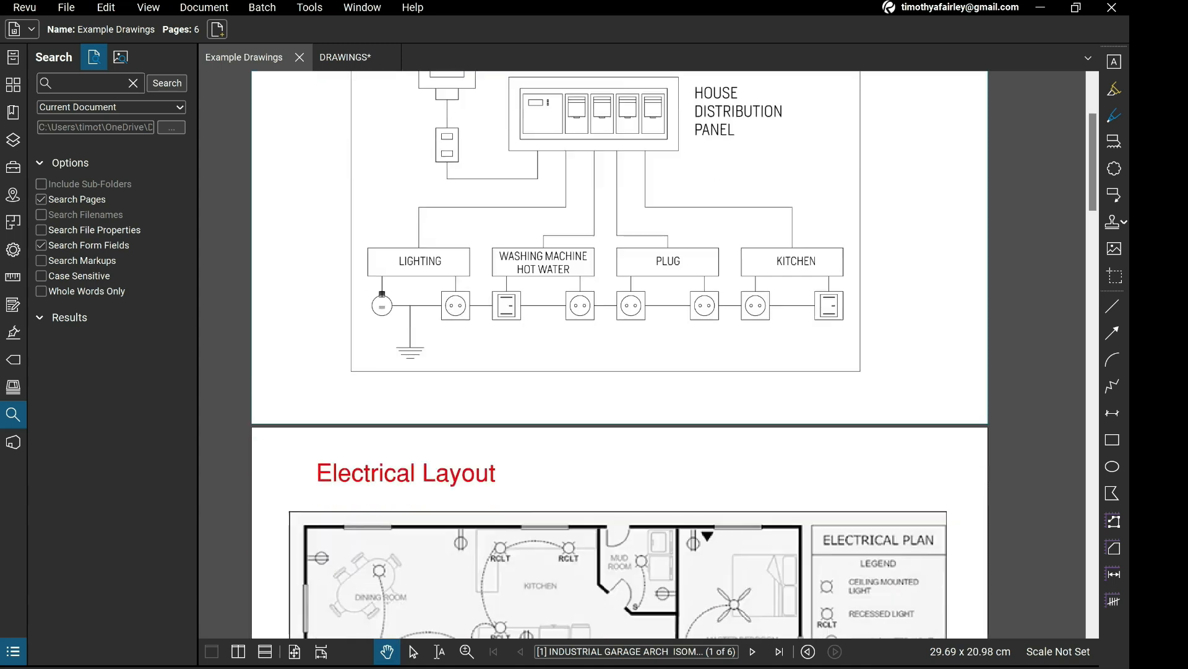
Examine the Plumbing Schematic and the Plumbing Layout pages of the example document.
scroll(619, 353, "down", 6)
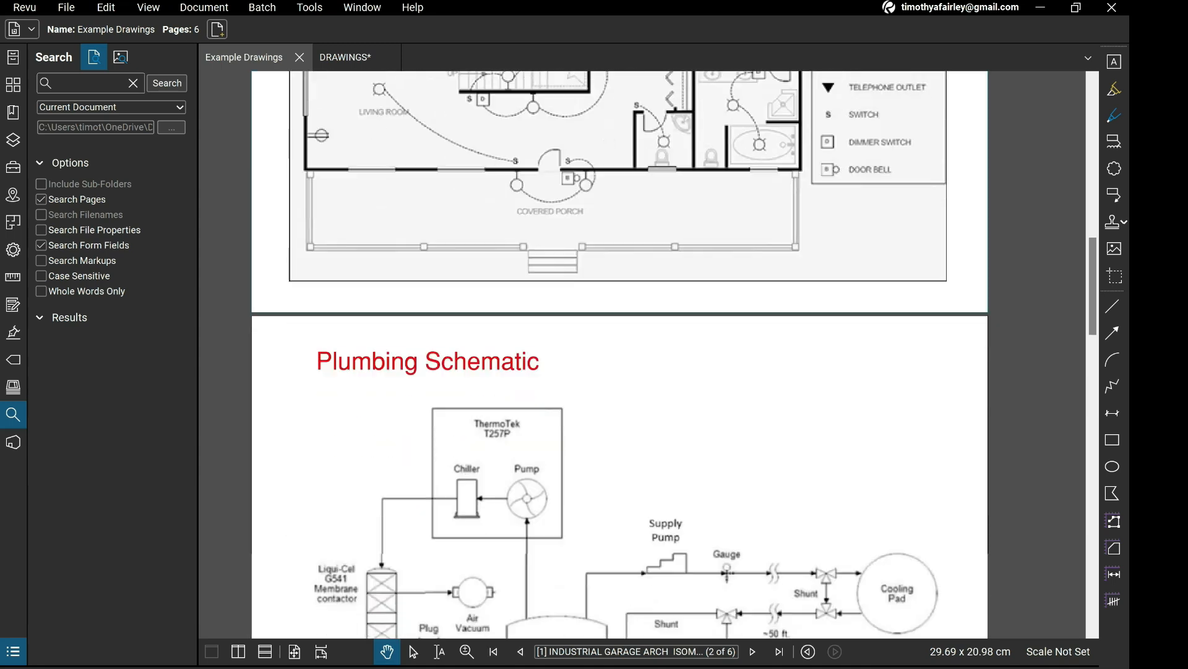
scroll(619, 353, "up", 1)
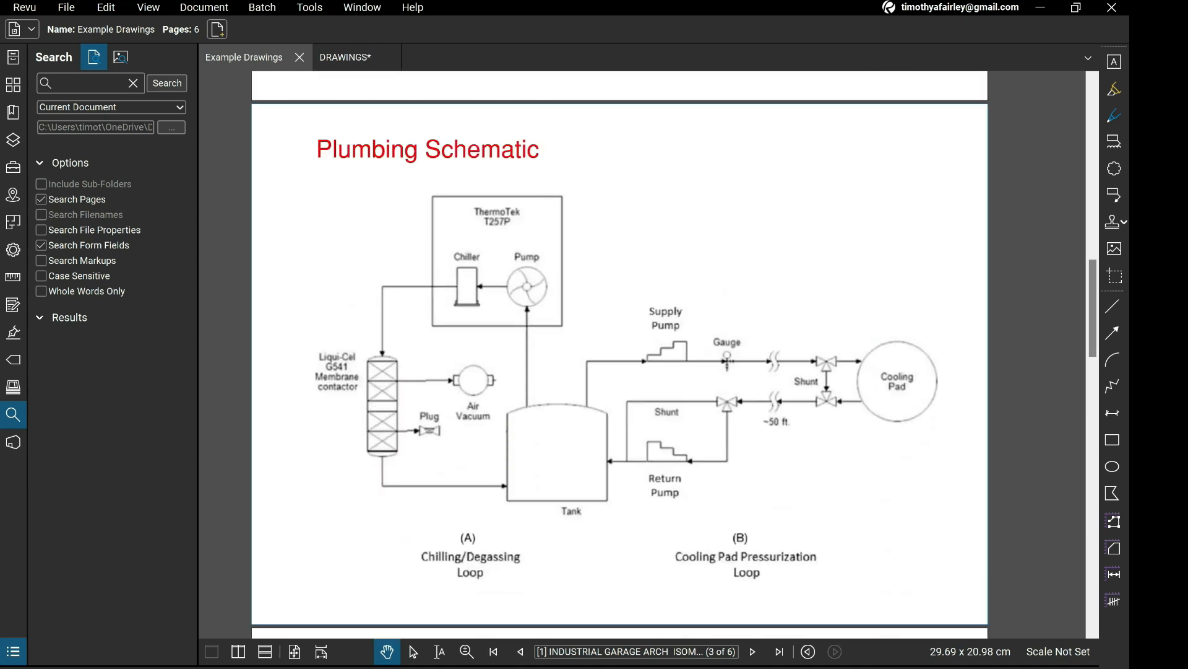
scroll(619, 353, "down", 1)
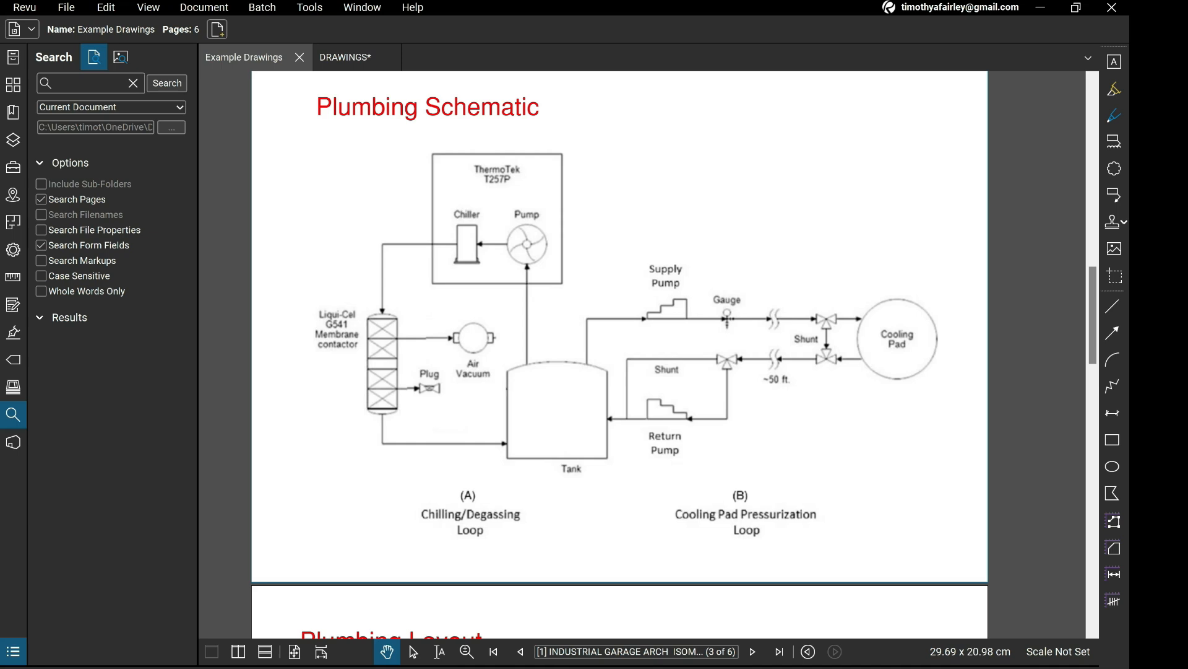
scroll(619, 352, "down", 5)
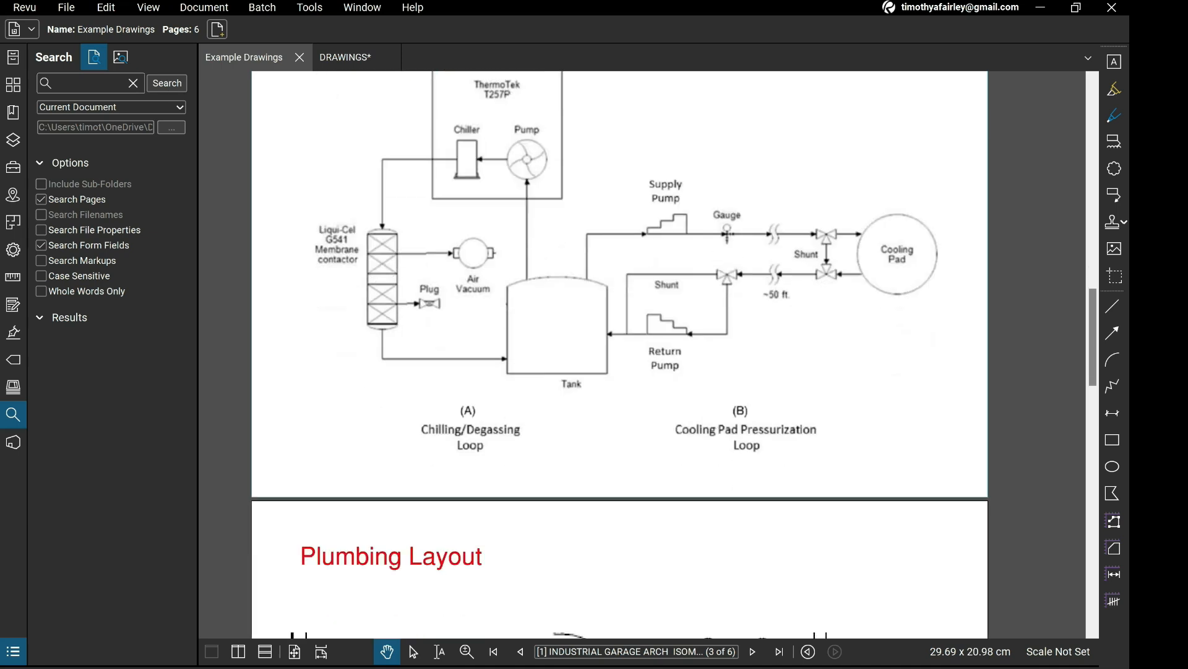
scroll(619, 353, "down", 2)
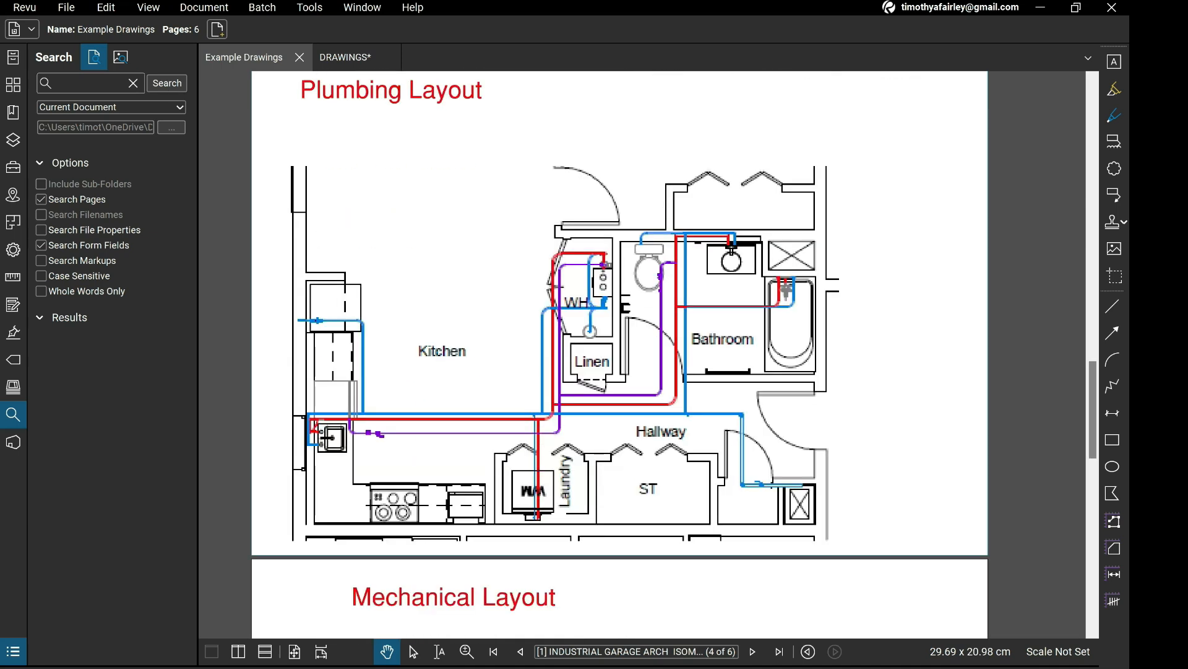
scroll(619, 353, "up", 1)
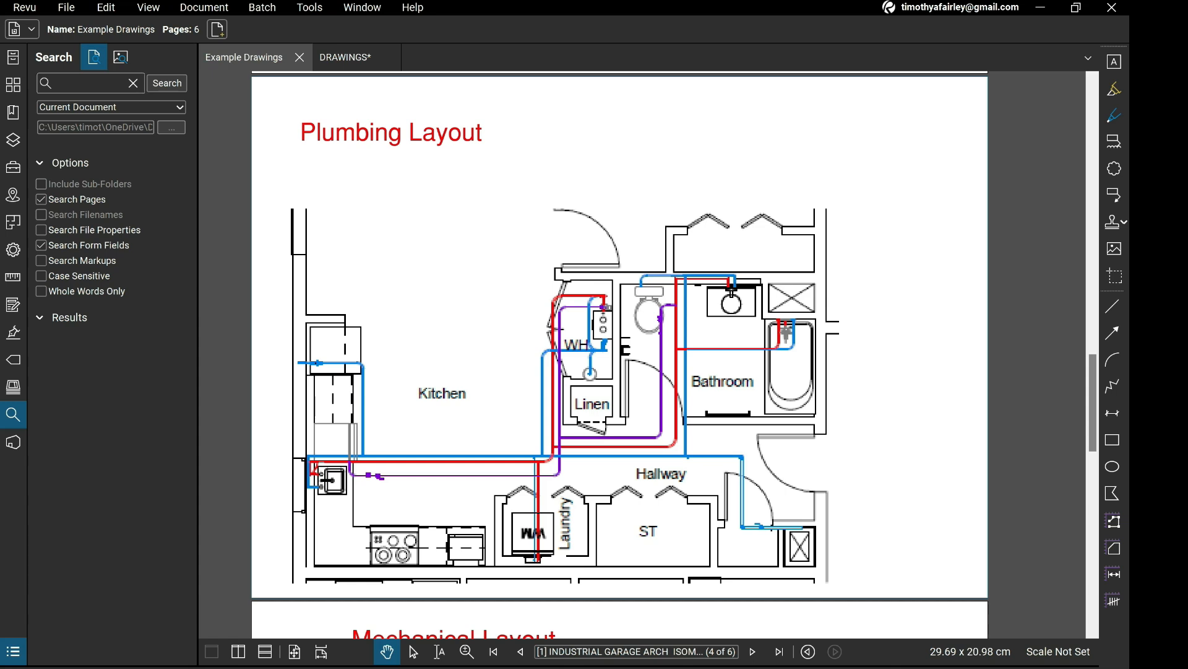
scroll(619, 353, "down", 1)
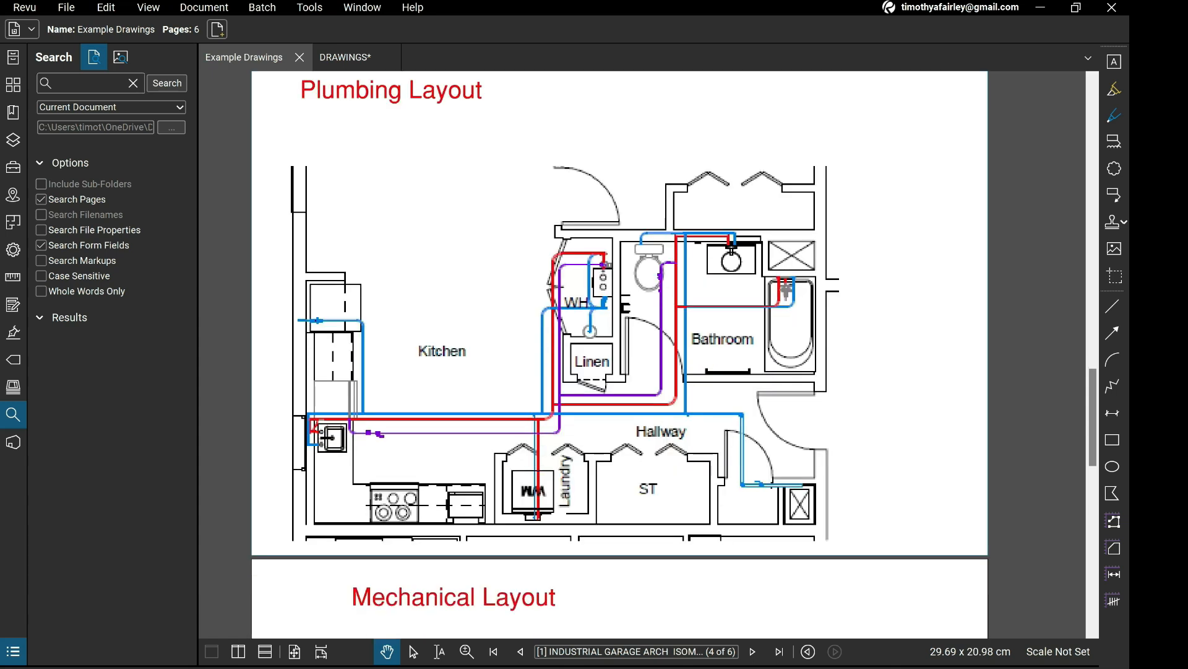
Examine the Mechanical Layout page and the Mechanical Schematic page of the HVAC system.
scroll(619, 353, "down", 10)
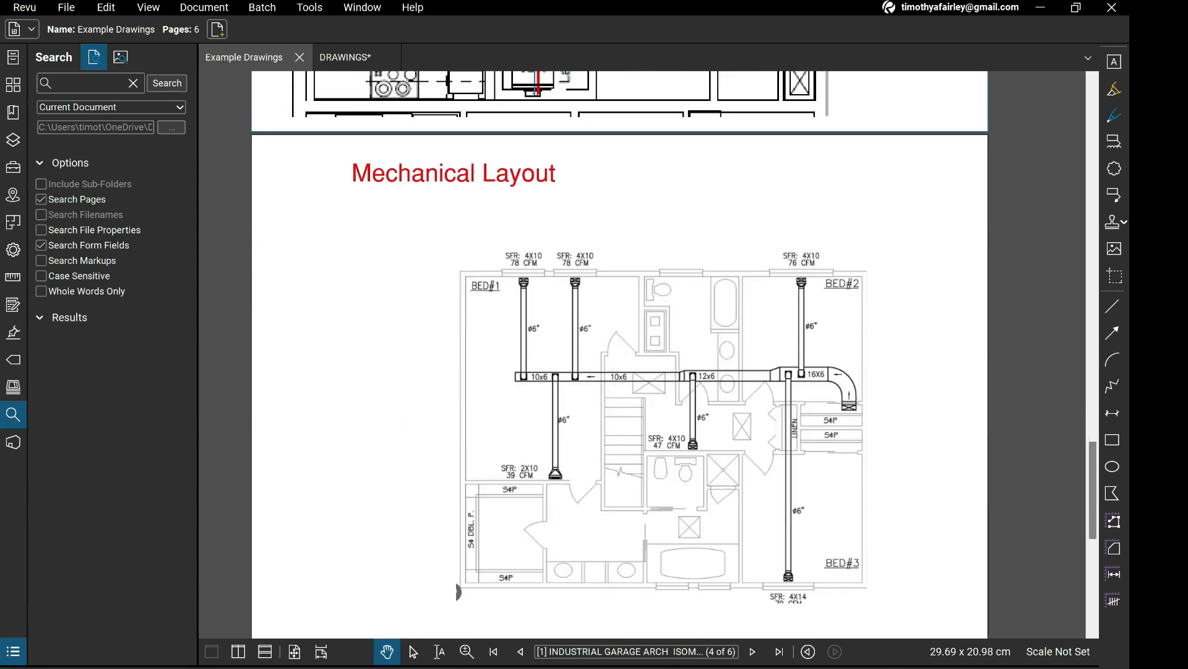
scroll(619, 352, "down", 6)
scroll(619, 353, "down", 7)
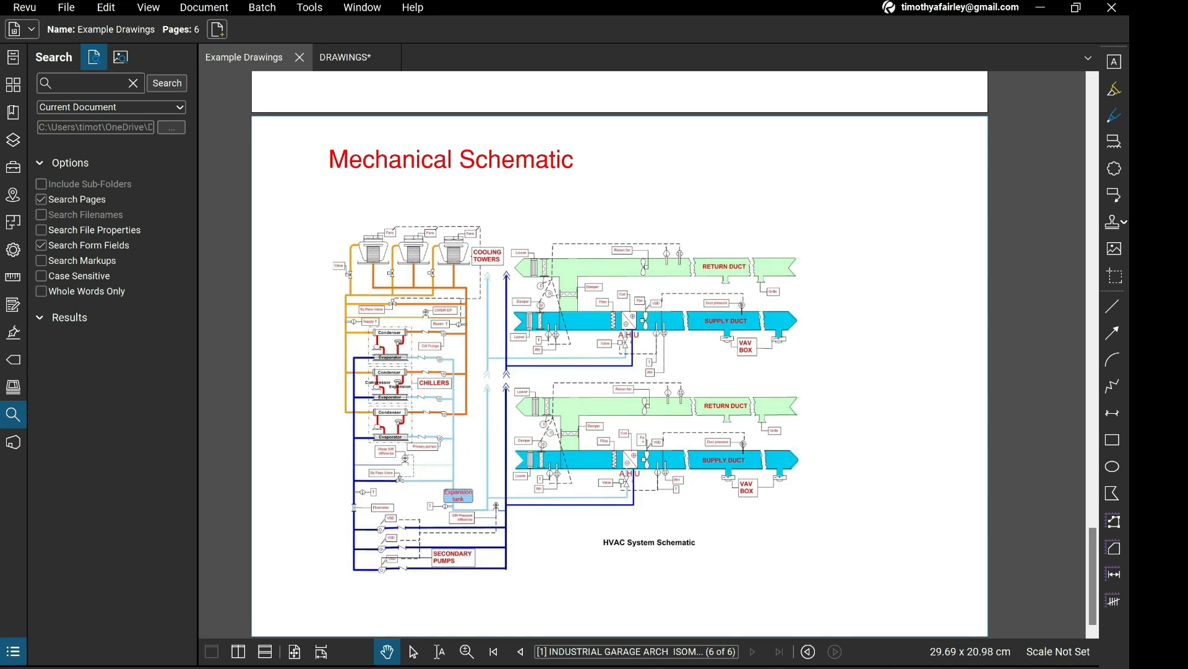
scroll(619, 352, "up", 12)
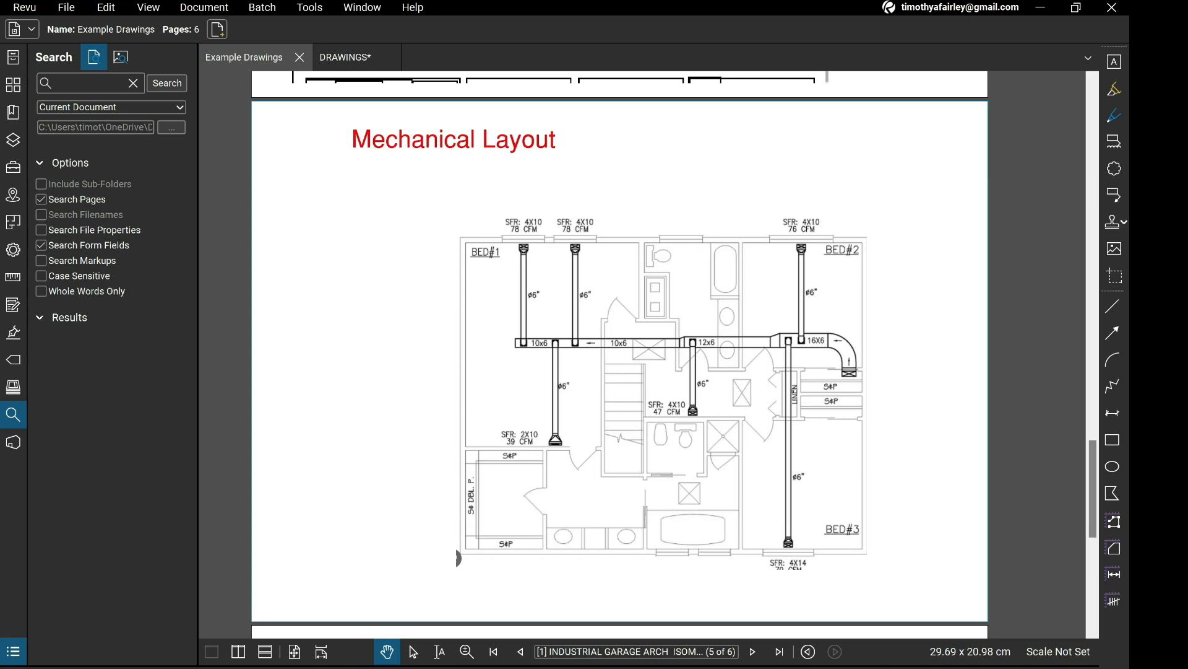
scroll(619, 359, "down", 1)
Switch to the DRAWINGS document and examine the door and window details and the garage floor plan on sheet A1.
key("ctrl+Tab")
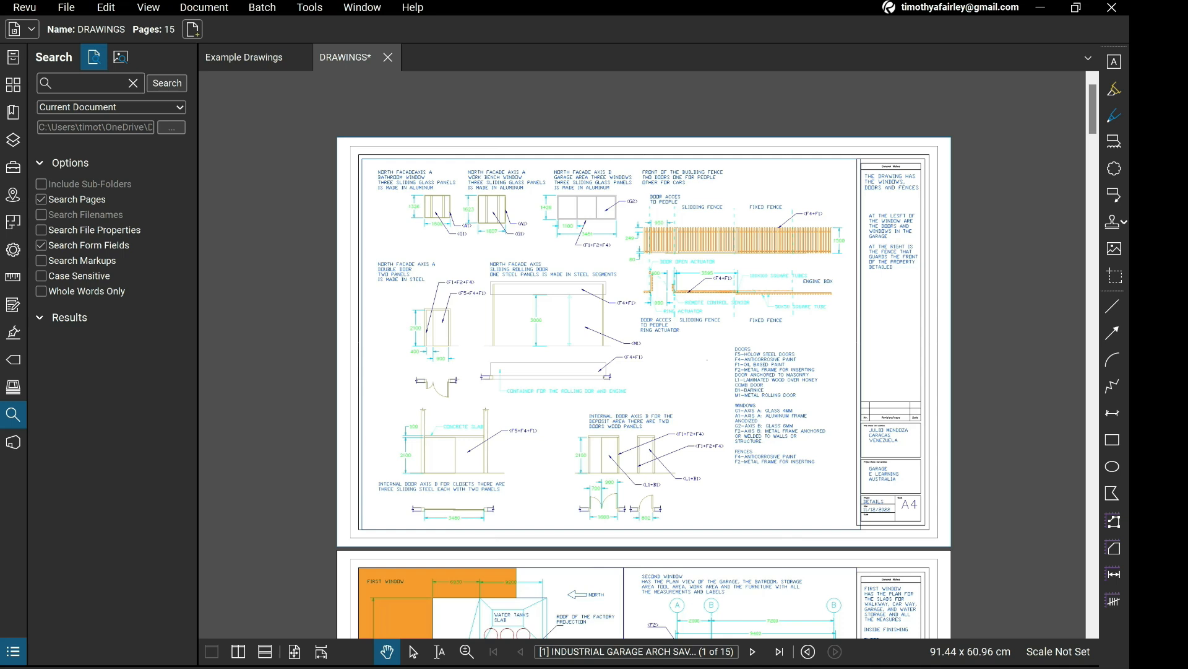
scroll(644, 353, "down", 2)
scroll(644, 355, "up", 1)
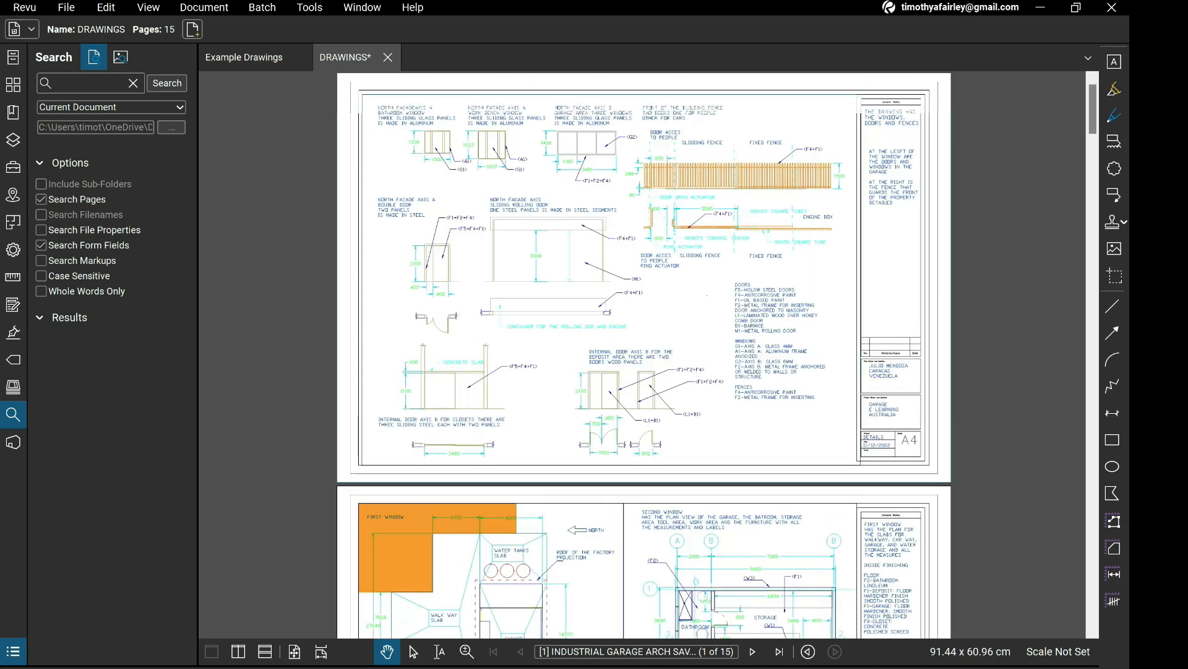
scroll(644, 352, "down", 6)
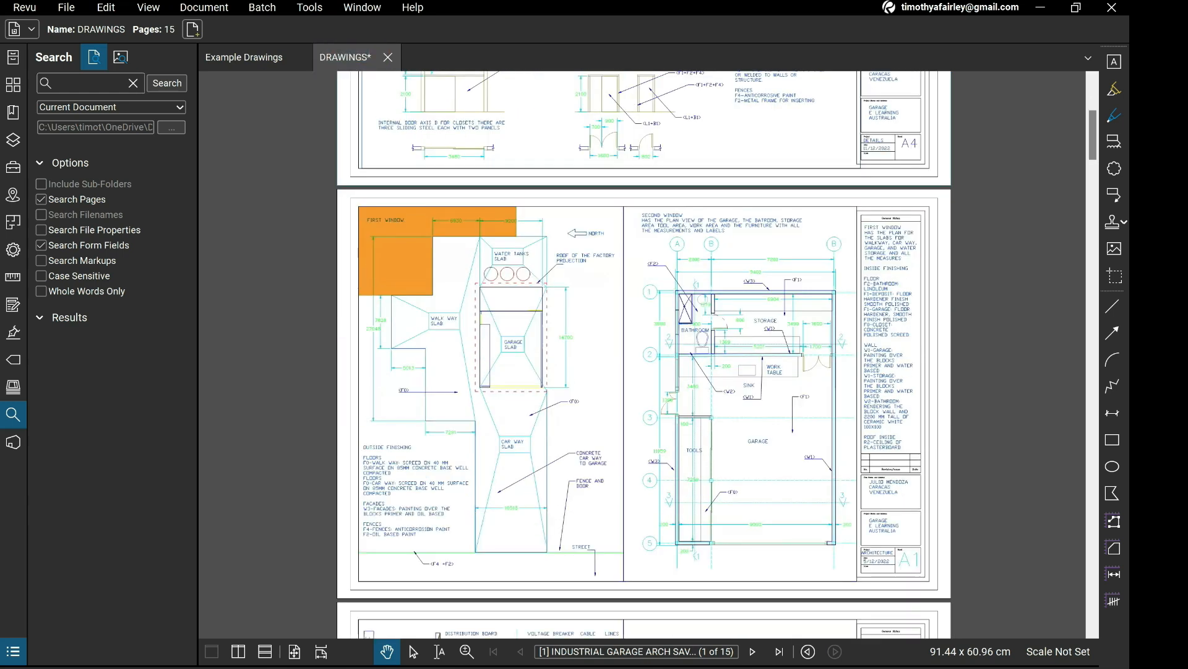
scroll(730, 366, "up", 2)
left_click_drag(729, 366, 755, 351)
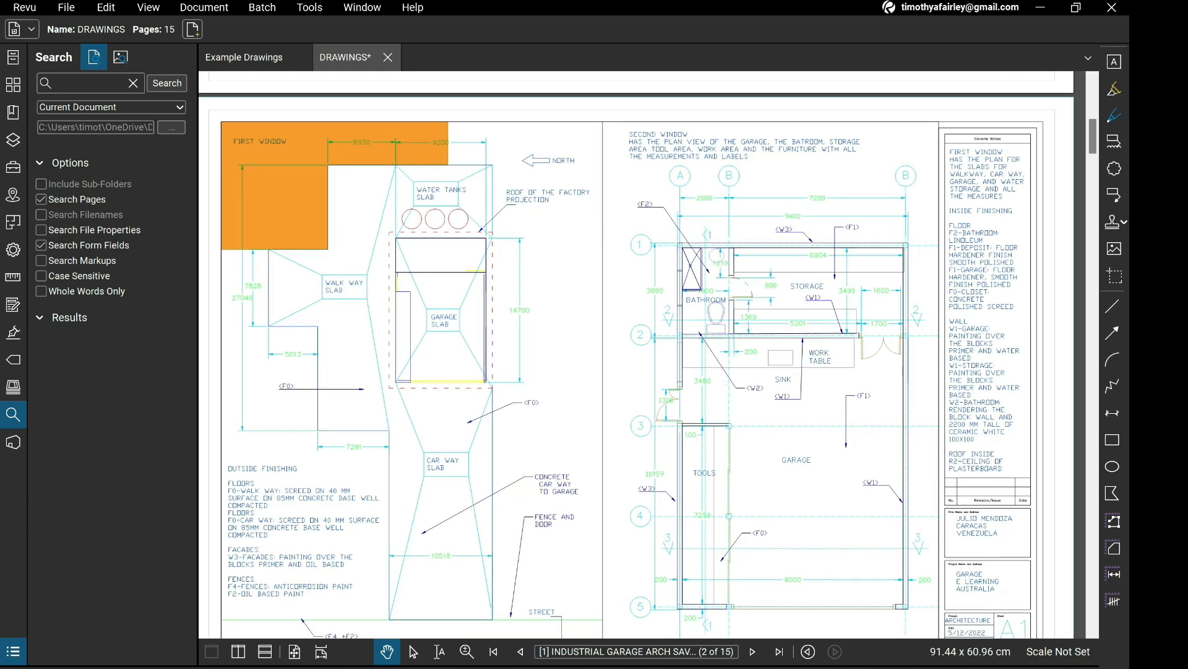
scroll(731, 304, "up", 5)
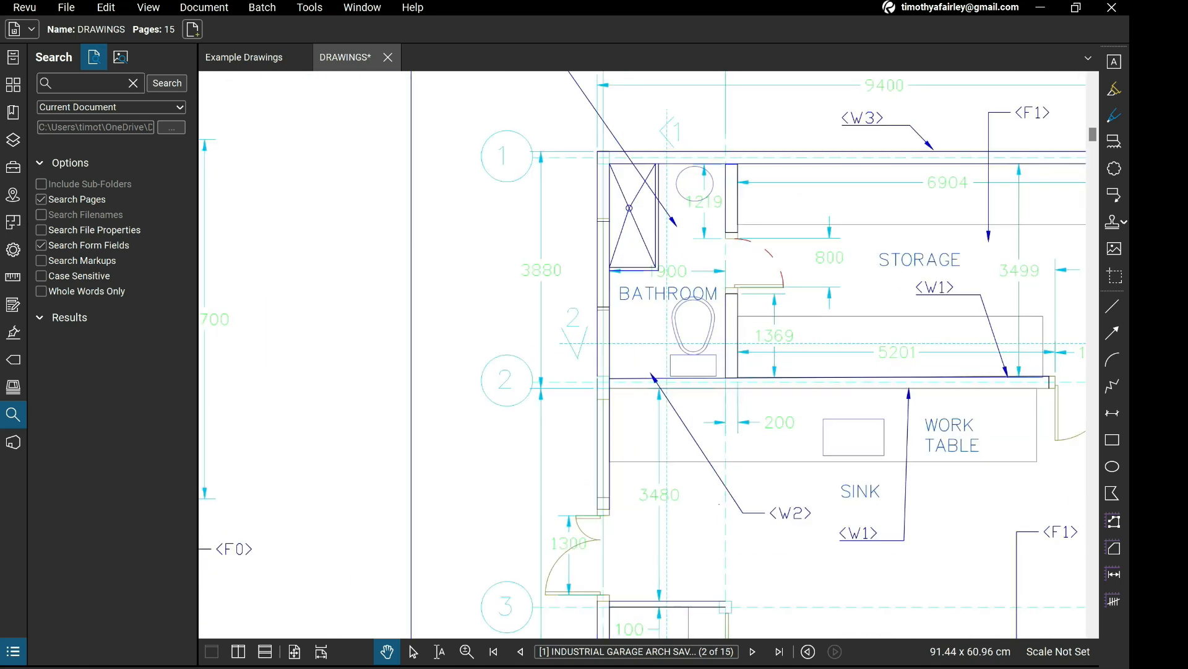
scroll(630, 362, "down", 8)
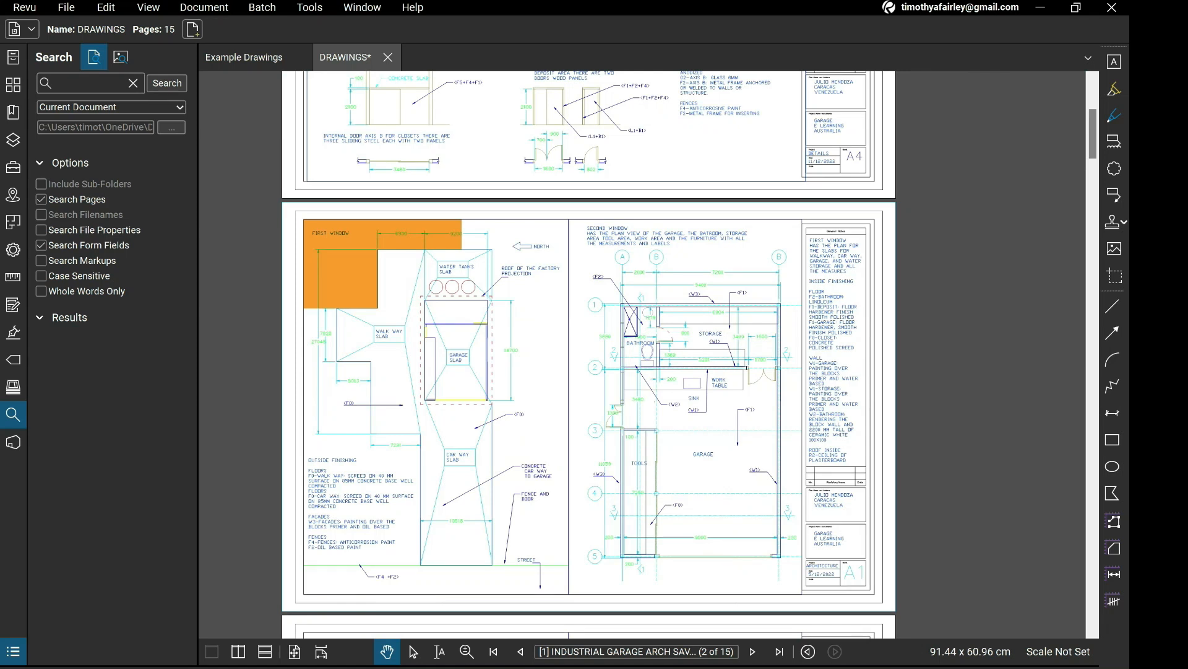
Go to electricity sheet E1 and examine its distribution board and circuit quantity tables up close.
scroll(760, 382, "down", 12)
scroll(760, 381, "up", 1)
scroll(760, 381, "up", 1)
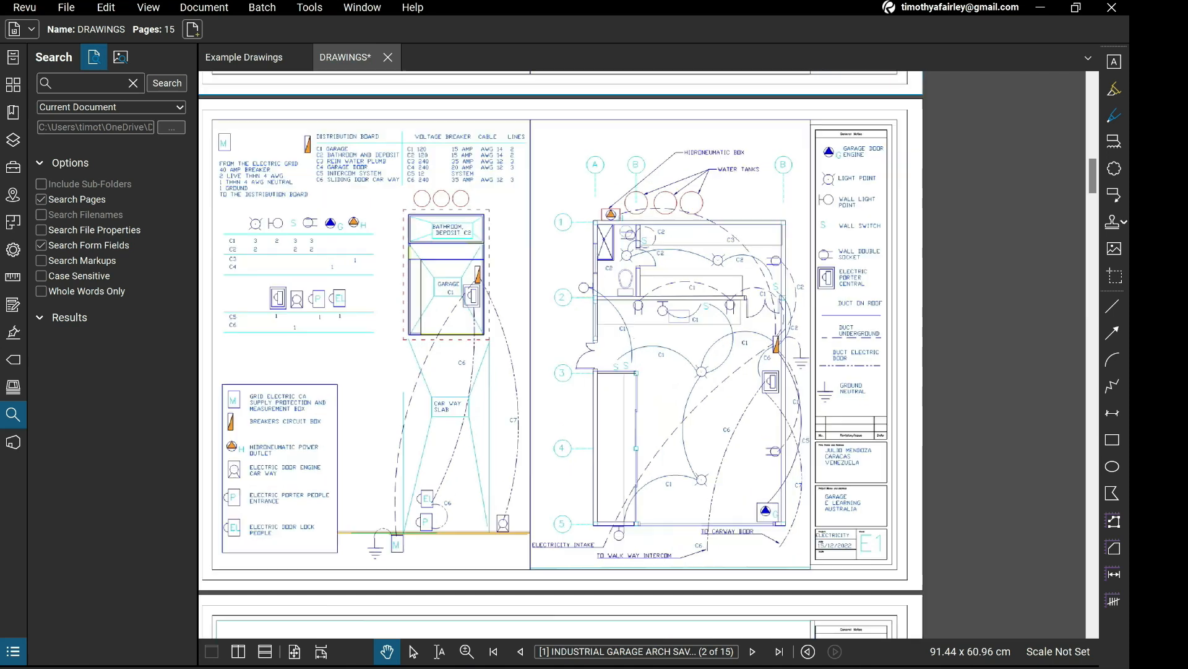
scroll(757, 397, "up", 1)
mouse_move(757, 397)
left_mouse_down()
mouse_move(778, 428)
mouse_move(786, 400)
mouse_move(835, 416)
left_mouse_up()
scroll(770, 424, "down", 1)
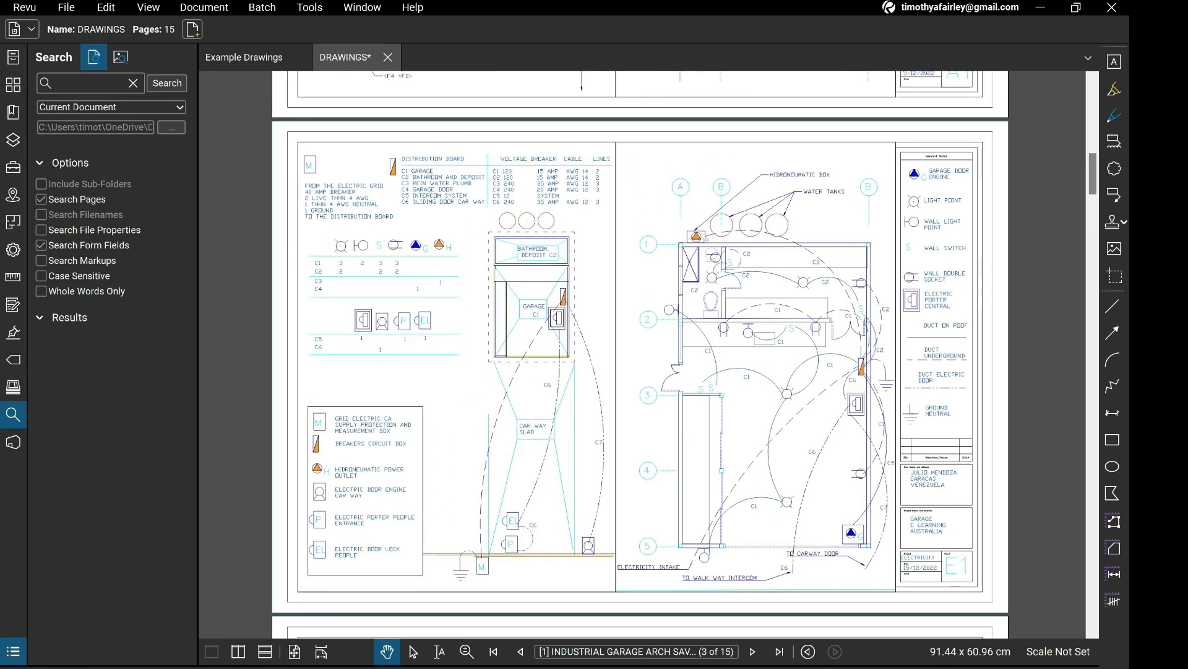
scroll(364, 230, "up", 4)
left_click_drag(363, 229, 393, 272)
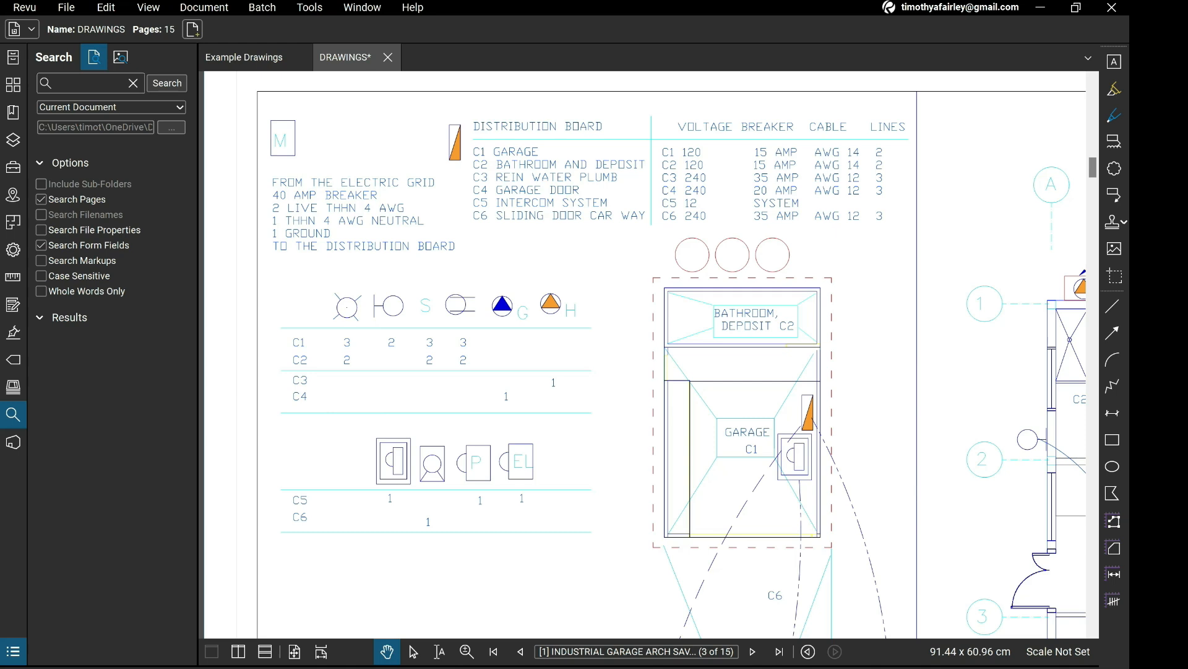
Examine the site plan wiring, the electrical device legend and the adjoining garage plan on sheet E1.
scroll(536, 448, "down", 2)
mouse_move(542, 449)
left_mouse_down()
mouse_move(396, 233)
mouse_move(322, 273)
mouse_move(189, 279)
left_mouse_up()
mouse_move(590, 402)
left_mouse_down()
mouse_move(694, 307)
mouse_move(701, 329)
left_mouse_up()
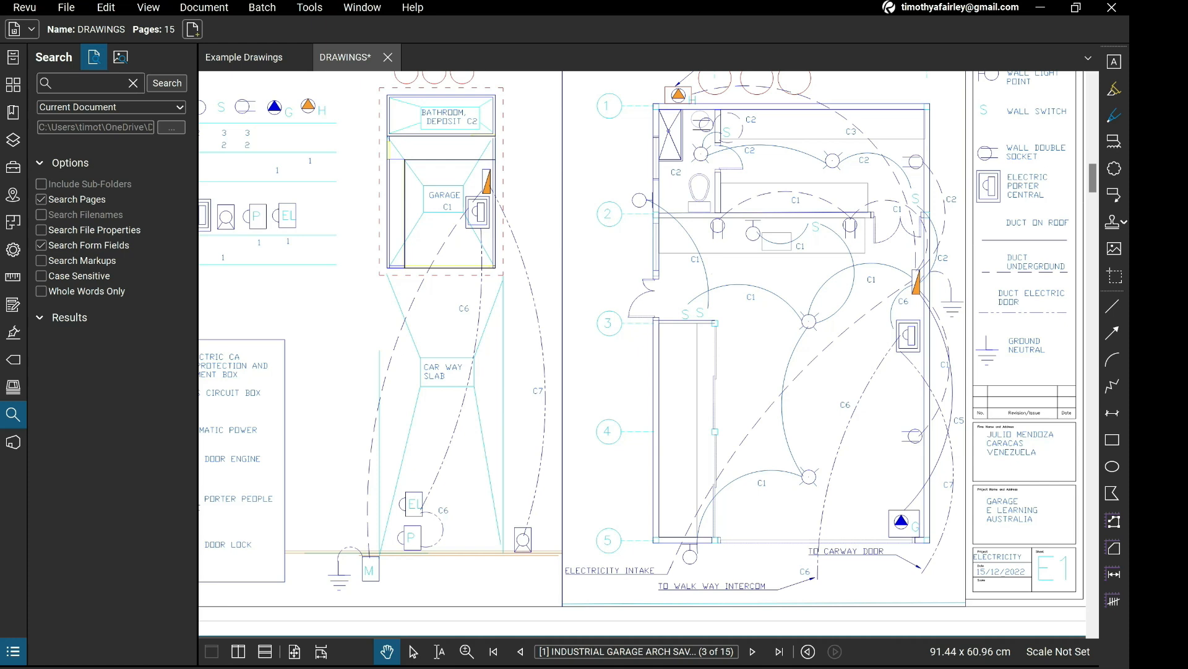
mouse_move(712, 274)
left_mouse_down()
mouse_move(774, 282)
mouse_move(786, 310)
mouse_move(799, 300)
left_mouse_up()
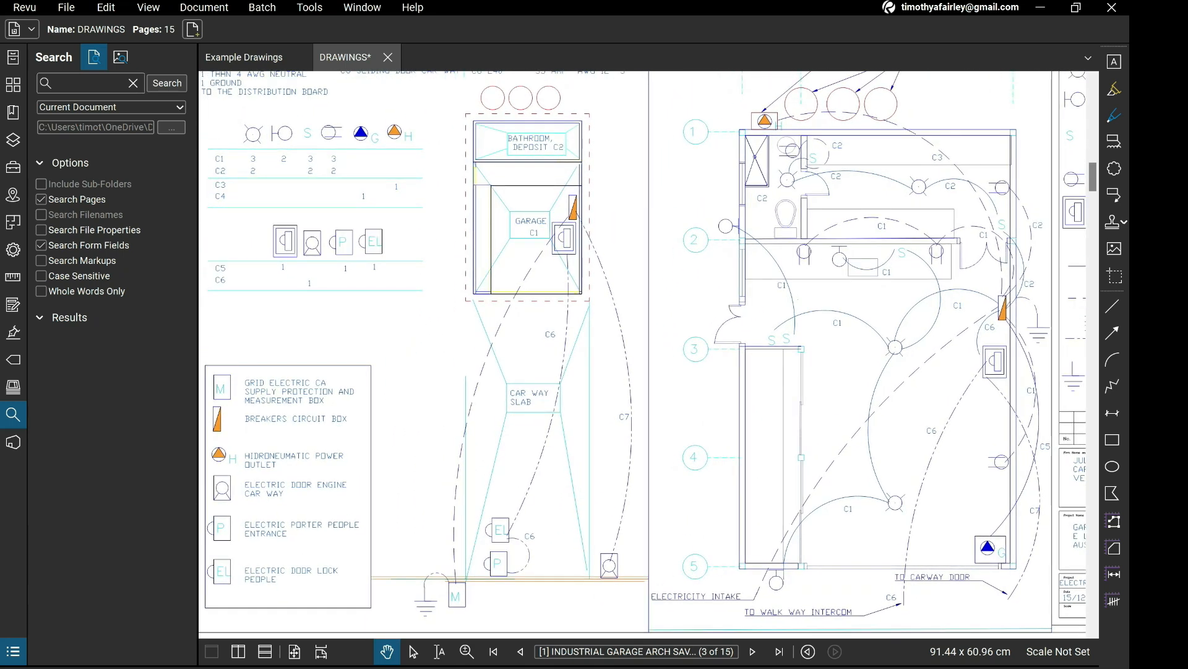
left_click_drag(798, 301, 814, 276)
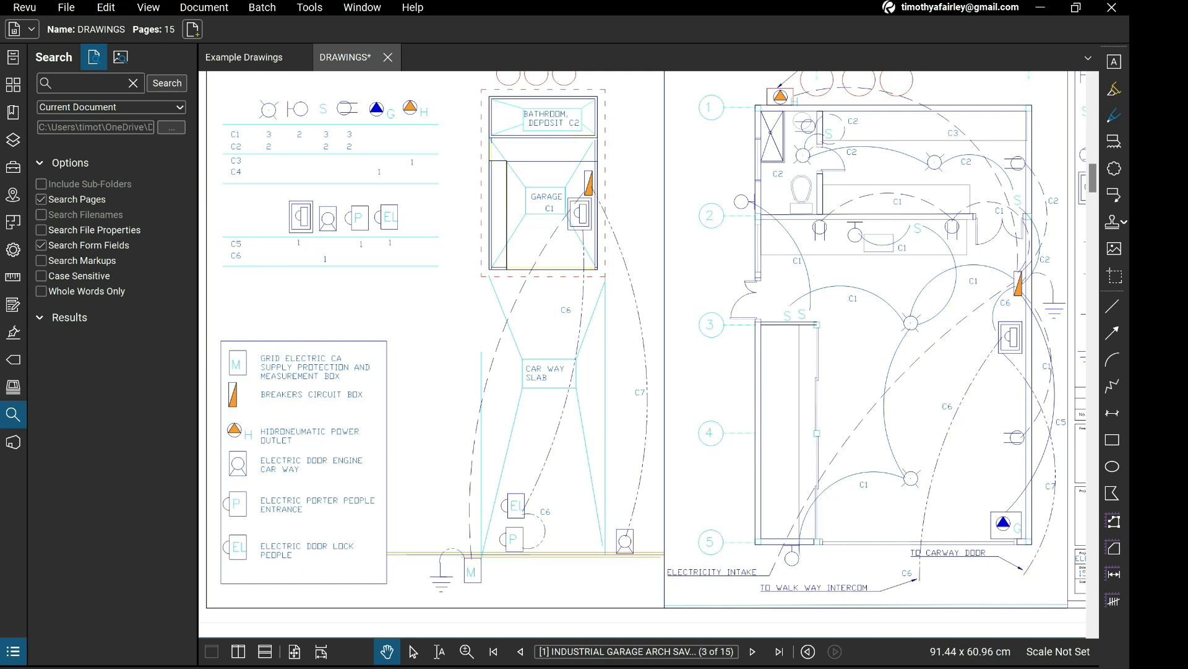
Examine the lighting and socket circuits of the garage floor plan against the symbol legend on sheet E1.
mouse_move(814, 276)
left_mouse_down()
mouse_move(691, 269)
mouse_move(620, 365)
left_mouse_up()
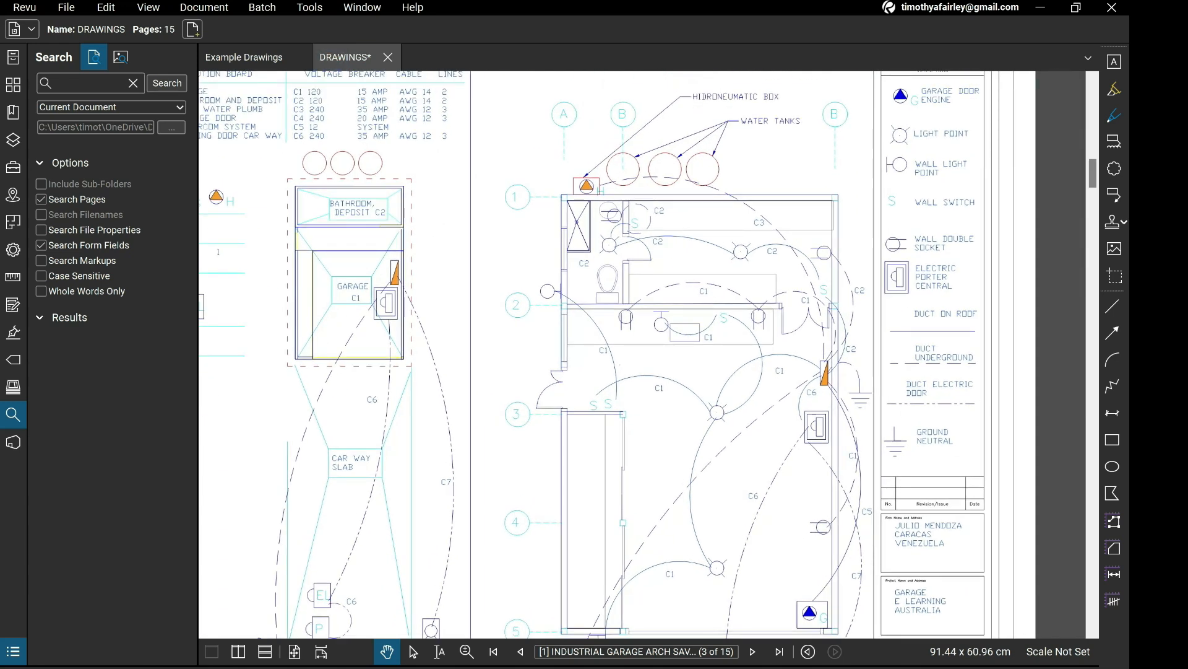
left_click_drag(621, 365, 624, 319)
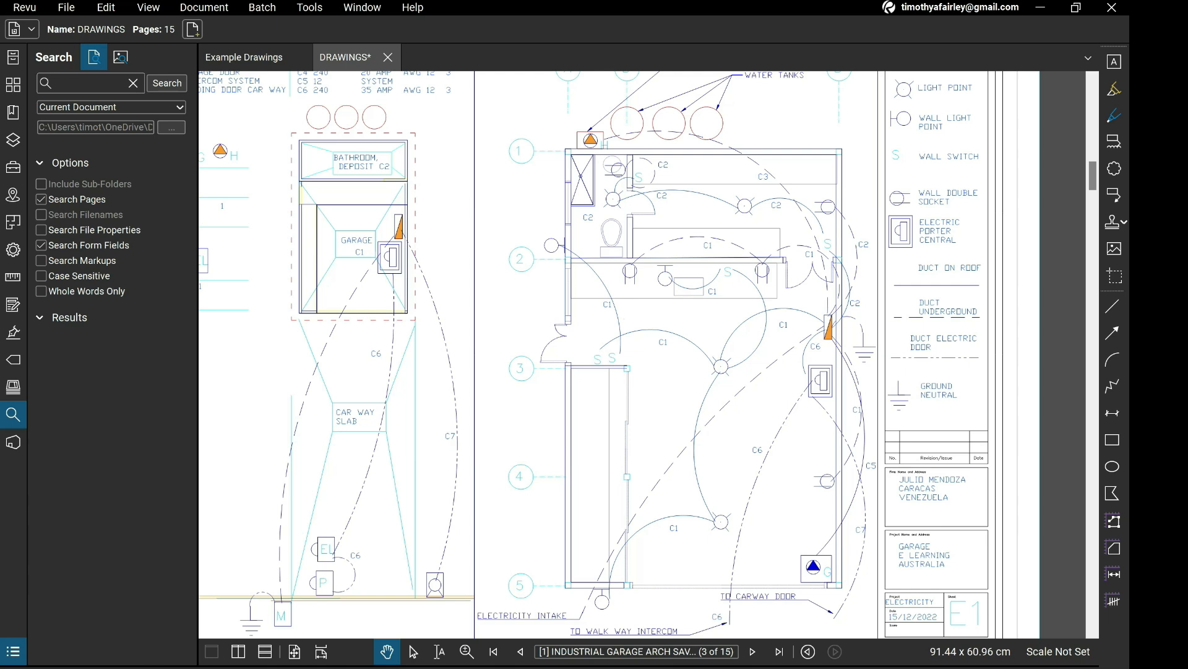
mouse_move(624, 319)
left_mouse_down()
mouse_move(635, 297)
mouse_move(592, 343)
left_mouse_up()
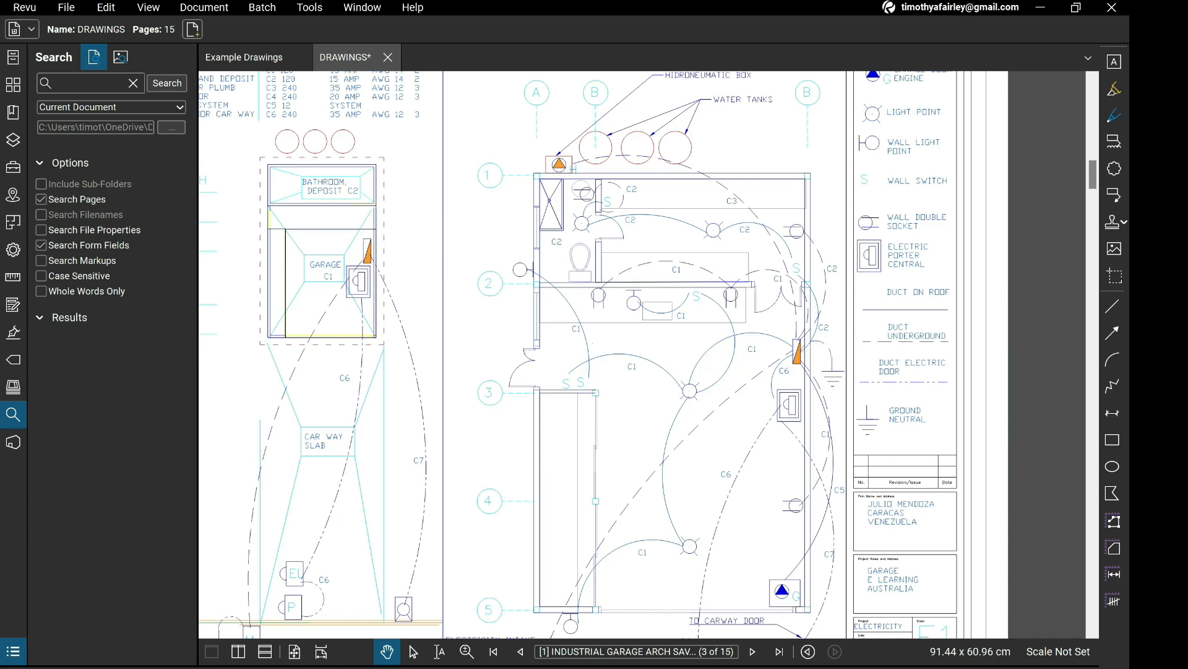
scroll(814, 360, "up", 3)
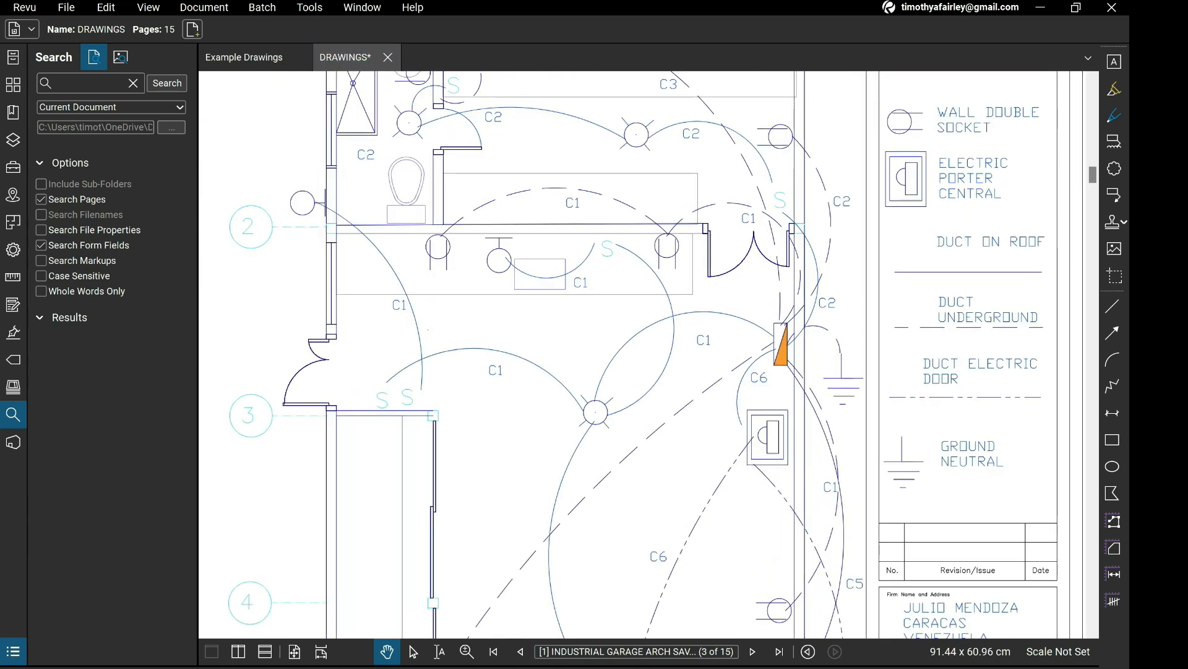
scroll(718, 309, "down", 1)
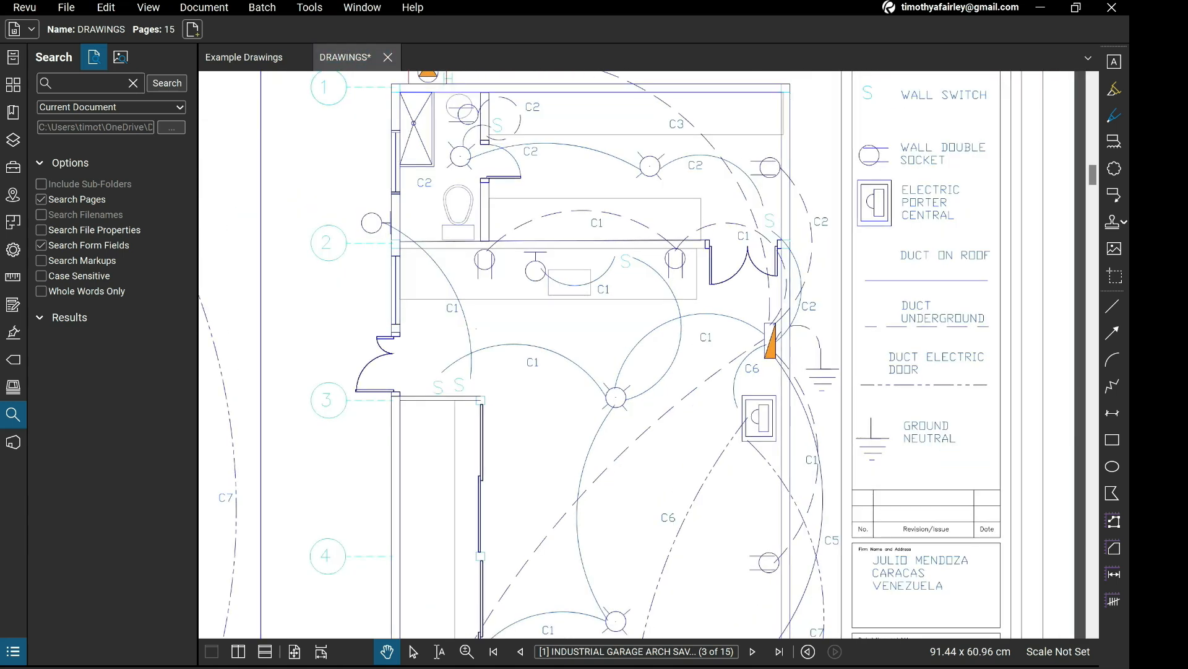
Examine the water tanks and hydropneumatic box on the garage plan of sheet E1 against the distribution board table.
left_click_drag(719, 309, 728, 400)
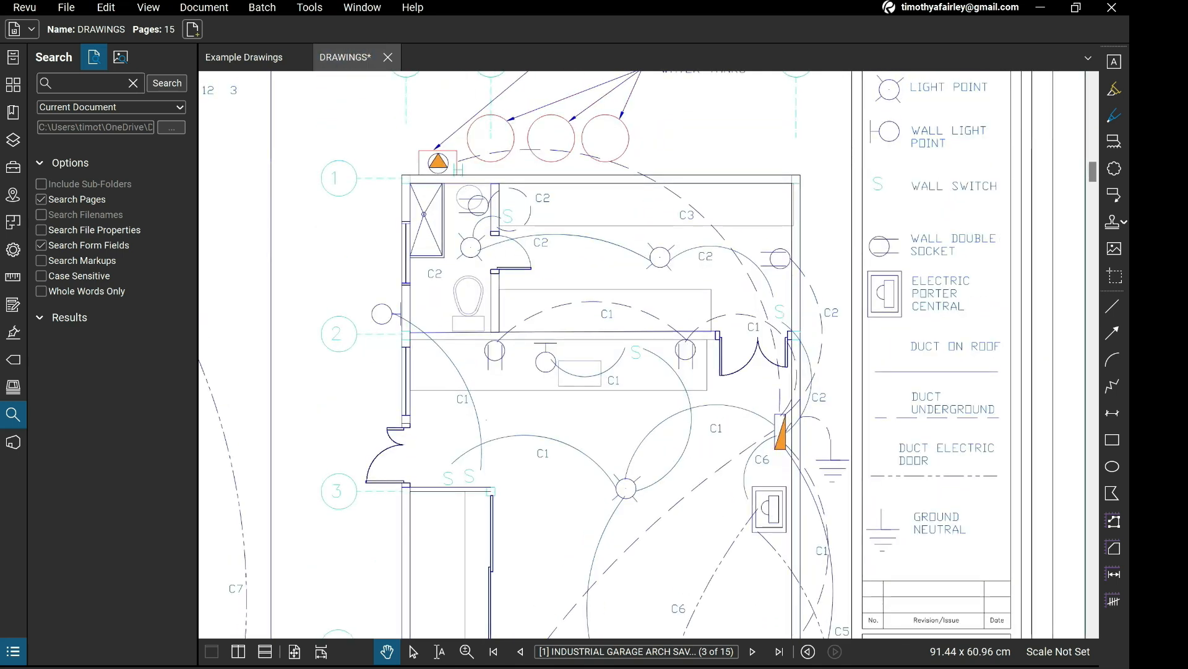
left_click_drag(672, 279, 728, 409)
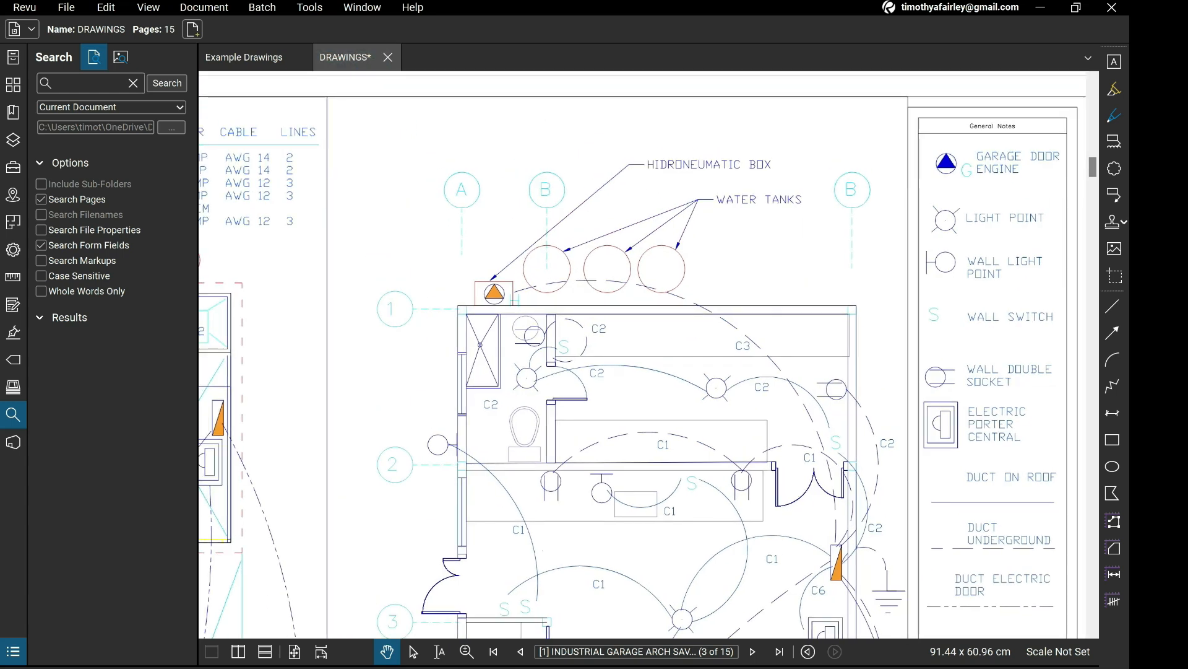
scroll(838, 157, "down", 3)
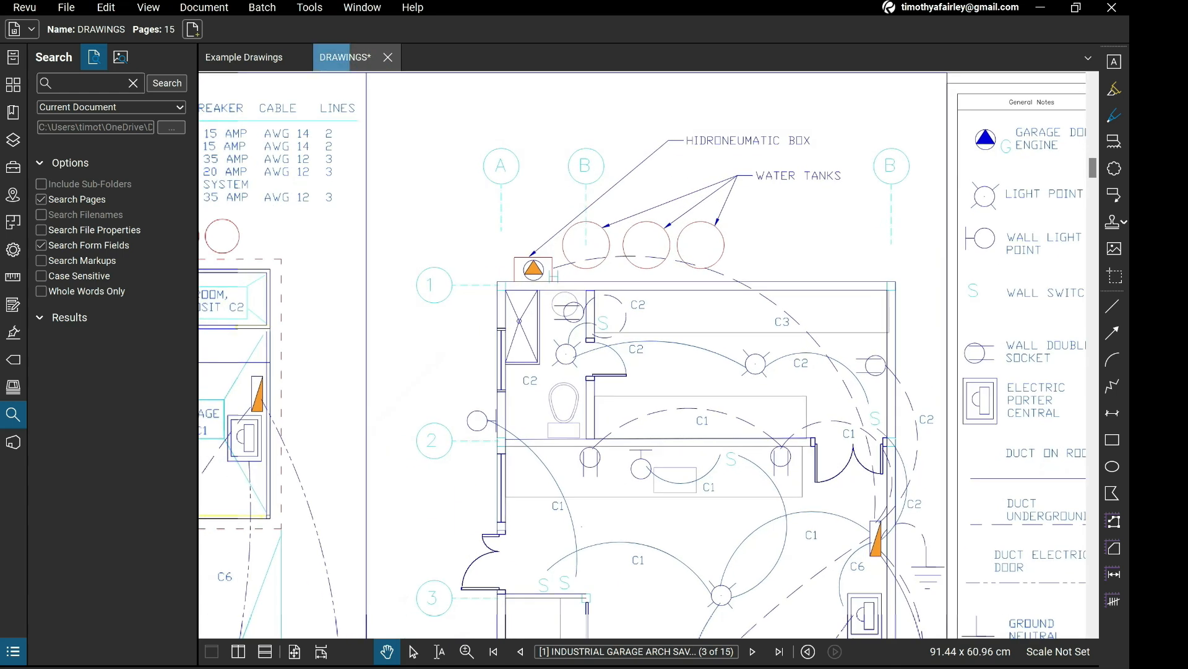
left_click_drag(334, 523, 841, 557)
scroll(842, 557, "up", 1)
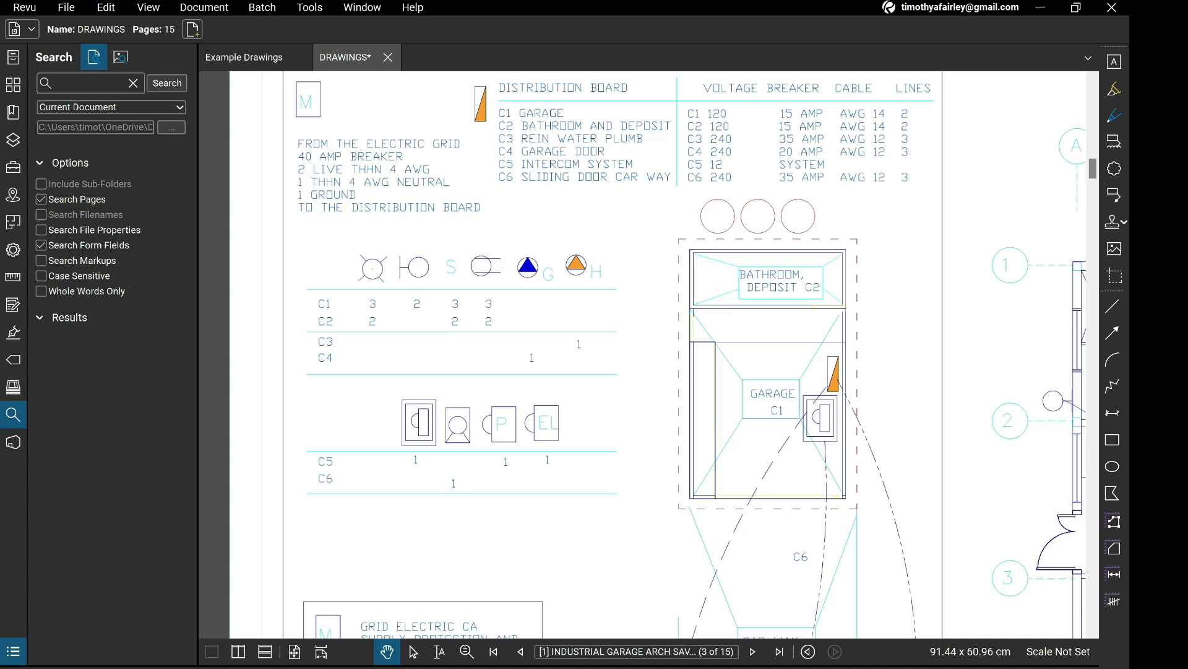
left_click_drag(804, 396, 809, 459)
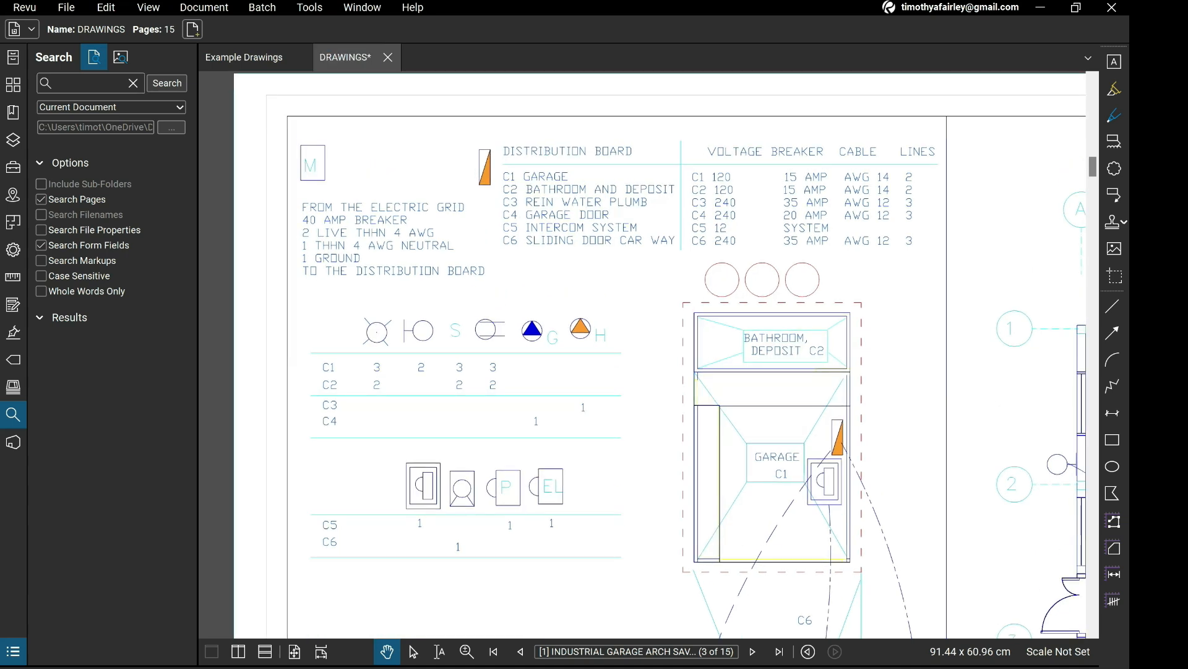
Switch to the Example Drawings document and examine the house distribution panel in the Electrical Schematic on page 1.
left_click(244, 57)
scroll(619, 354, "up", 10)
scroll(619, 354, "up", 10)
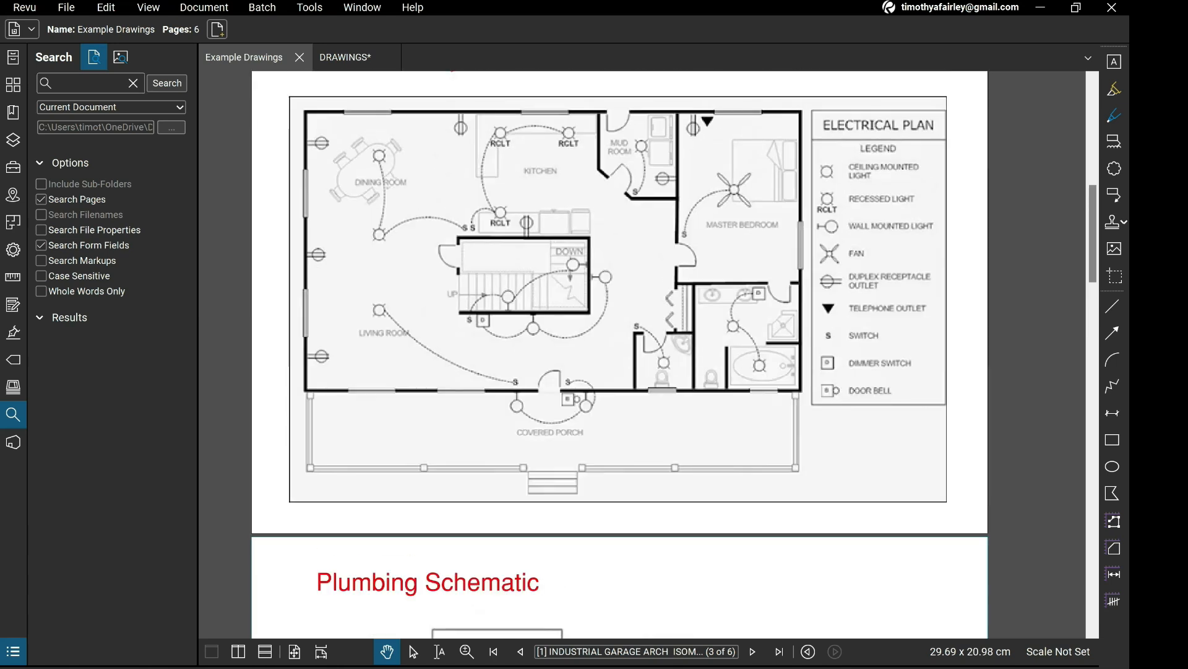
scroll(619, 354, "up", 10)
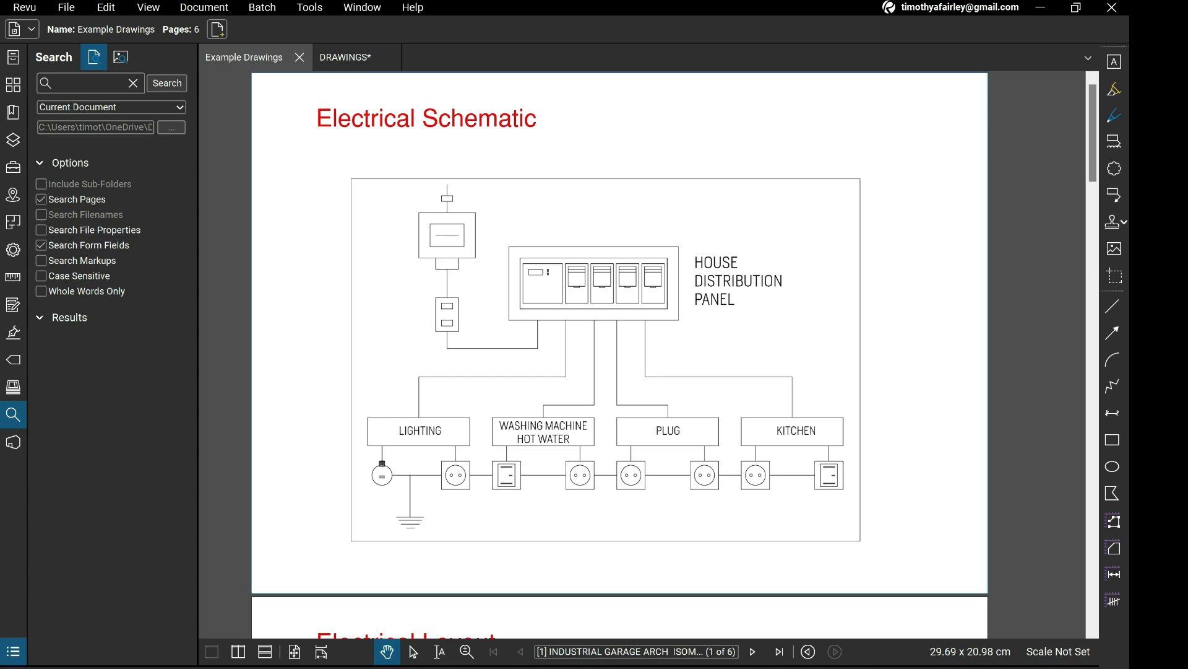
Return to the DRAWINGS document, go to sheet W2 on page 7, and examine the potable water isometric and its legend.
left_click(345, 57)
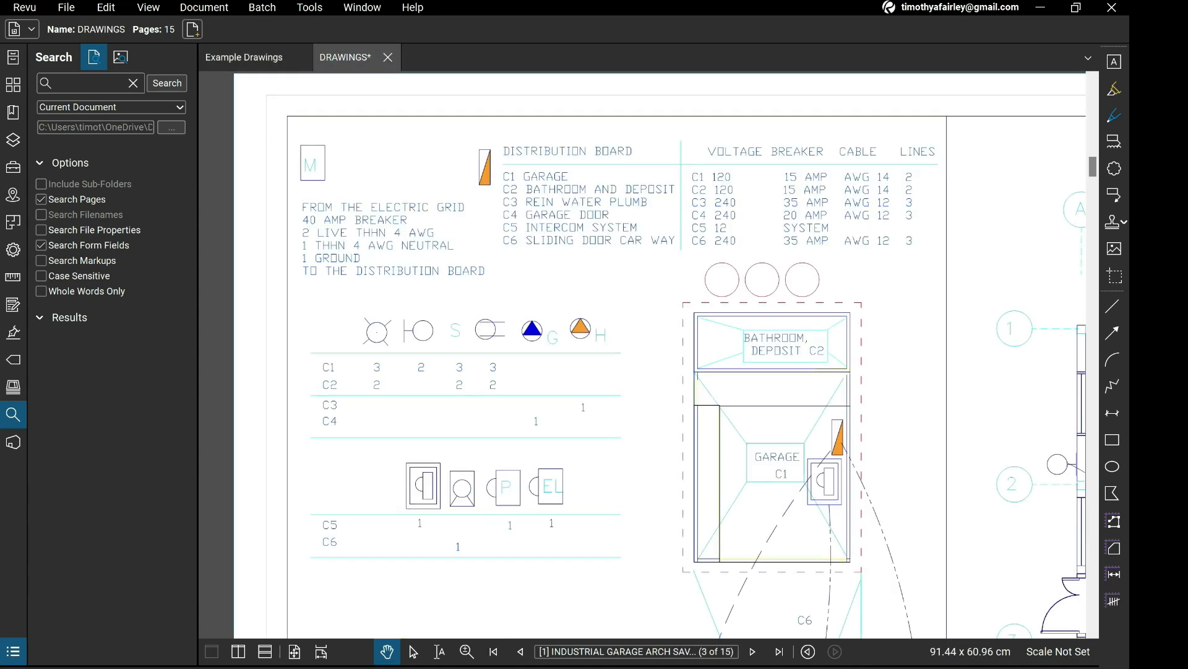
scroll(642, 354, "down", 3)
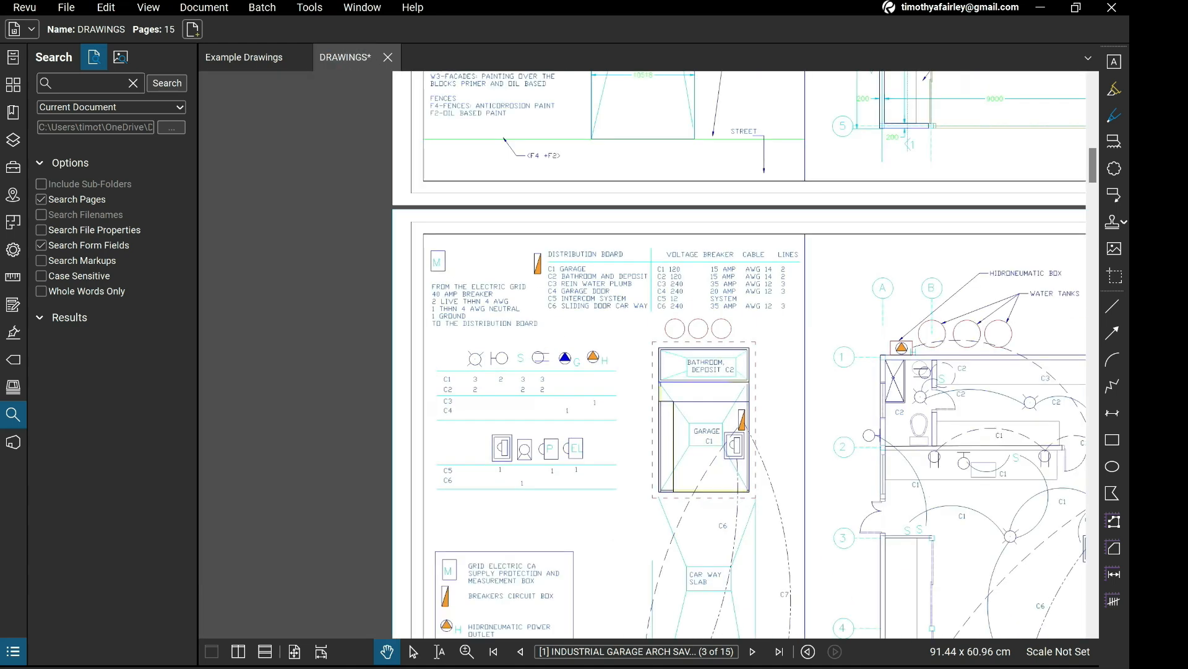
scroll(643, 354, "down", 8)
scroll(642, 354, "up", 12)
scroll(642, 354, "down", 10)
scroll(643, 354, "down", 15)
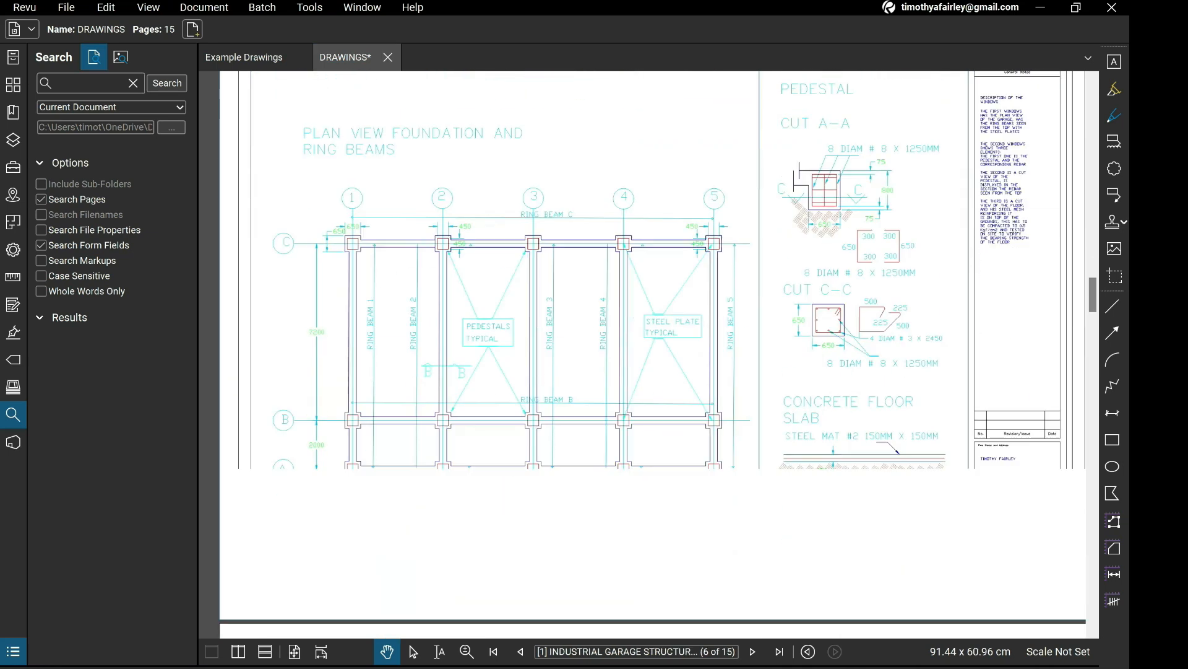
scroll(642, 354, "down", 8)
scroll(643, 354, "up", 4)
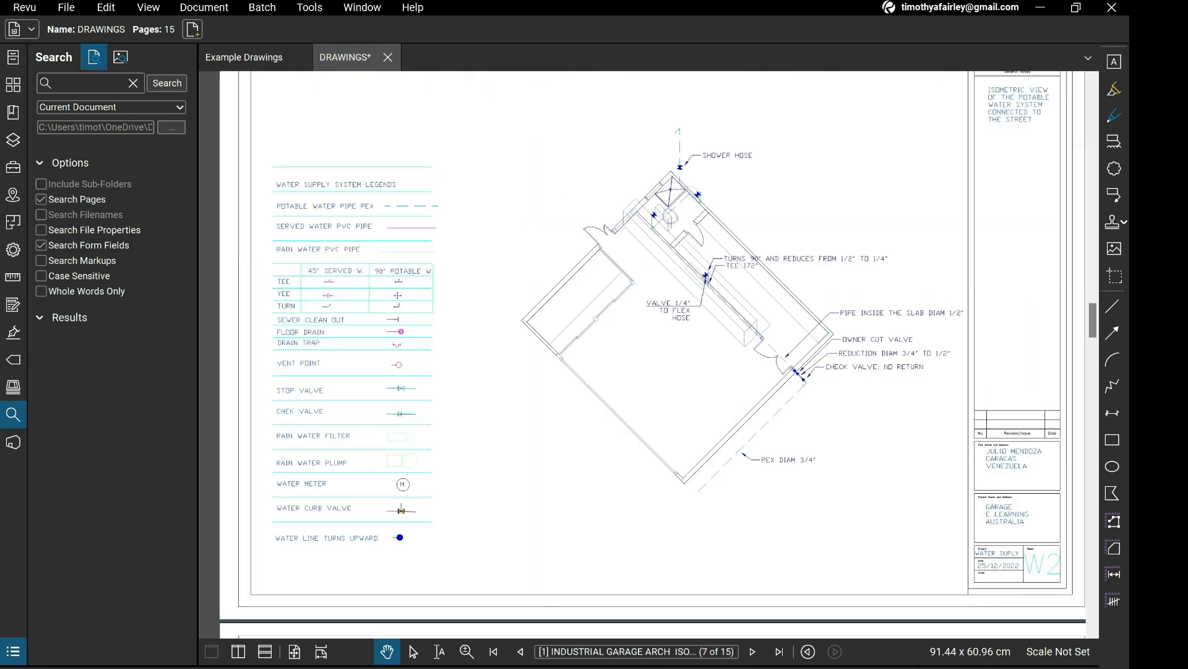
scroll(771, 395, "up", 2)
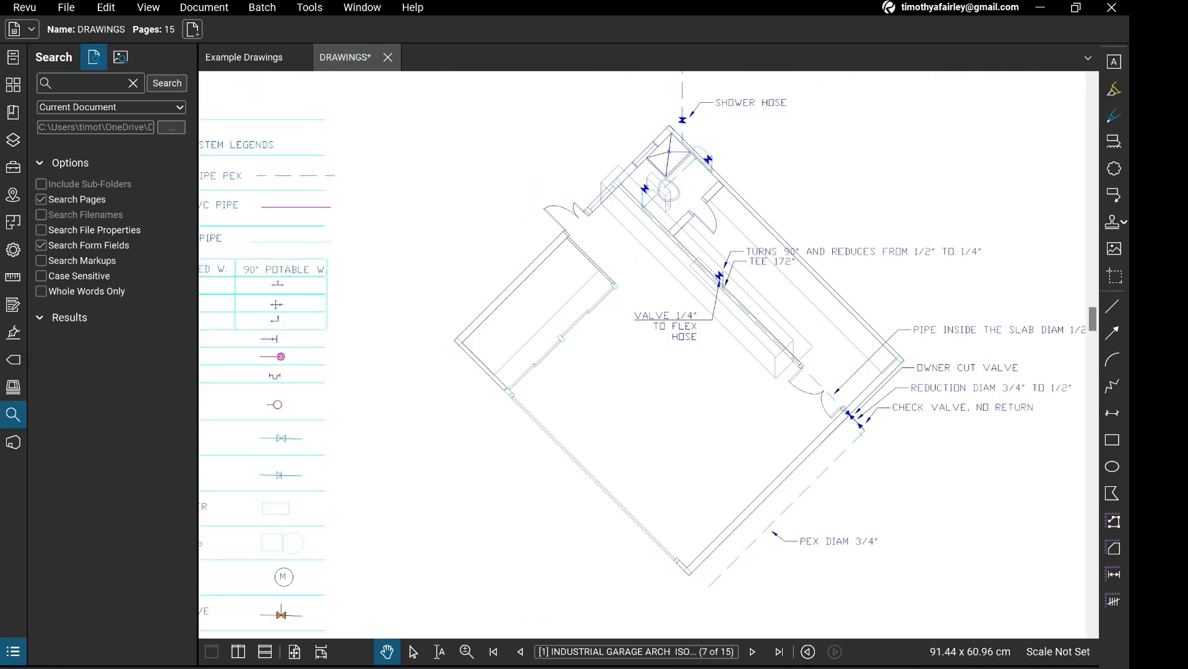
mouse_move(771, 395)
left_mouse_down()
mouse_move(809, 368)
mouse_move(876, 361)
mouse_move(844, 387)
mouse_move(817, 374)
left_mouse_up()
scroll(875, 362, "down", 1)
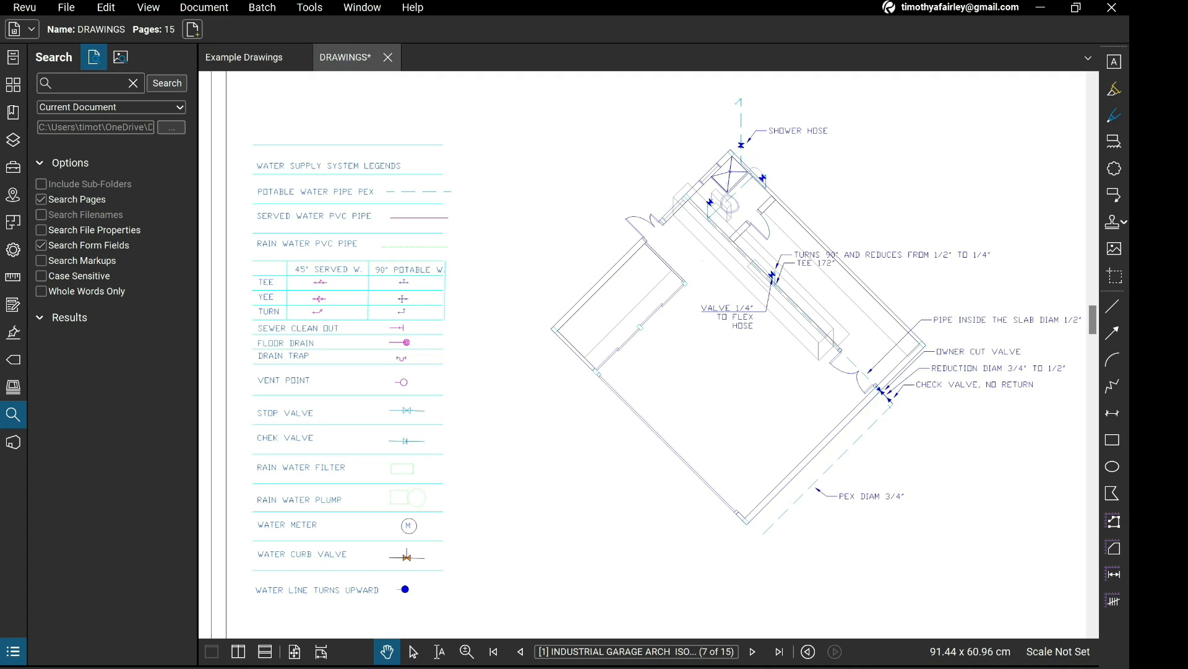
scroll(743, 241, "down", 1)
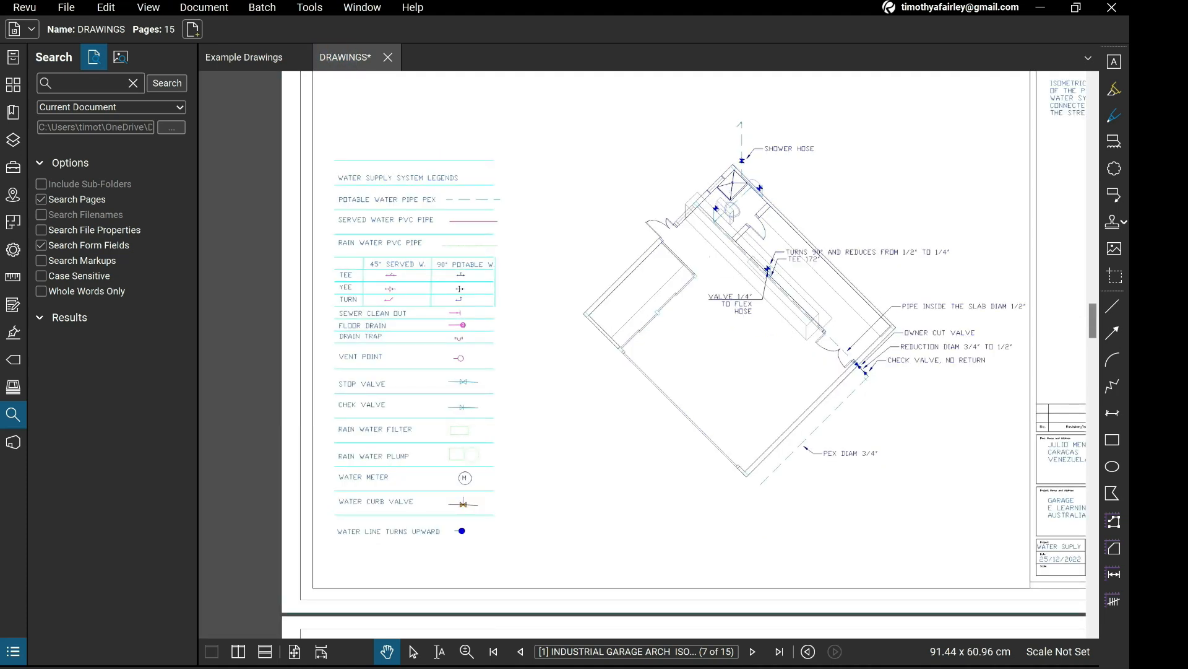
Examine the rainwater isometric with its tanks on page 8 and the served water isometric on sheet W3.
left_click_drag(1093, 321, 1093, 358)
scroll(848, 371, "up", 2)
scroll(659, 380, "down", 1)
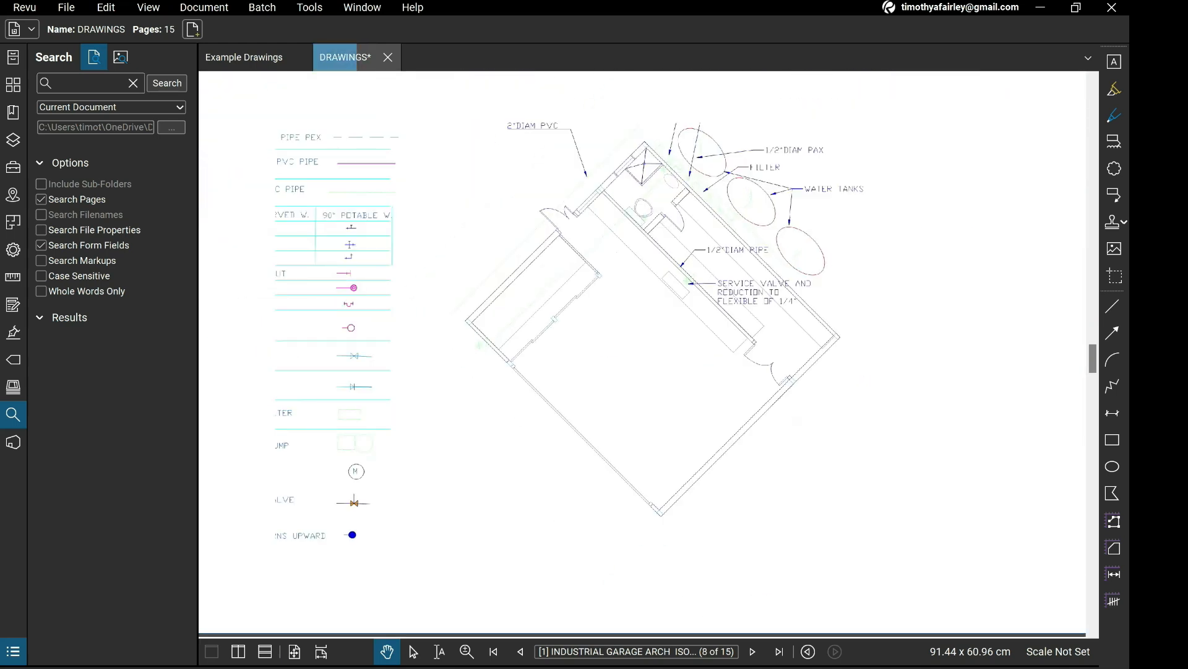
mouse_move(659, 380)
left_mouse_down()
mouse_move(695, 386)
mouse_move(717, 461)
left_mouse_up()
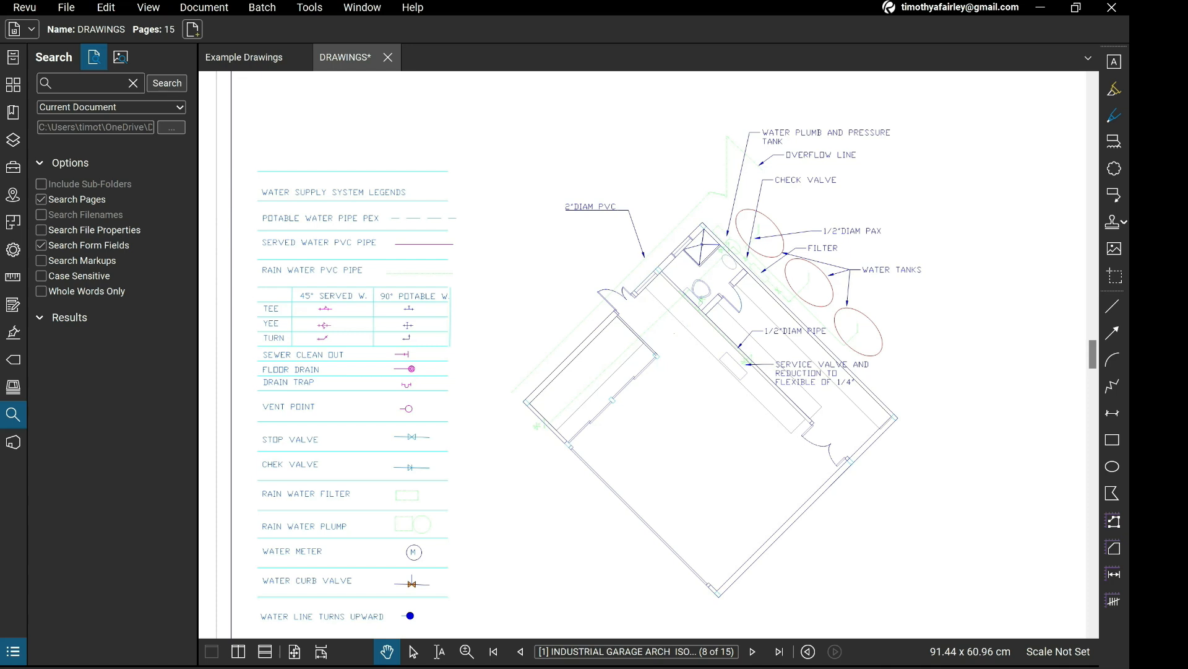
left_click_drag(1093, 354, 1093, 467)
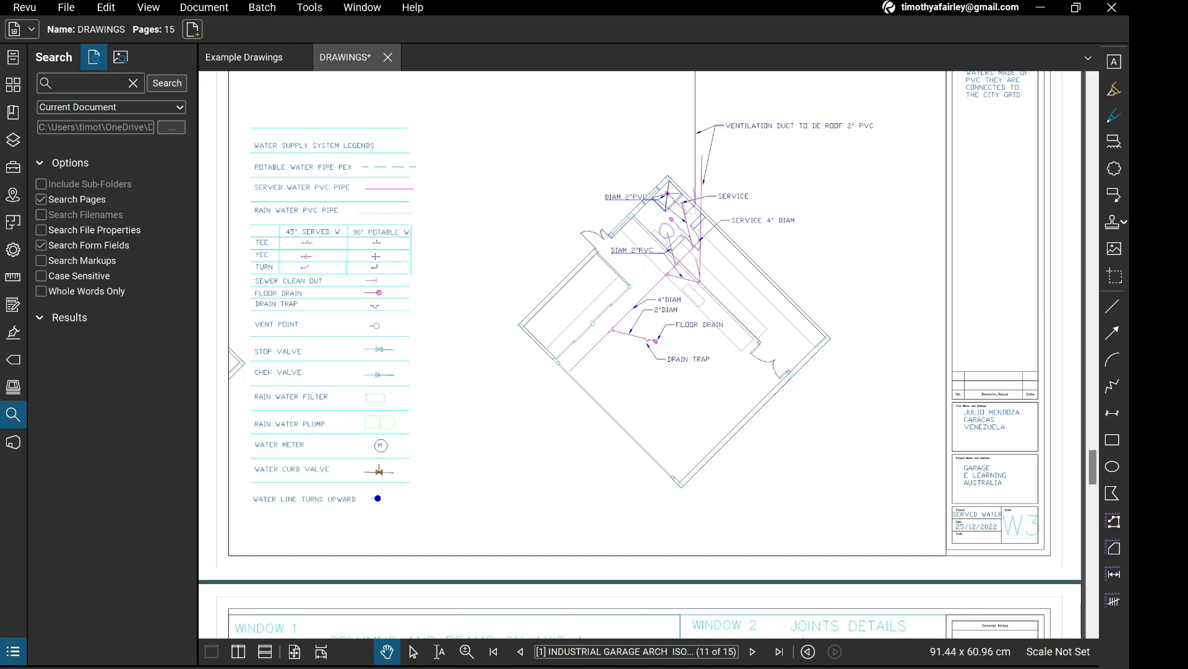
Go to water supply sheet W1 on page 15 and examine its legend, site plan and street connections.
left_click_drag(1094, 467, 1093, 607)
left_click_drag(586, 578, 643, 474)
scroll(642, 474, "up", 5)
scroll(693, 612, "down", 3)
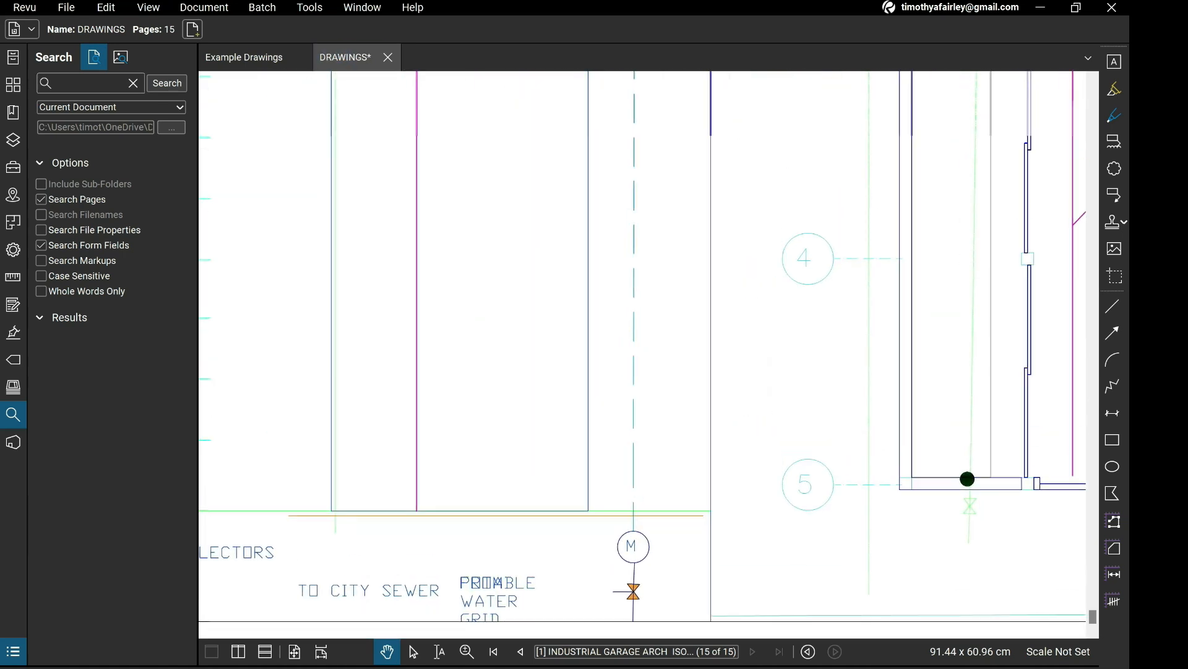
left_click_drag(642, 354, 671, 504)
scroll(809, 75, "down", 1)
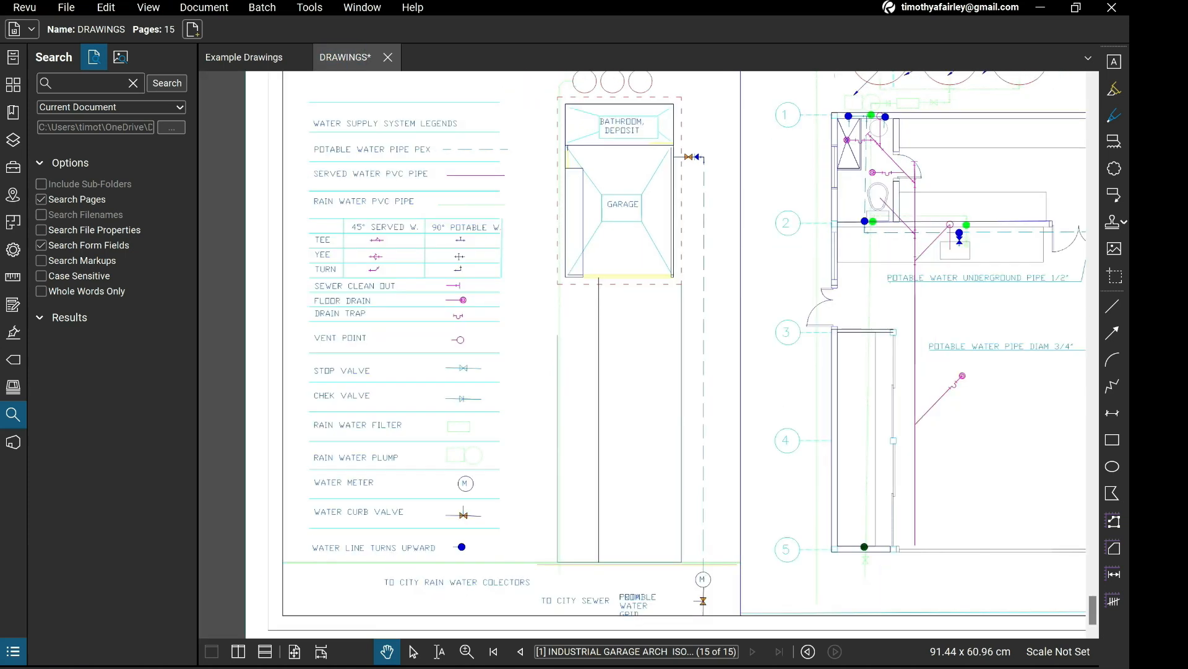
Examine the potable, served and rainwater piping on the garage floor plan of sheet W1, up to the water tanks.
left_click_drag(762, 334, 642, 318)
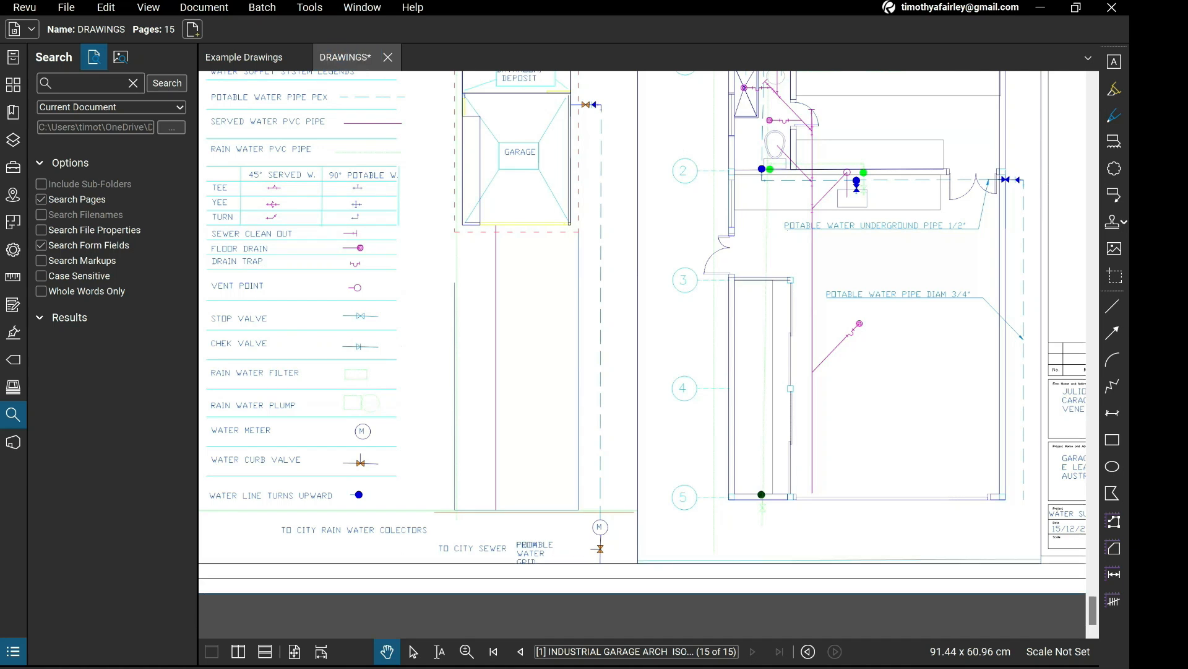
left_click_drag(675, 279, 631, 484)
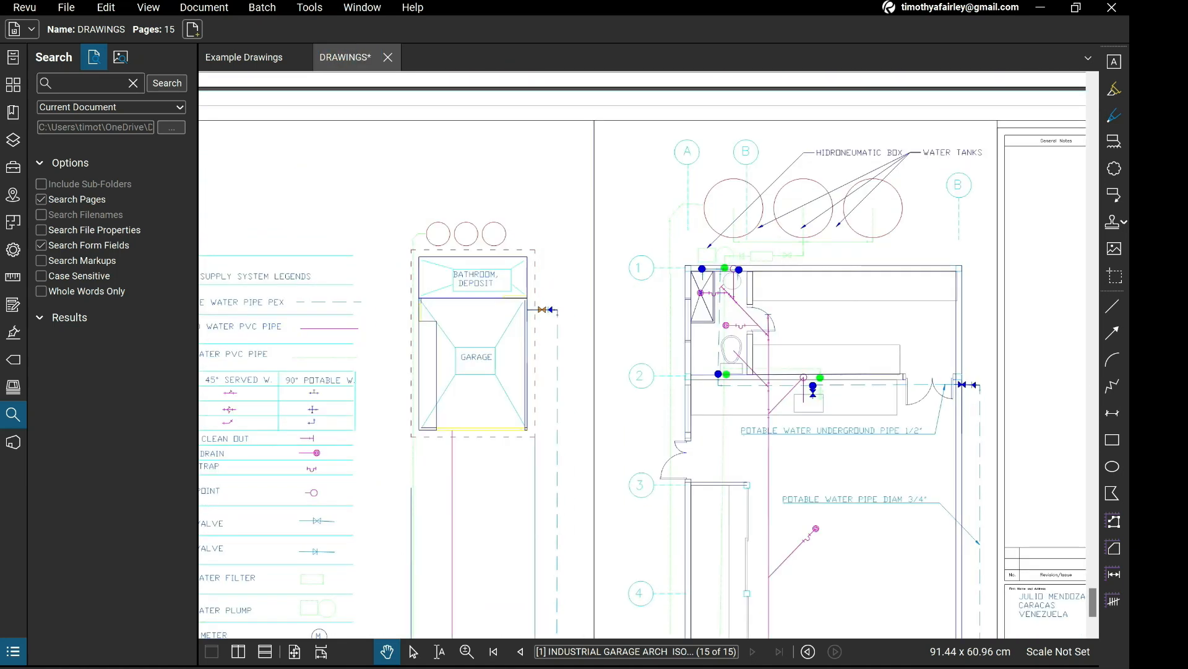
left_click_drag(681, 384, 629, 353)
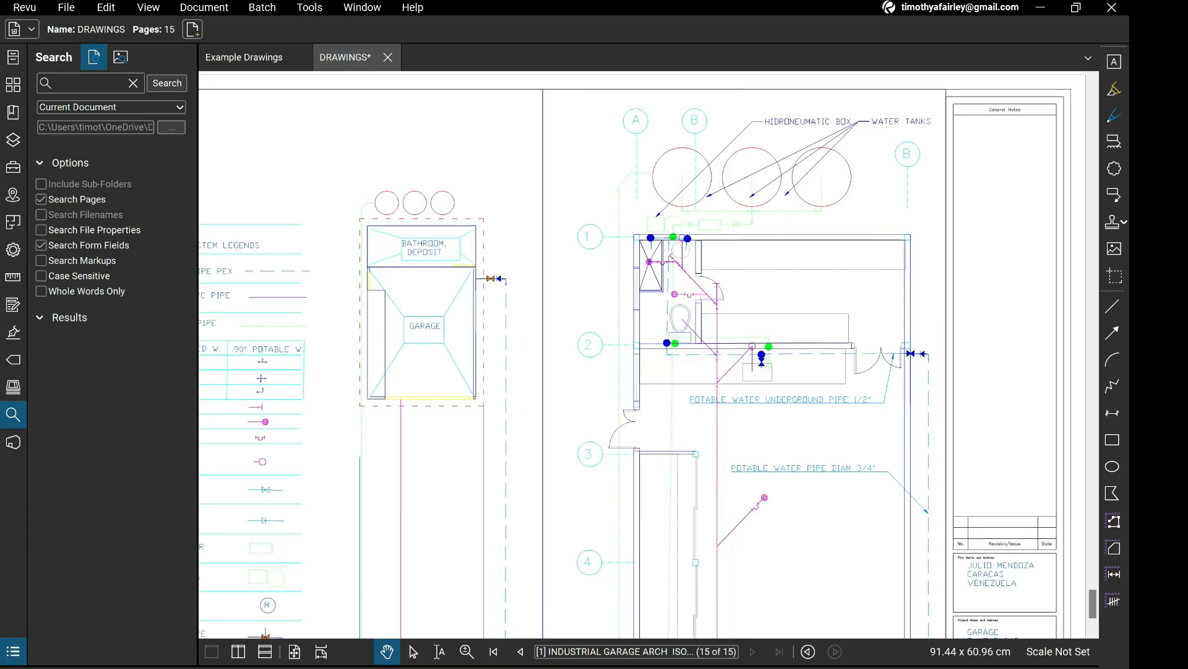
mouse_move(729, 347)
left_mouse_down()
mouse_move(707, 315)
mouse_move(748, 344)
left_mouse_up()
scroll(707, 315, "down", 1)
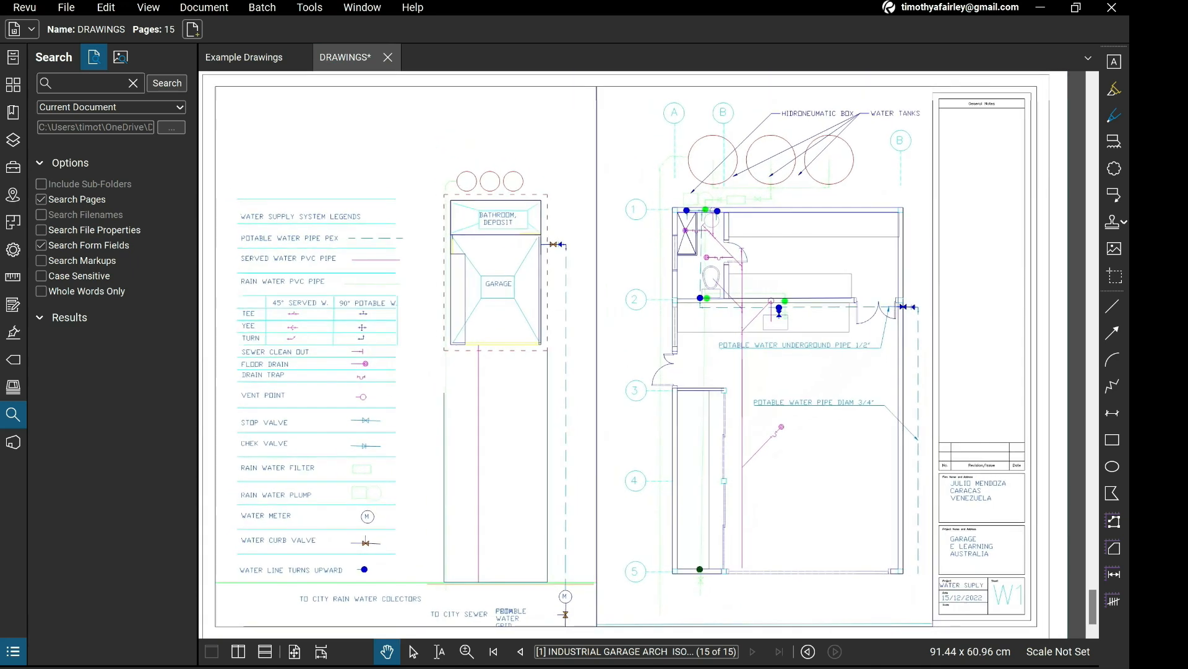
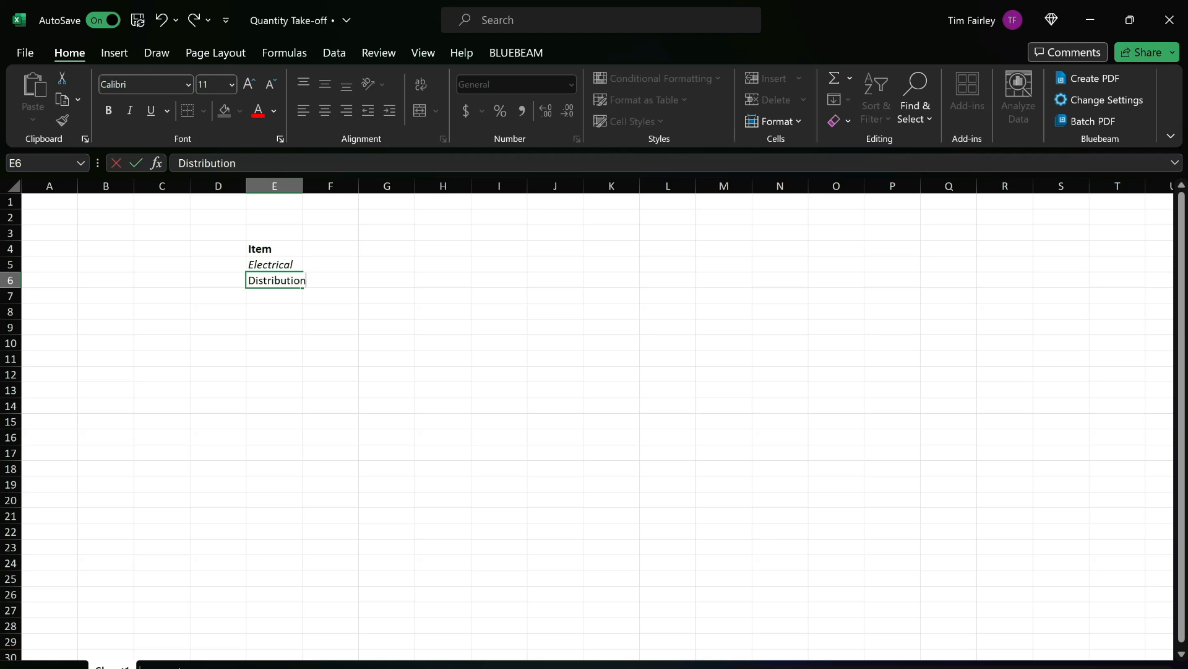
List Distribution Board, Light Fittings and Power Outlets in E6 to E8 under Electrical, fitting the column width to the text.
key("Return")
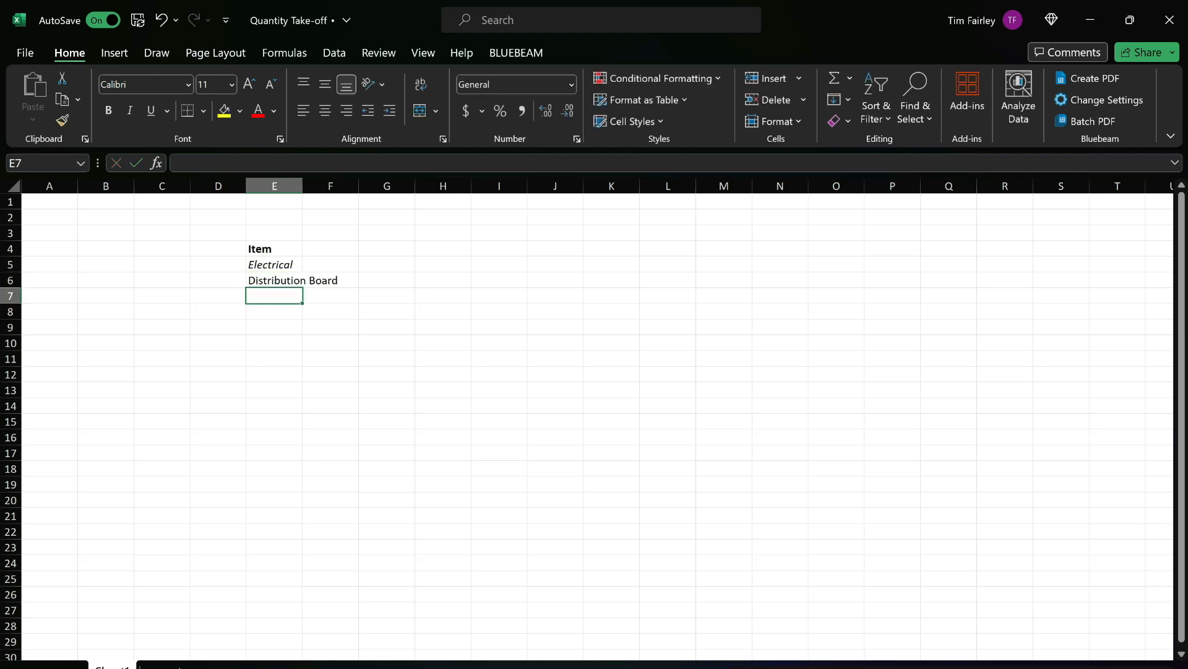
double_click(303, 185)
type("L")
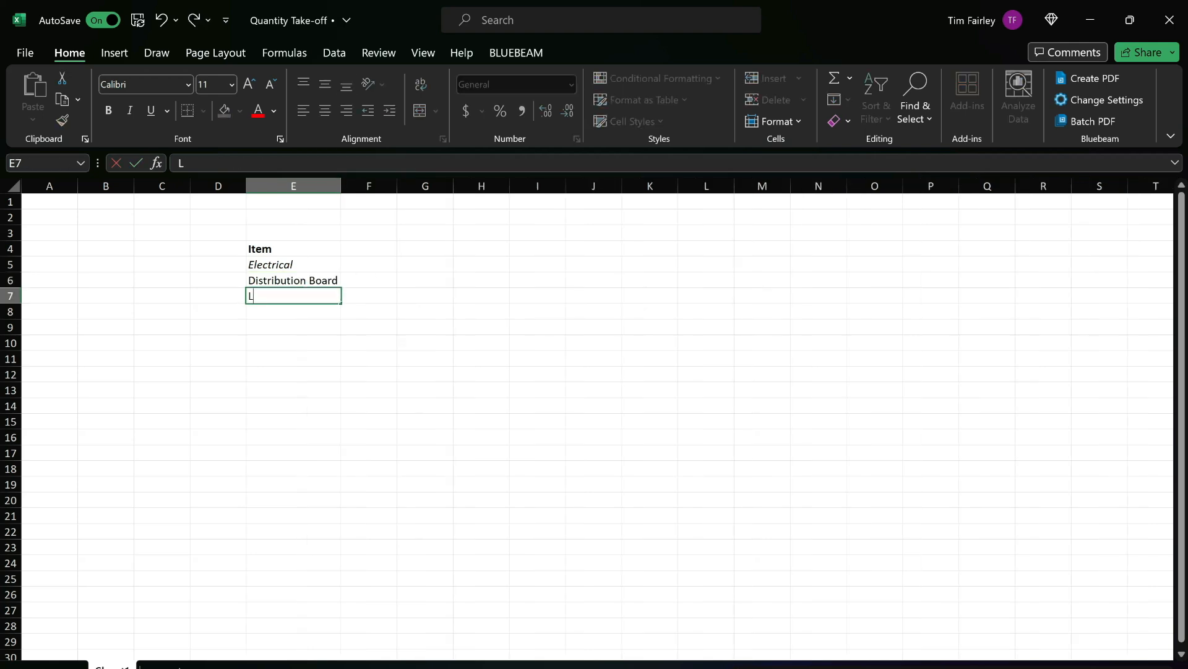
type("ight Fittings")
key("Return")
key("Return")
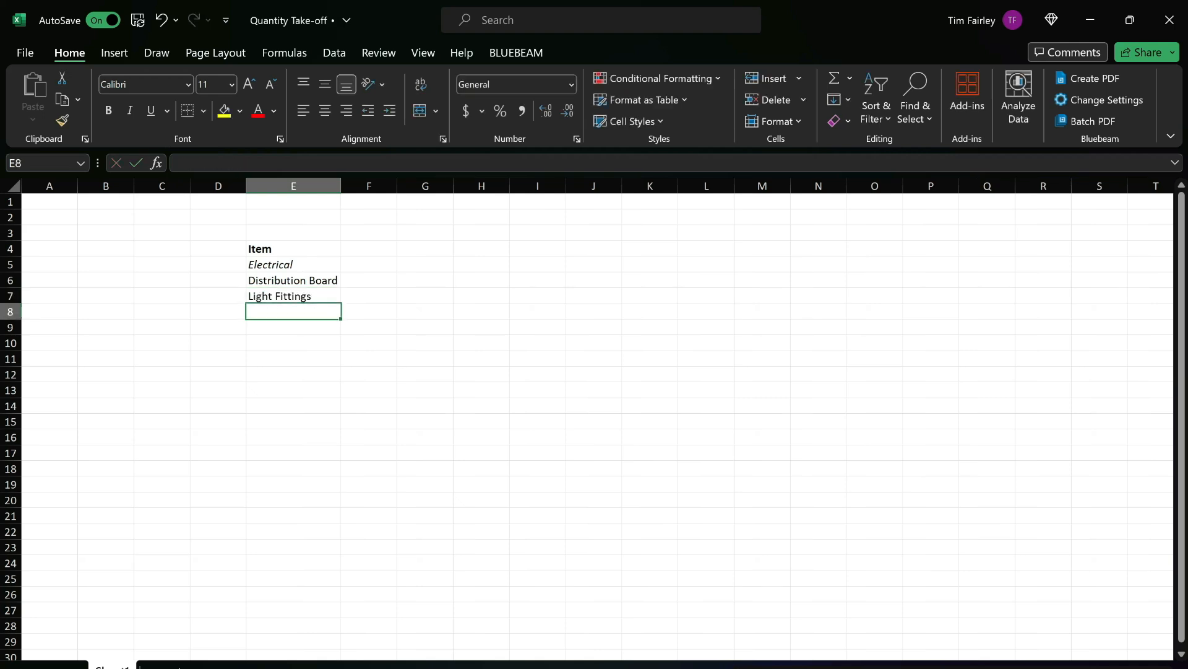
type("Power Outle")
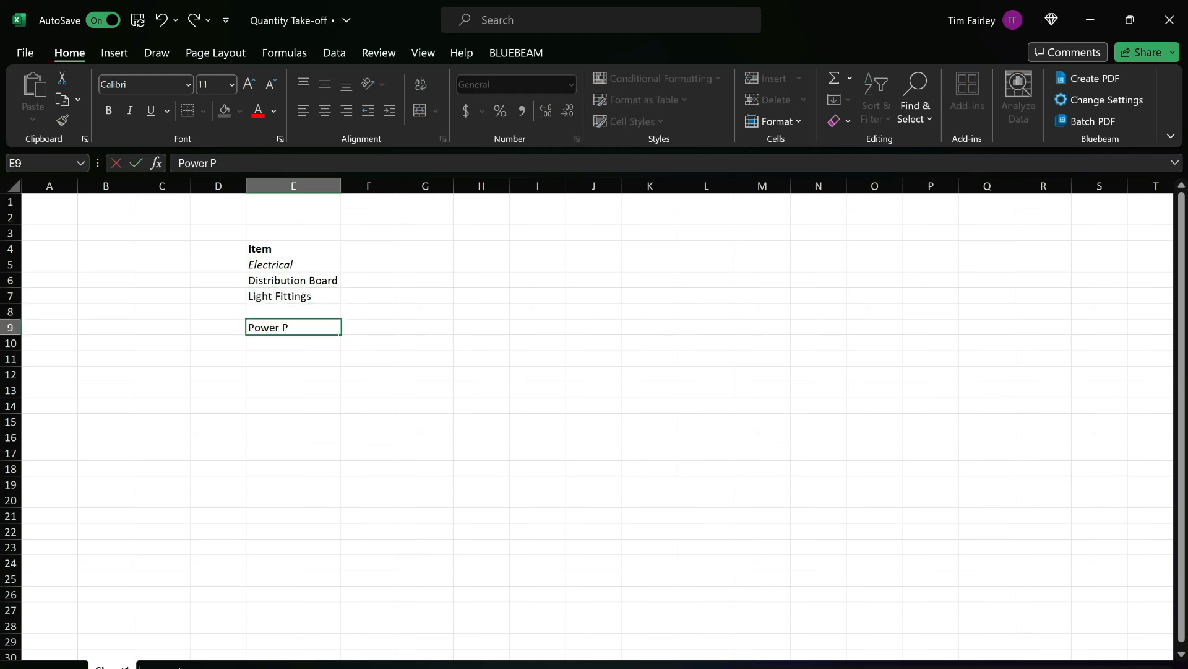
type("ts")
key("Return")
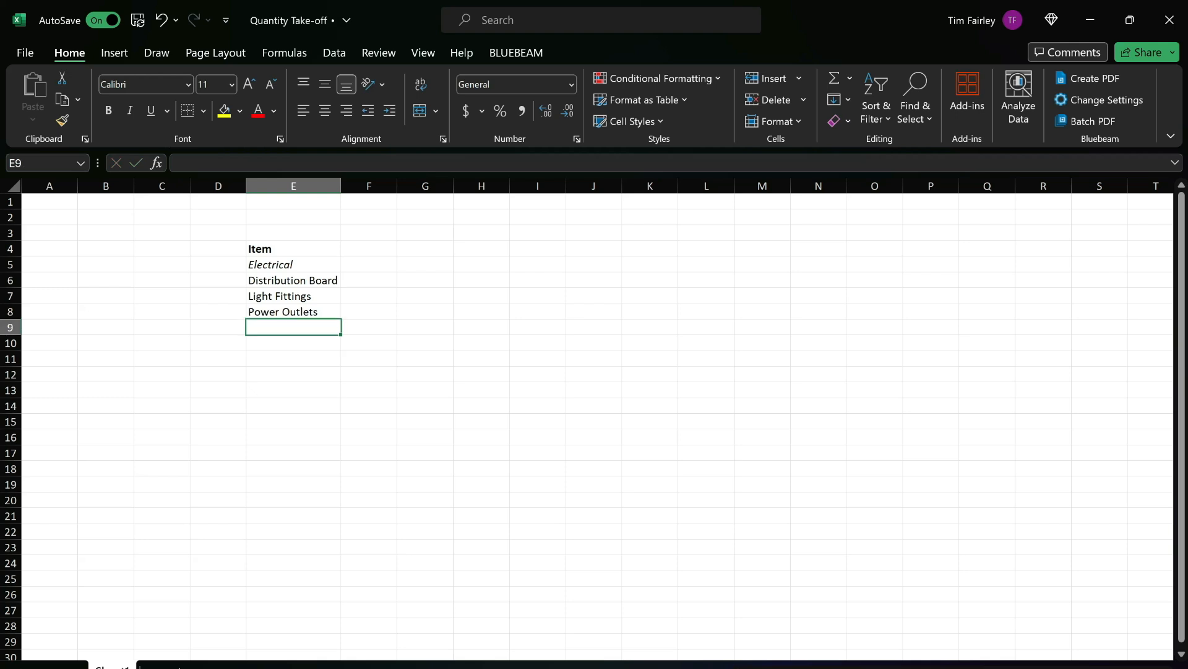
Add Circuit Cabling, Underground Duct and Roof Duct in E9 to E11, and refit the width of column E.
type("Circuit Cabling")
key("Return")
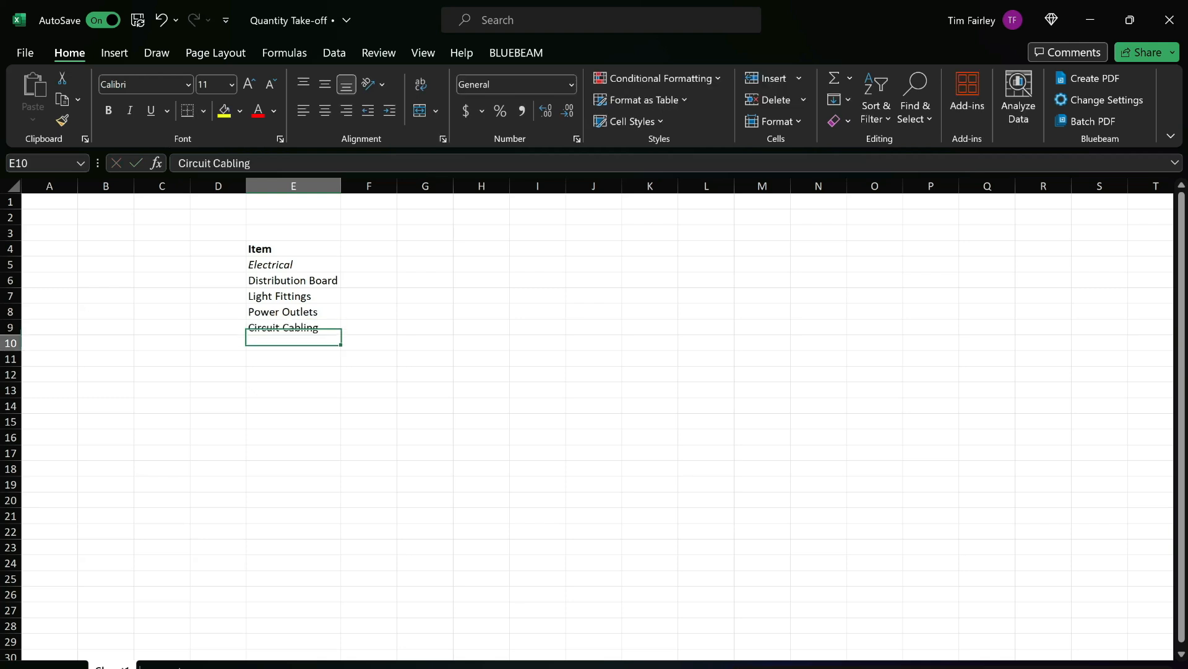
type("Underground Duct")
key("Return")
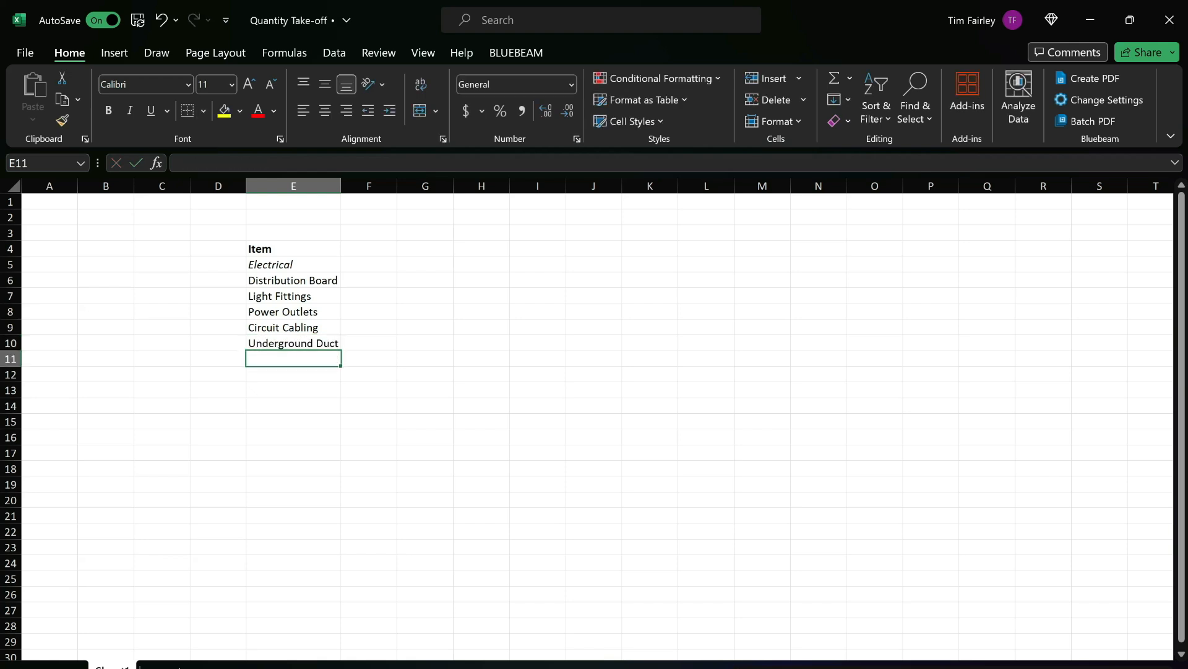
double_click(341, 186)
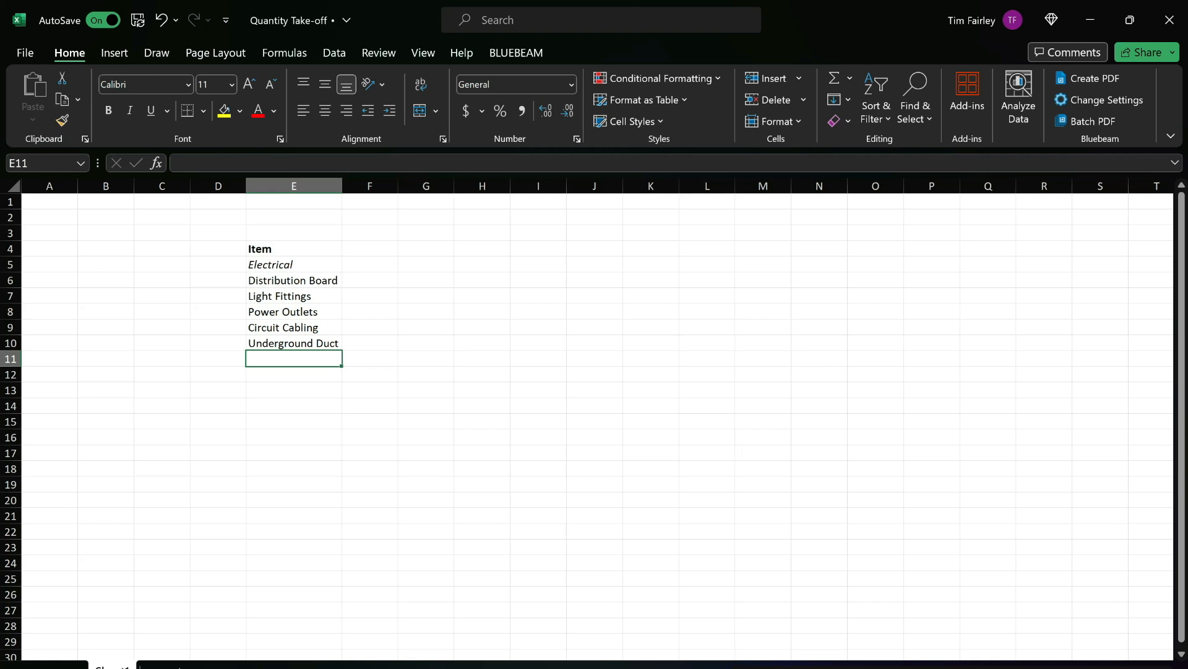
type("Roof Duct")
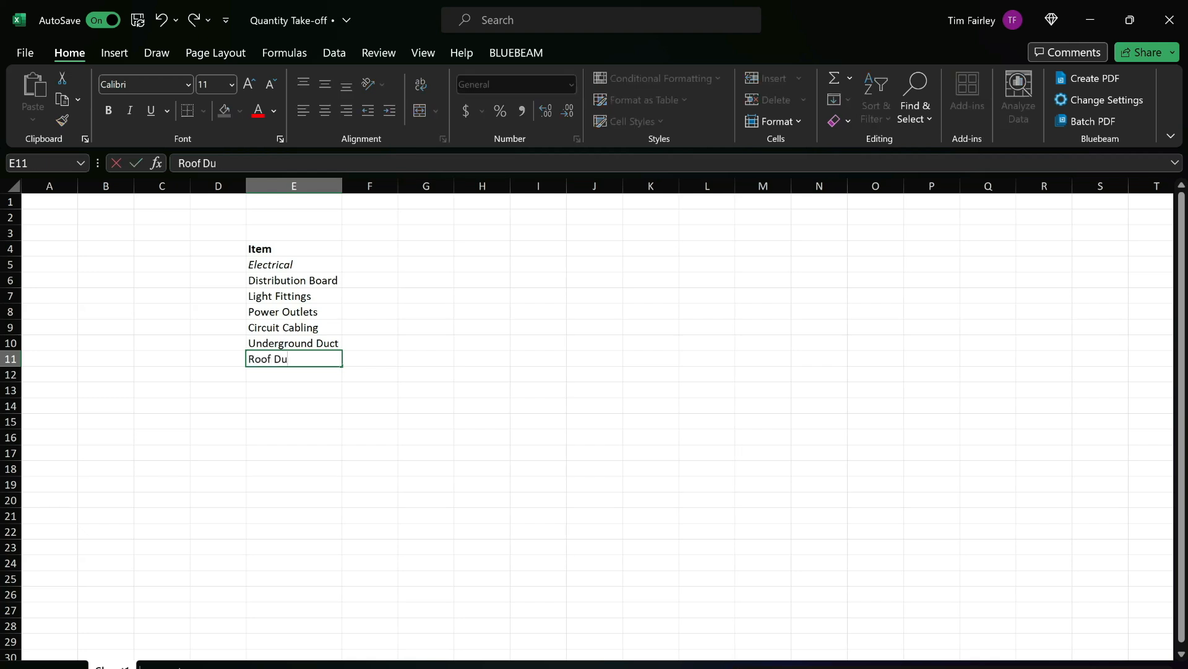
key("Return")
Switch to the DRAWINGS document in Revu, go back to electricity sheet E1, and examine its legend, site plan and floor plan.
key("alt+Tab")
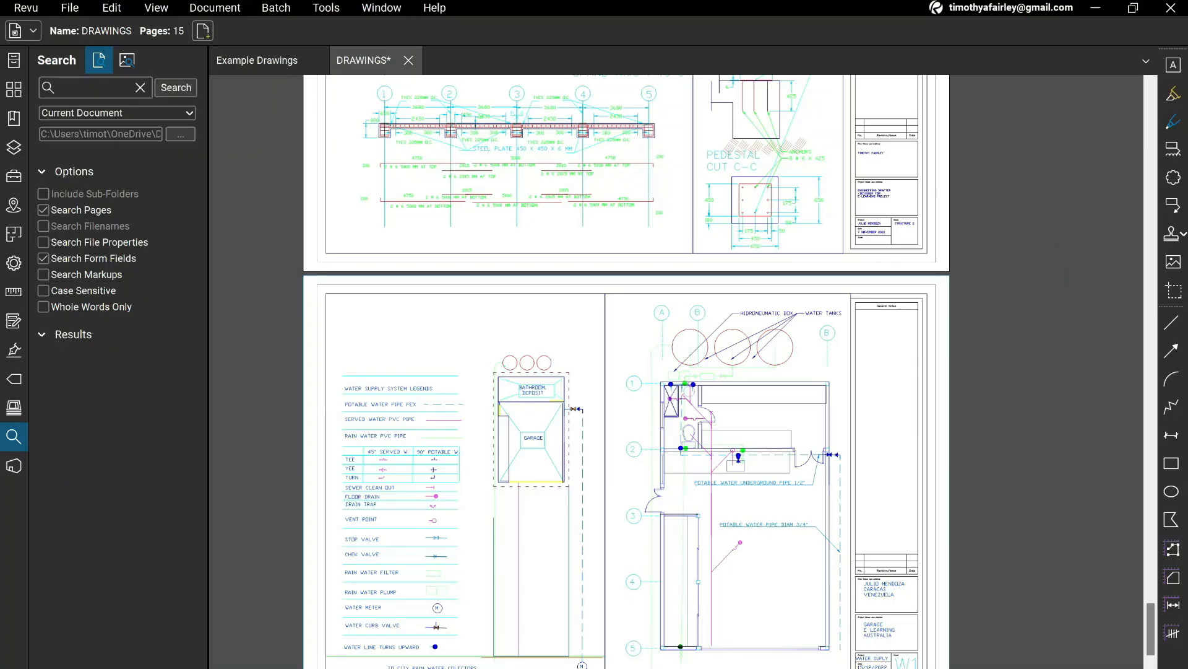
scroll(619, 371, "up", 12)
scroll(619, 371, "up", 15)
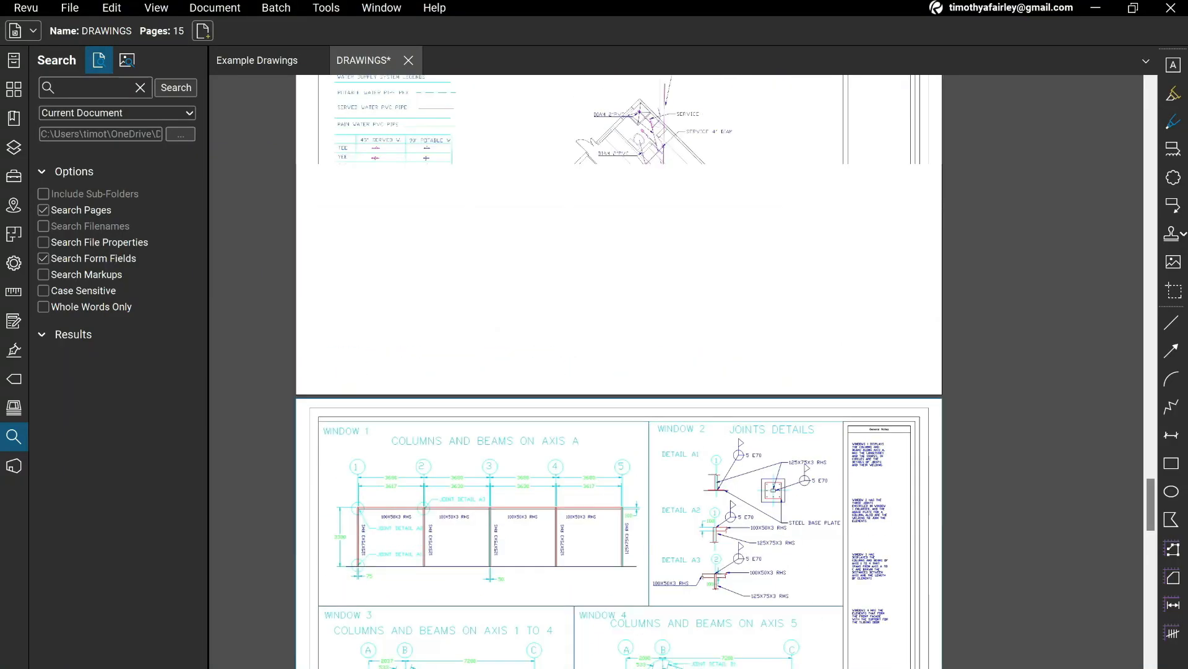
scroll(619, 372, "up", 15)
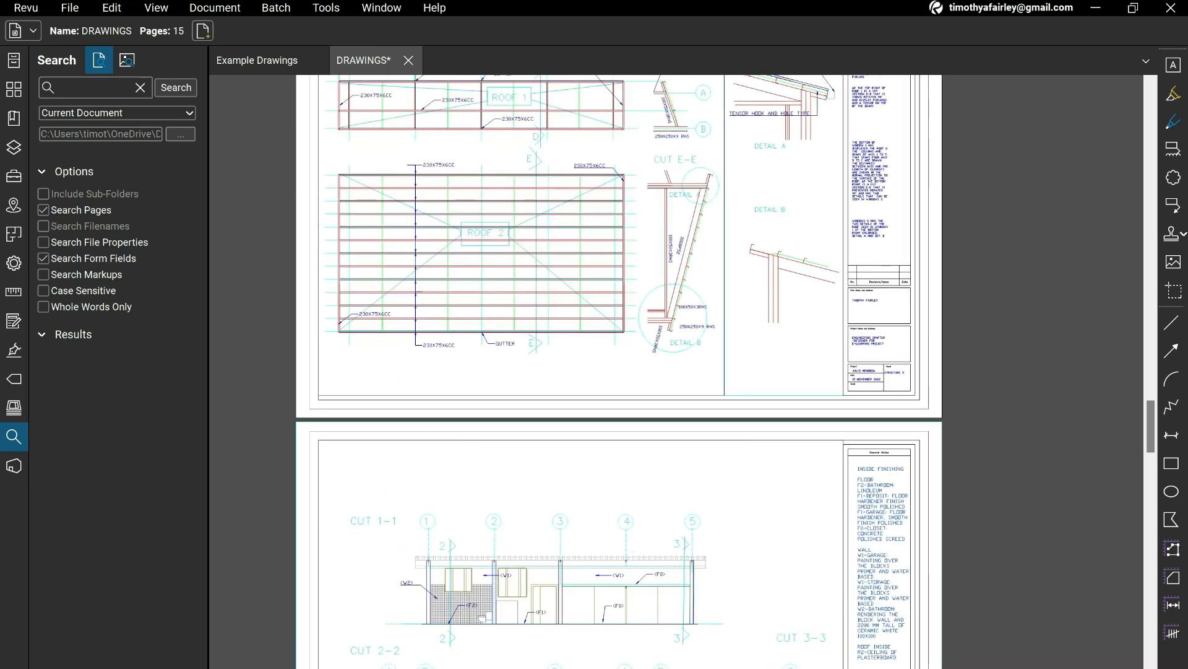
scroll(619, 372, "up", 15)
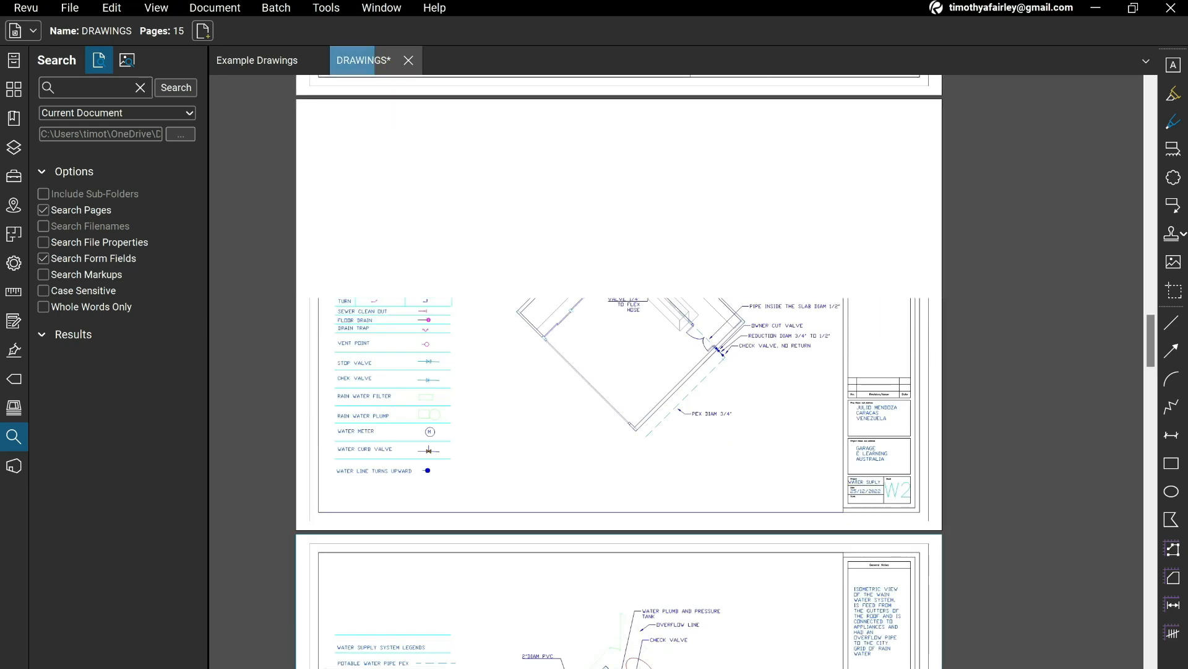
scroll(456, 424, "up", 5)
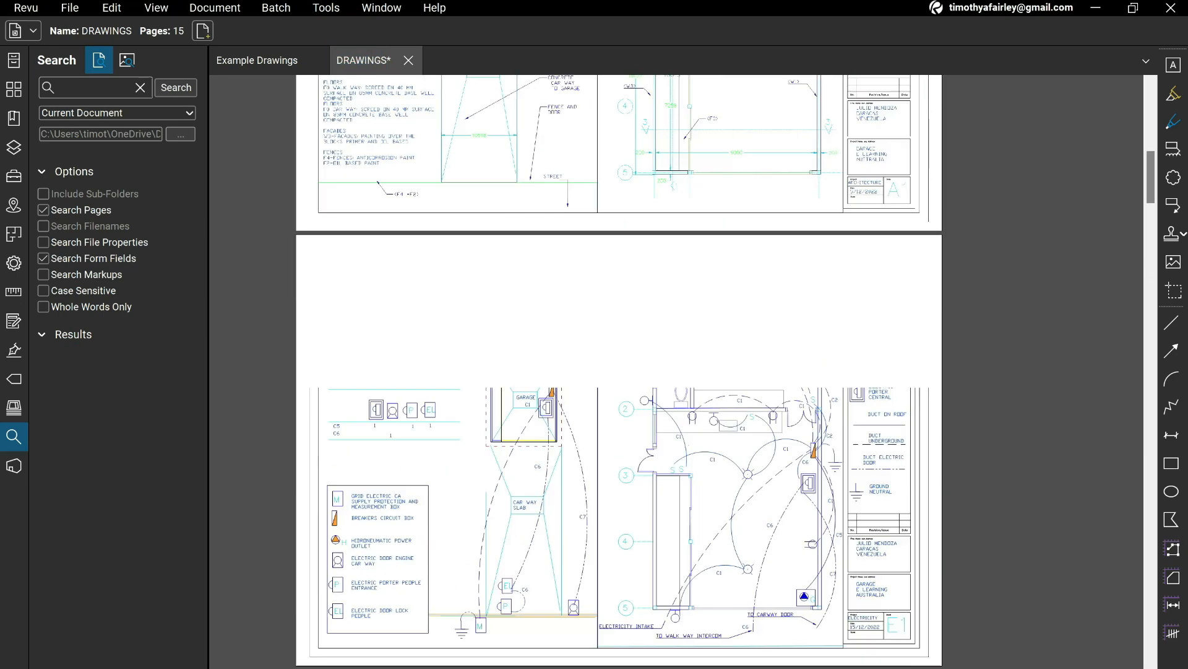
scroll(456, 424, "up", 3)
scroll(619, 371, "down", 3)
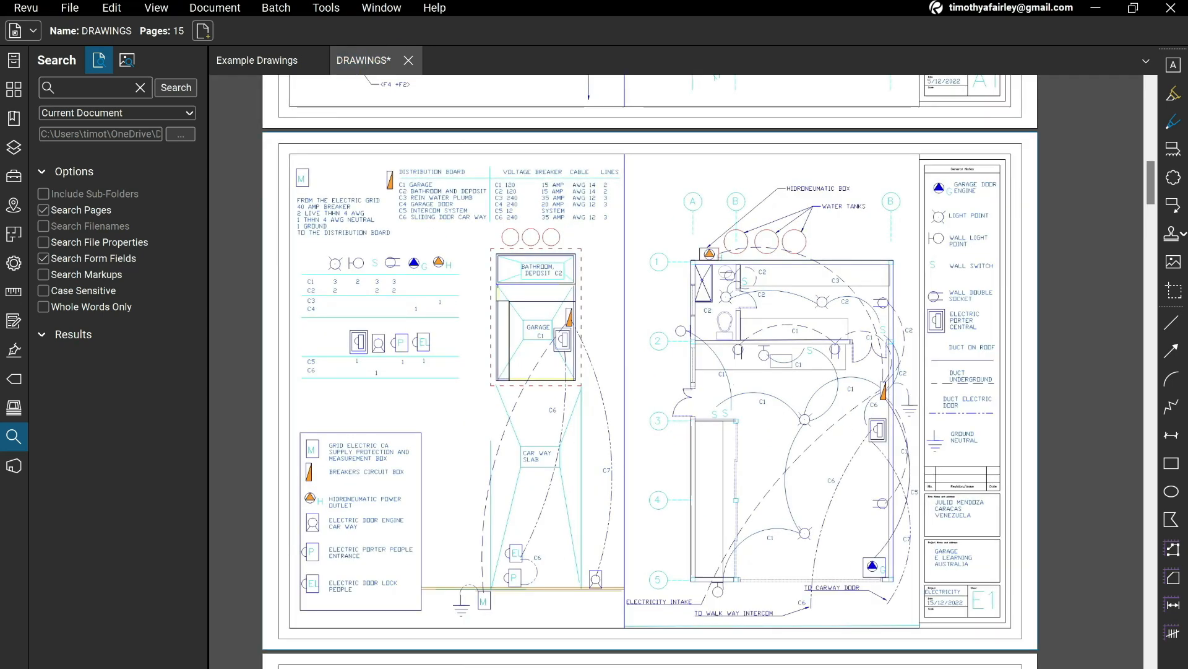
scroll(989, 421, "up", 4)
left_click_drag(989, 421, 975, 169)
scroll(649, 331, "down", 2)
mouse_move(649, 331)
left_mouse_down()
mouse_move(785, 400)
mouse_move(932, 439)
left_mouse_up()
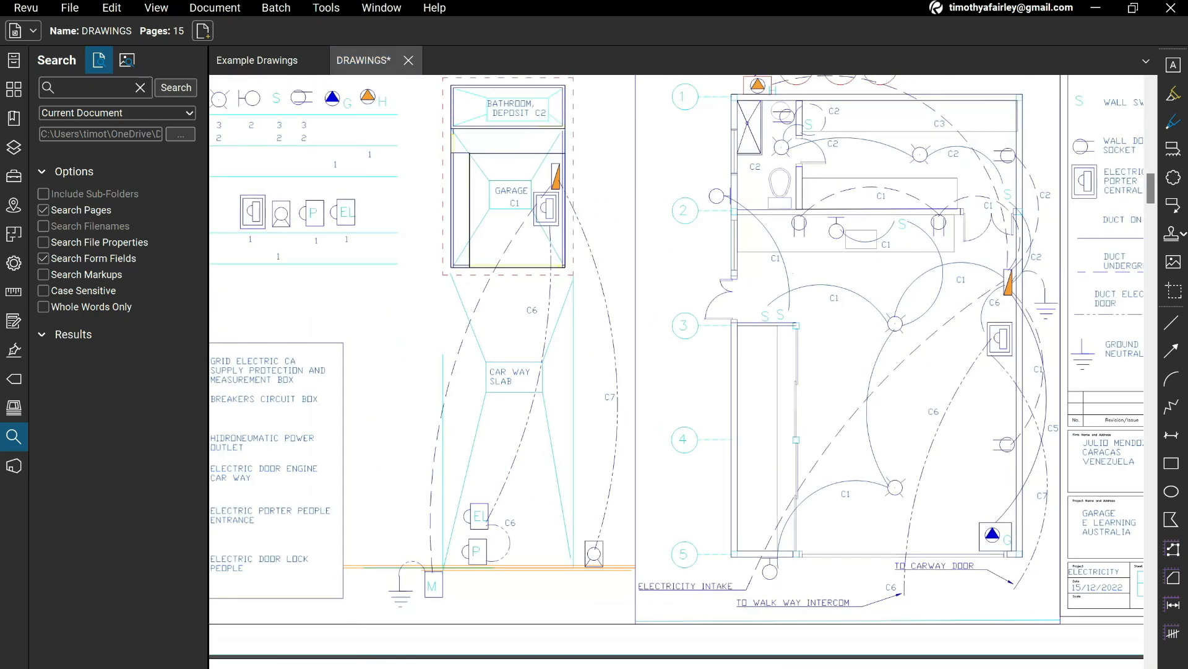
Switch to the Quantity Take-off workbook in Excel and add Metering Point and Earthing Points in E12 and E13.
left_click(821, 667)
type("Metering Point")
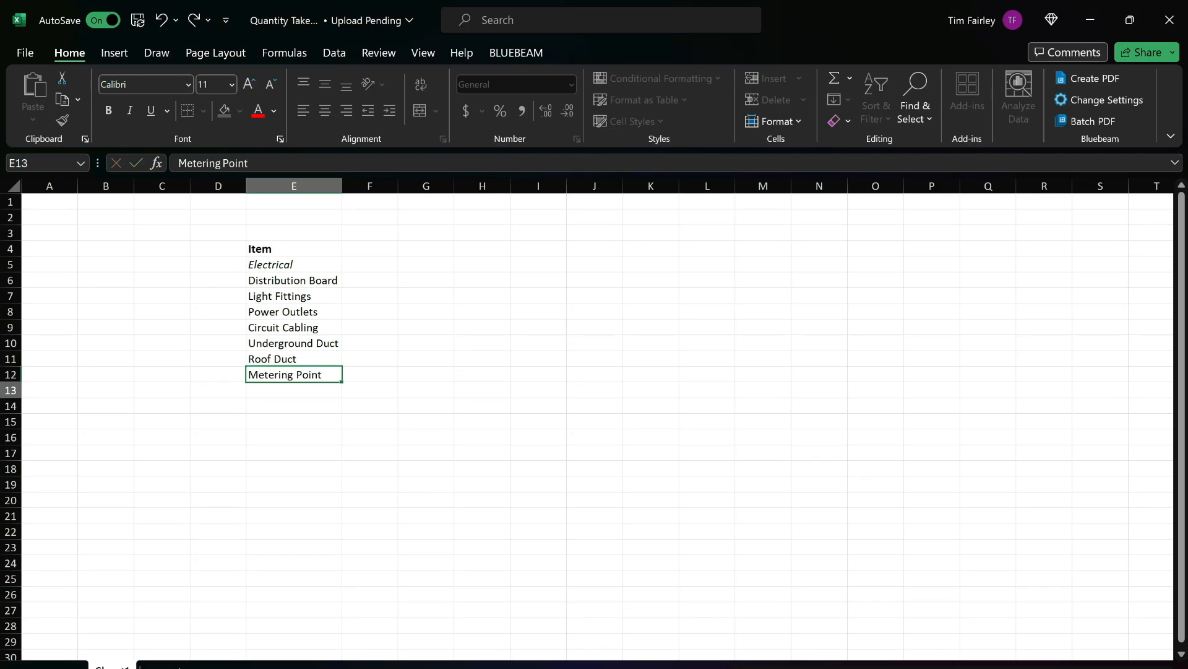
key("Return")
type("Earthing Points")
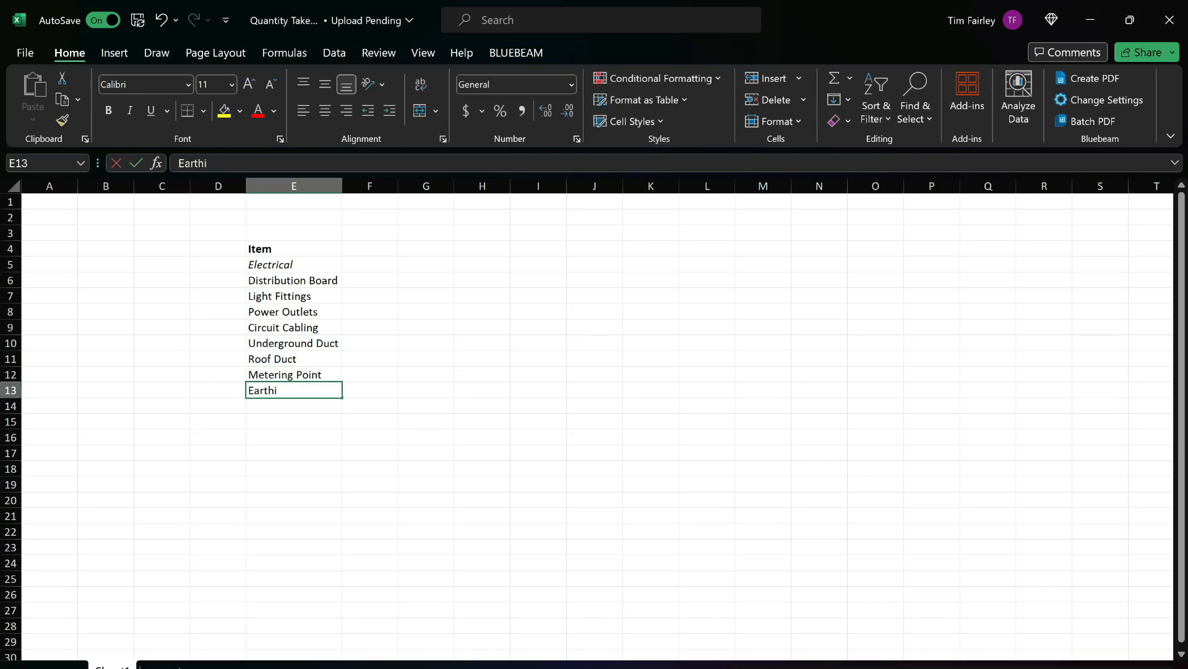
key("Return")
Check the distribution board table on sheet E1 of the drawings, and add Cabling in E14 of the take-off workbook.
key("alt+Tab")
mouse_move(792, 274)
left_mouse_down()
mouse_move(625, 389)
mouse_move(726, 272)
mouse_move(1187, 523)
mouse_move(727, 363)
mouse_move(725, 248)
mouse_move(703, 344)
mouse_move(703, 551)
left_mouse_up()
scroll(703, 551, "up", 2)
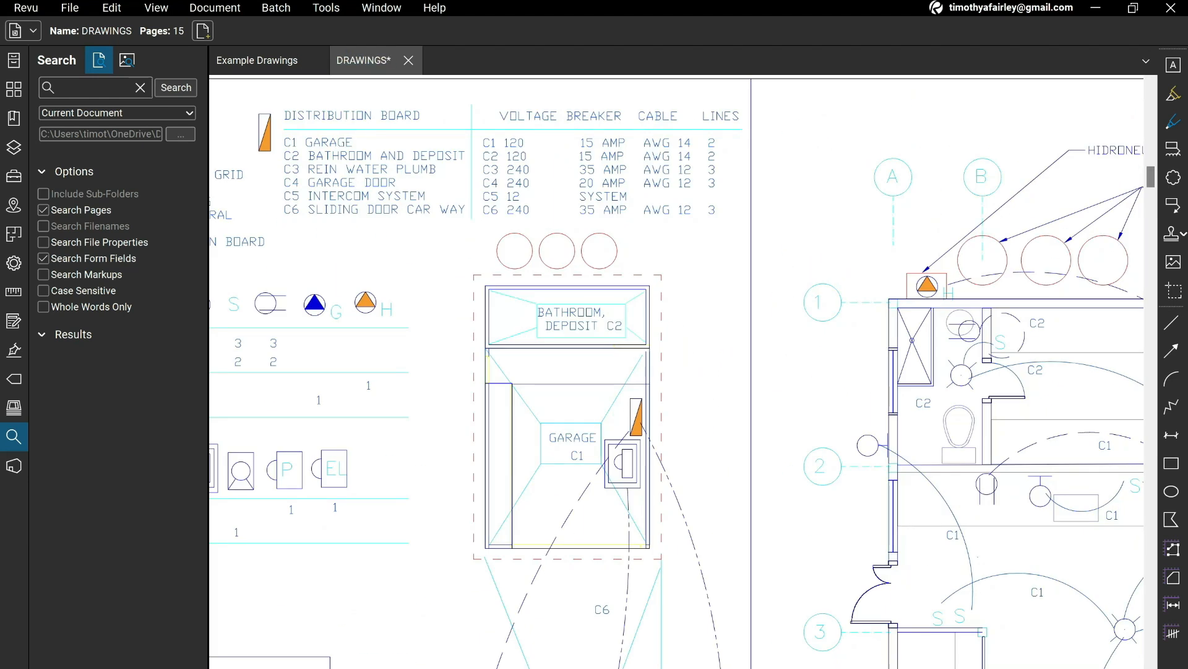
left_click(821, 667)
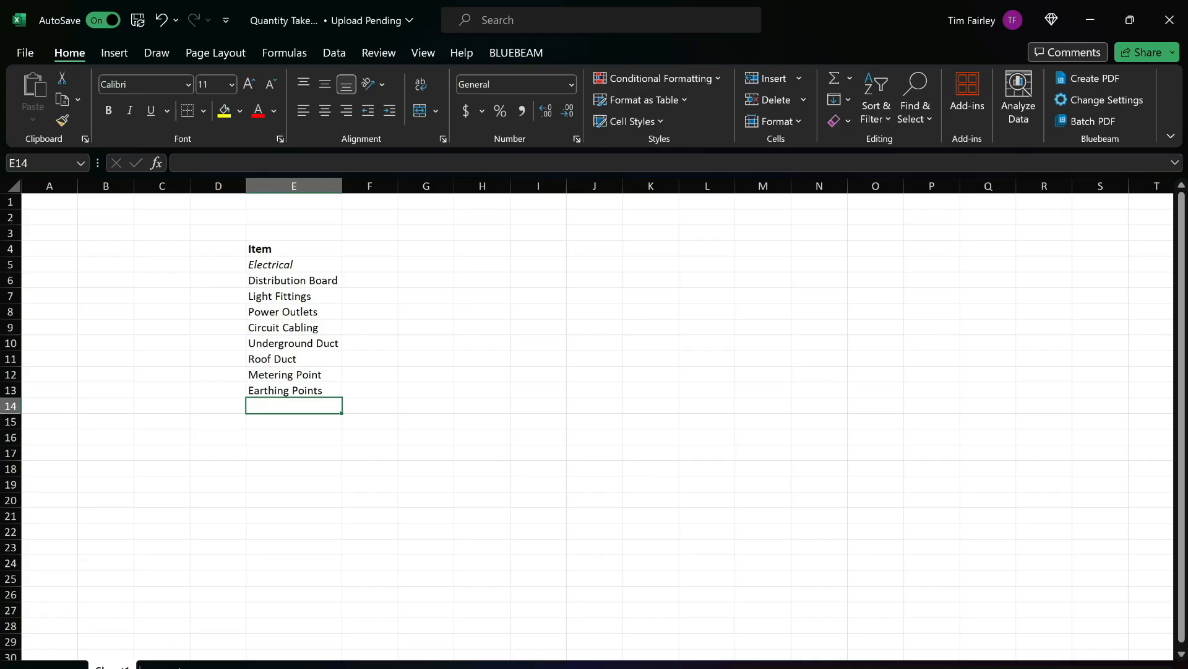
type("Cabling")
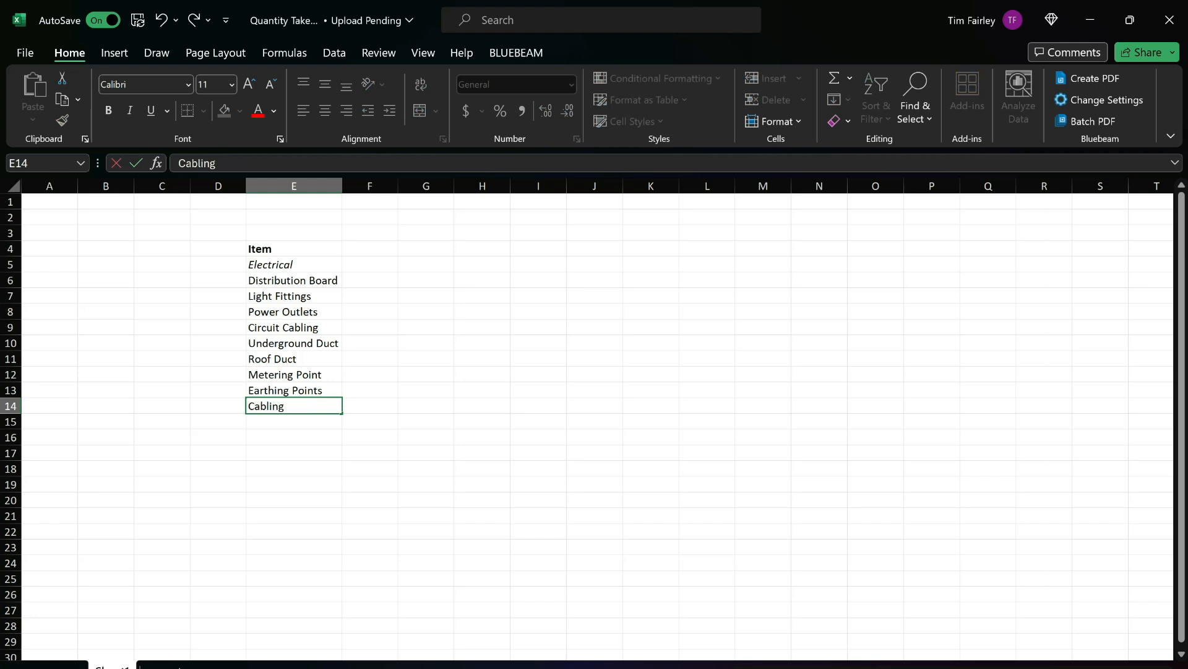
key("Return")
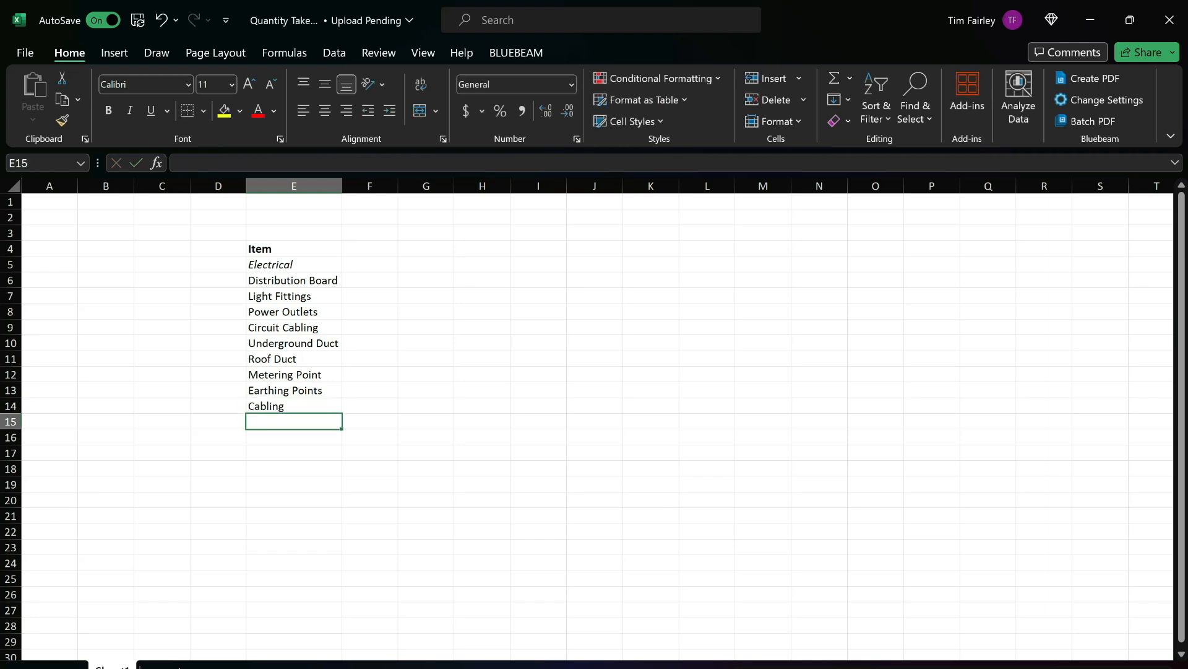
Enter the headings Quantity in F5 and Number in G5, and make both bold.
left_click(370, 264)
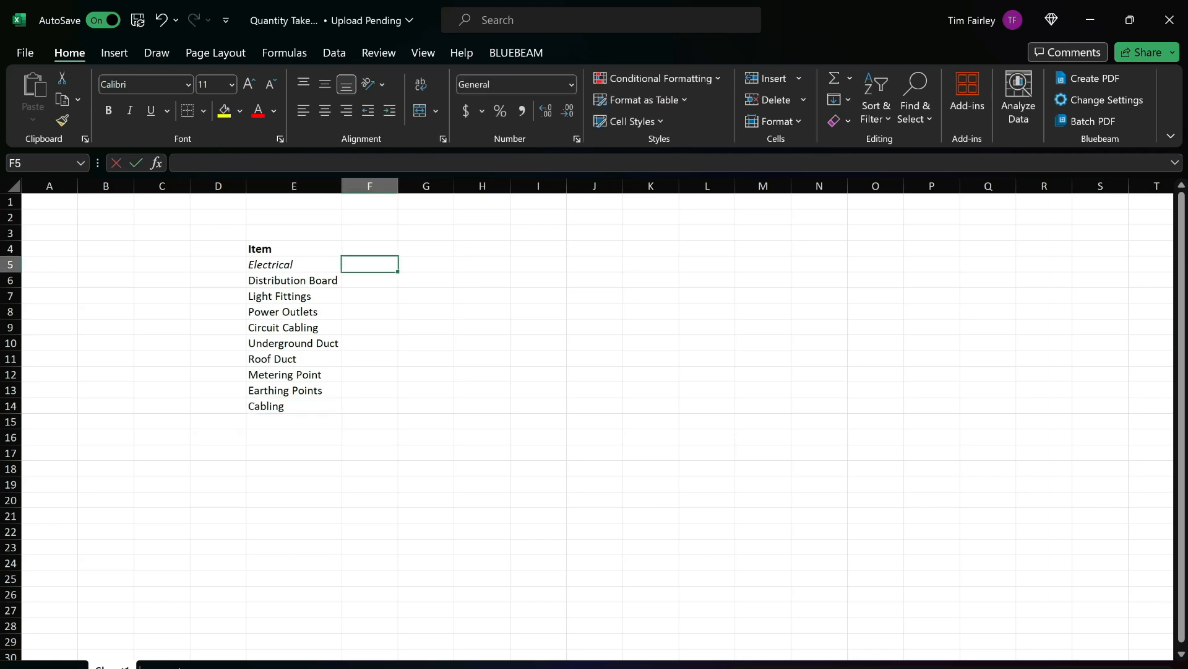
type("Quantity")
key("Tab")
type("Number")
key("Return")
key("Up")
key("ctrl+b")
key("Right")
key("ctrl+b")
key("Left")
Enter a quantity of 1 with the unit ea for the Distribution Board.
key("Down")
type("1")
key("Tab")
type("ea")
key("Return")
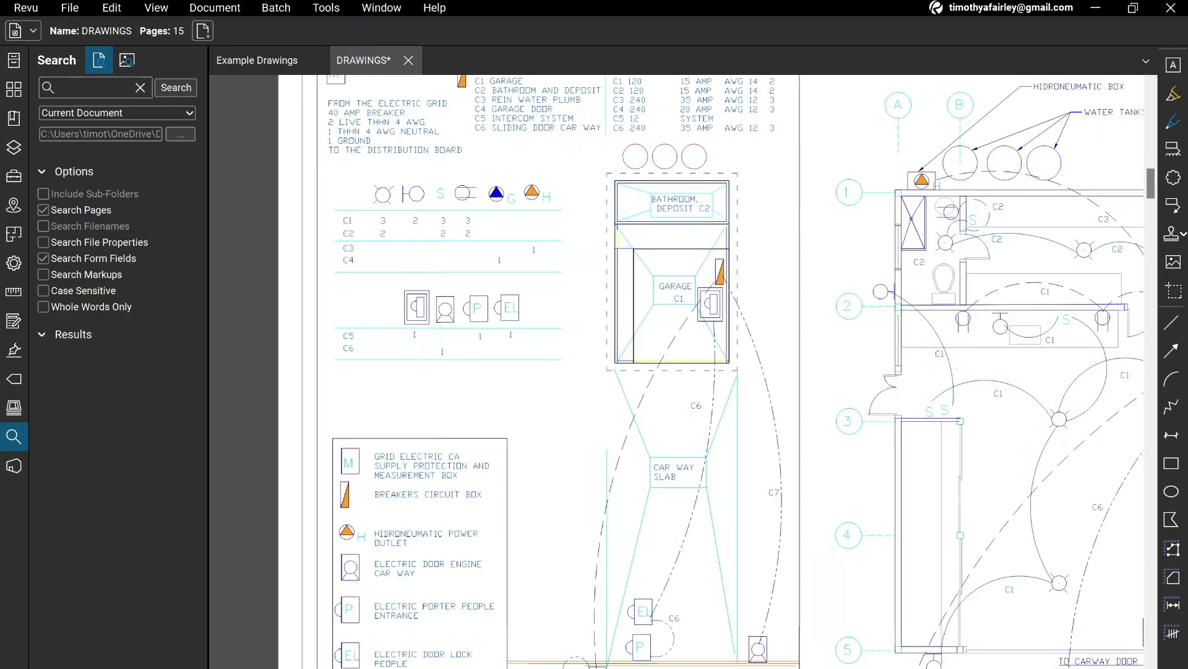
Check the fixture table per circuit on sheet E1, and insert two blank rows above Power Outlets in the take-off workbook.
scroll(395, 108, "up", 3)
left_click_drag(395, 107, 402, 150)
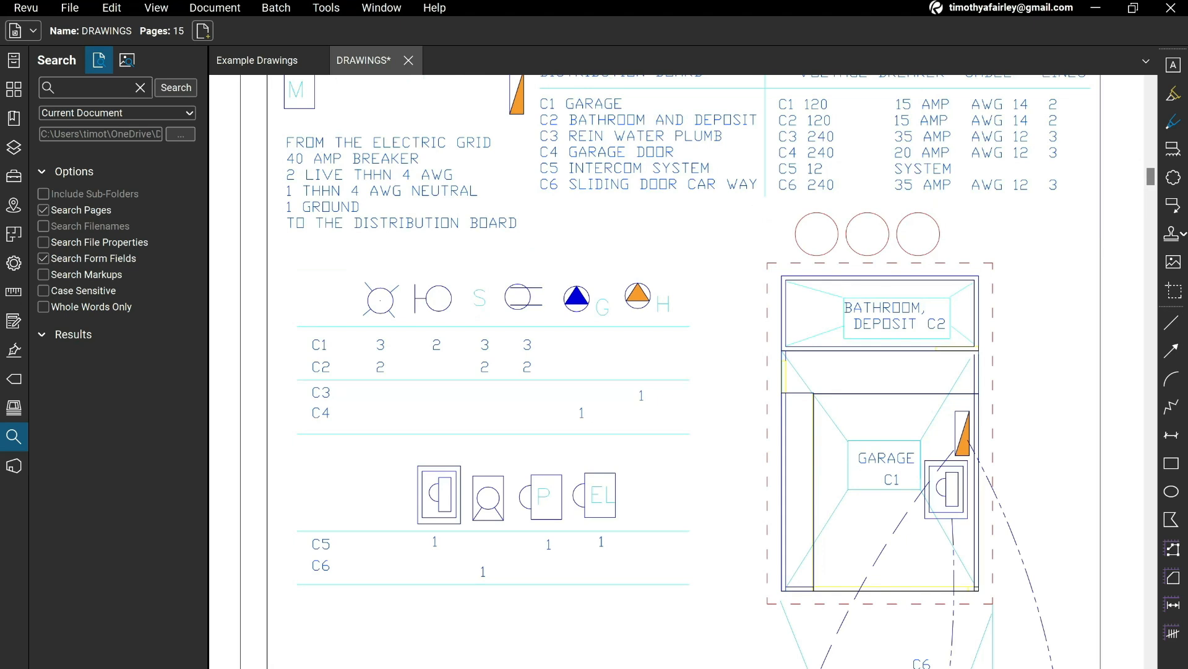
left_click_drag(675, 372, 670, 397)
mouse_move(820, 668)
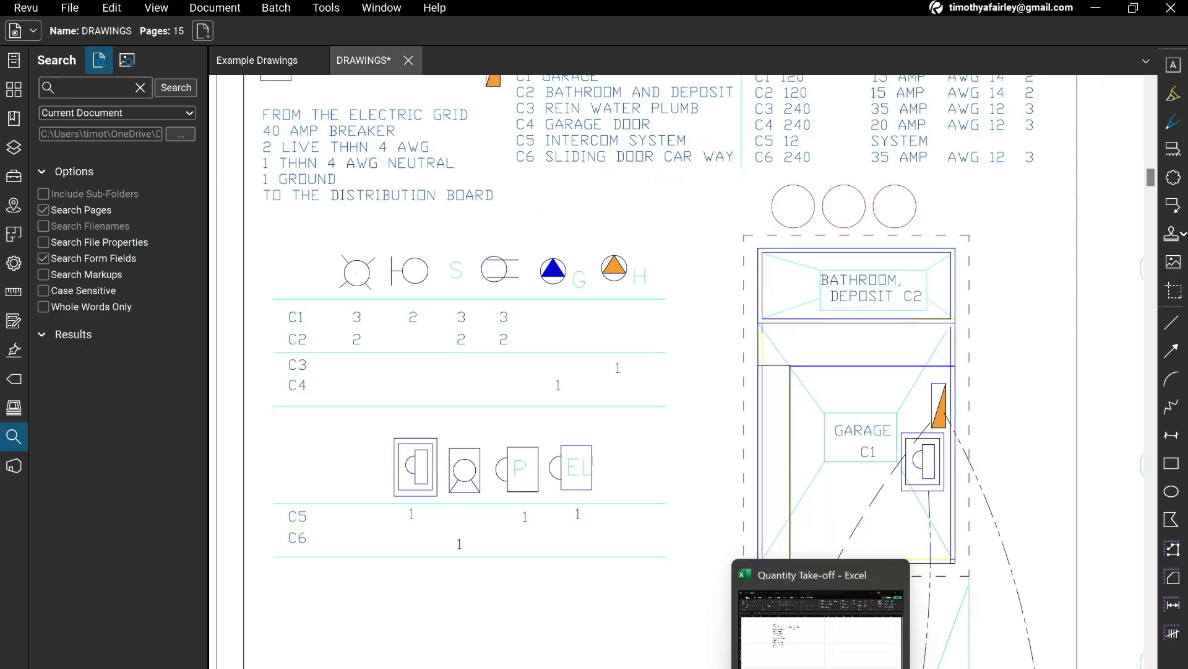
left_click(821, 628)
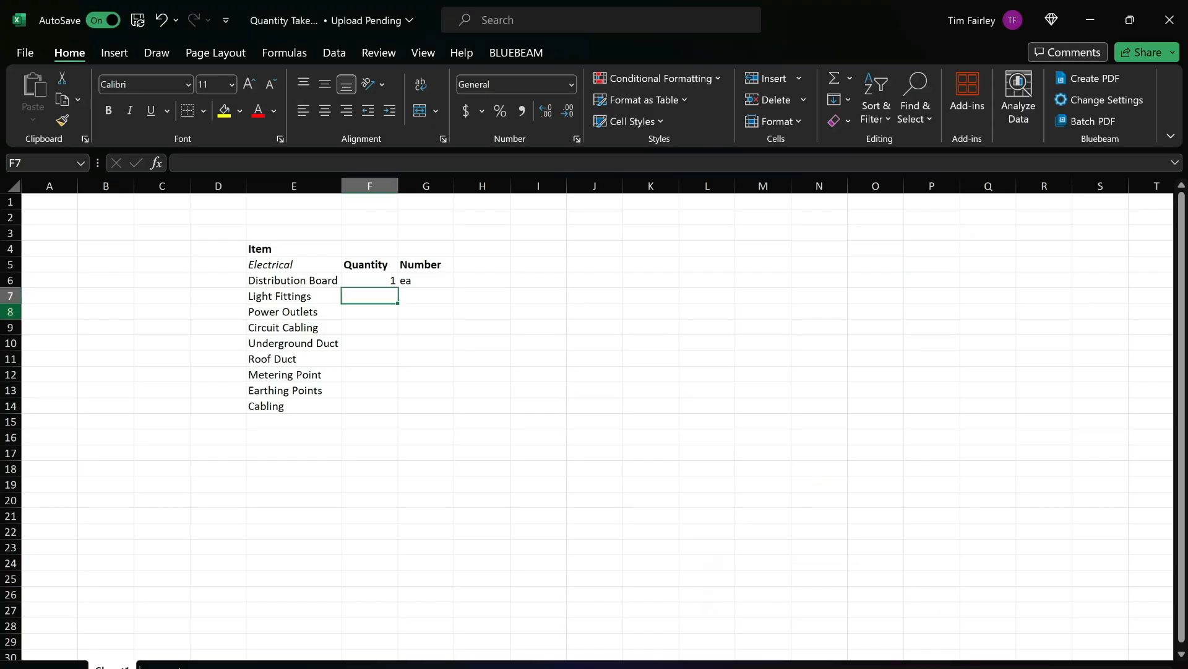
left_click_drag(11, 311, 10, 327)
right_click(400, 311)
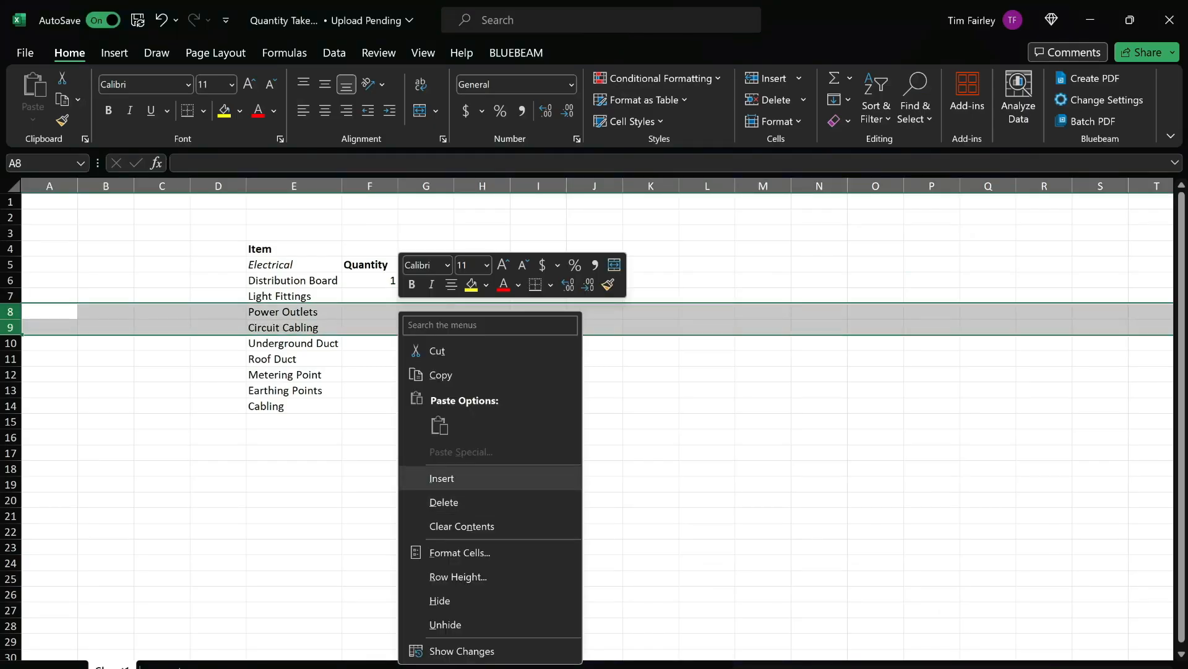
left_click(441, 478)
Return to sheet E1 in the drawings and compare the fixture table symbols with the floor plan and legend.
key("alt+Tab")
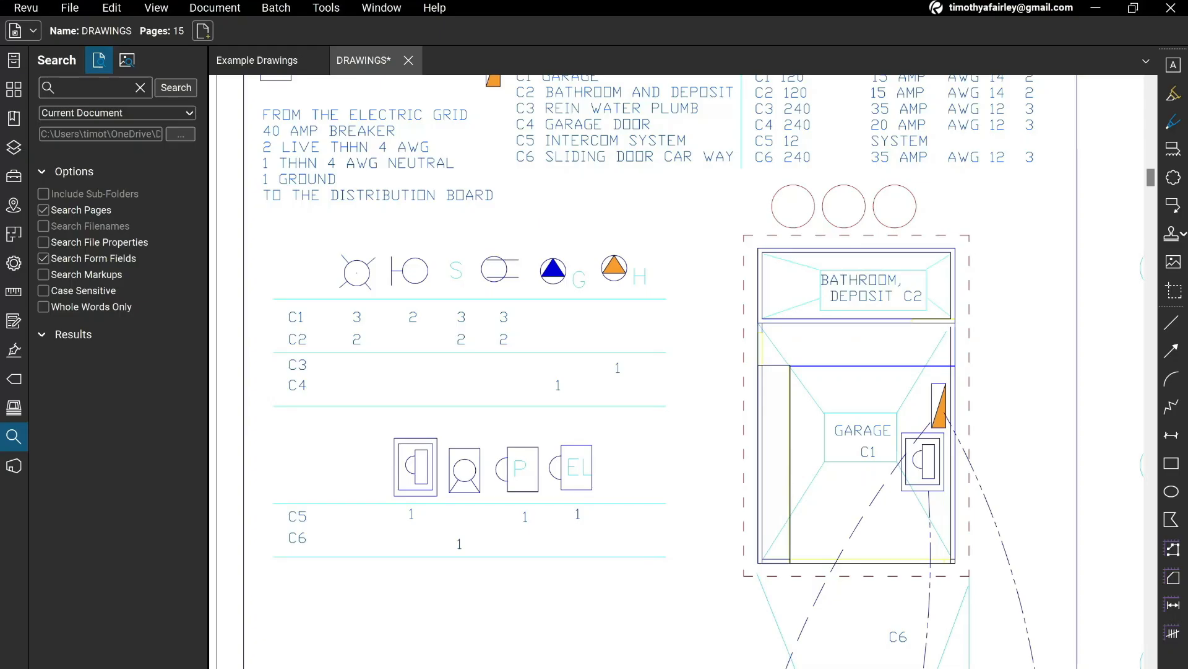
scroll(712, 402, "up", 2)
scroll(712, 403, "down", 1)
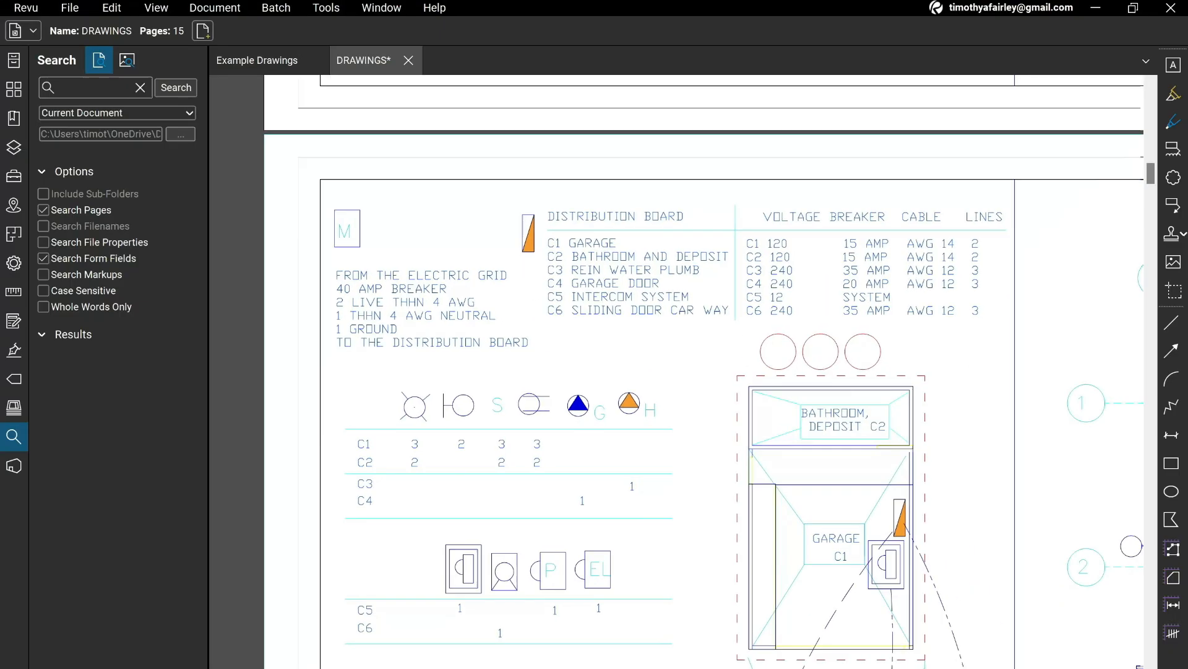
left_click_drag(1061, 477, 276, 277)
mouse_move(681, 372)
left_mouse_down()
mouse_move(433, 335)
mouse_move(446, 504)
mouse_move(664, 445)
mouse_move(523, 511)
mouse_move(577, 514)
left_mouse_up()
mouse_move(248, 433)
left_mouse_down()
mouse_move(775, 439)
mouse_move(1099, 411)
mouse_move(1115, 359)
left_mouse_up()
Switch back to the take-off workbook and enter Ceiling Light in E8 and Wall Light in E9.
key("alt+Tab")
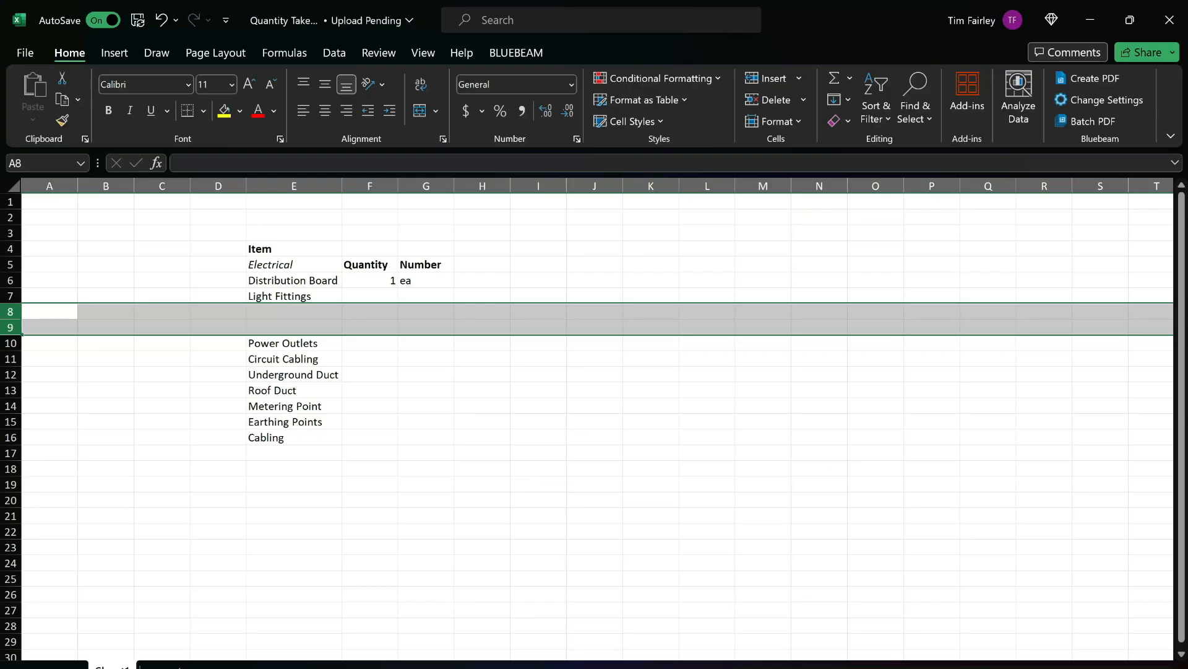
left_click(266, 311)
type("Ceiling")
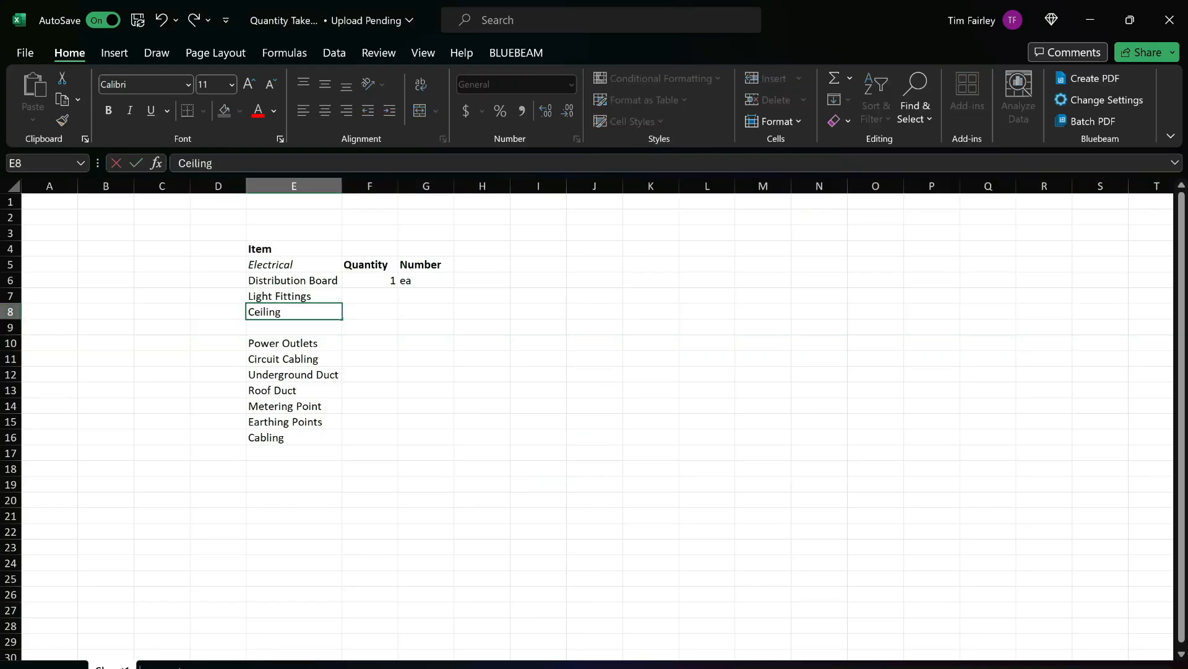
type(" Light")
key("Return")
type("Wall")
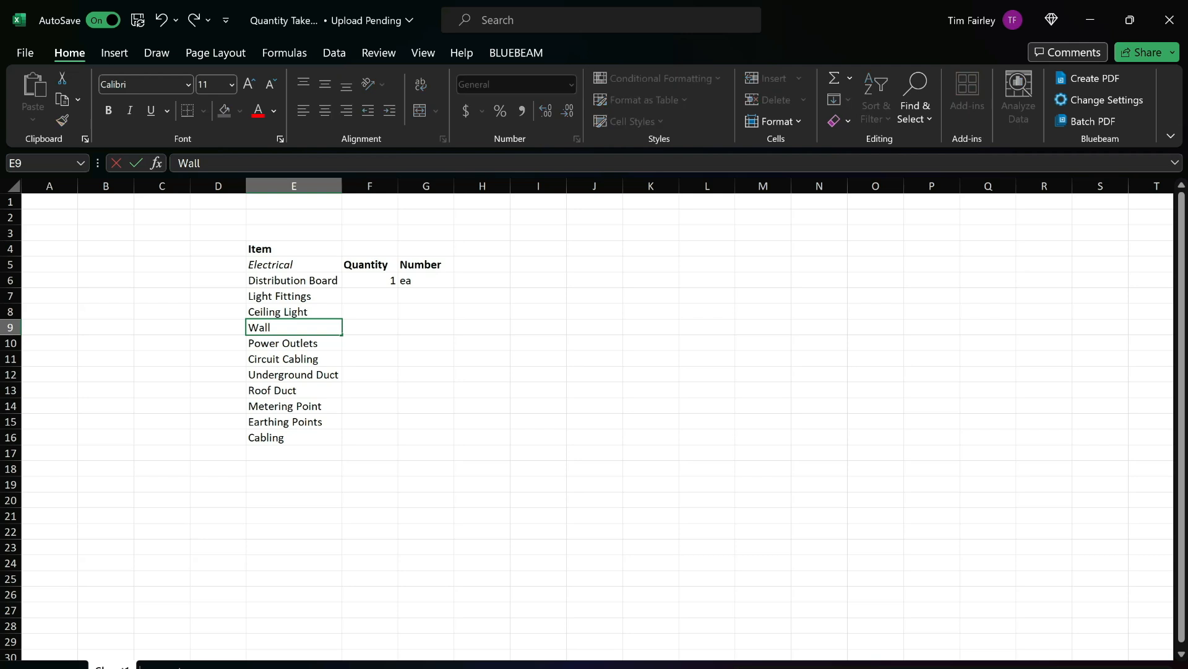
type(" Light")
key("Return")
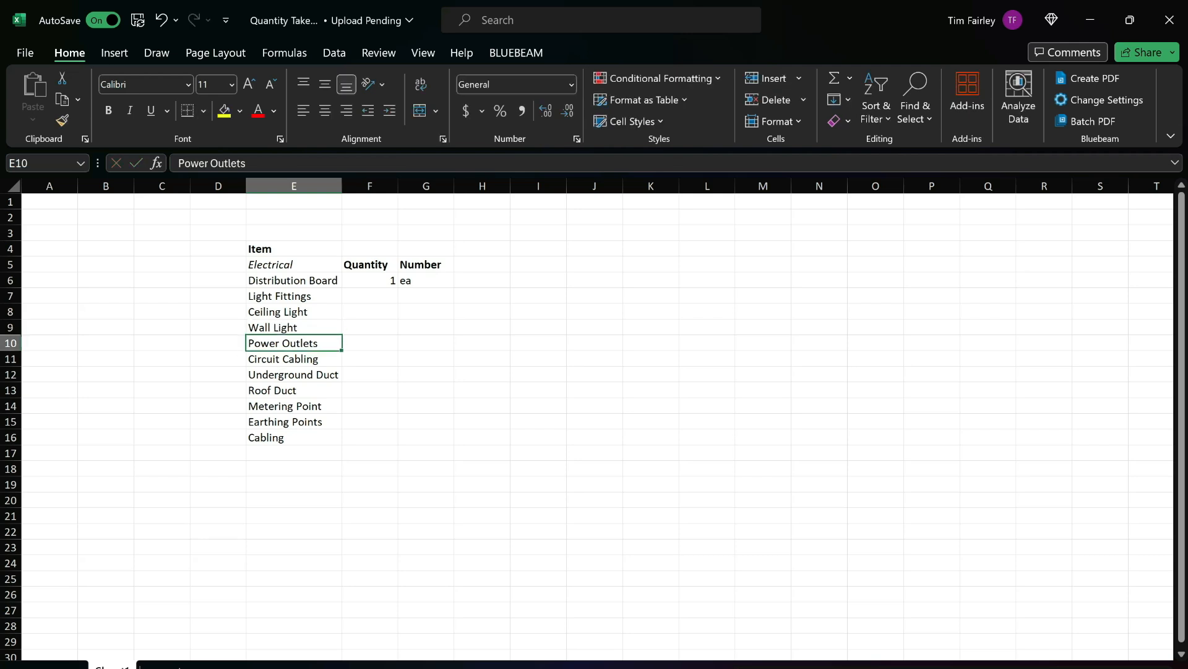
Insert a blank row above Light Fittings in the take-off workbook.
left_click(11, 296)
right_click(272, 295)
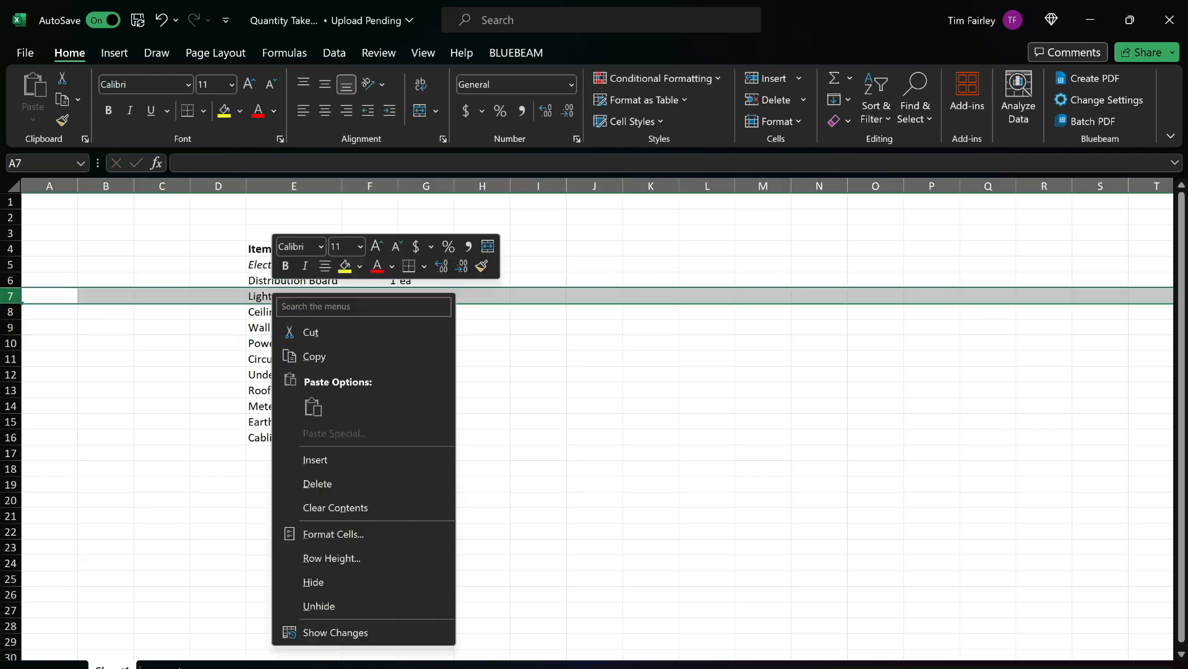
left_click(315, 460)
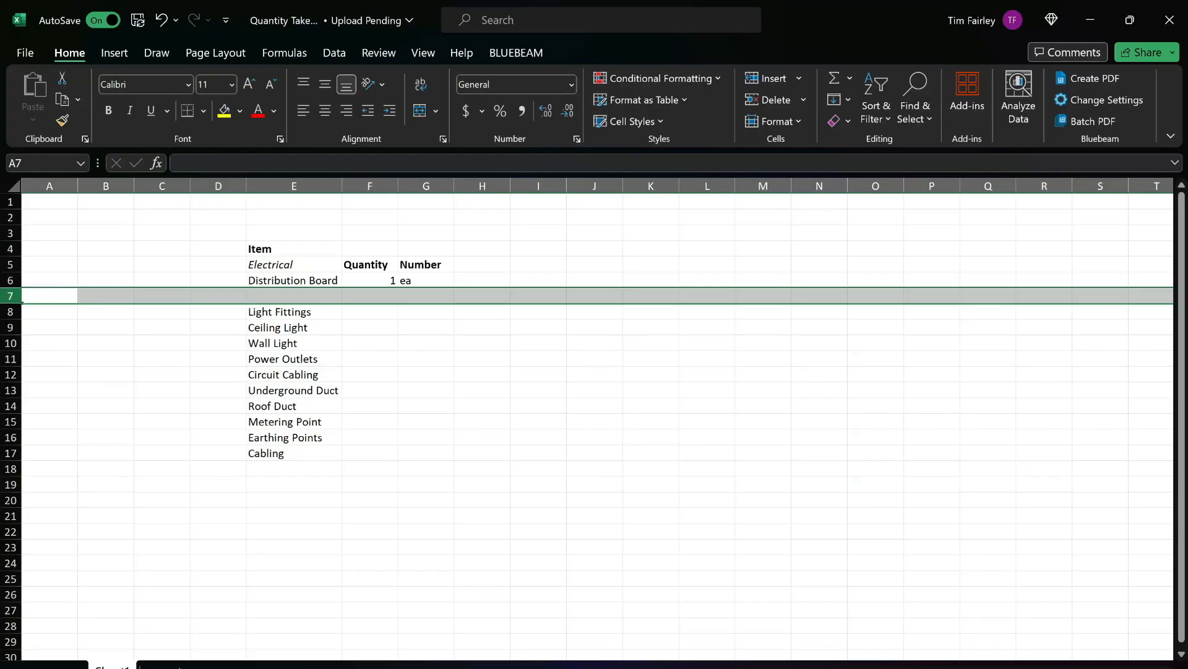
Enter a quantity of 5 with the unit ea for Ceiling Light and 2 ea for Wall Light.
left_click(370, 328)
type("5")
key("Tab")
type("ea")
key("Return")
type("2")
key("Tab")
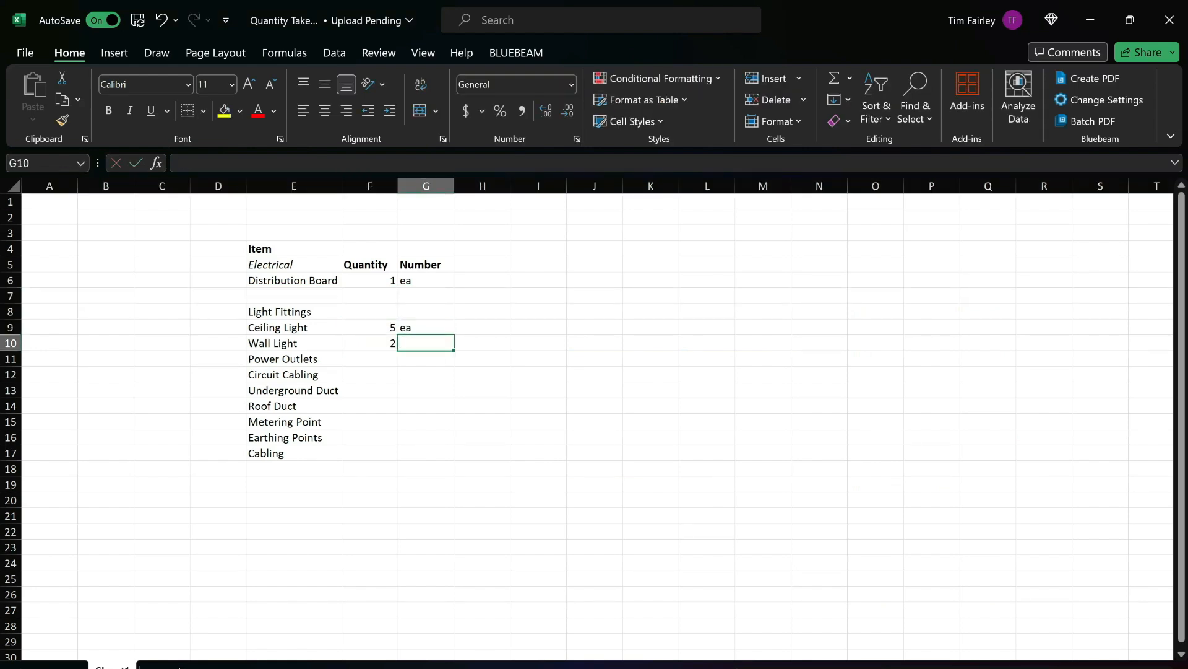
type("ea")
key("Return")
Insert a blank row between Wall Light and Power Outlets.
left_click(10, 359)
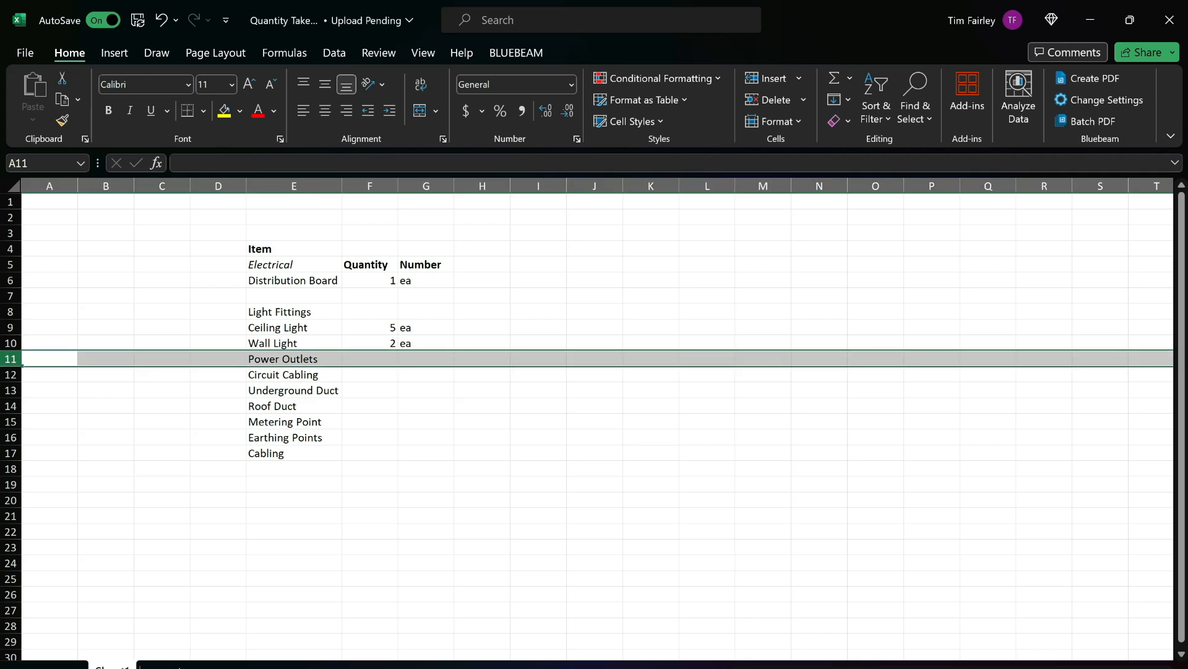
right_click(372, 361)
left_click(421, 175)
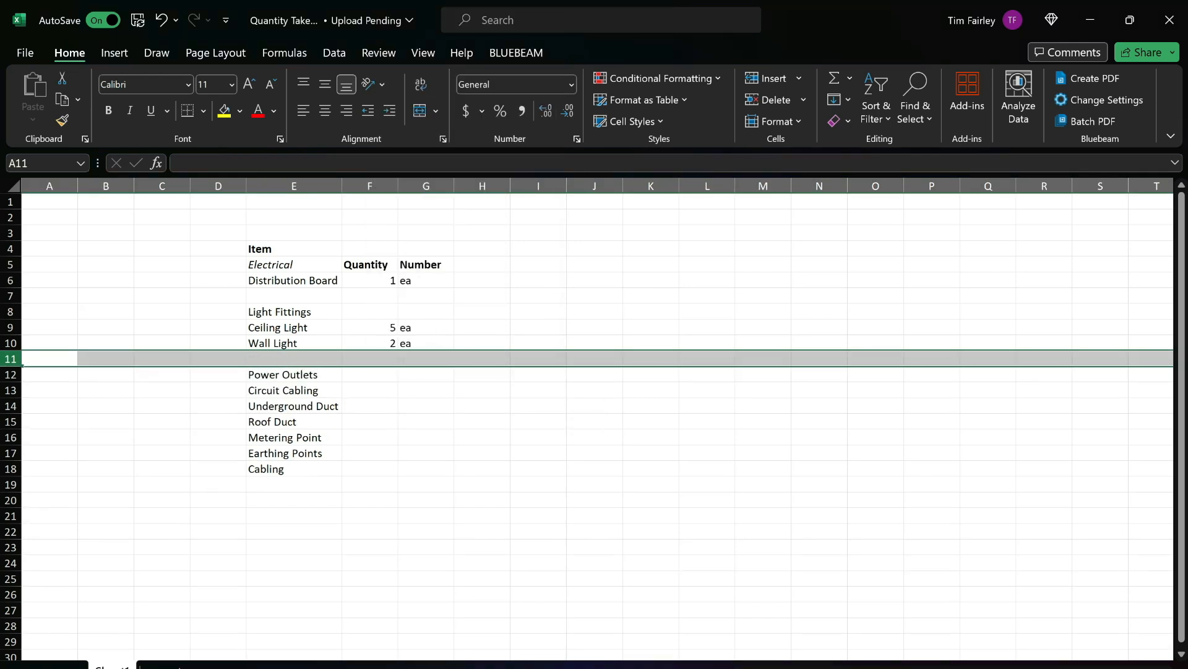
Check the outlet symbols on sheet E1 in the drawings, and replace Power Outlets in E12 of the take-off workbook with Wall Double Sockets.
key("alt+Tab")
left_click_drag(746, 398, 439, 390)
scroll(695, 397, "down", 1)
mouse_move(804, 408)
left_mouse_down()
mouse_move(458, 346)
mouse_move(282, 352)
mouse_move(814, 397)
mouse_move(884, 419)
left_mouse_up()
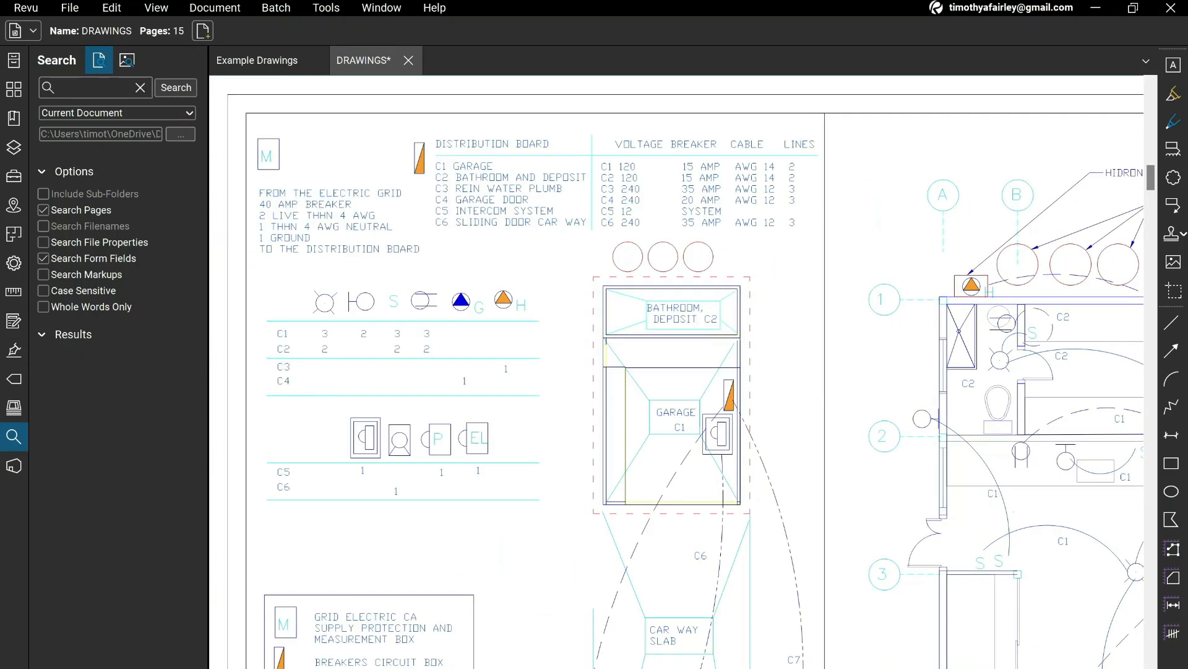
key("alt+Tab")
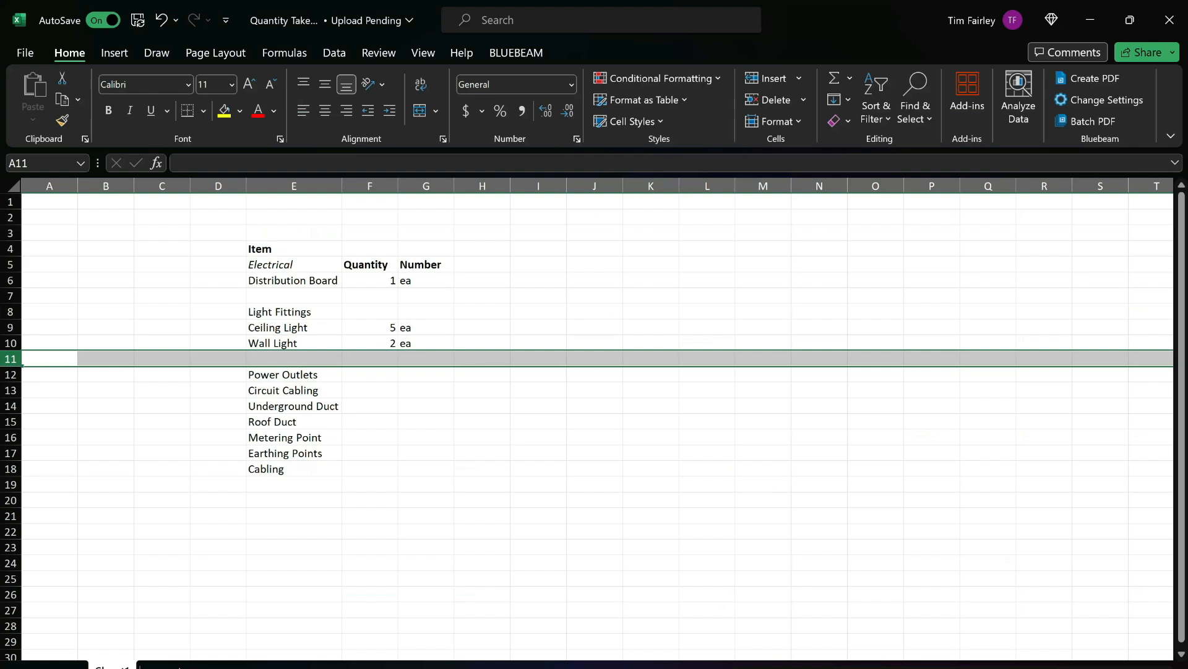
left_click(294, 375)
type("W")
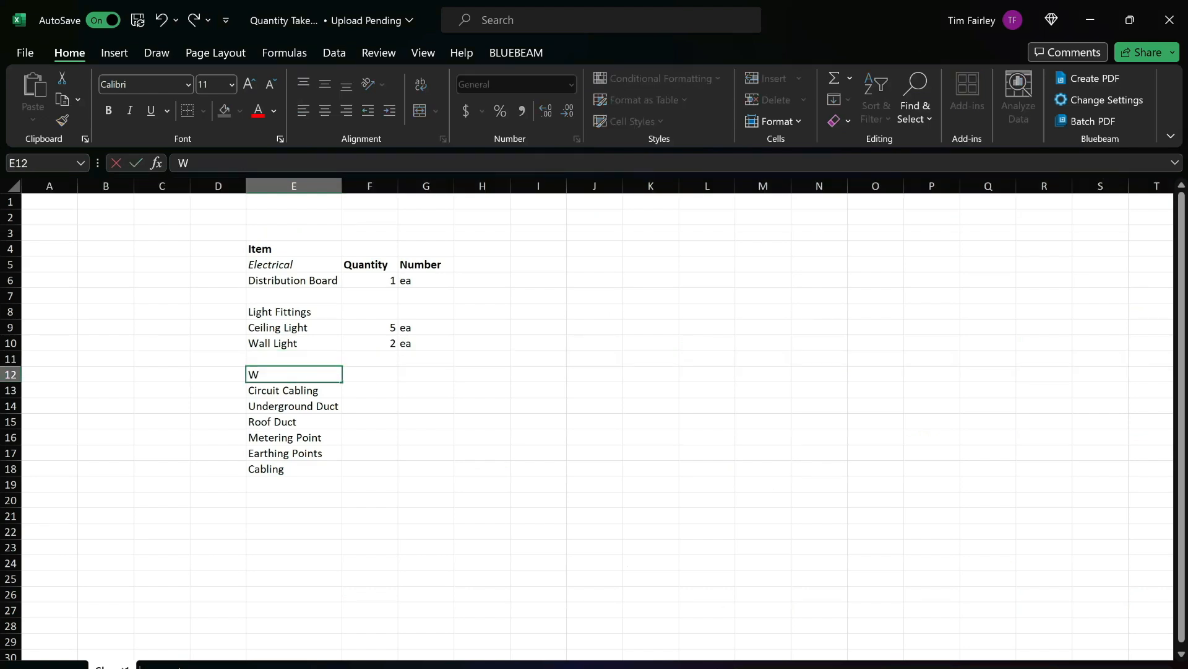
type("all Double Sockets")
key("Return")
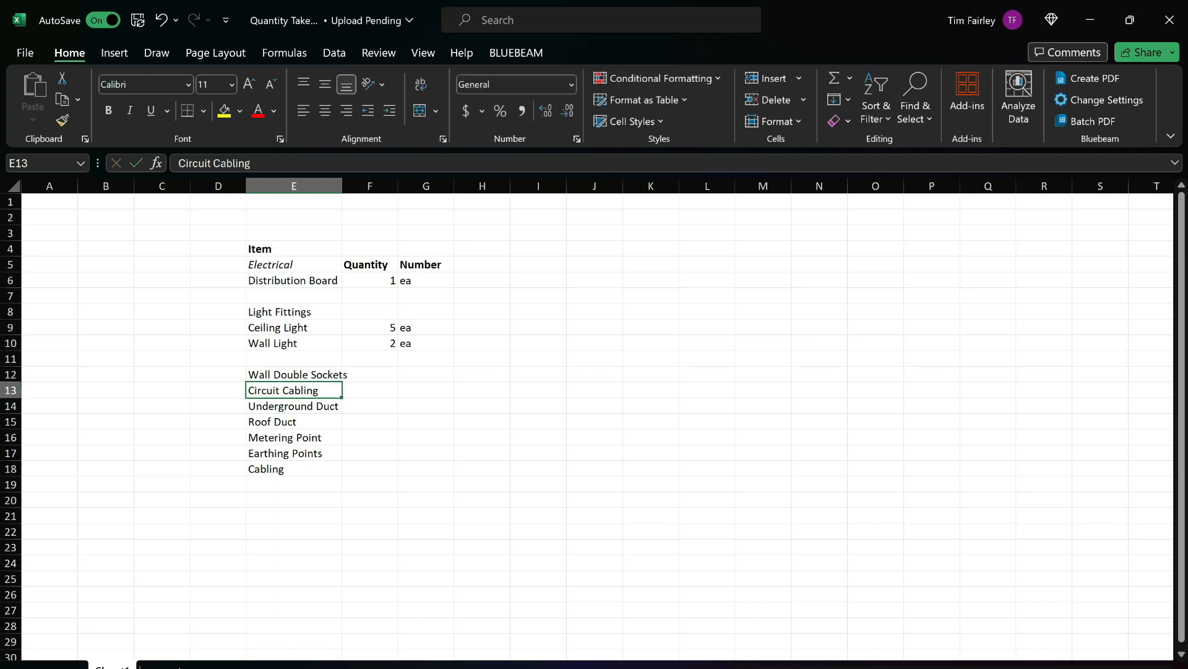
Insert a blank row between Wall Double Sockets and Circuit Cabling.
left_click(11, 381)
left_click(12, 386)
right_click(404, 391)
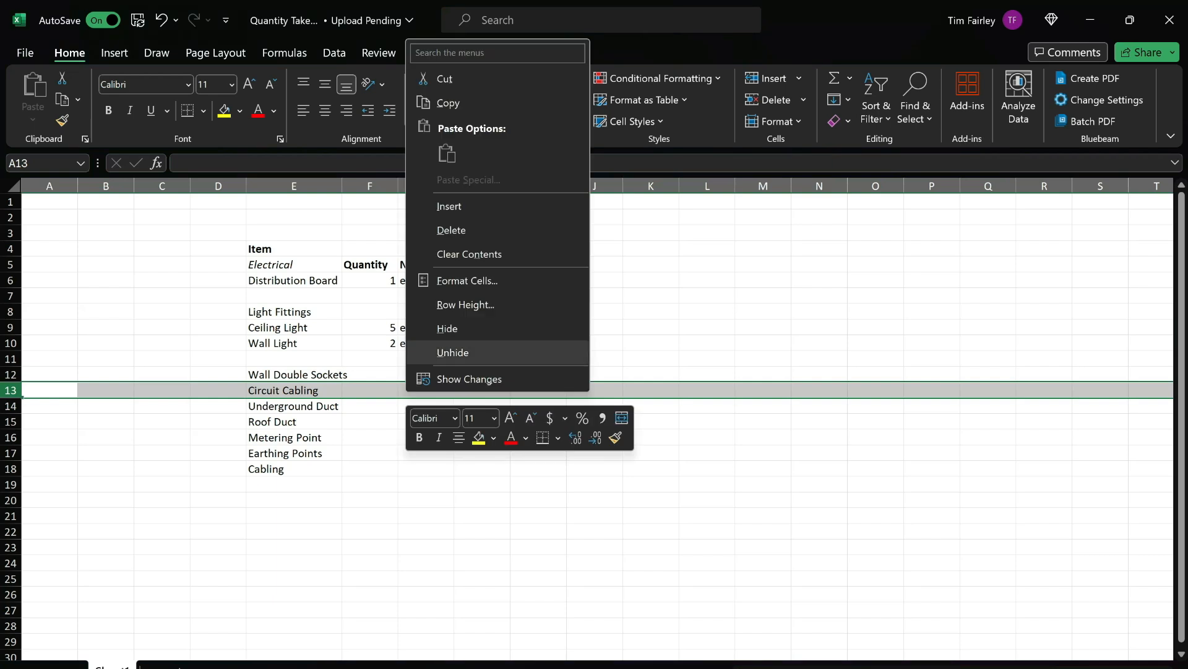
left_click(433, 205)
Check the wall switches against the floor plan, legend and fixture table on sheet E1, and insert a row below Wall Light in the take-off workbook.
key("alt+Tab")
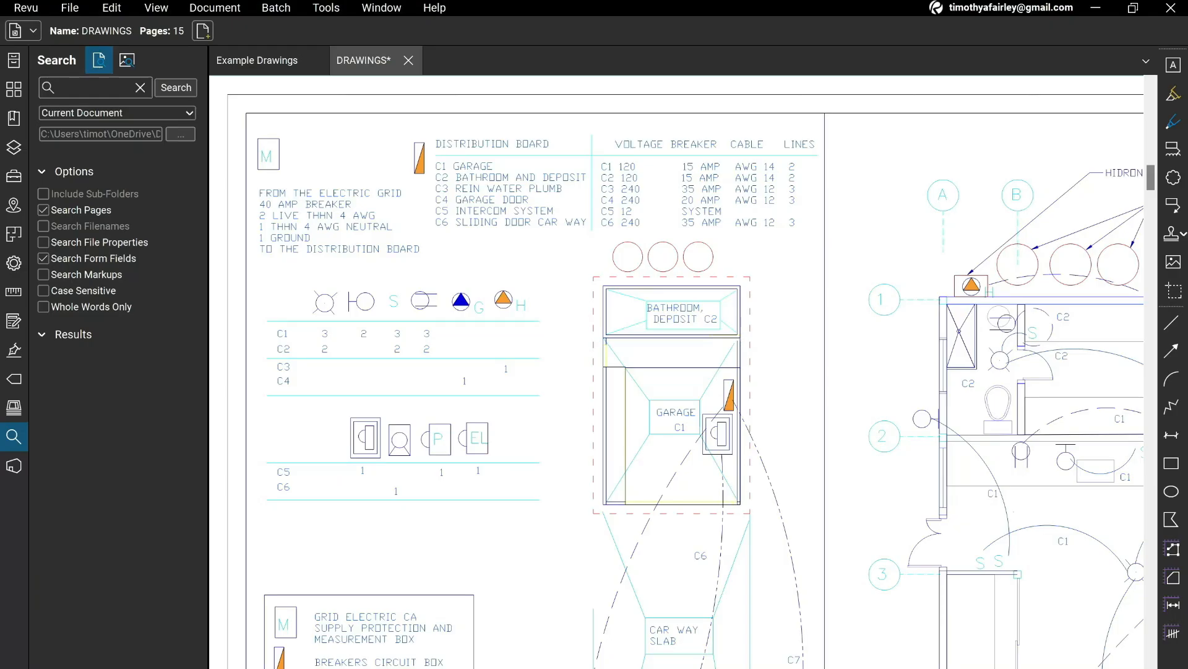
left_click_drag(941, 396, 333, 281)
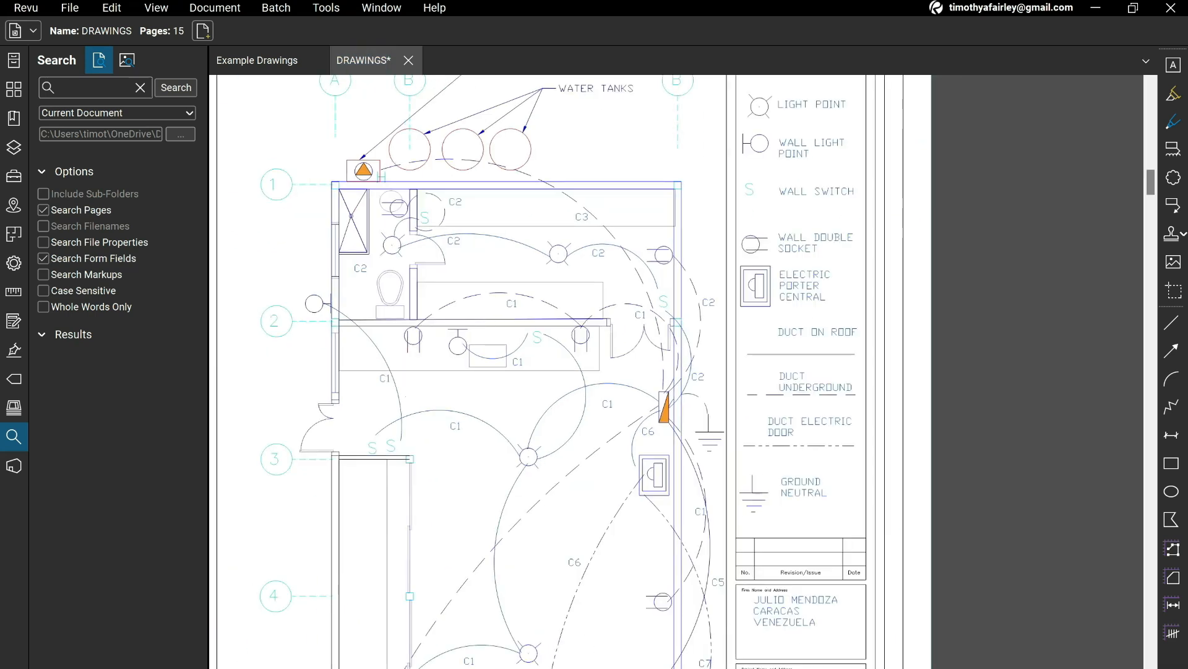
left_click_drag(532, 346, 539, 393)
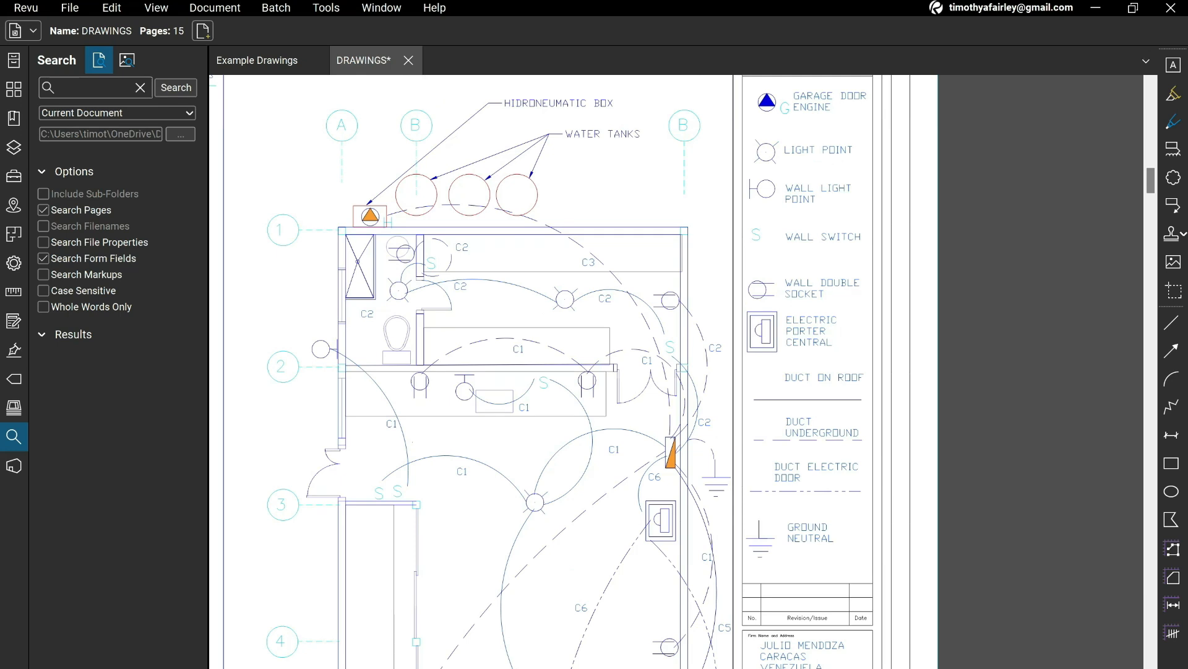
mouse_move(321, 334)
left_mouse_down()
mouse_move(560, 309)
mouse_move(979, 385)
mouse_move(1051, 383)
left_mouse_up()
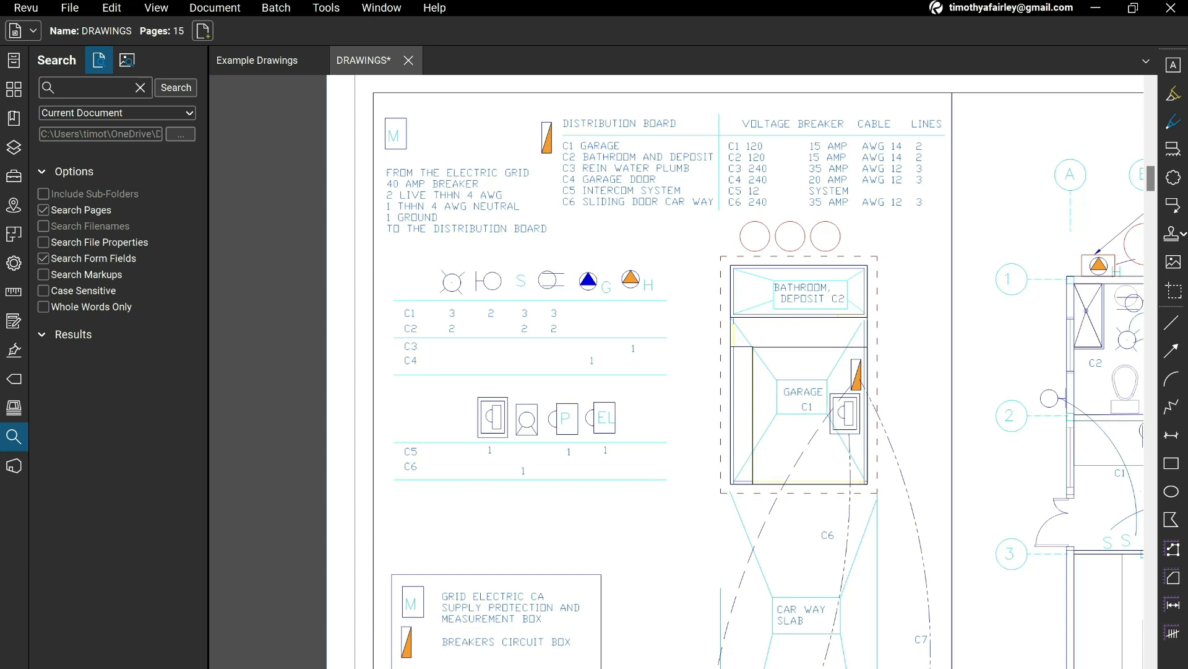
key("alt+Tab")
left_click(294, 359)
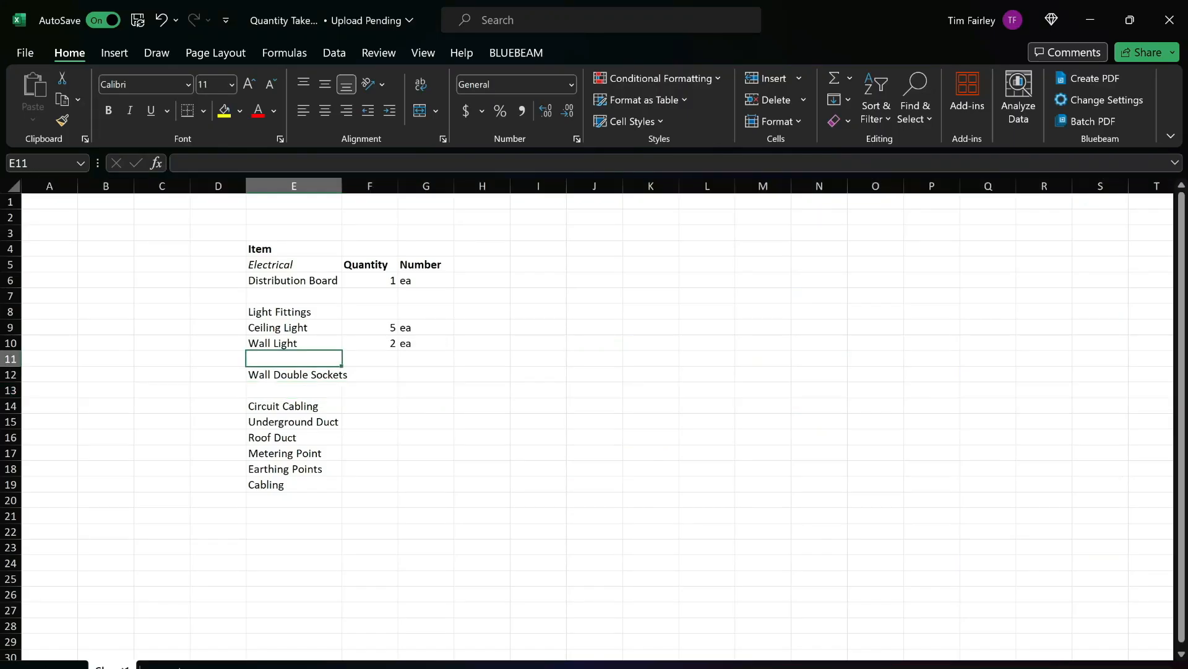
left_click(11, 358)
right_click(441, 362)
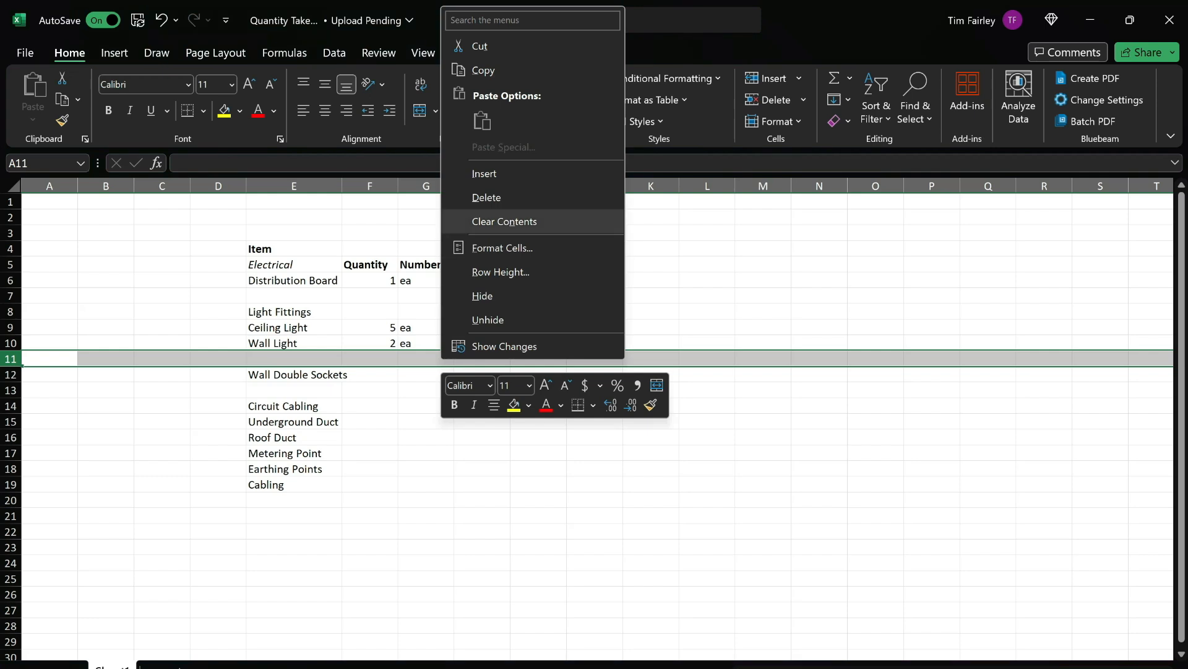
left_click(485, 173)
Enter Wall Switches in E11 with a quantity of 5 and the unit ea, and fit column E to its contents.
left_click(294, 359)
type("Wall Switches")
key("Tab")
type("5")
key("Tab")
type("ea")
key("Return")
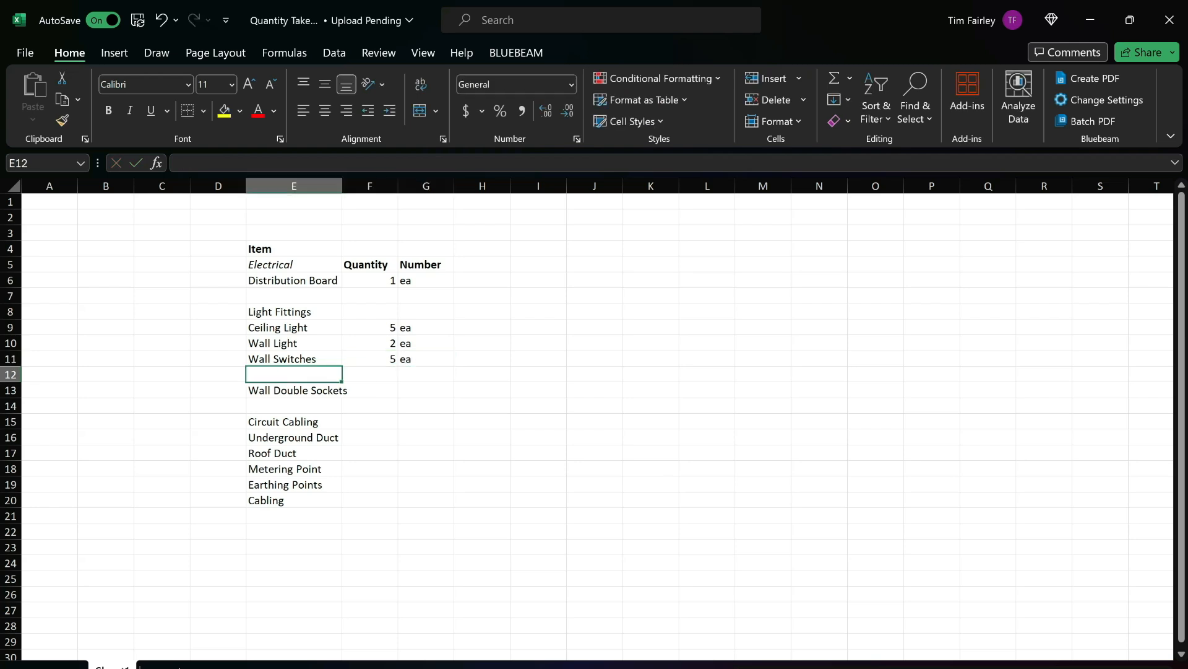
double_click(342, 185)
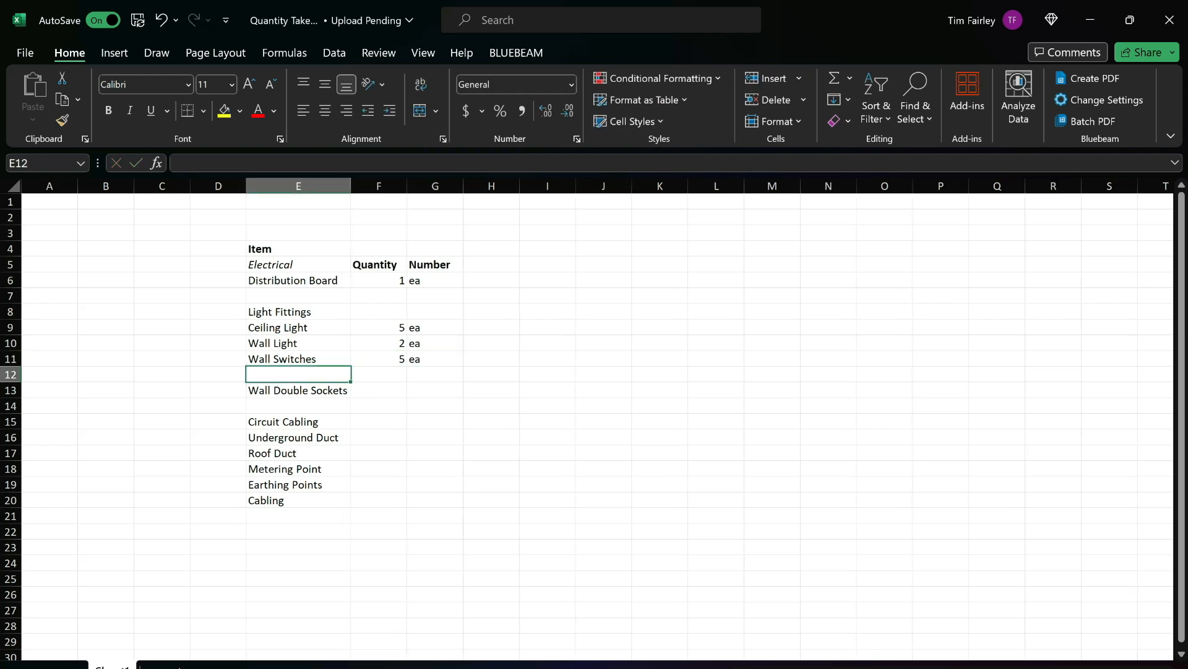
Check the double socket count in the fixture table on sheet E1, and enter 5 ea for Wall Double Sockets in the take-off workbook.
key("alt+Tab")
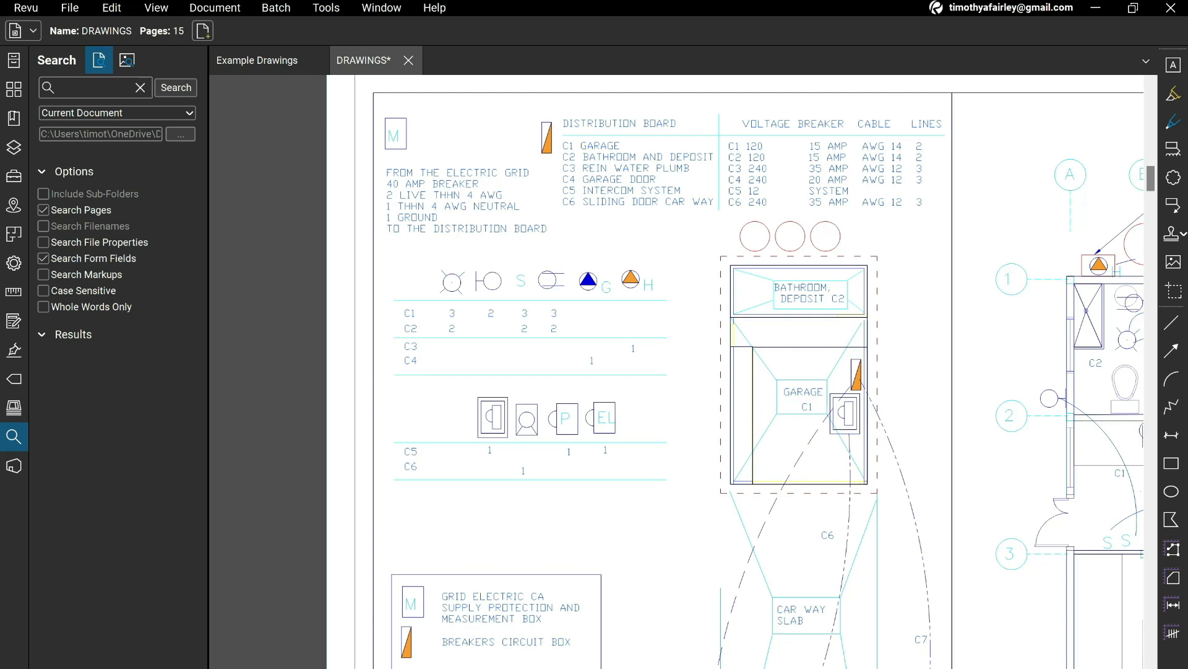
left_click(822, 666)
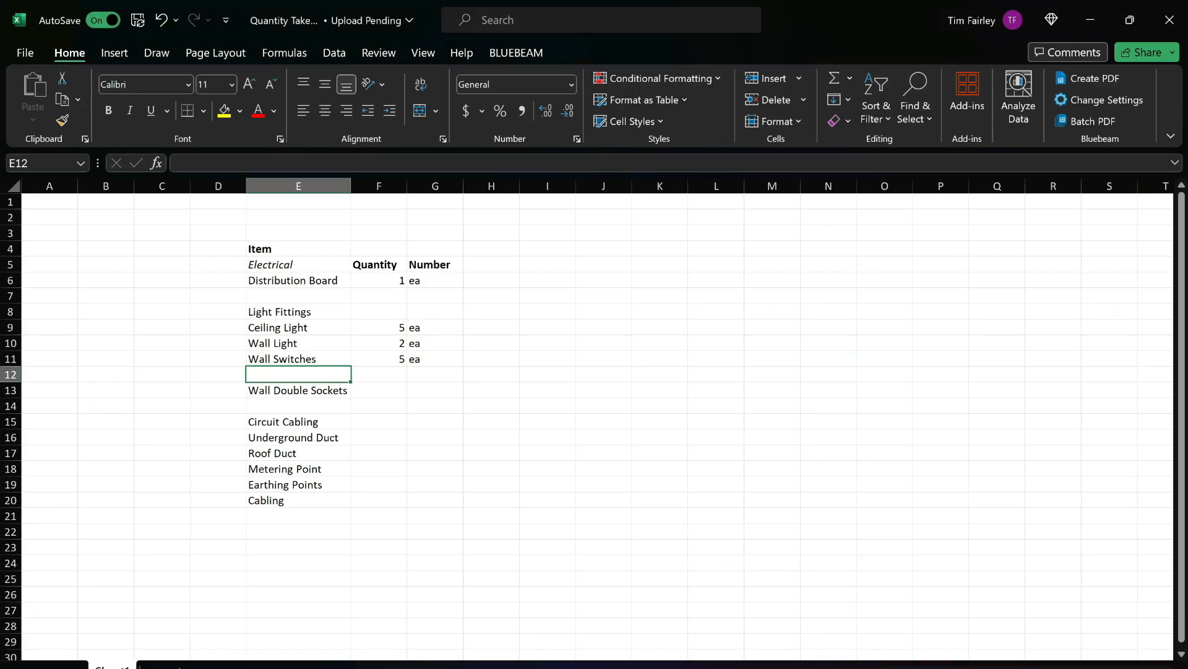
key("Down")
key("Right")
type("5")
key("Tab")
type("ea")
key("Return")
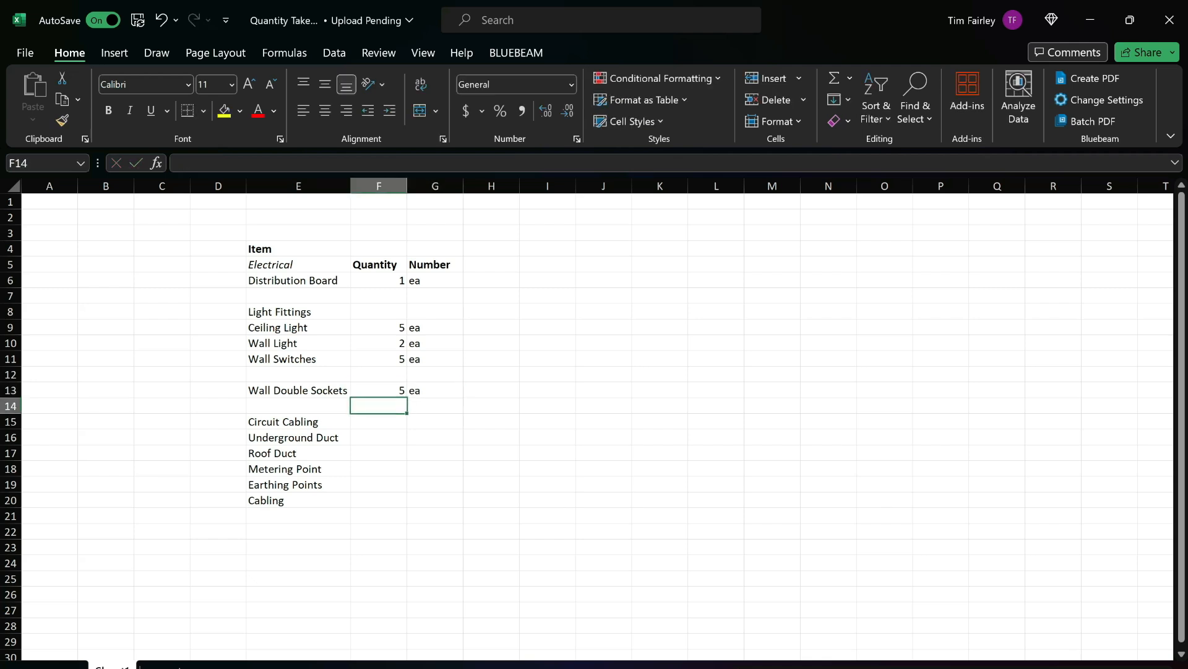
Clear the Cabling entry in E20 and rename the Circuit Cabling item in E15 as Cabling.
left_click(298, 501)
key("Delete")
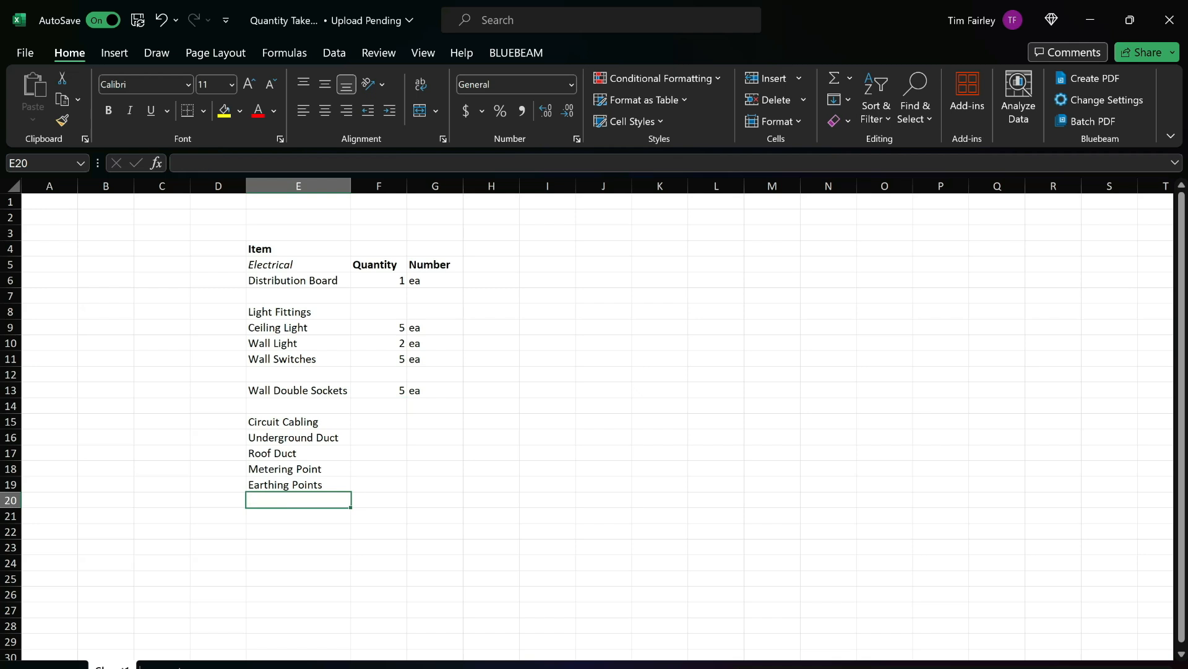
left_click(284, 423)
triple_click(283, 423)
type("Cabling")
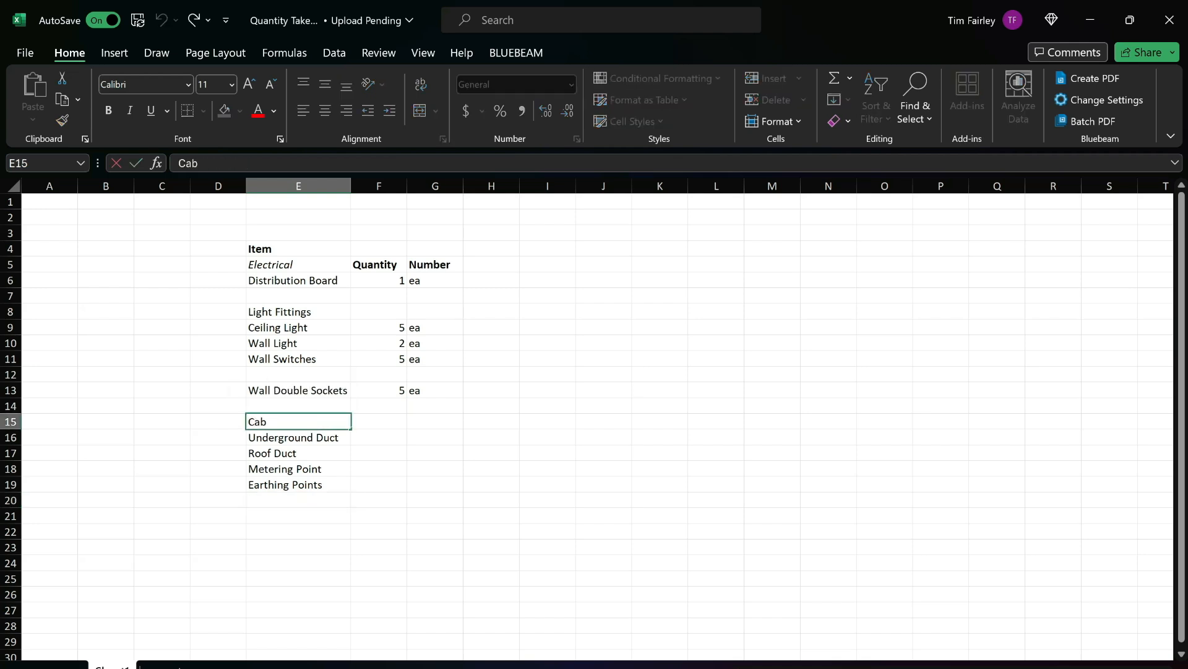
key("Return")
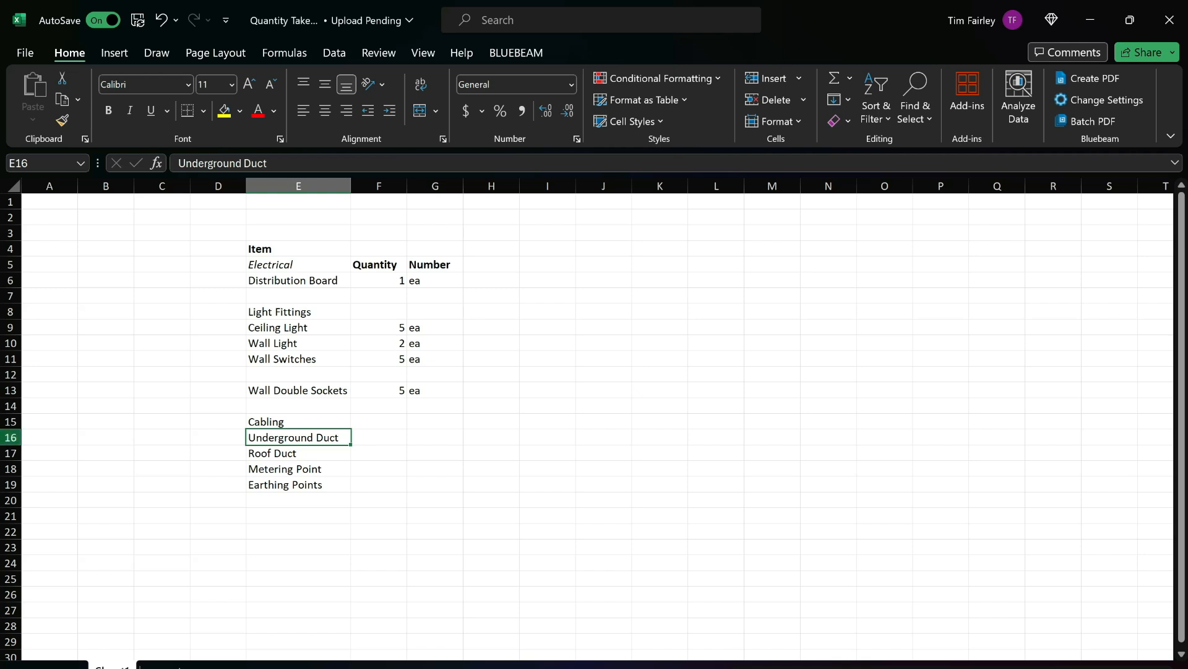
Insert two blank rows between Cabling and Underground Duct.
left_click_drag(11, 437, 10, 453)
right_click(335, 445)
left_click(377, 249)
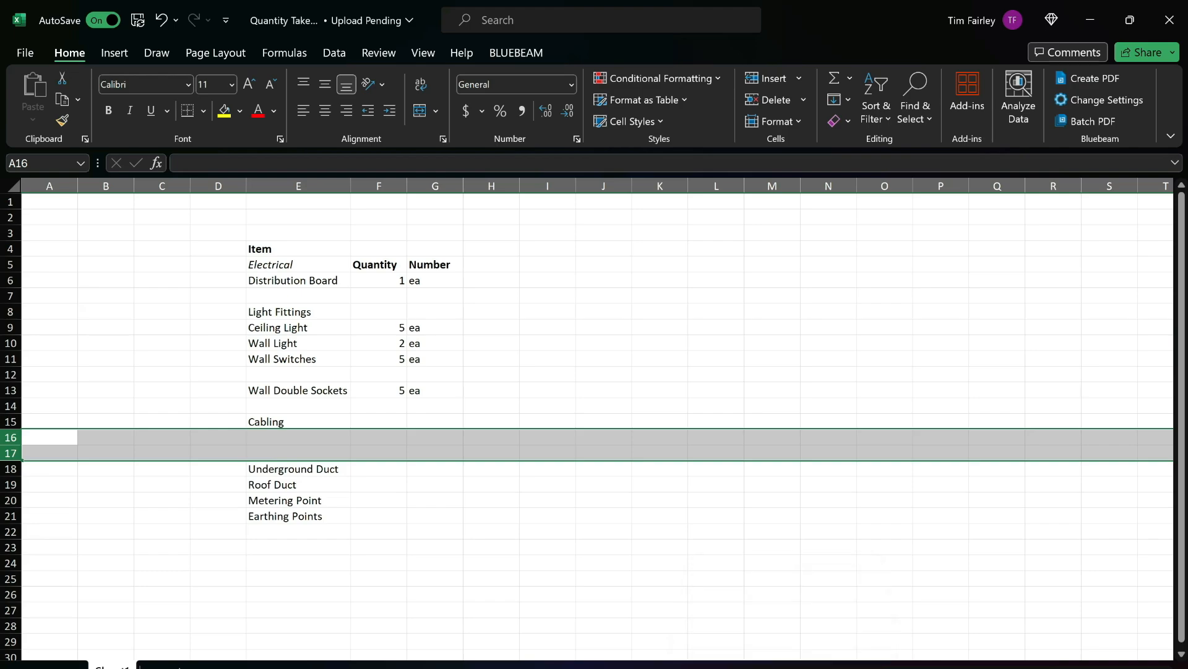
Check the grid supply notes and distribution board table on sheet E1, and enter Mains Cabling in E16 of the take-off workbook.
left_click(784, 664)
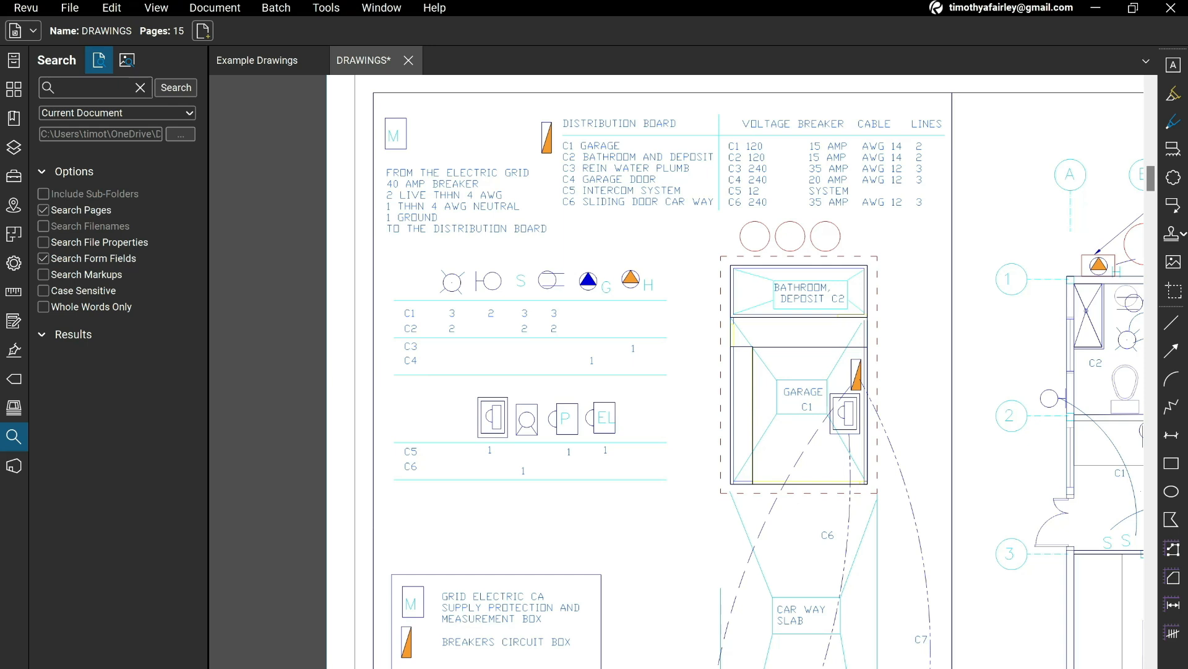
scroll(735, 371, "up", 1)
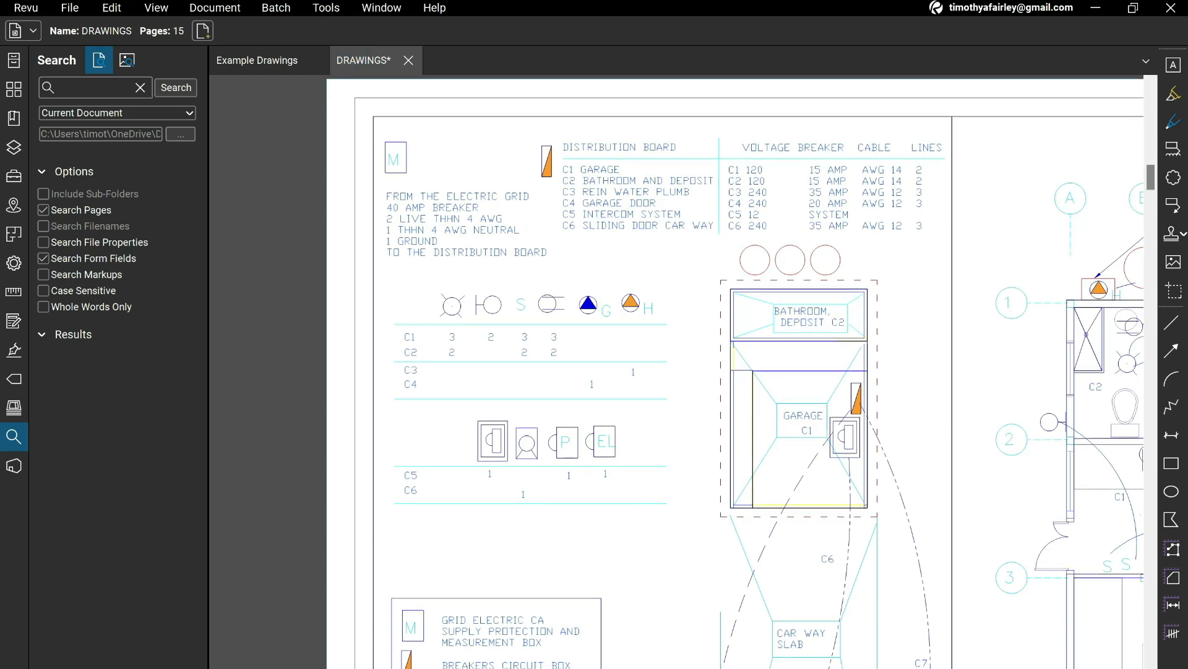
left_click(822, 667)
double_click(298, 437)
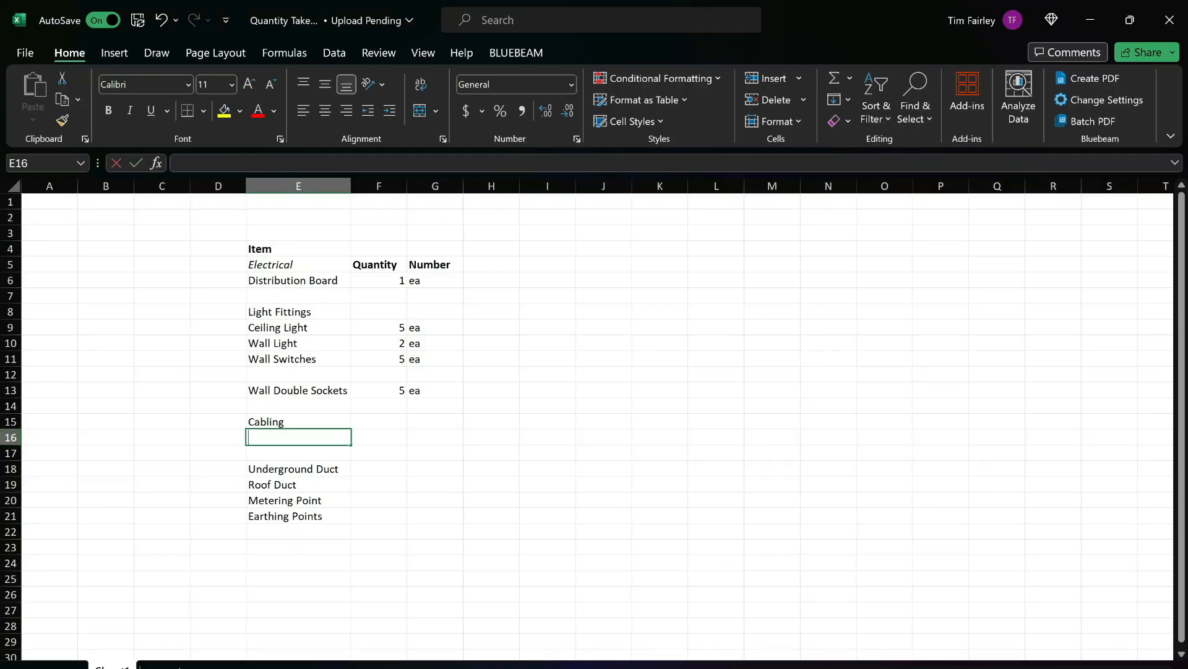
type("Mains Cabling")
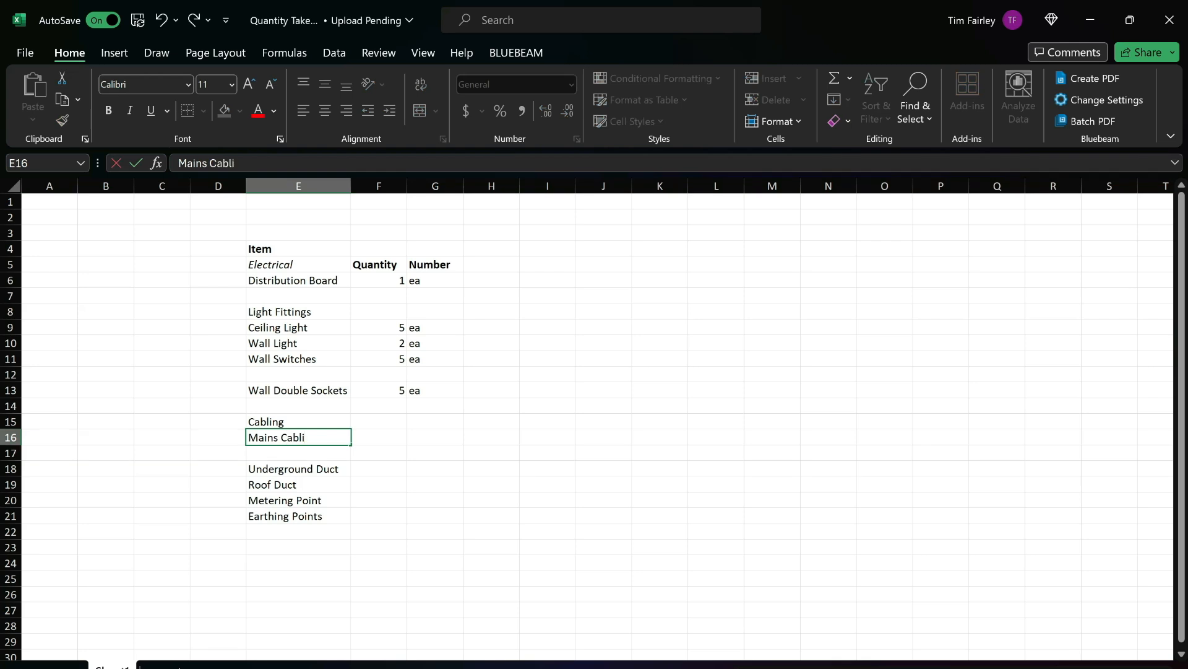
key("Tab")
Switch to the drawings in Bluebeam Revu and examine architecture sheet A1 for the dimensions making up the garage's overall length.
key("alt+Tab")
mouse_move(1041, 571)
left_mouse_down()
mouse_move(772, 428)
mouse_move(592, 298)
left_mouse_up()
scroll(773, 428, "down", 2)
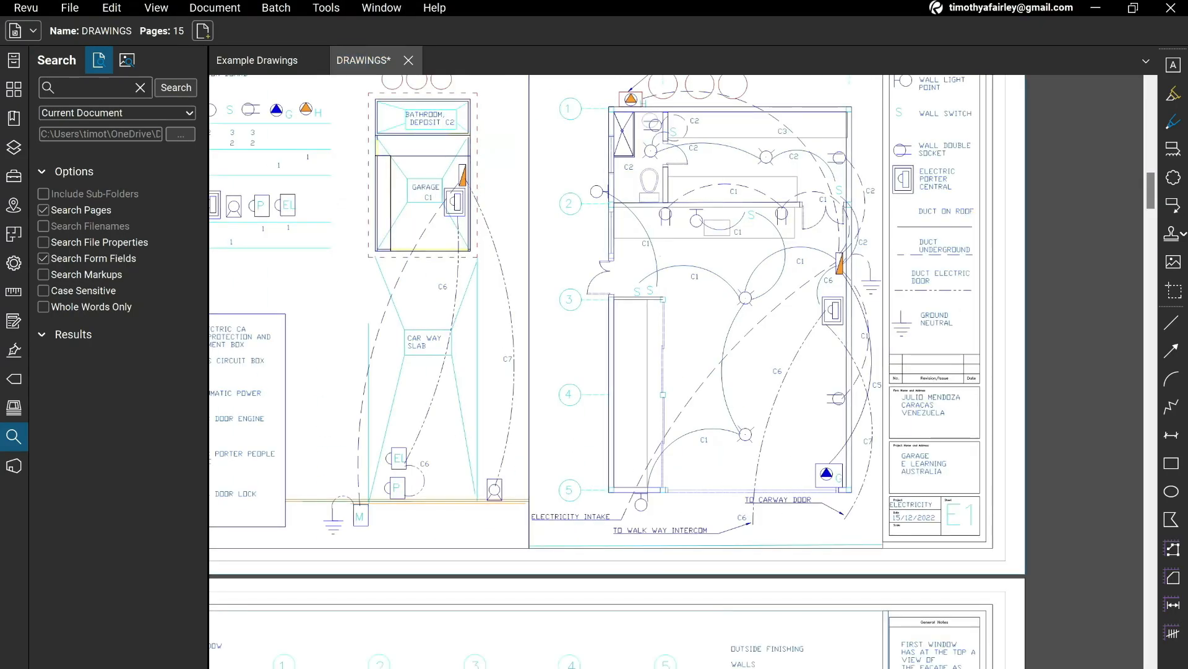
left_click_drag(709, 288, 718, 340)
scroll(718, 339, "down", 1)
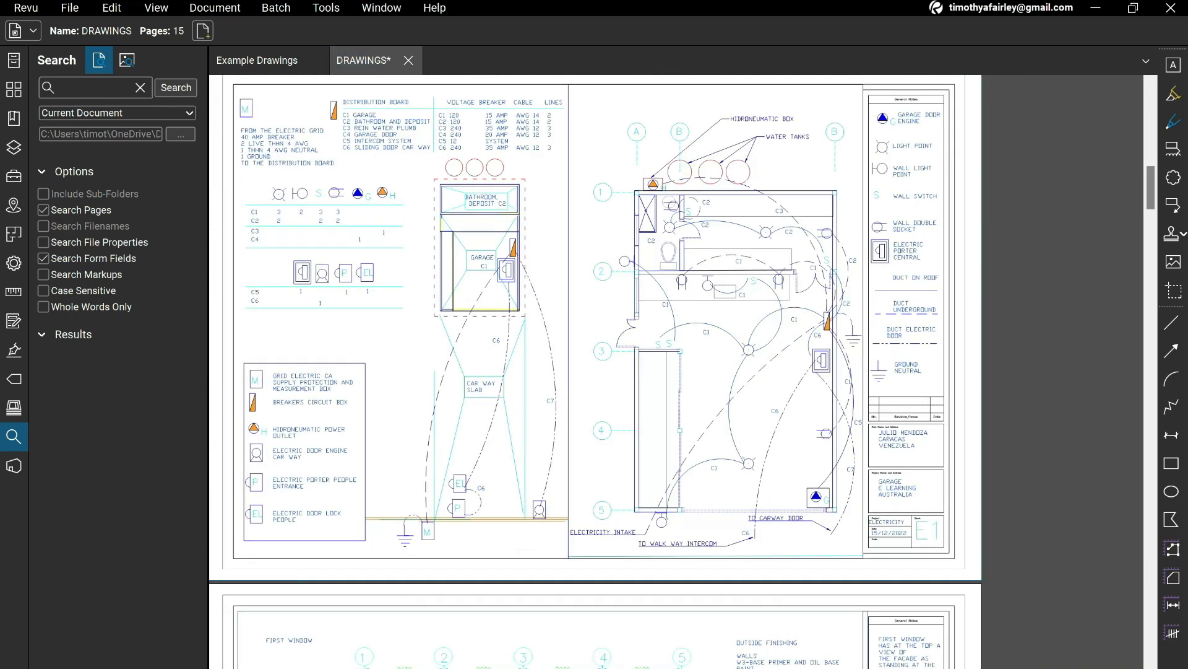
scroll(707, 435, "down", 3)
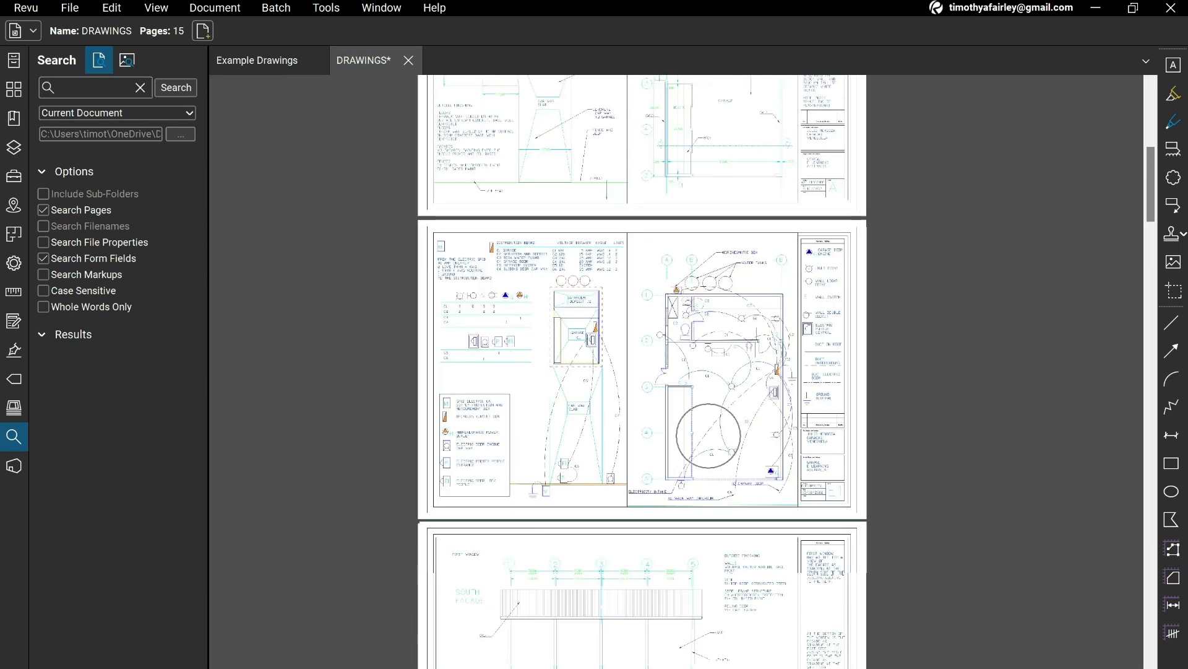
scroll(707, 435, "down", 13)
scroll(643, 372, "down", 15)
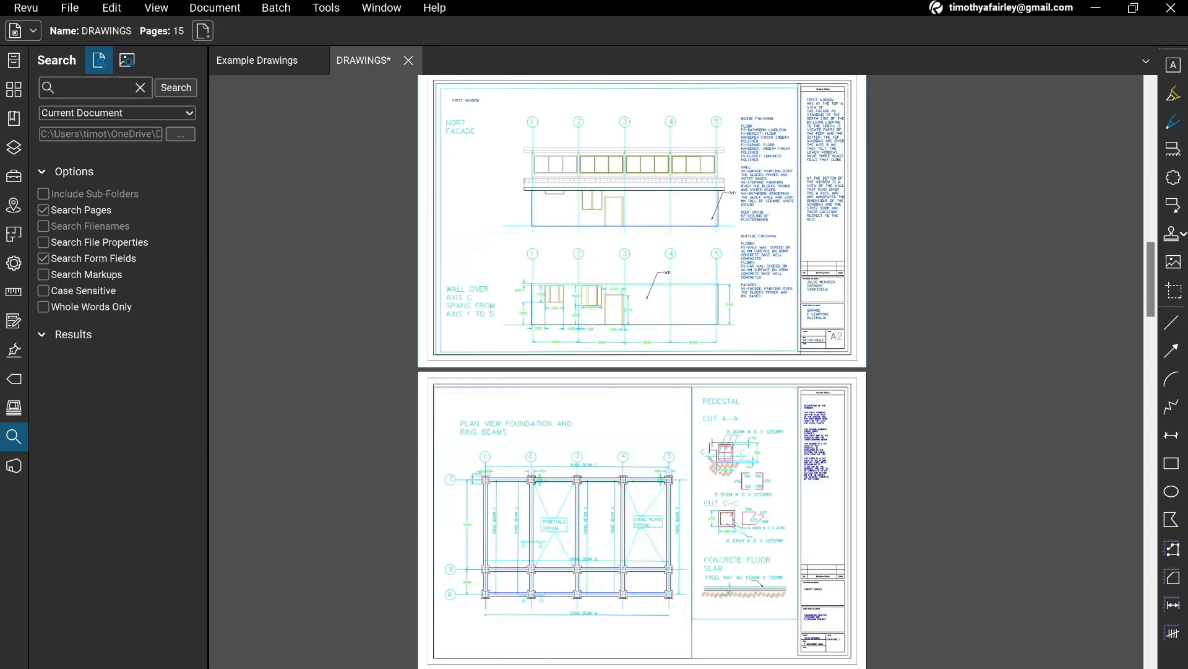
scroll(642, 371, "up", 15)
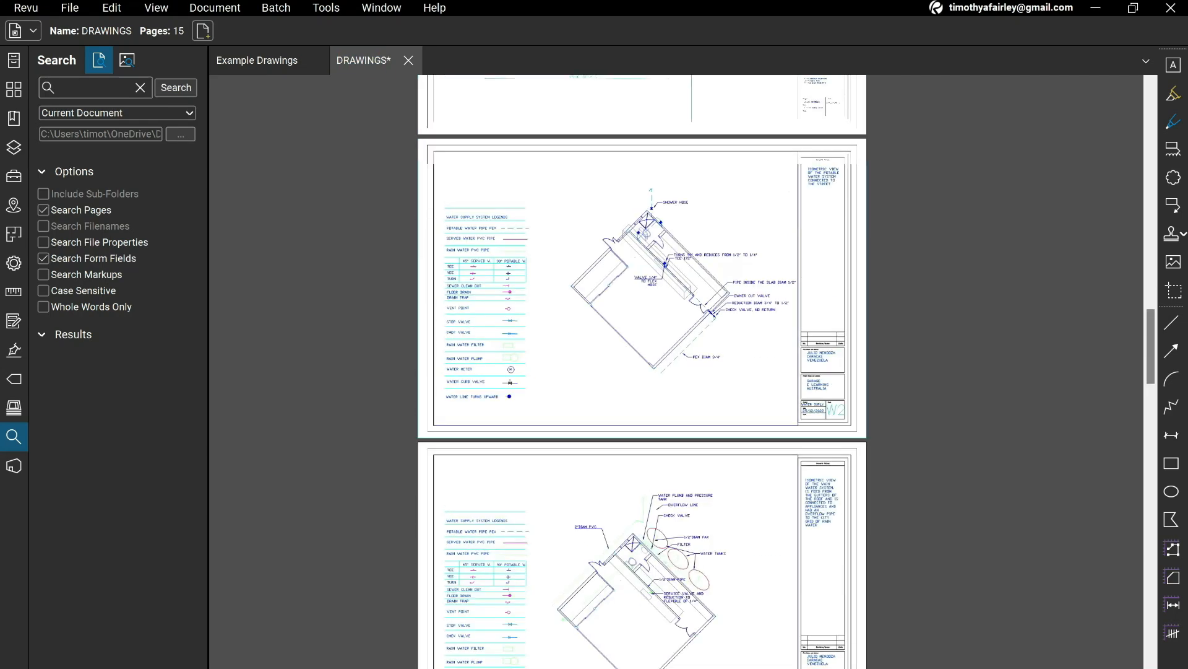
scroll(670, 447, "up", 4)
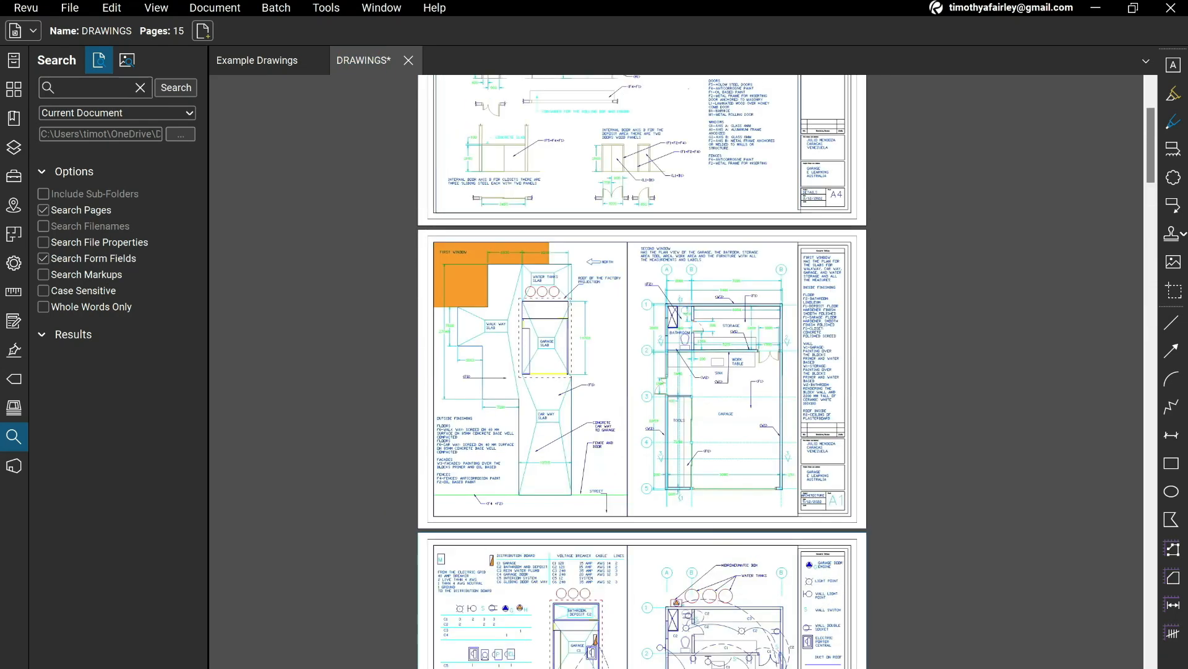
scroll(670, 447, "up", 6)
left_click_drag(671, 447, 622, 565)
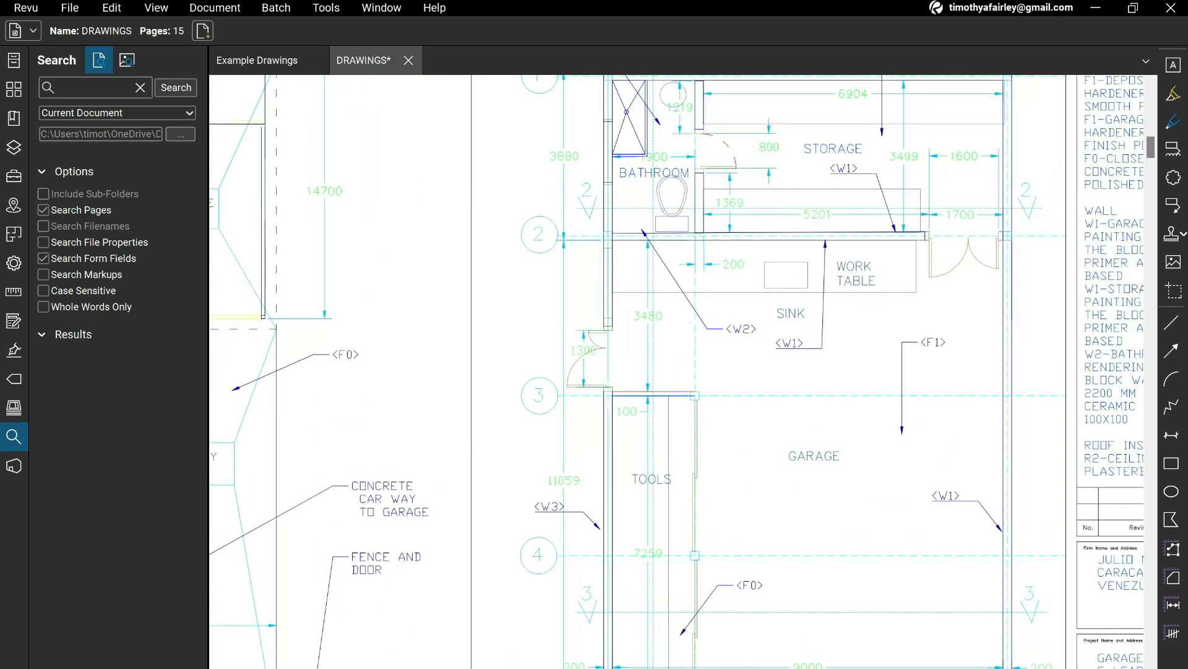
scroll(658, 469, "down", 1)
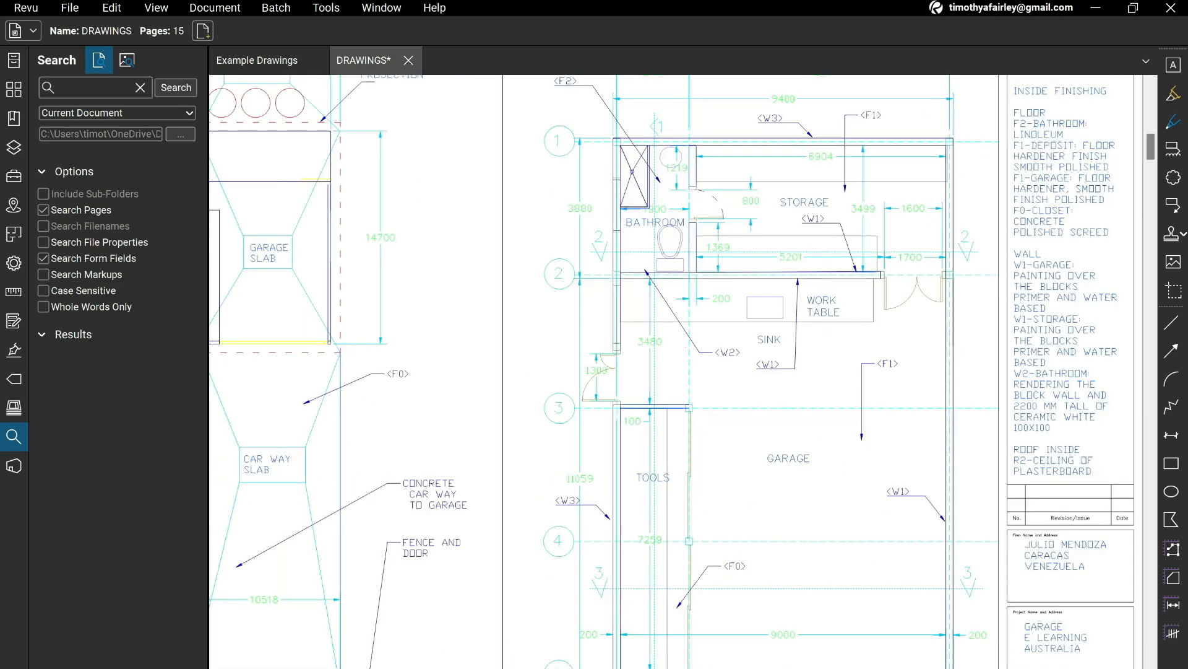
In the take-off workbook, label I2 as Length and calculate =11.059+3.088 in J2.
key("alt+Tab")
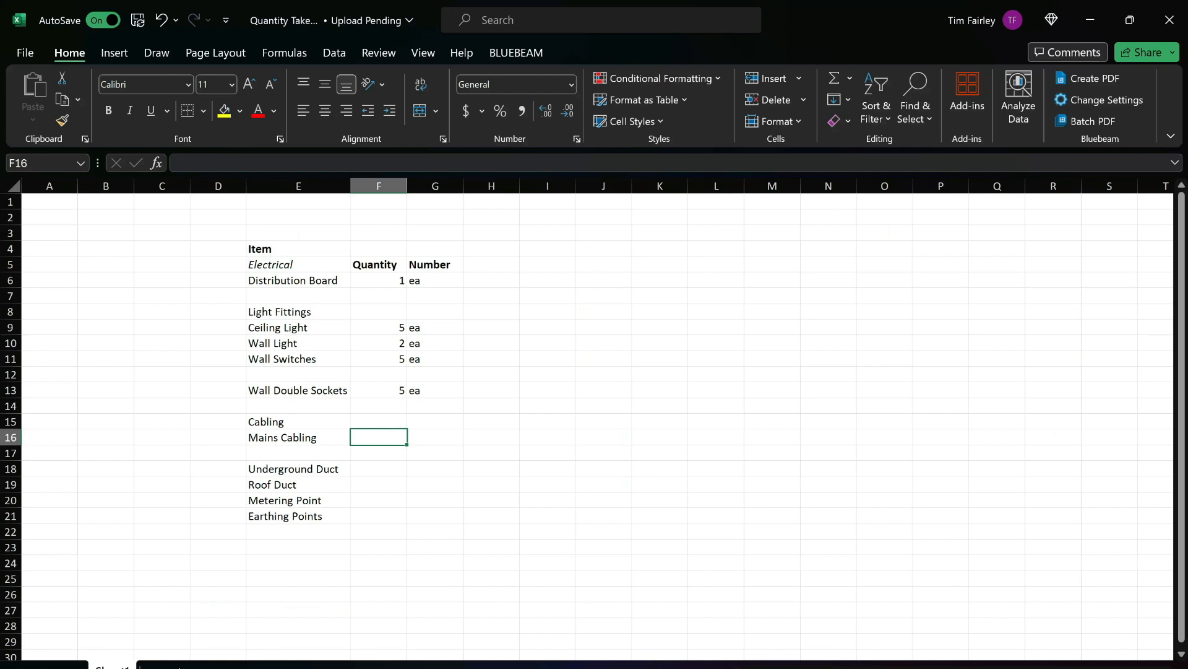
left_click(547, 217)
type("Length")
key("Tab")
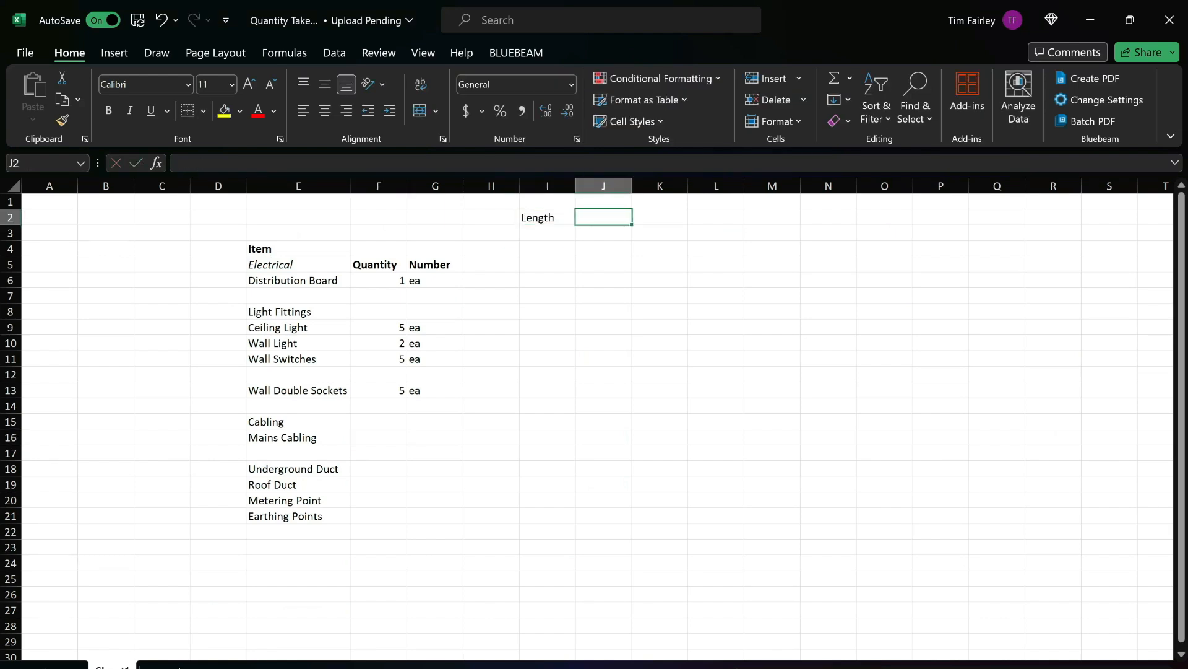
type("=11.05")
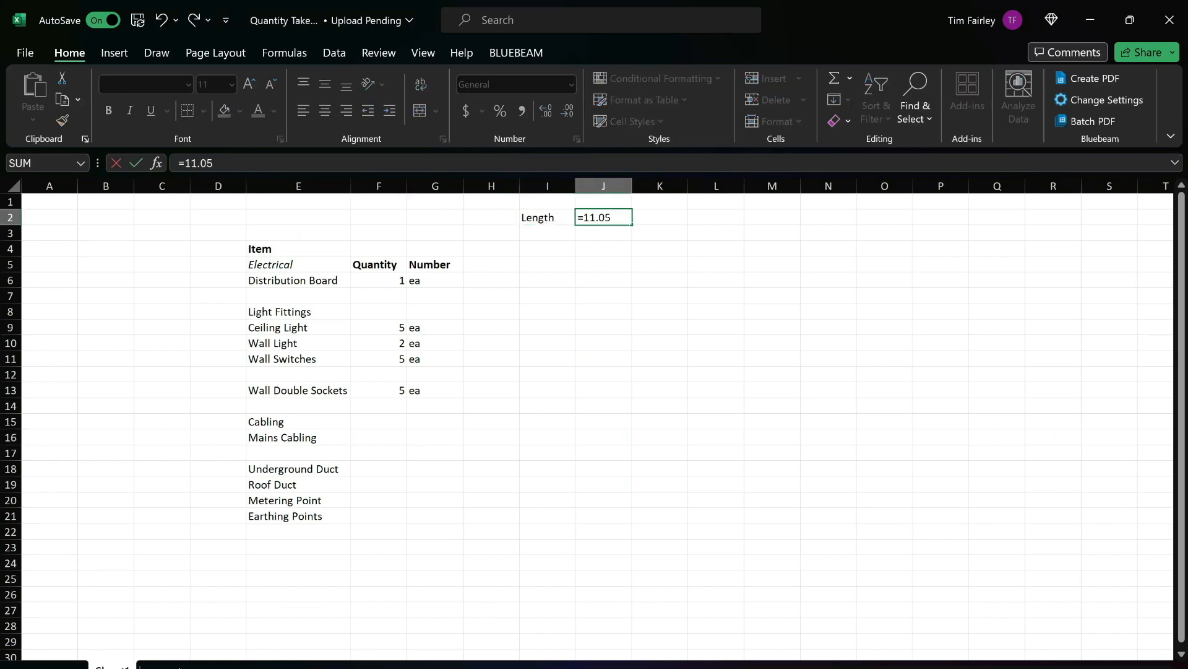
type("9+3.088")
key("Return")
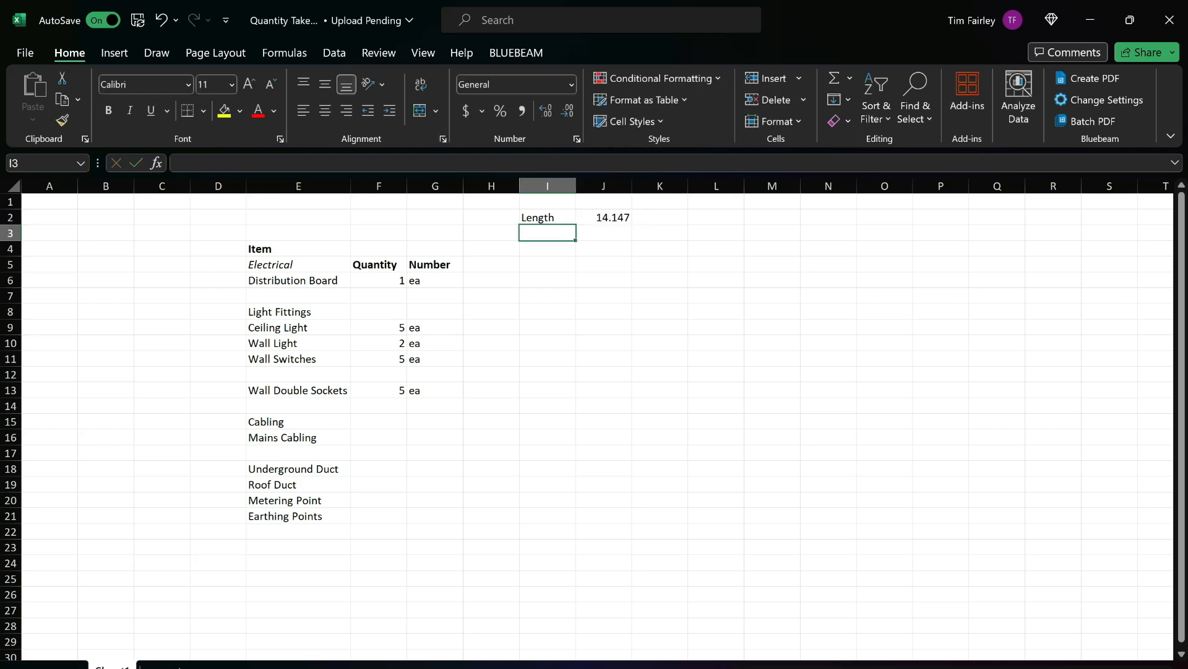
Return to electricity sheet E1 in Bluebeam Revu and start calibrating a custom measurement scale.
key("alt+Tab")
scroll(761, 384, "down", 12)
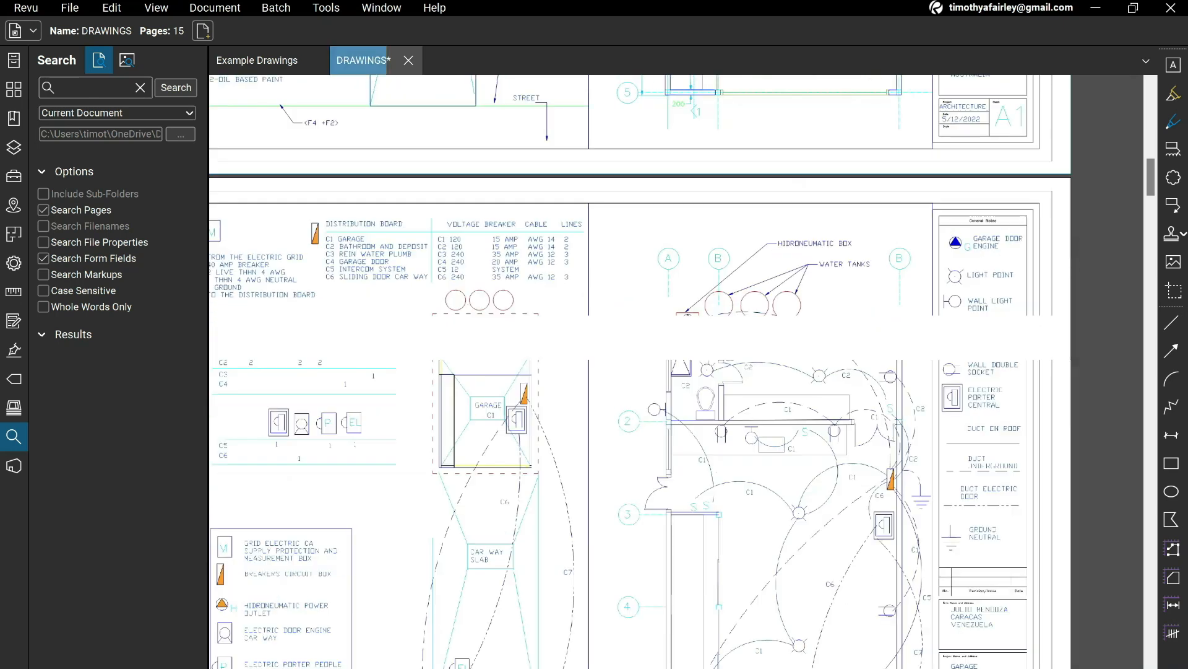
scroll(730, 384, "up", 2)
left_click_drag(730, 384, 623, 500)
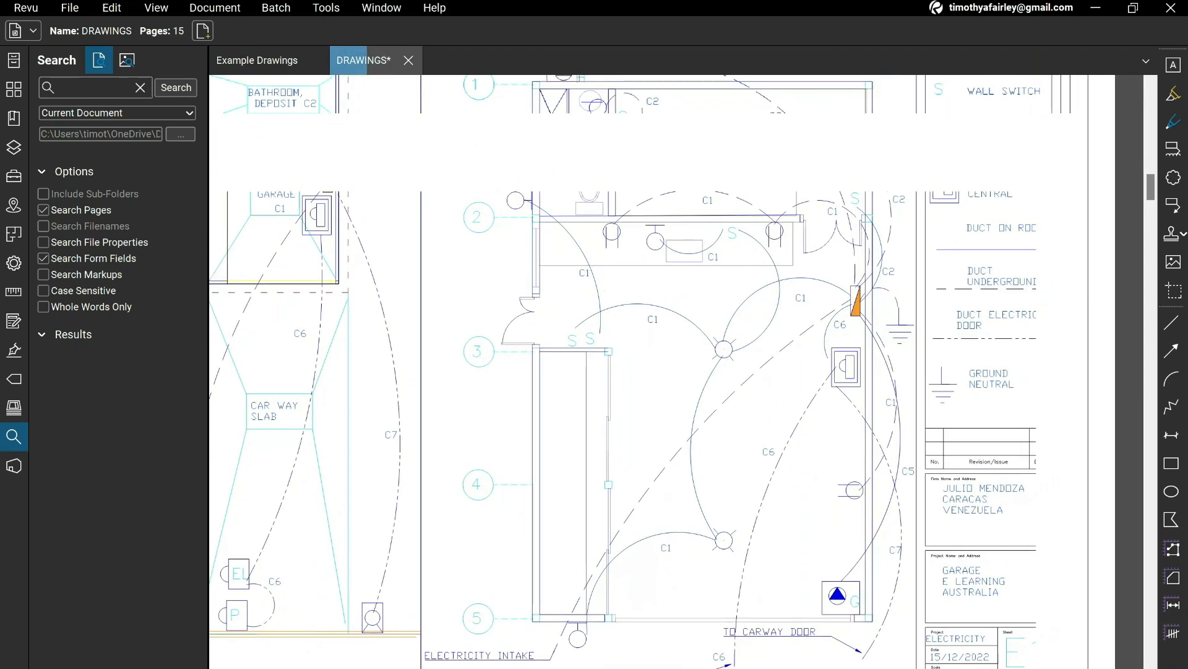
left_click(326, 7)
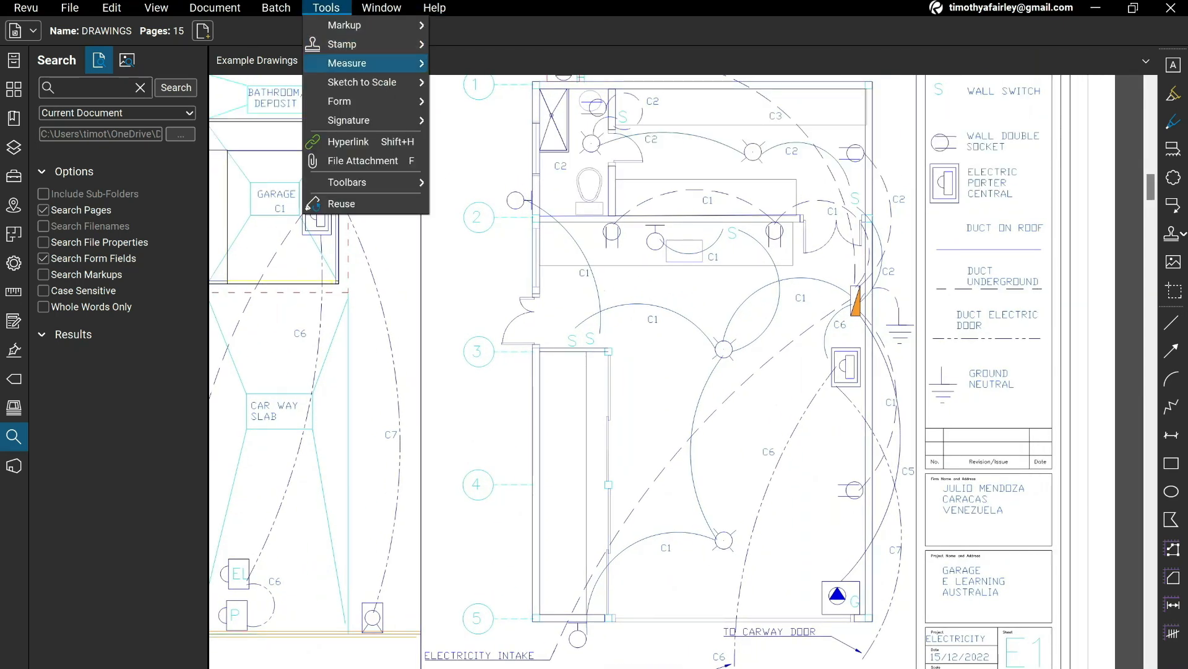
mouse_move(372, 63)
left_click(557, 65)
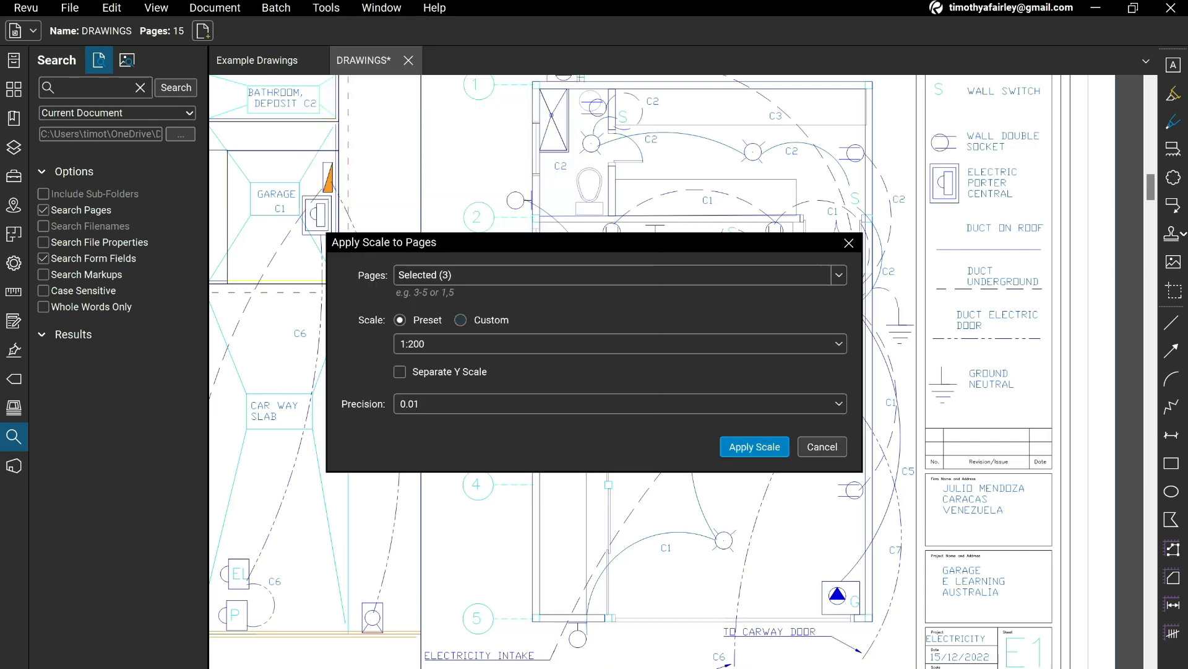
left_click(460, 319)
left_click(734, 318)
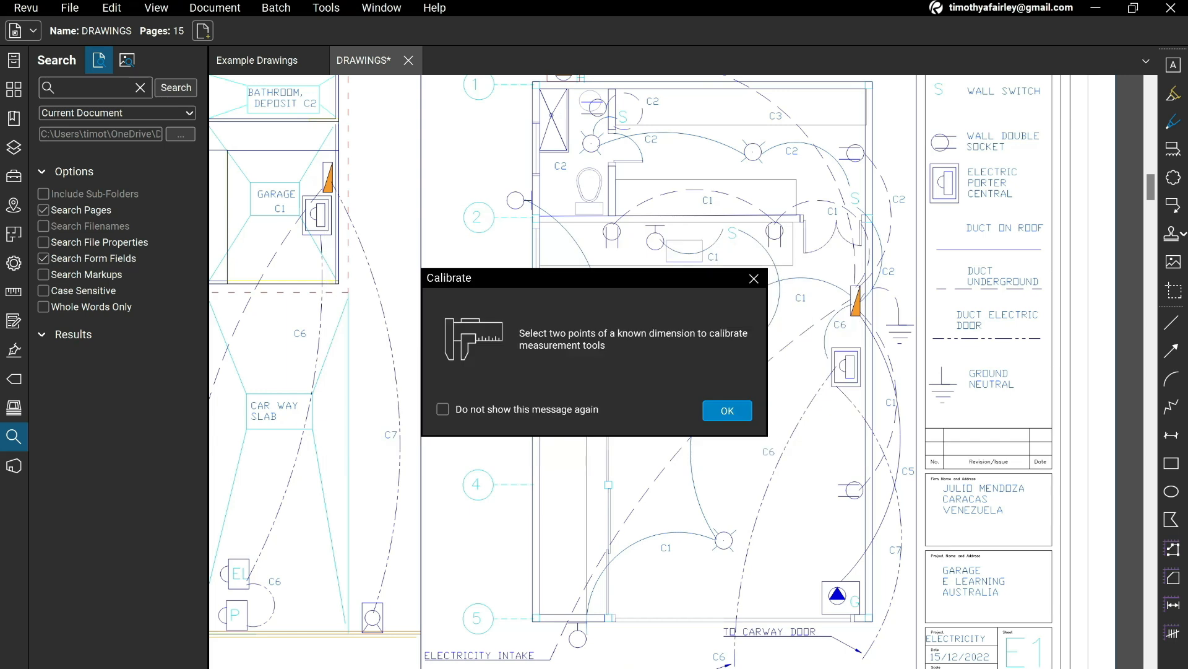
left_click(727, 410)
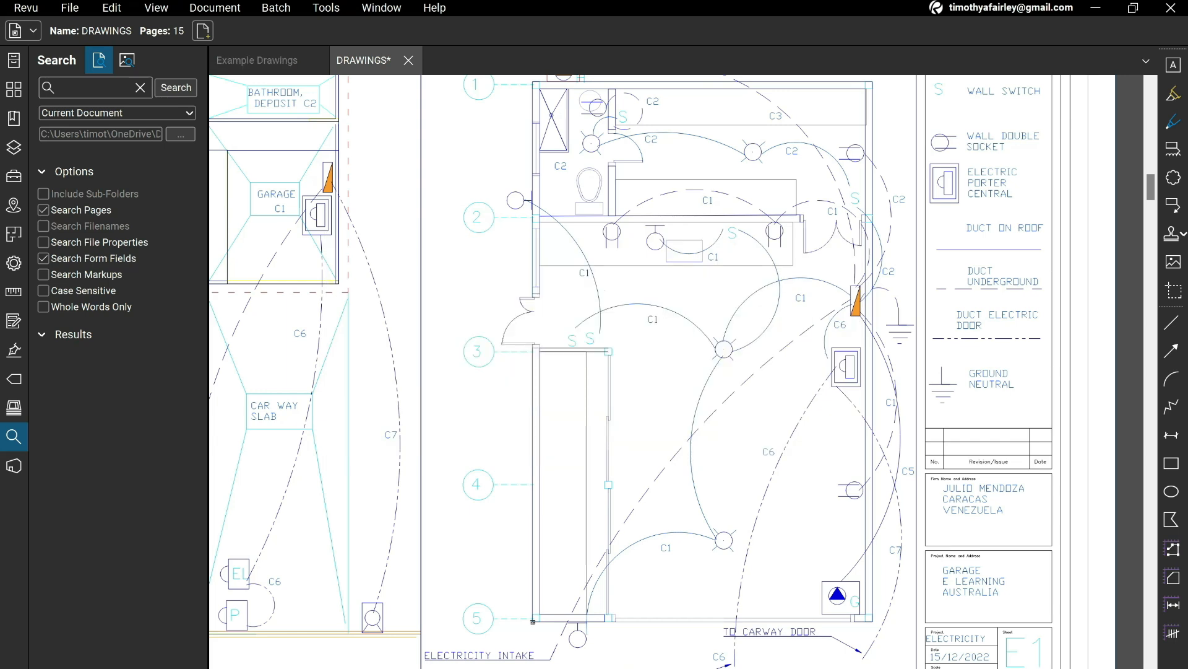
Calibrate along the garage plan's outer wall from grid 5 to grid 1 as 14.14 m and apply the scale.
scroll(541, 433, "up", 4)
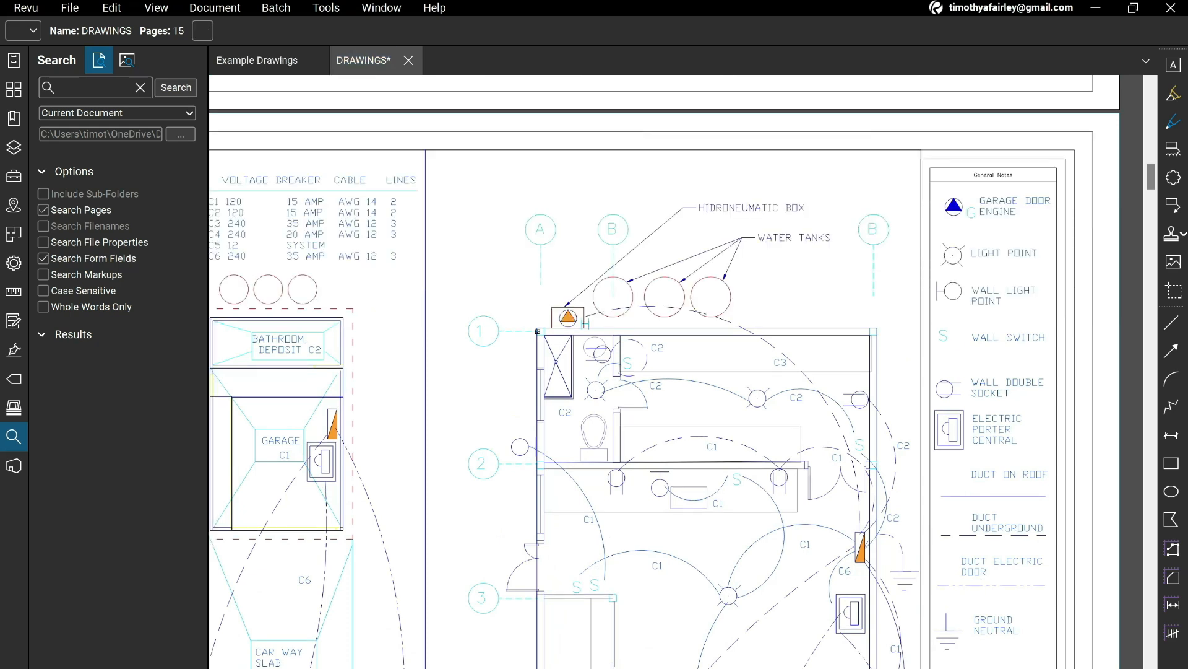
left_click(537, 331)
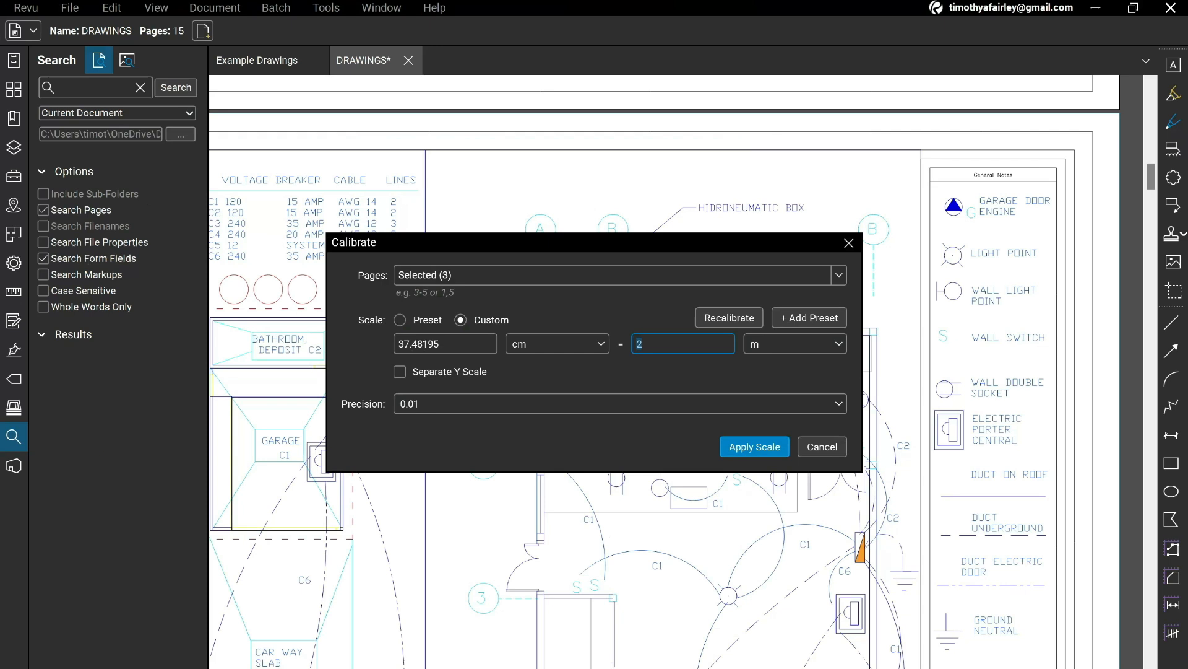
type("14.14")
left_click(754, 447)
Examine the site layout on sheet E1 and the matching sheet A1 plan for a known dimension to calibrate from.
left_click_drag(755, 447, 697, 260)
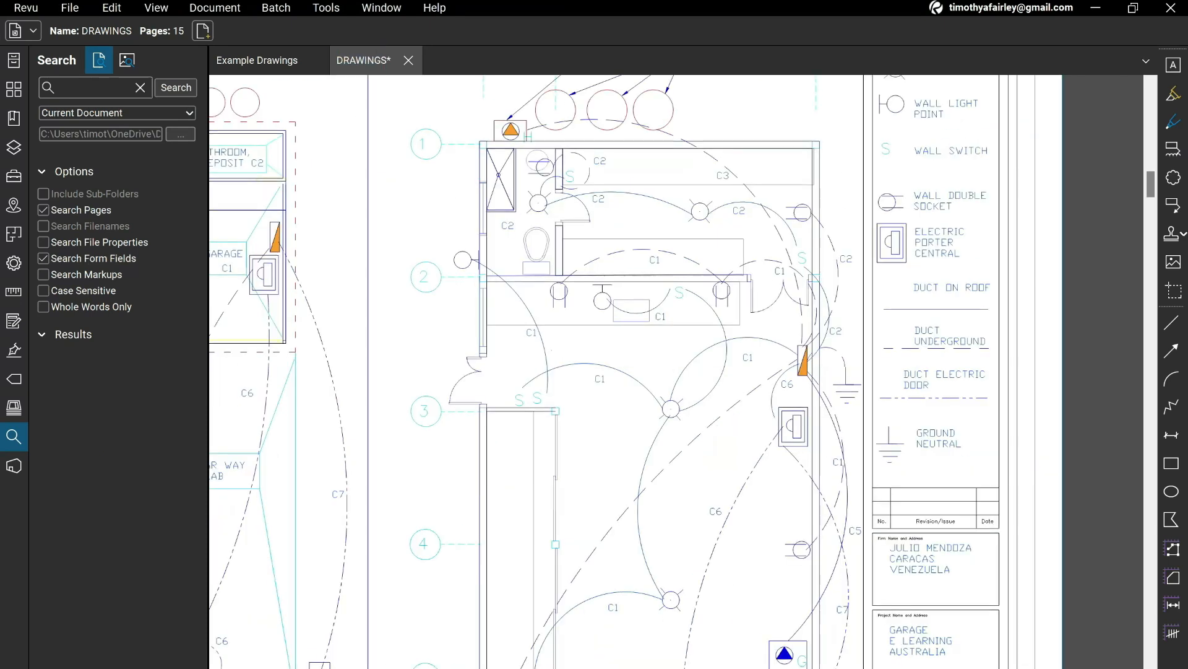
scroll(673, 329, "down", 2)
mouse_move(673, 329)
left_mouse_down()
mouse_move(713, 301)
mouse_move(742, 319)
left_mouse_up()
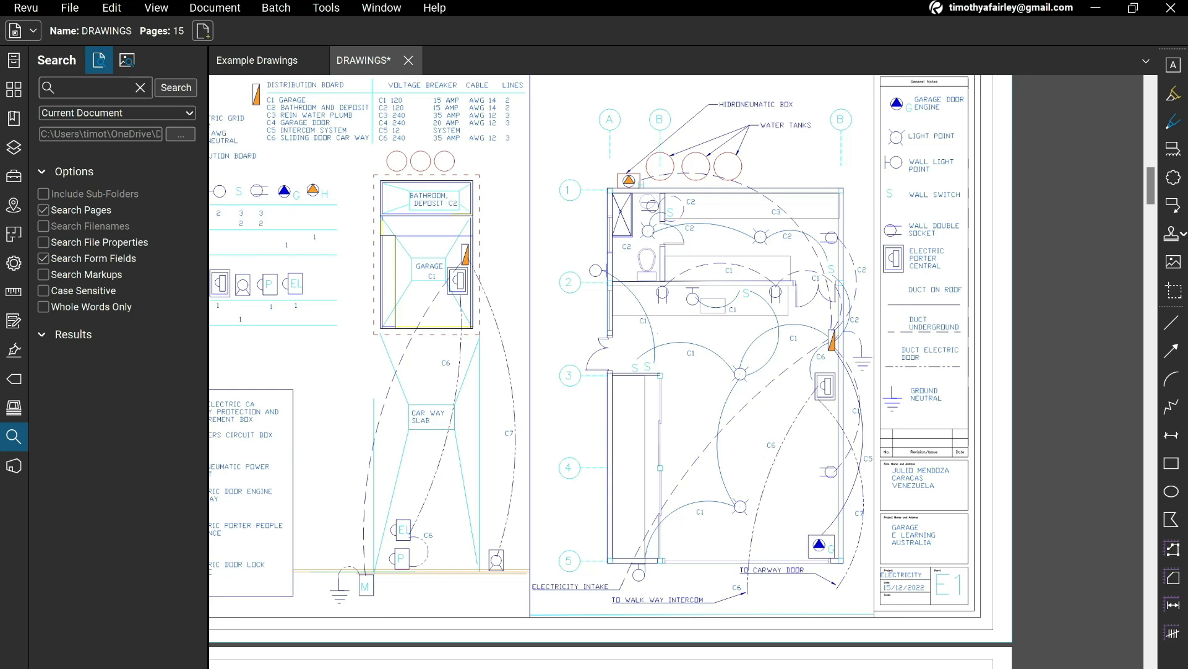
left_click_drag(443, 404, 571, 427)
scroll(571, 427, "down", 1)
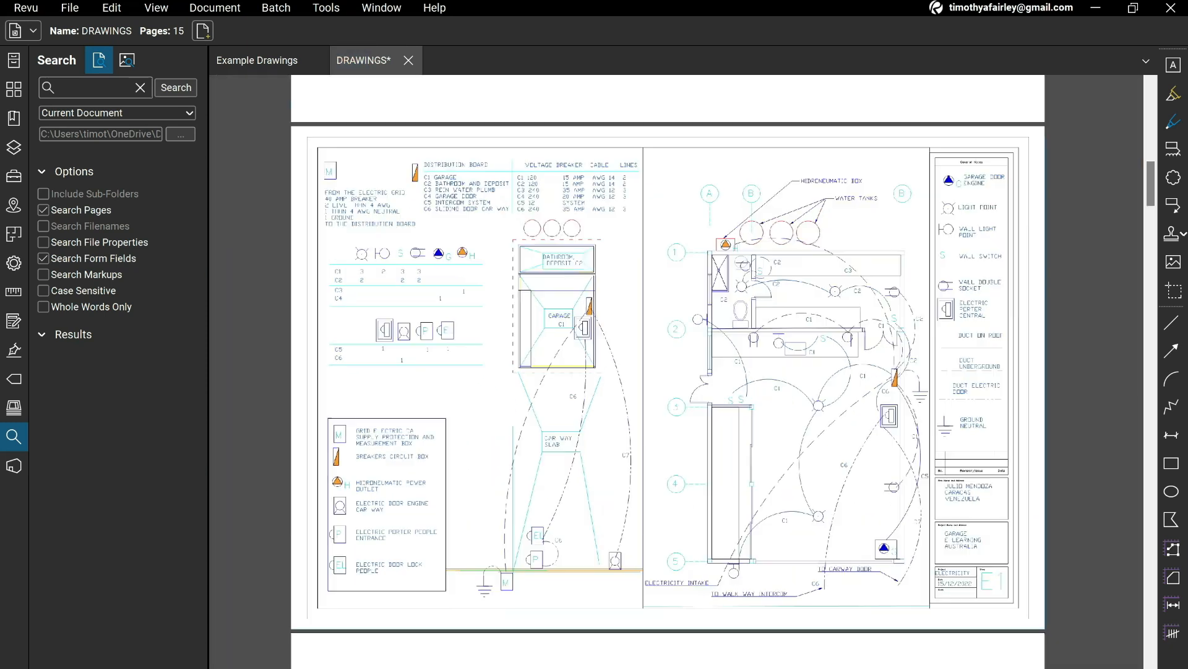
scroll(571, 427, "down", 3)
scroll(667, 371, "down", 2)
scroll(668, 372, "up", 3)
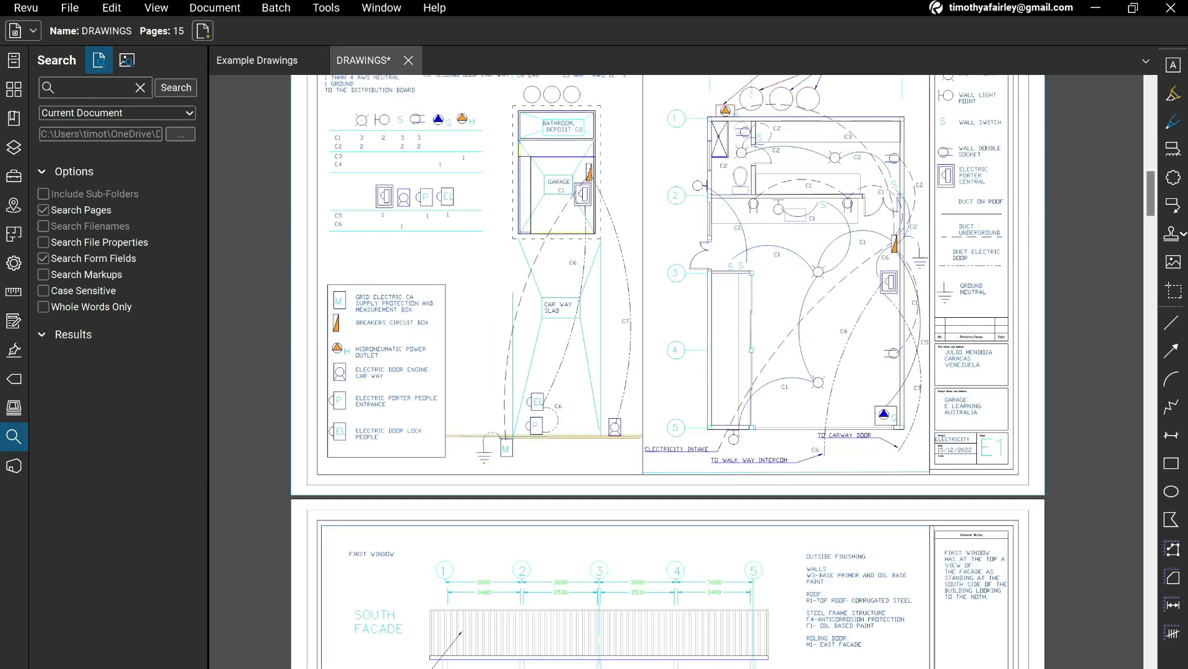
scroll(667, 371, "down", 3)
scroll(668, 371, "up", 4)
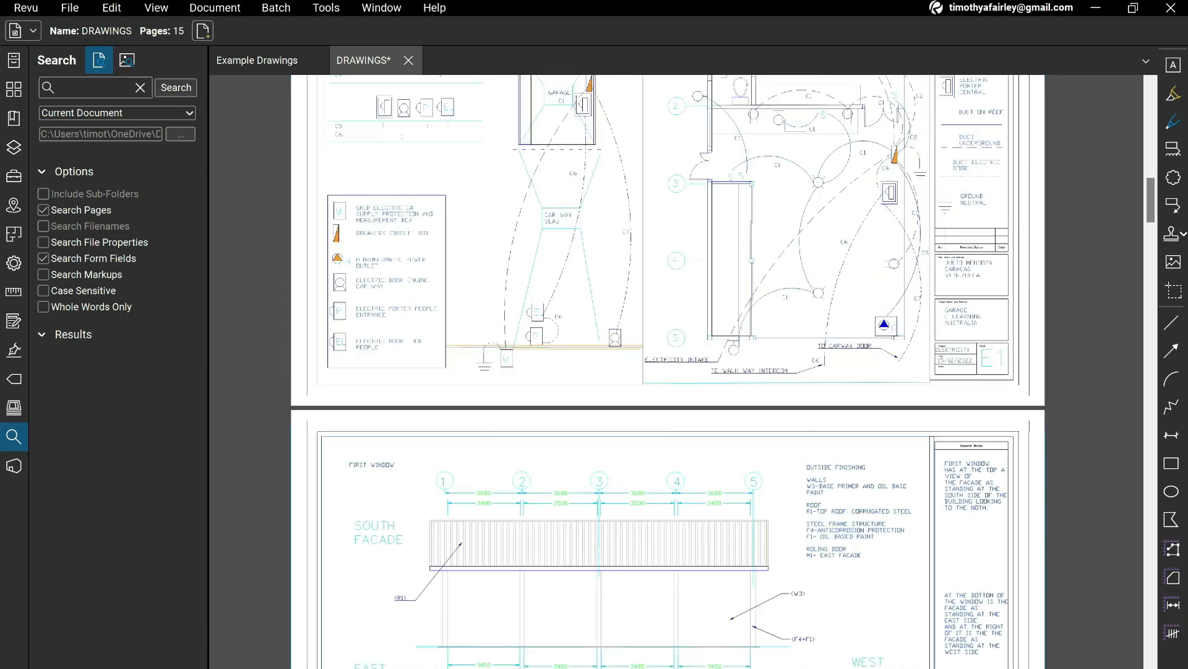
scroll(667, 372, "up", 3)
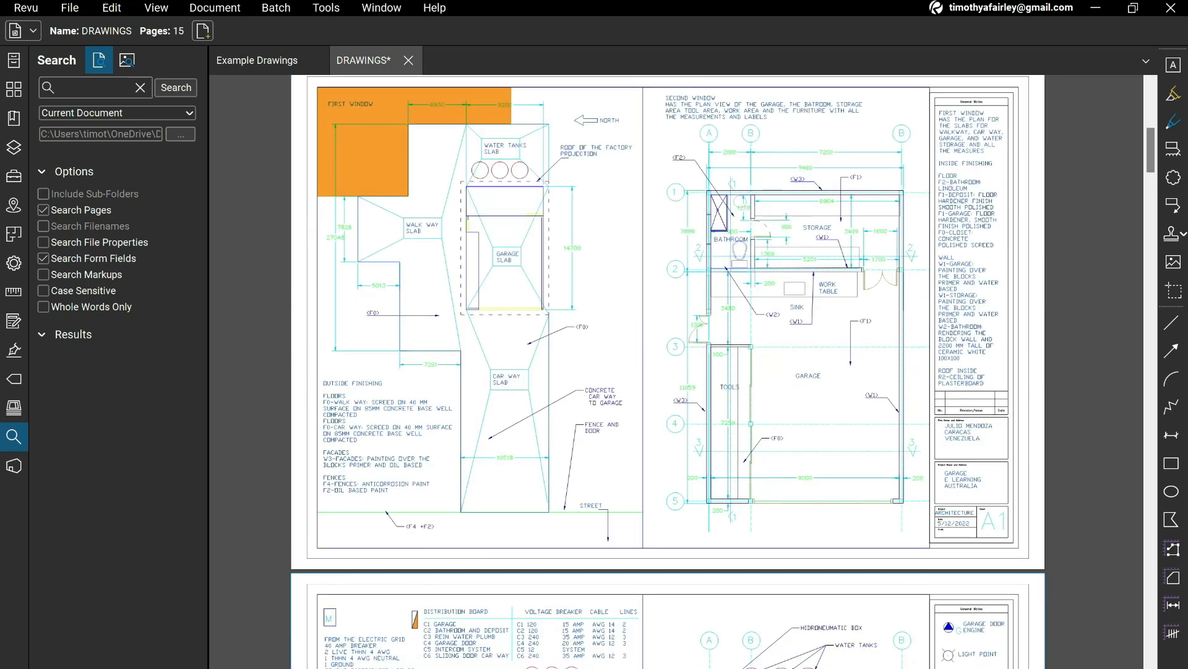
scroll(531, 376, "up", 2)
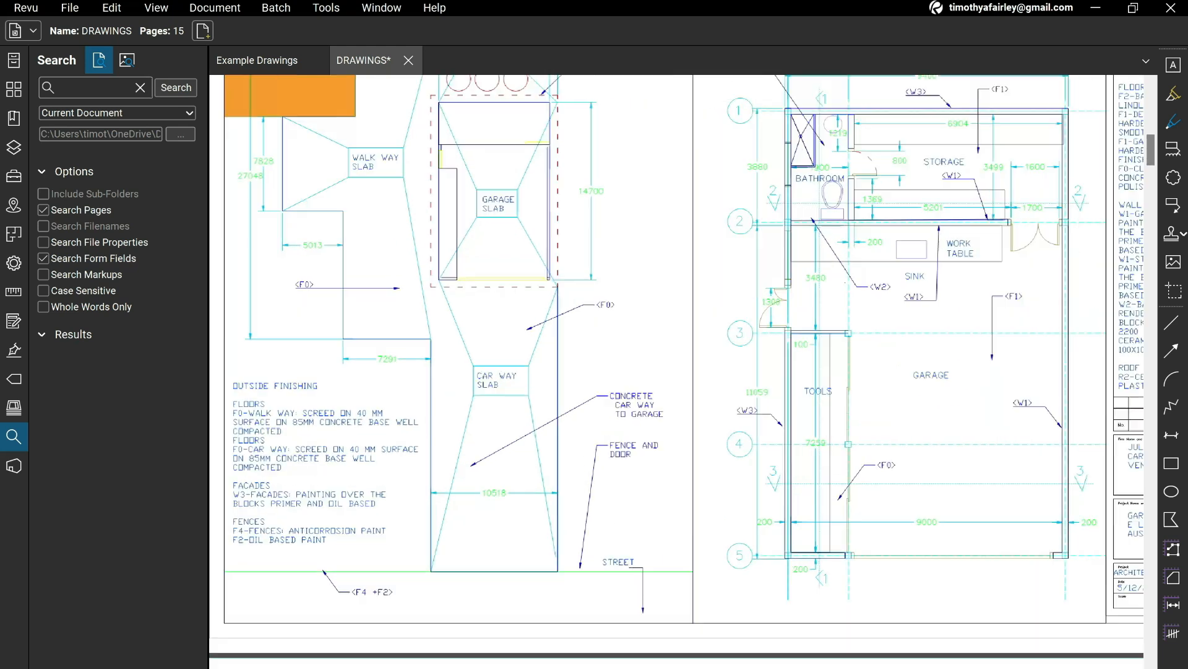
mouse_move(532, 375)
left_mouse_down()
mouse_move(565, 437)
mouse_move(565, 385)
mouse_move(563, 444)
left_mouse_up()
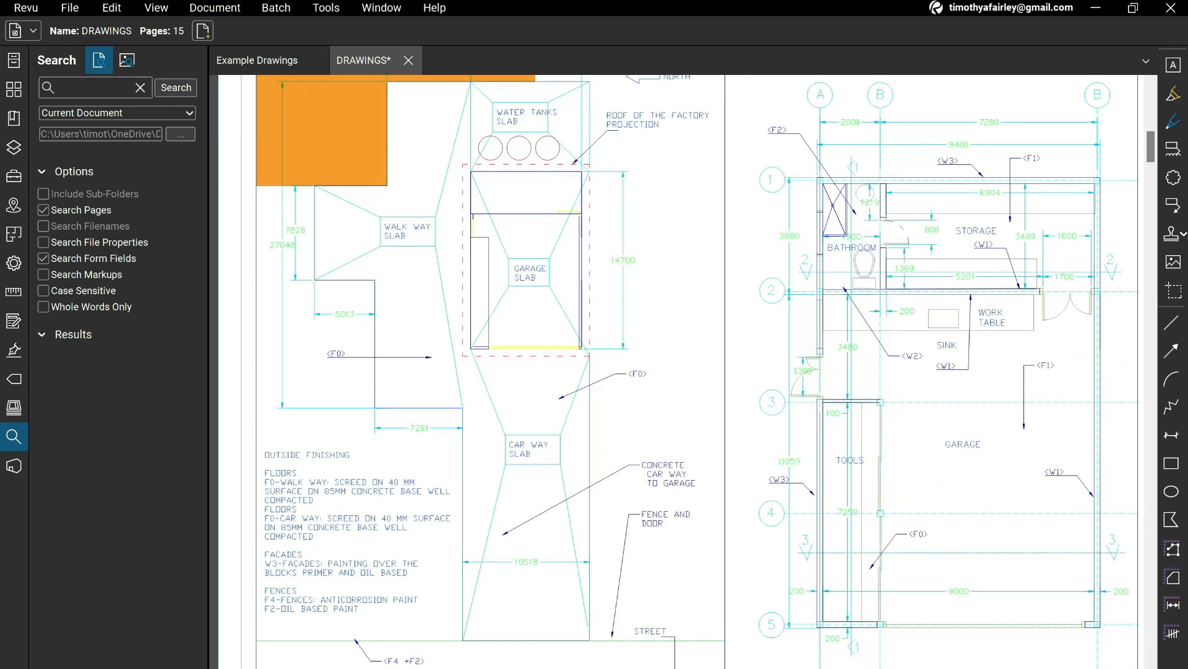
Start a custom scale calibration from the site plan on architecture sheet A1.
left_click(327, 7)
mouse_move(346, 64)
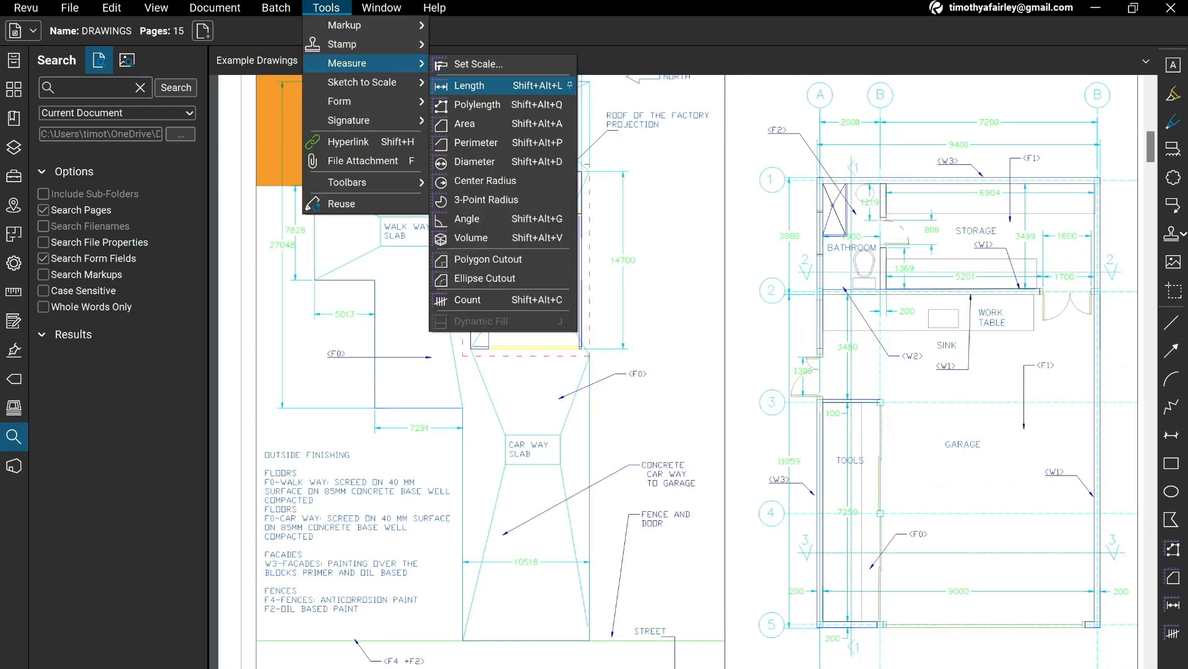
left_click(479, 63)
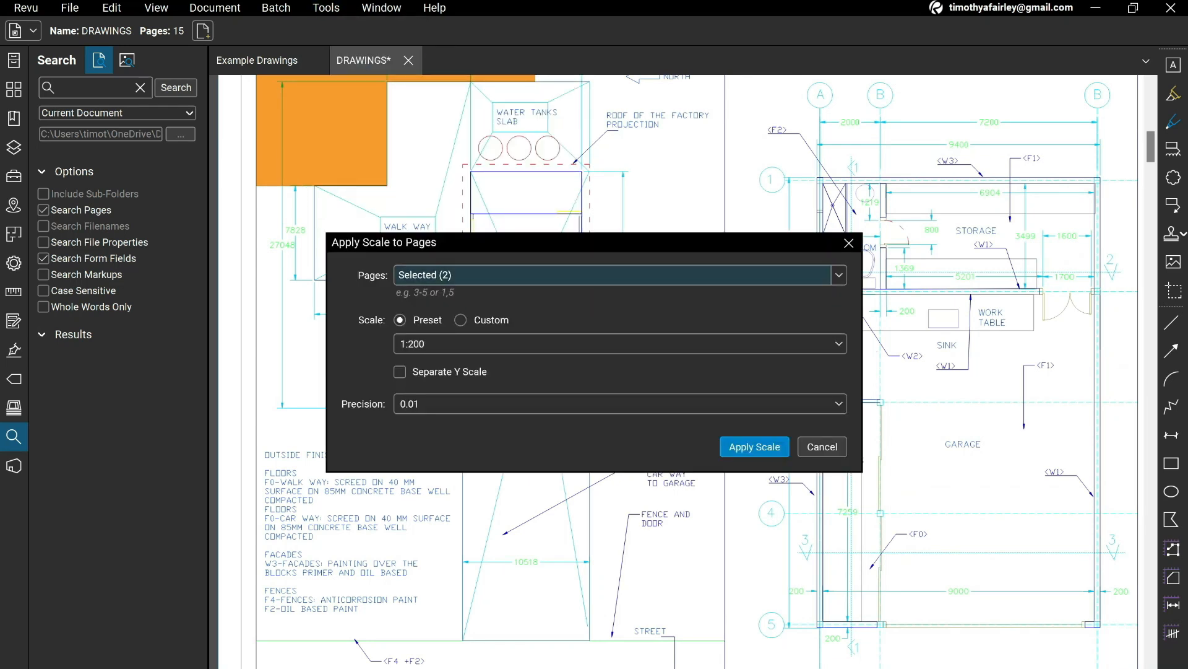
left_click(460, 320)
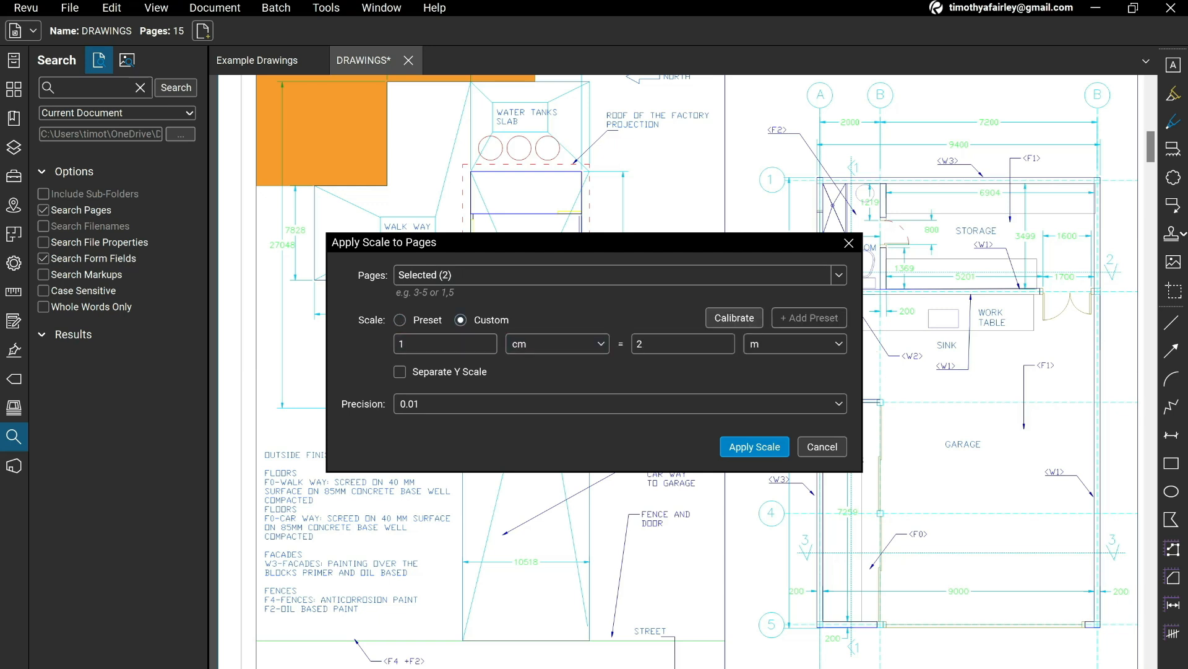
left_click(734, 318)
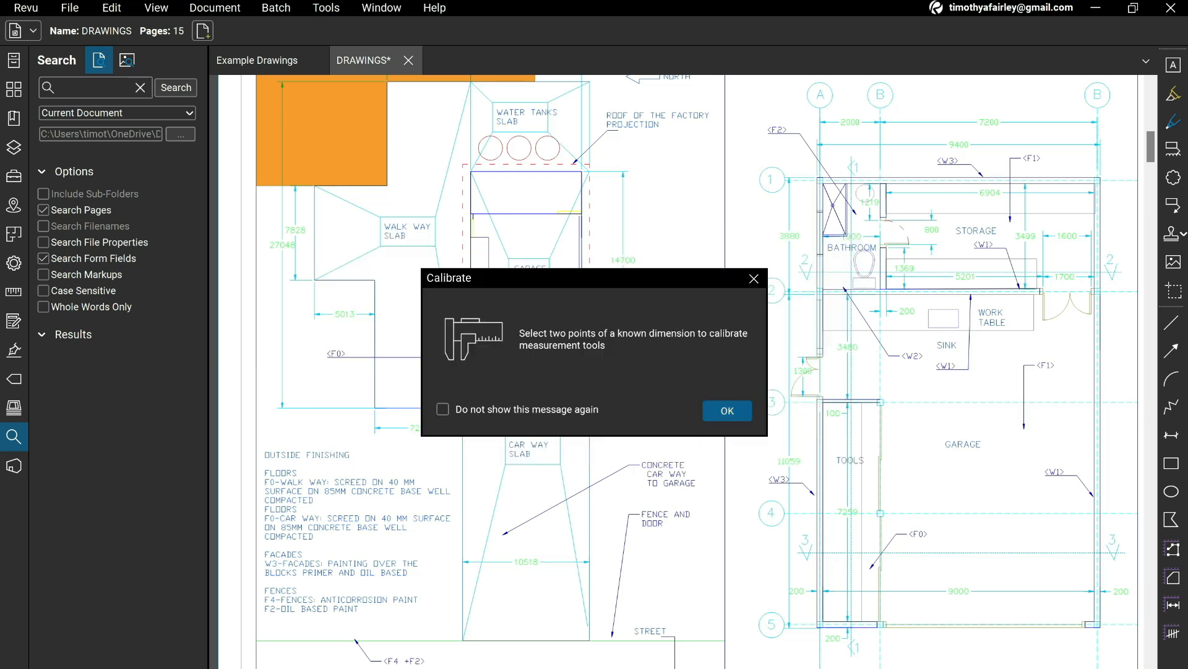
left_click(726, 409)
Calibrate between the two ends of the walkway edge dimensioned 7291, setting the distance to 7.291 m.
scroll(401, 412, "up", 5)
left_click(306, 396)
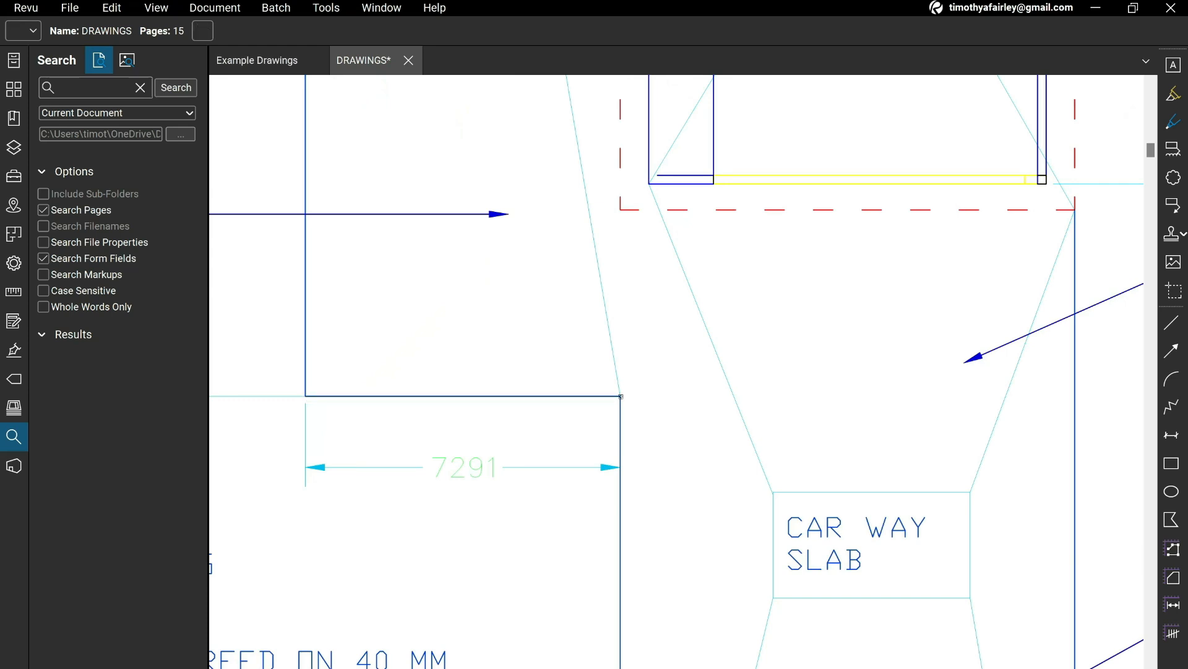
left_click(620, 396)
left_click_drag(557, 242, 602, 80)
type("7.291")
key("Return")
scroll(438, 346, "down", 8)
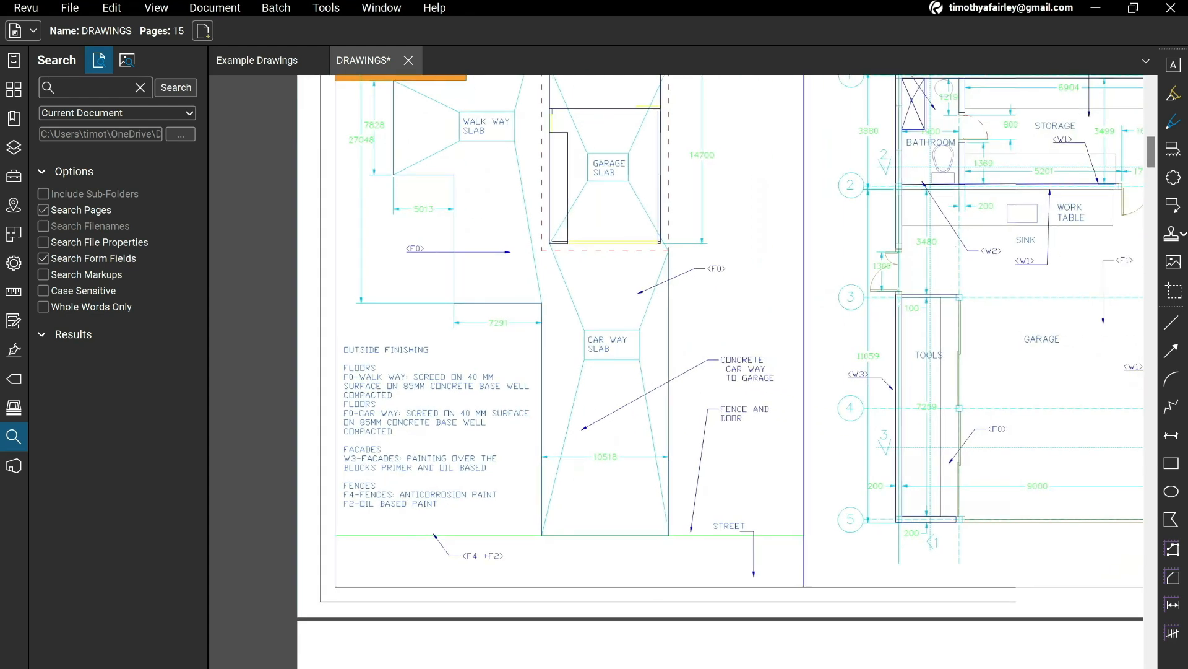
Measure a Polylength along the mains cable route from the car way's street corner, across to its far edge and up alongside the garage.
left_click(326, 7)
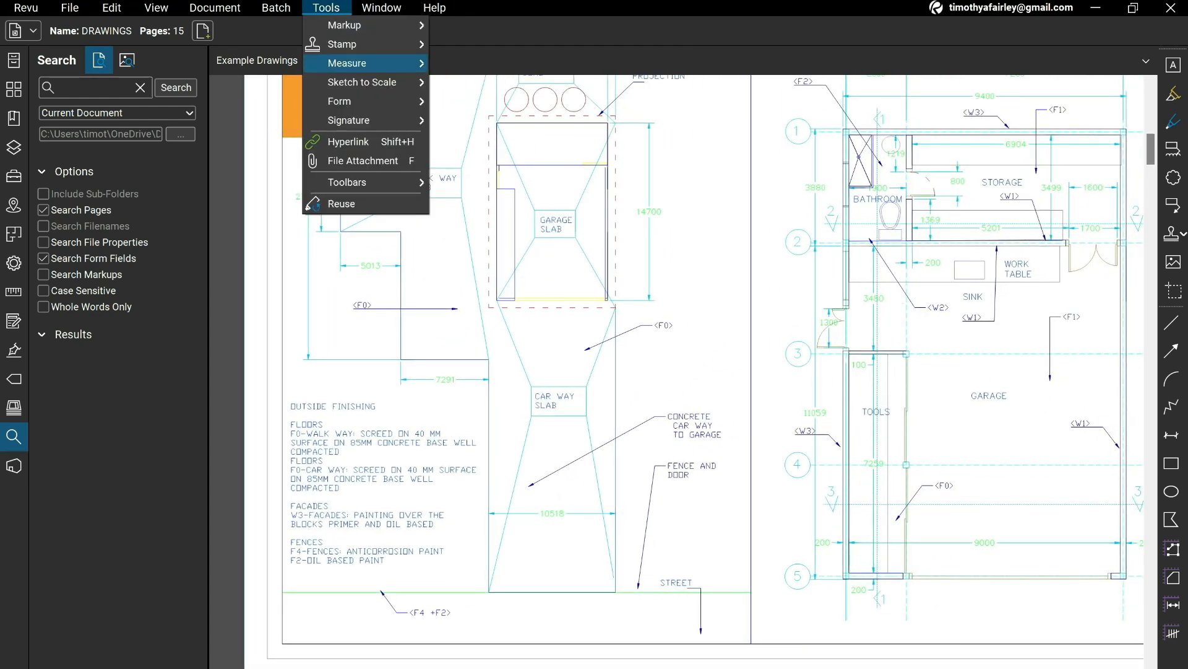
mouse_move(371, 63)
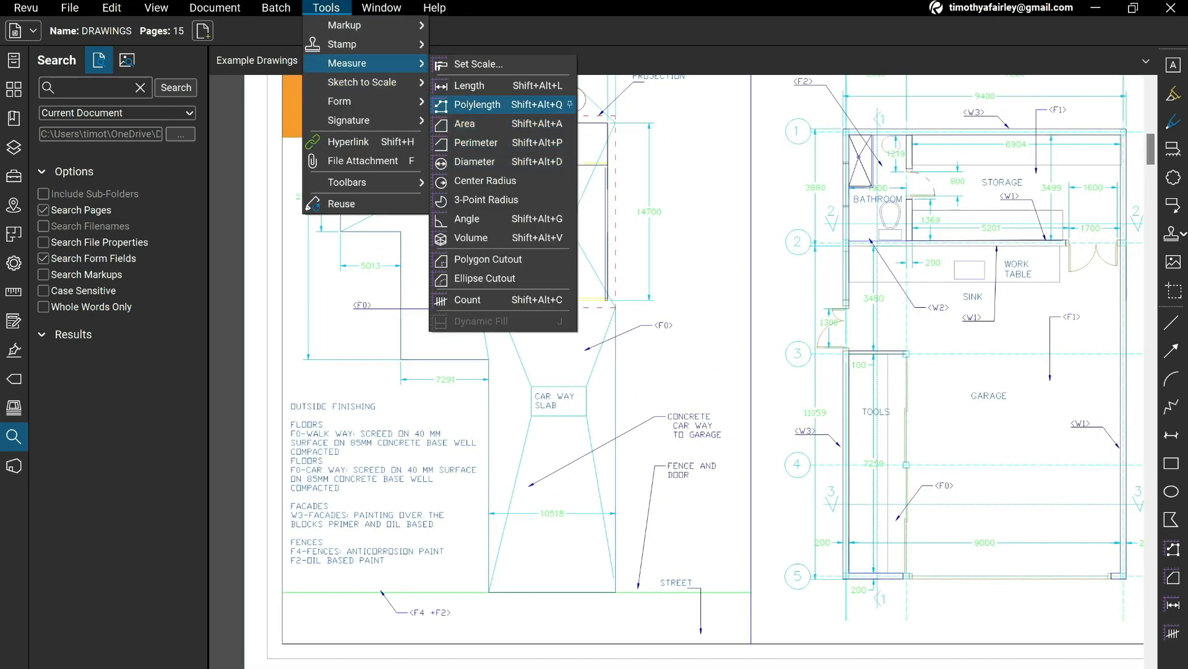
left_click(478, 105)
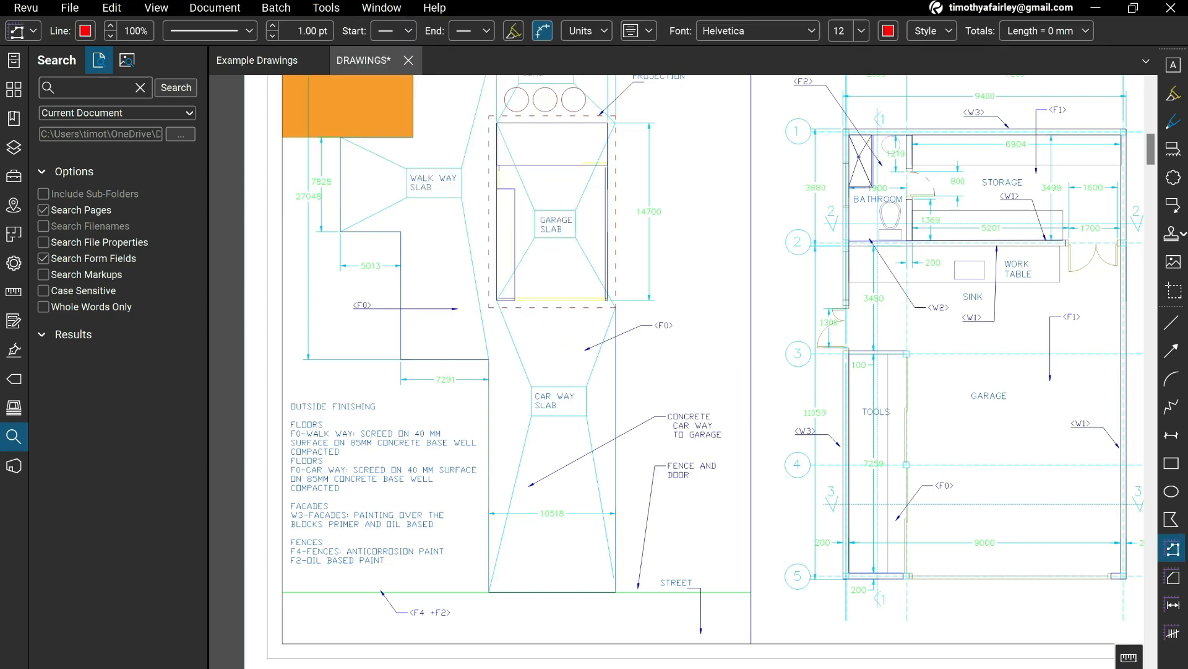
left_click(490, 593)
left_click(616, 356)
left_click(617, 182)
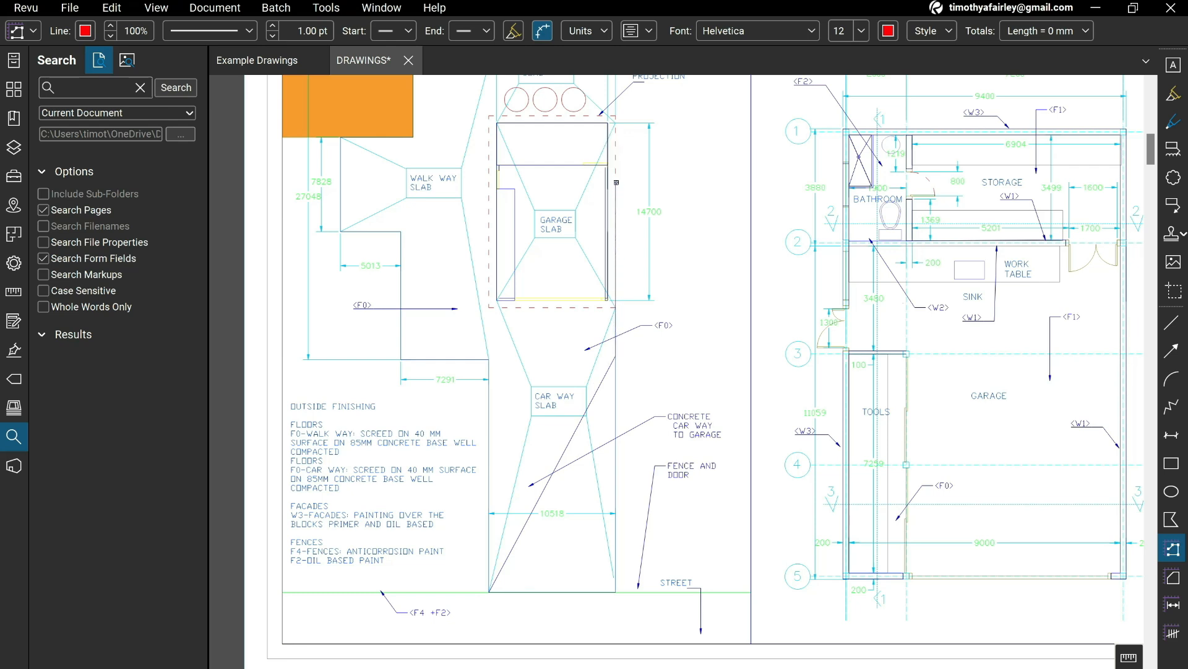
key("Return")
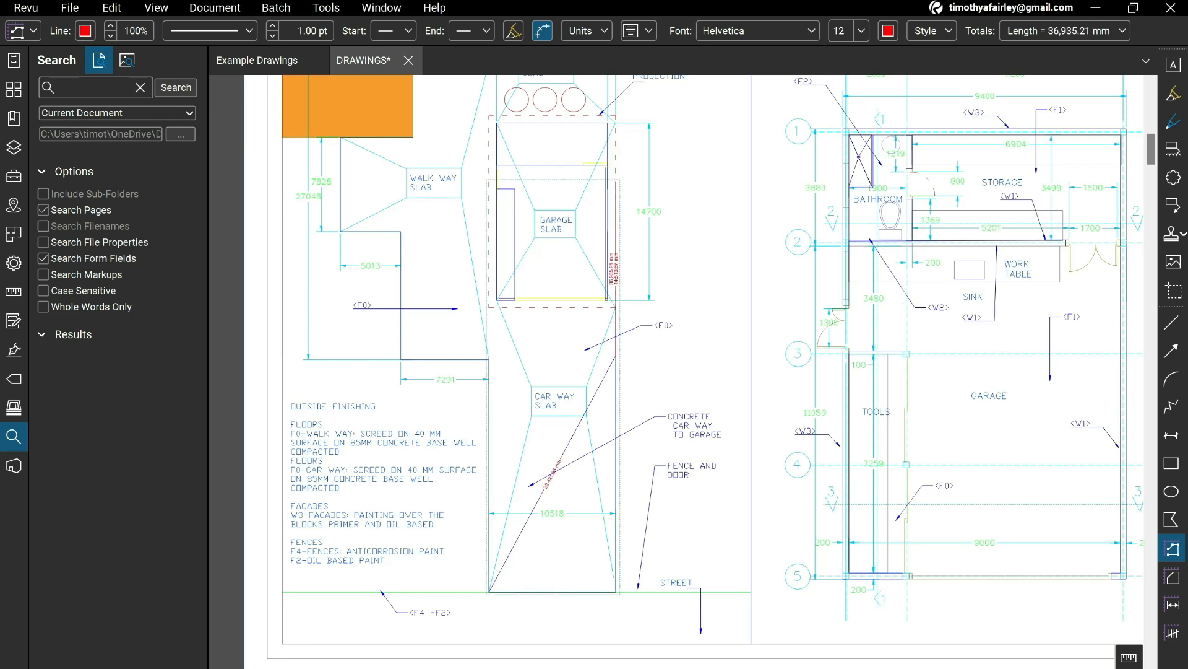
scroll(621, 285, "up", 5)
scroll(622, 286, "down", 2)
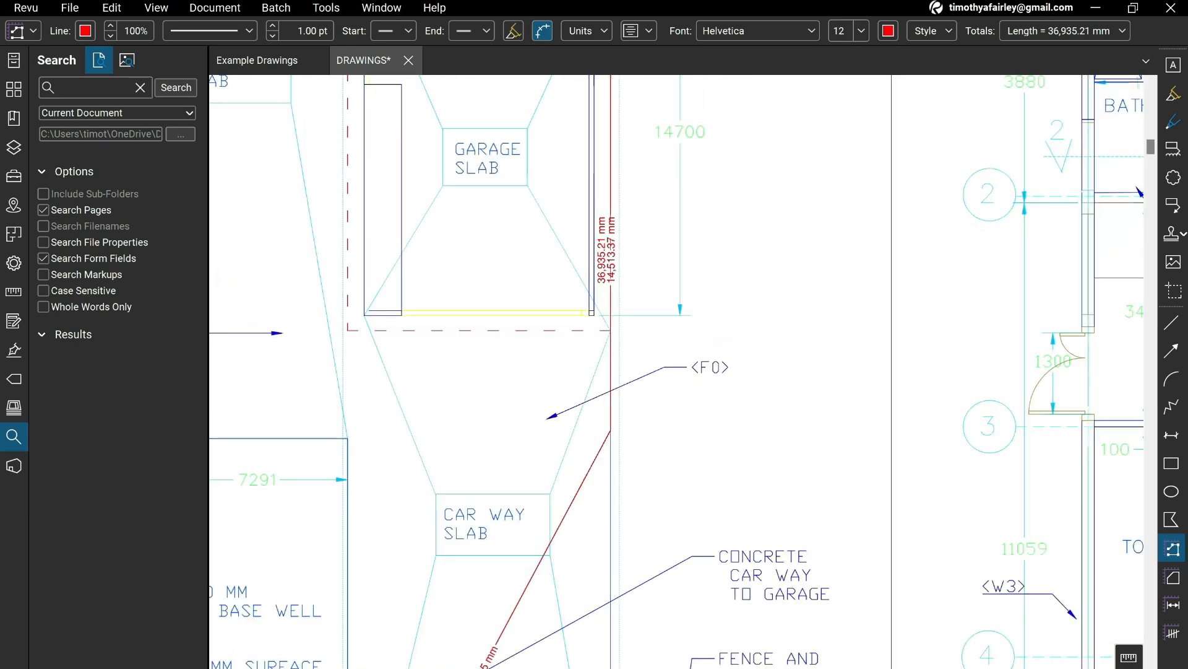
Switch to the Excel take-off and enter 37 as the Mains Cabling quantity.
key("alt+Tab")
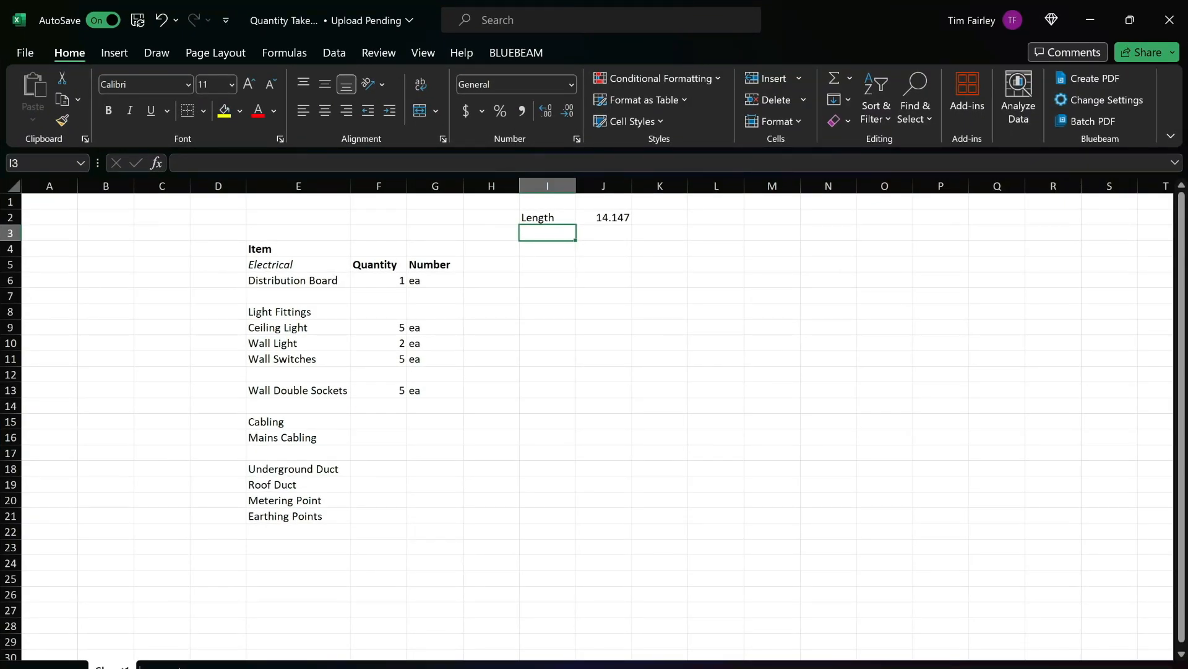
left_click(379, 421)
left_click(379, 438)
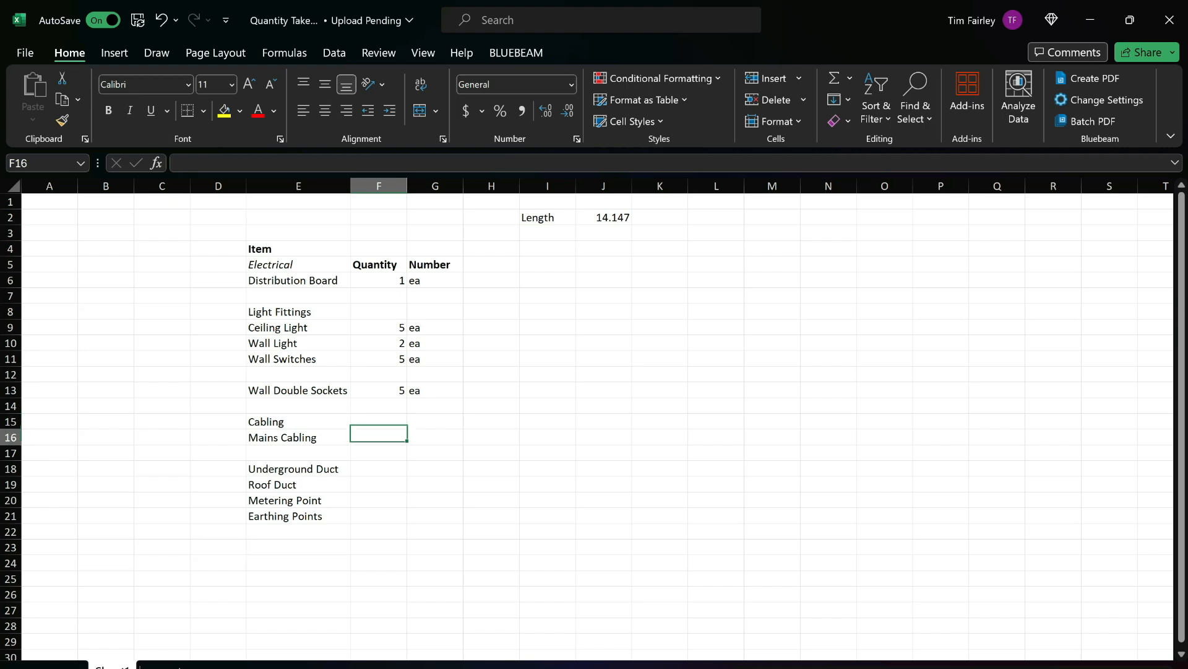
type("37")
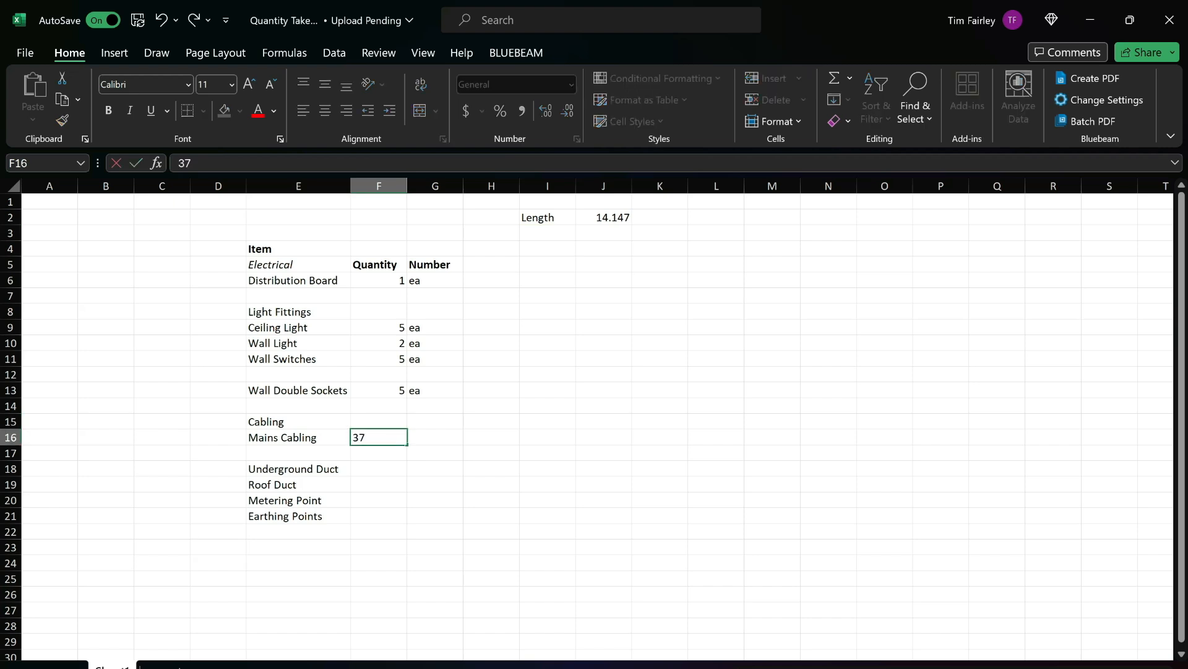
key("Tab")
Add a bold Comments heading in the column beside Number.
left_click(491, 265)
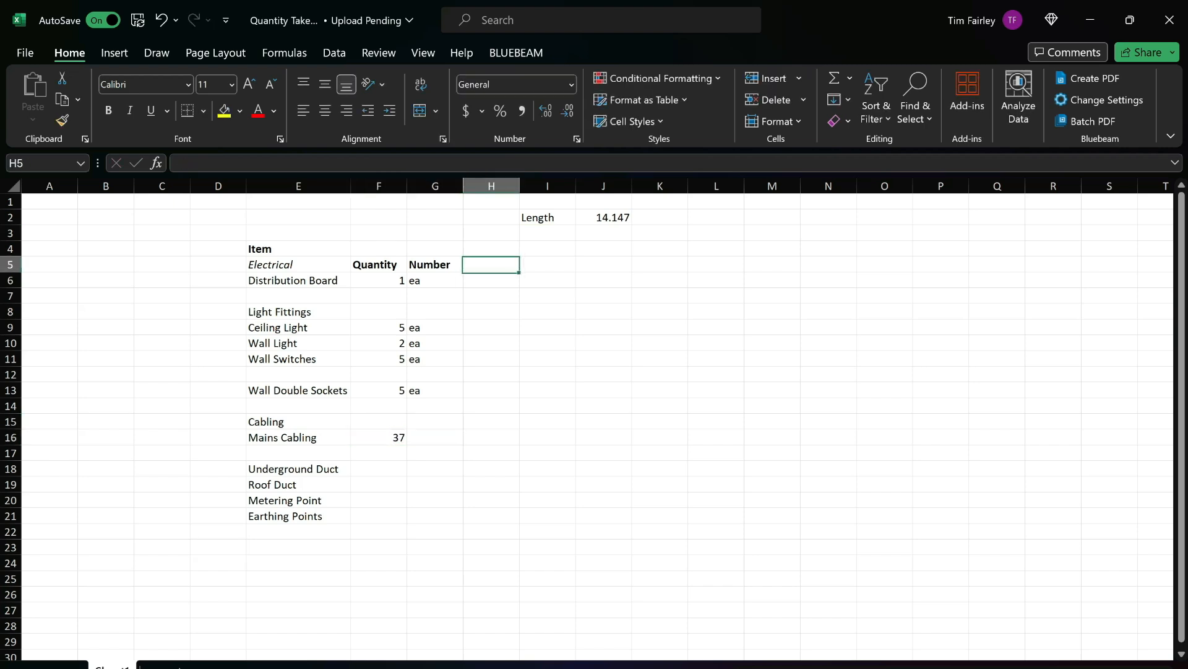
type("Comments")
key("Return")
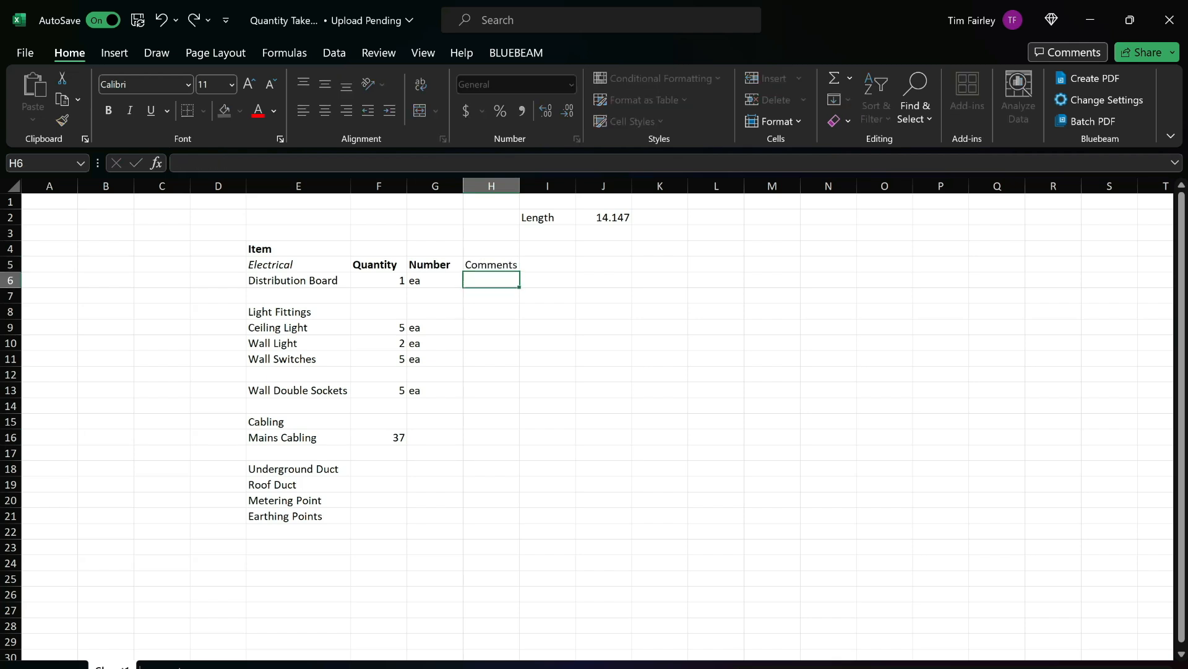
key("Down")
key("Down")
key("Down")
key("Down")
key("Down")
Enter 2 in the Comments cell of the Mains Cabling row.
key("Down")
key("Down")
key("Down")
key("Up")
key("Up")
key("Up")
key("Up")
key("Up")
key("Up")
key("Up")
key("Up")
key("Up")
key("ctrl+b")
key("Down")
key("Down")
key("Down")
key("Down")
key("Down")
key("Down")
key("Down")
key("Down")
key("Down")
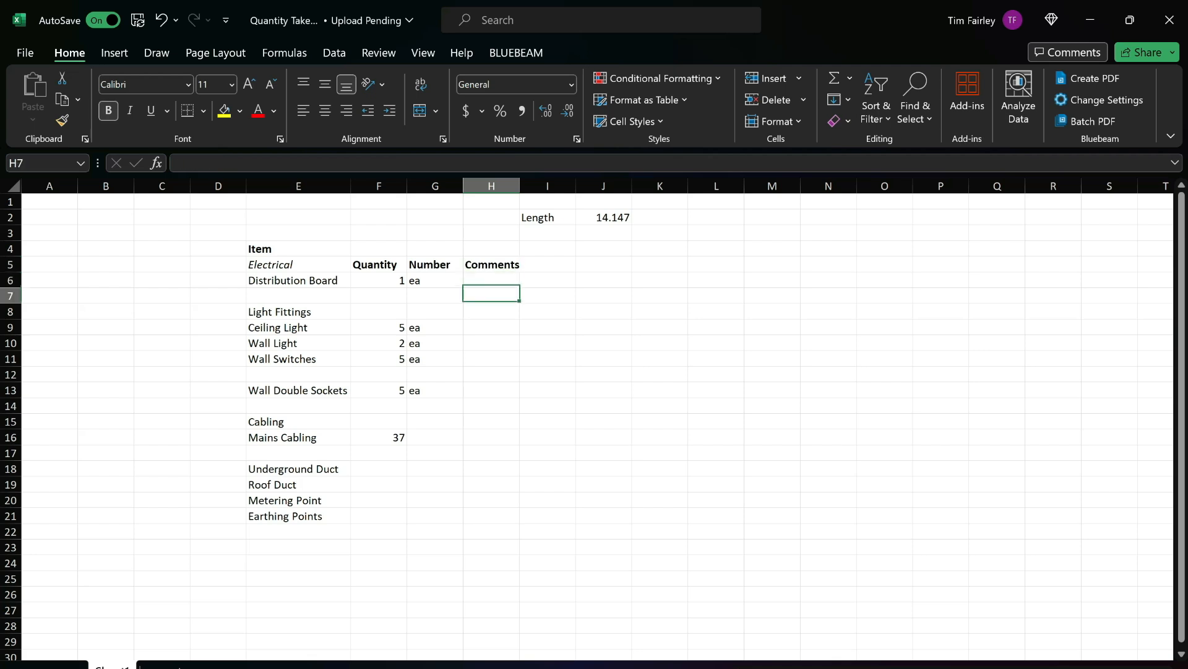
key("Down")
key("Down")
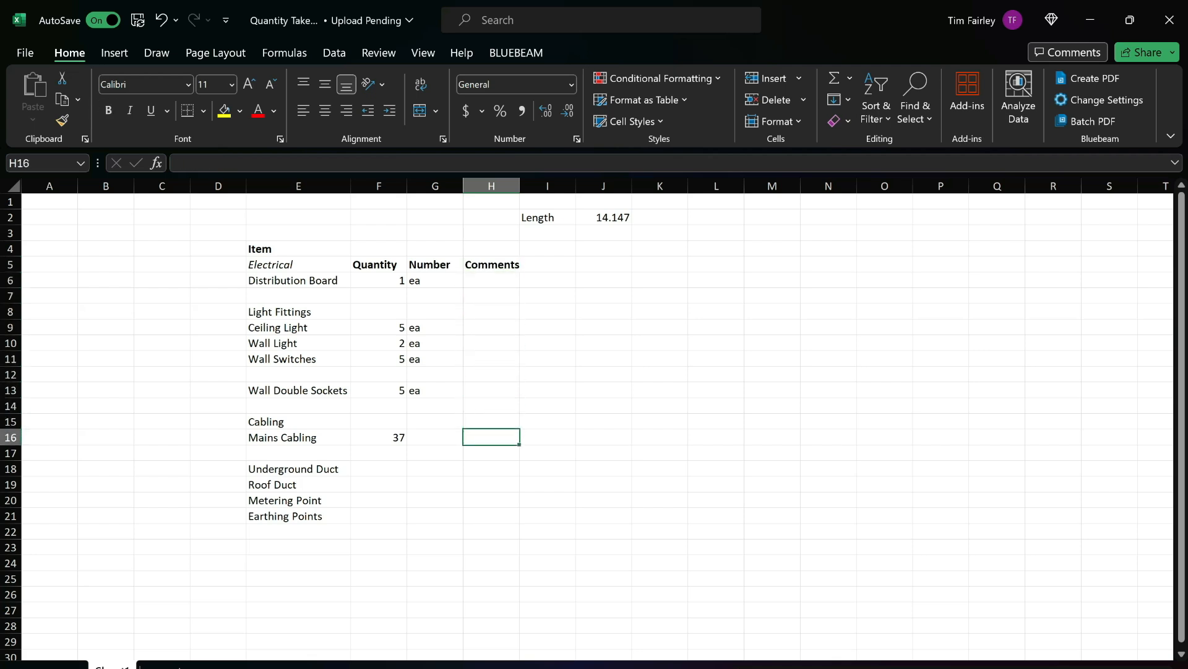
type("2")
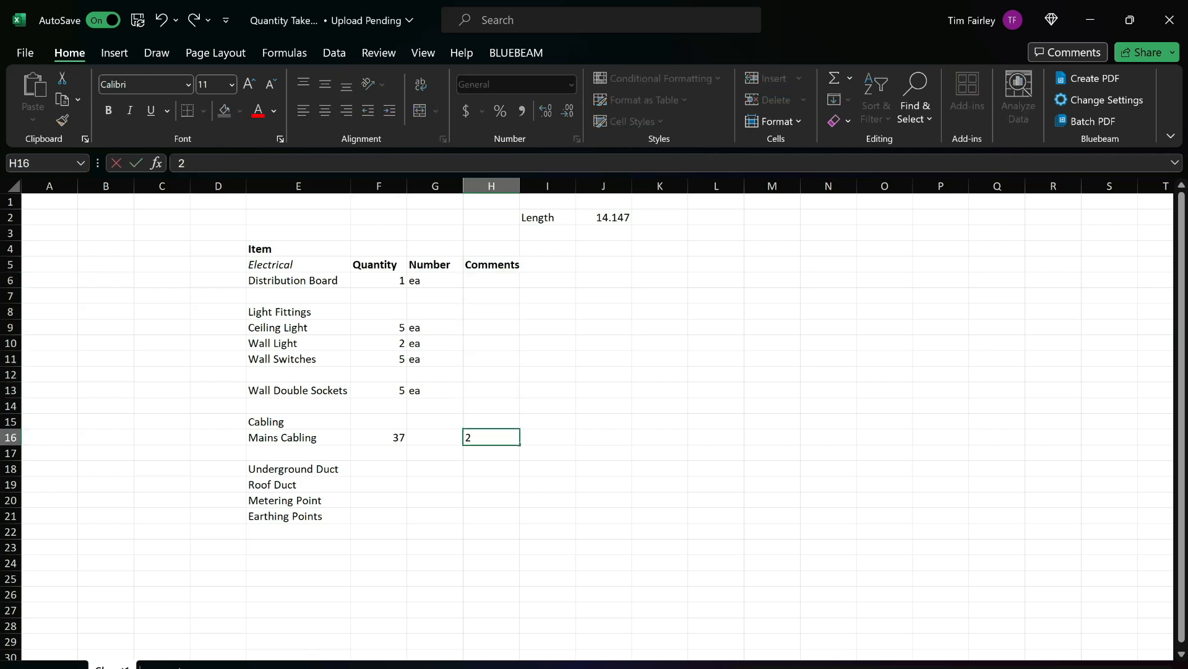
key("Tab")
Change the Mains Cabling quantity to the formula =(37+2*2)*1.05.
key("Left")
key("Left")
key("Left")
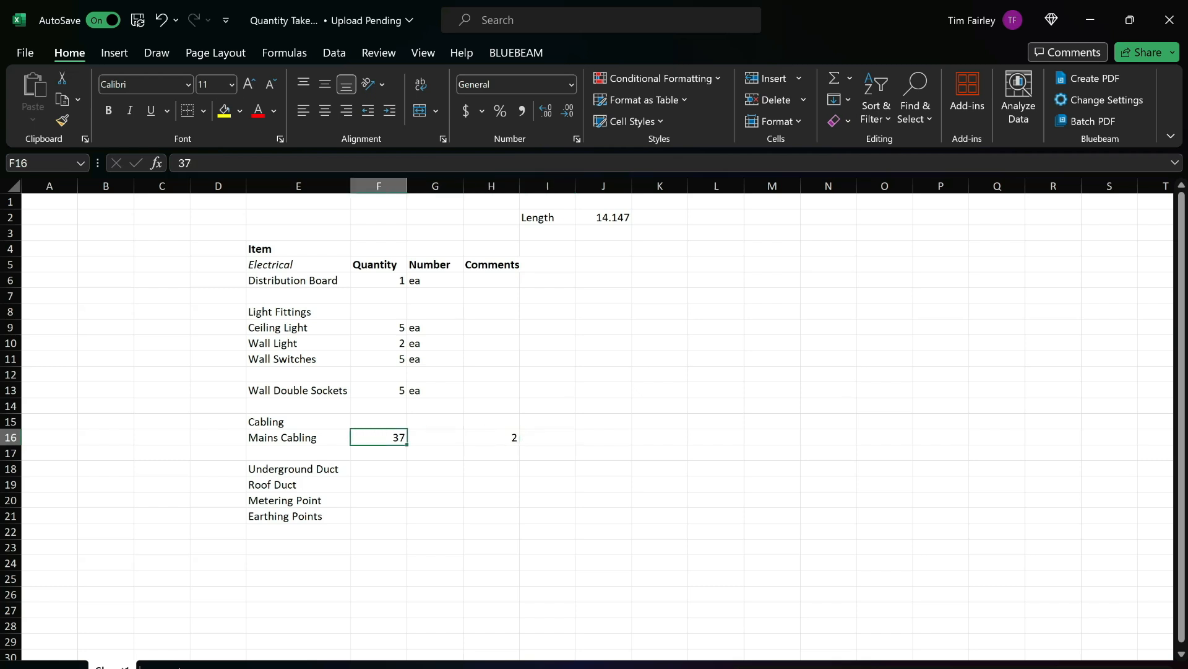
left_click(179, 163)
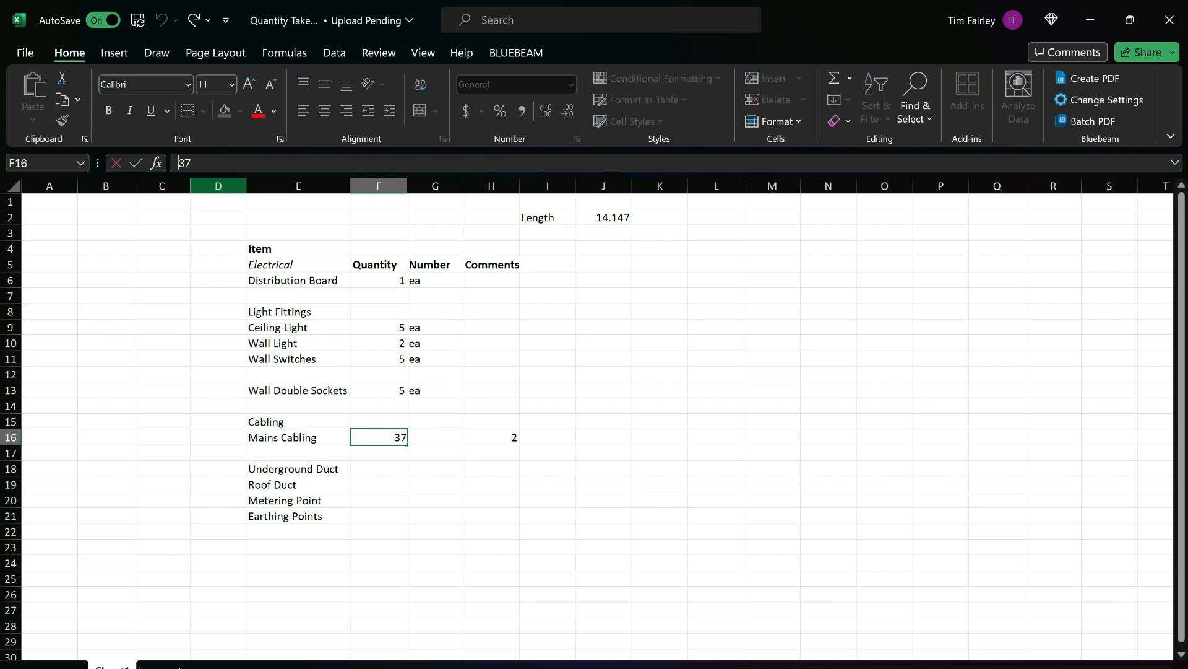
type("=(37")
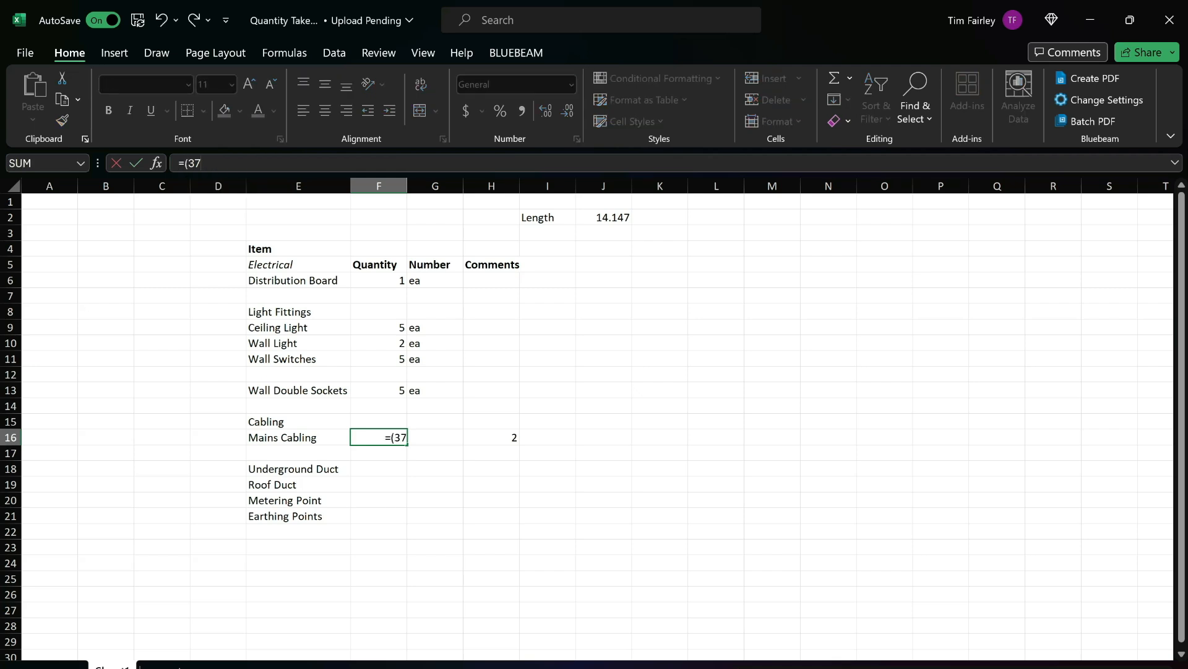
type("+2*2(")
key("BackSpace")
type(")*1.05")
key("Return")
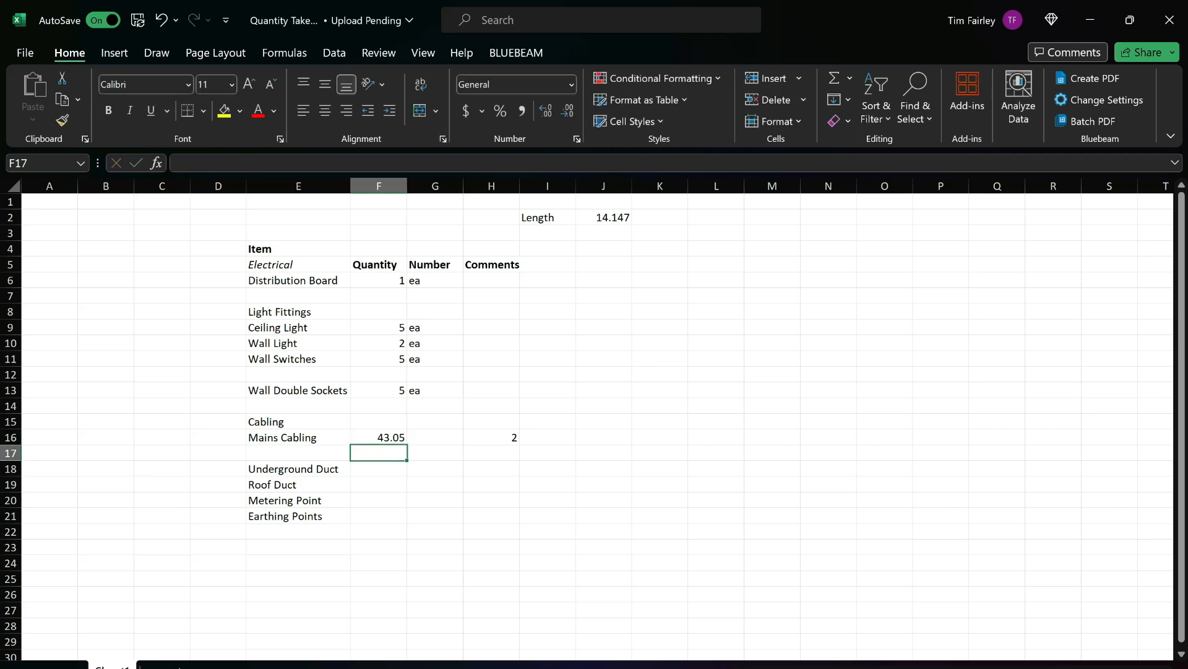
Clear the Mains Cabling comment and enter m as the row's unit.
left_click(492, 437)
key("Delete")
key("Left")
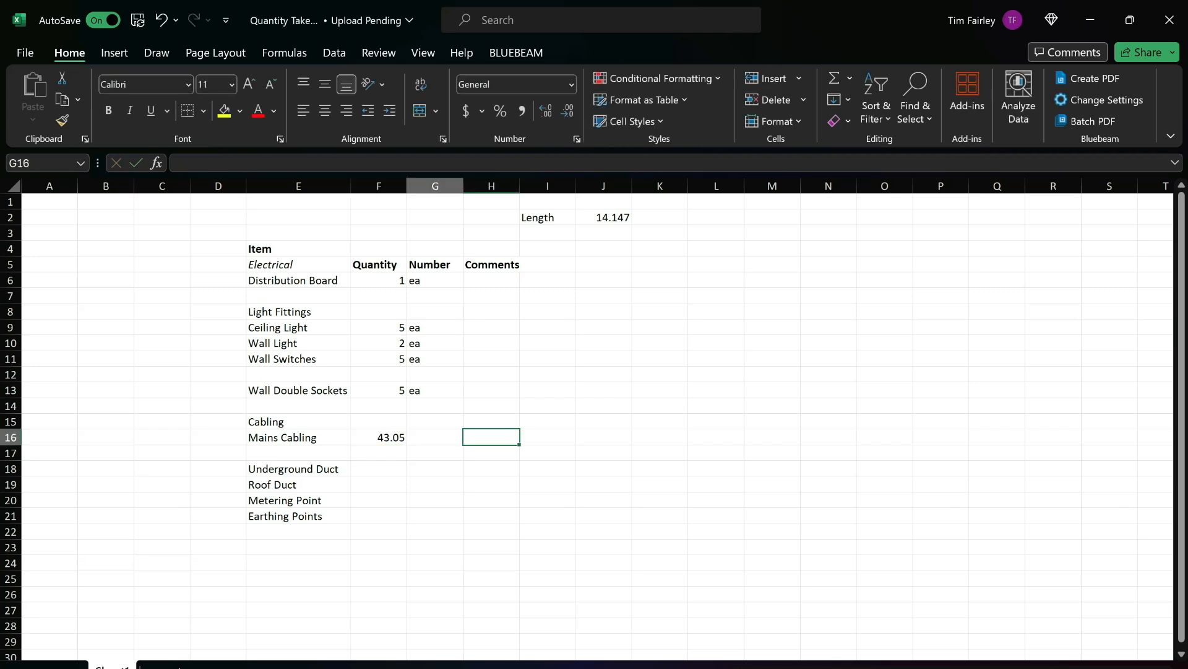
type("m")
key("Return")
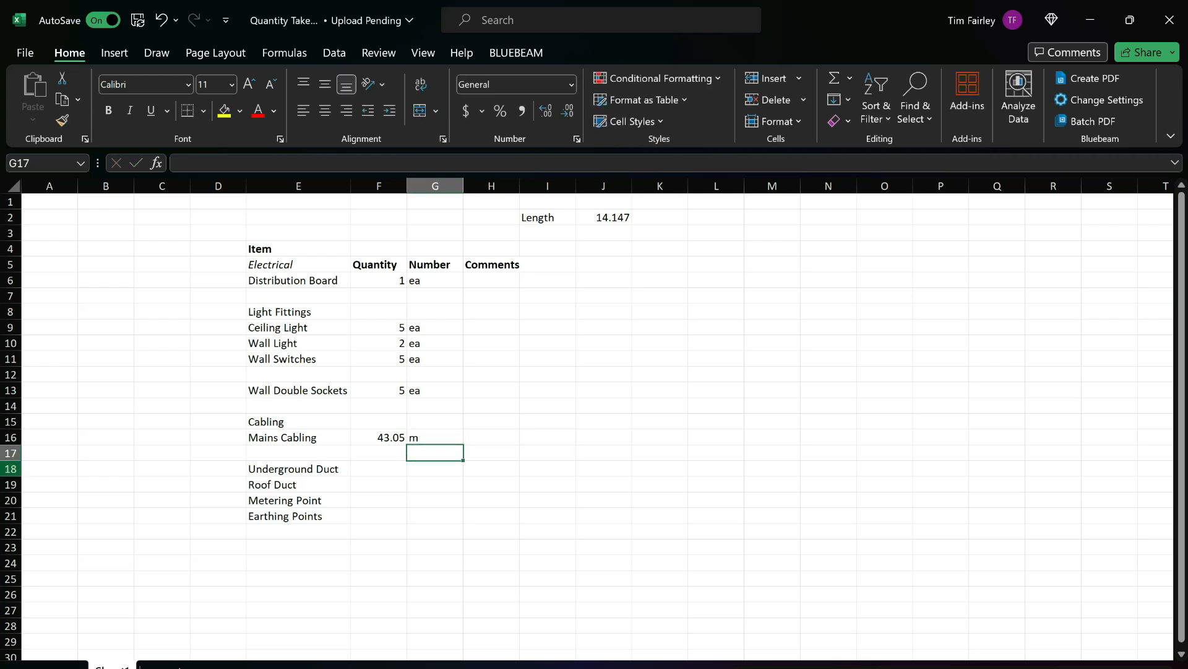
Insert two blank rows directly beneath the Mains Cabling row.
left_click(10, 453)
left_click_drag(11, 453, 11, 468)
right_click(415, 461)
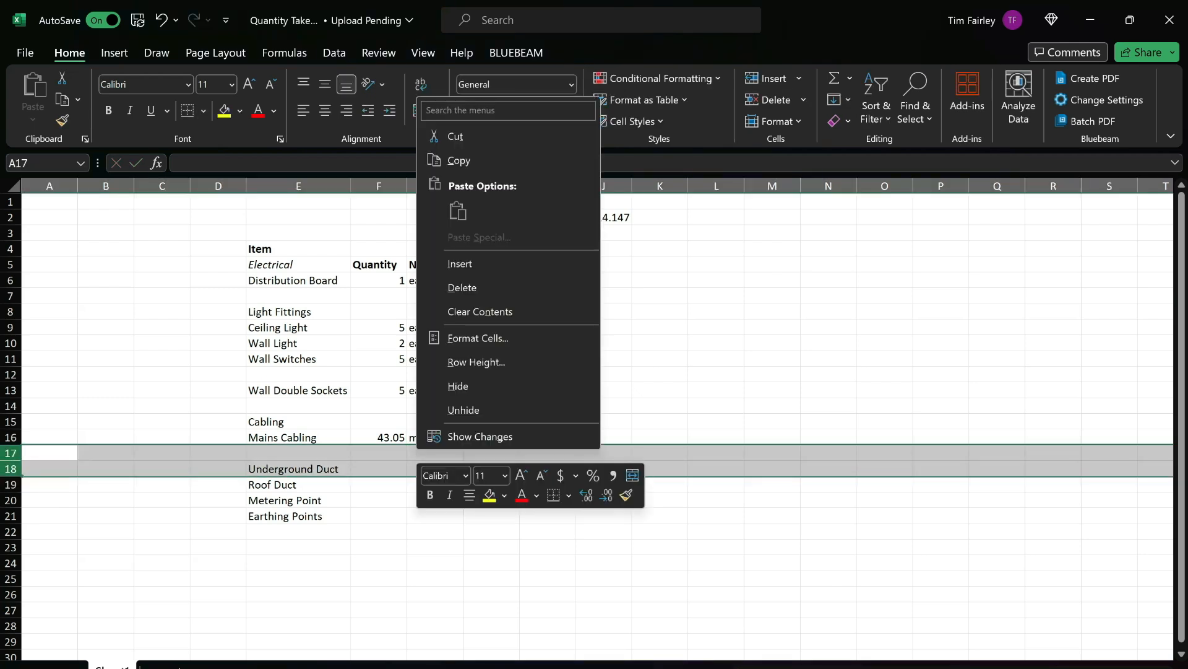
left_click(452, 263)
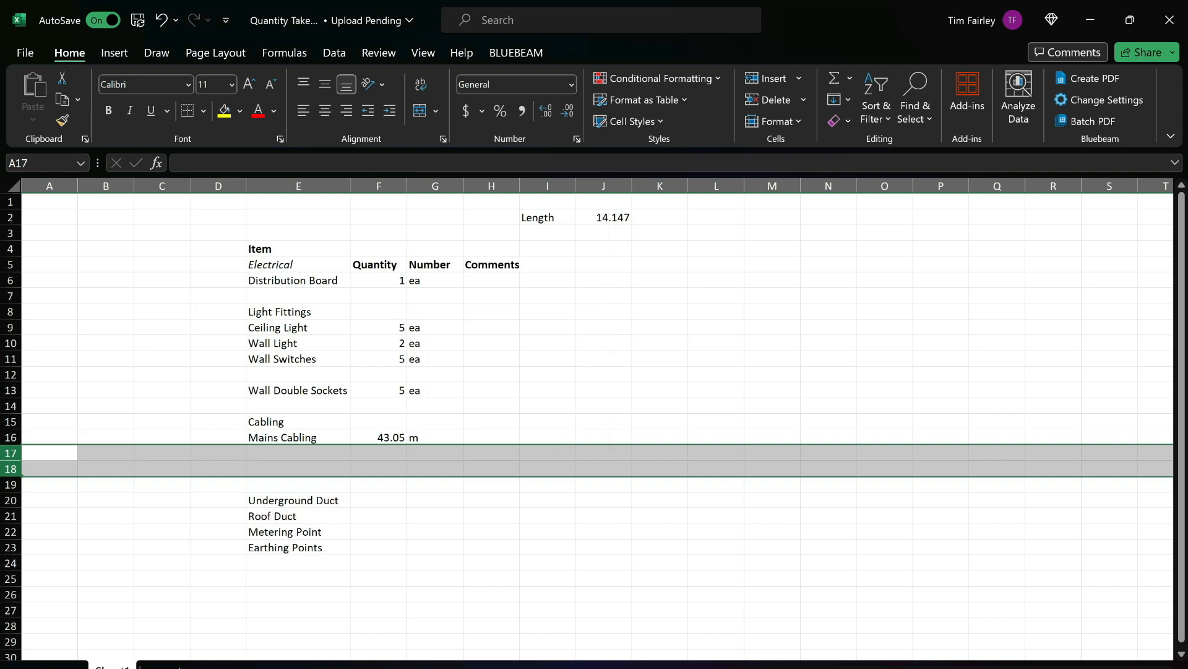
Switch to Revu and examine the distribution board circuit table and the circuit routes on the electrical site plan.
key("alt+Tab")
scroll(847, 480, "down", 6)
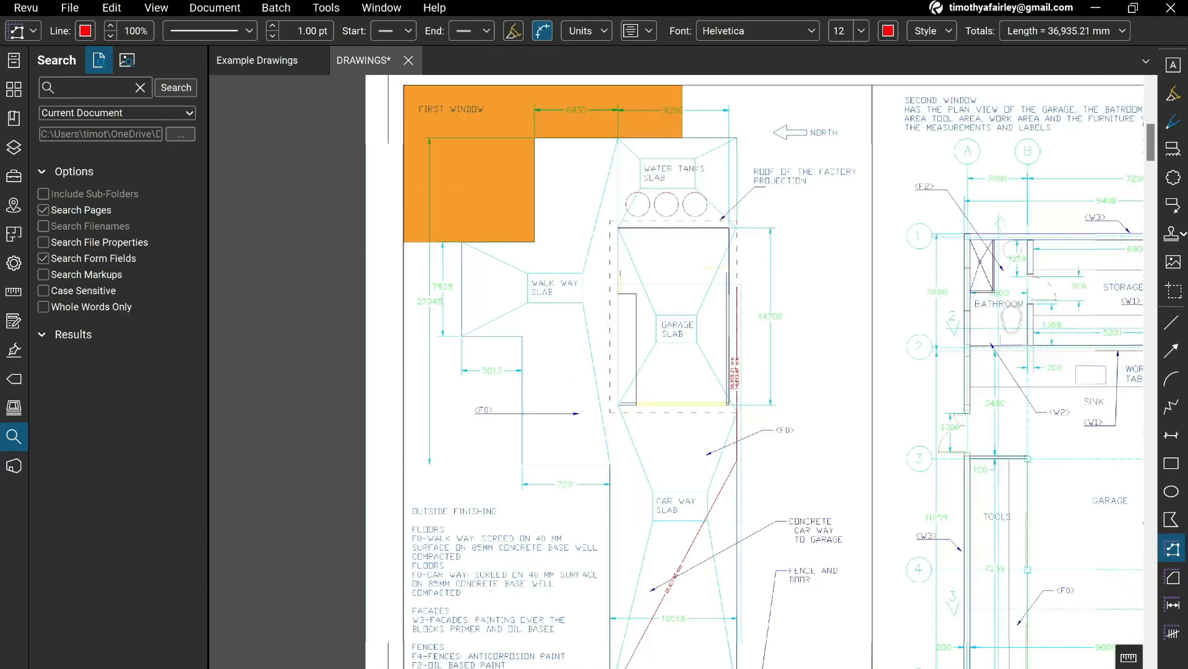
scroll(847, 480, "down", 8)
left_click_drag(811, 453, 776, 415)
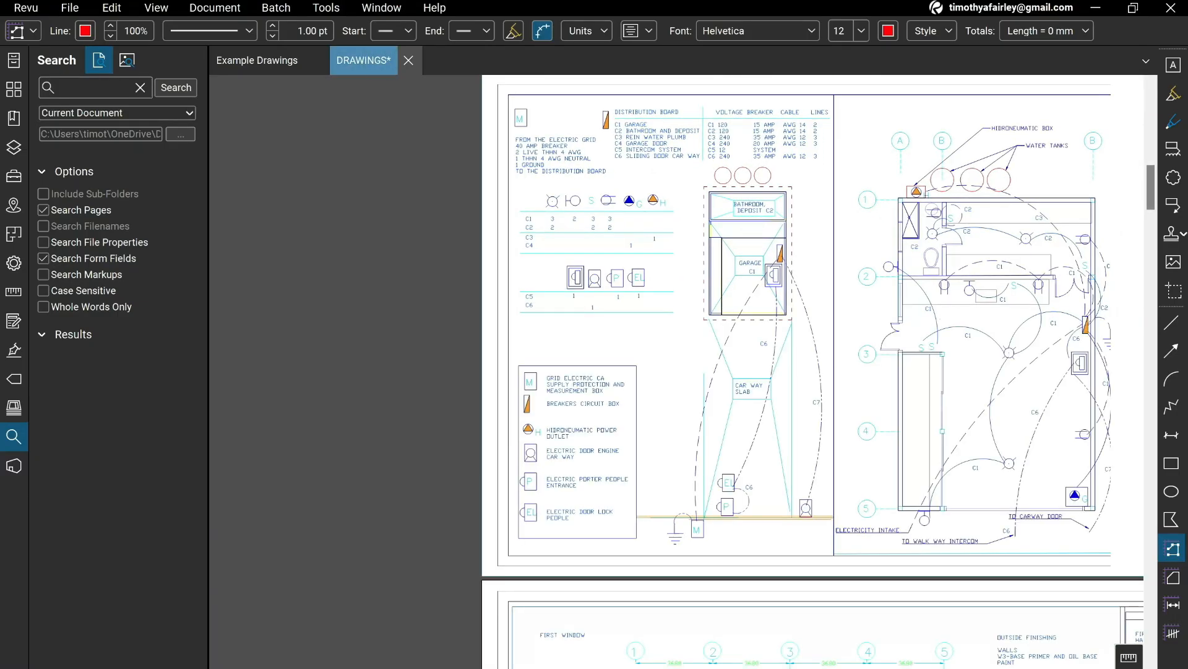
scroll(777, 416, "up", 3)
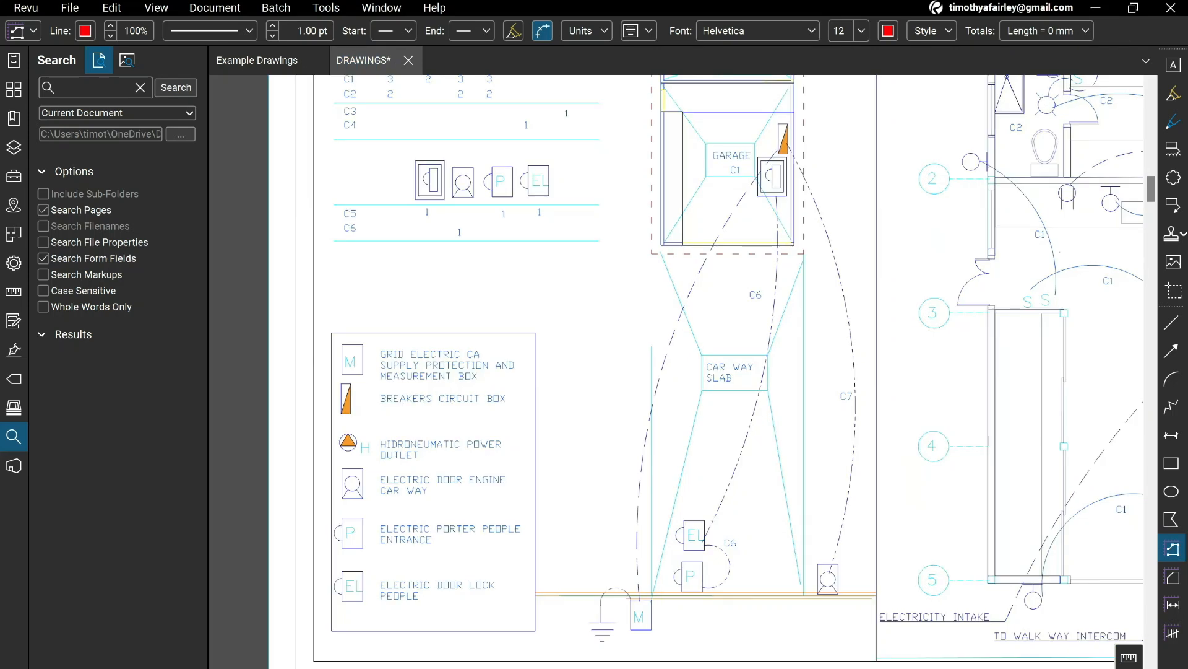
left_click_drag(776, 486, 734, 551)
scroll(734, 552, "down", 1)
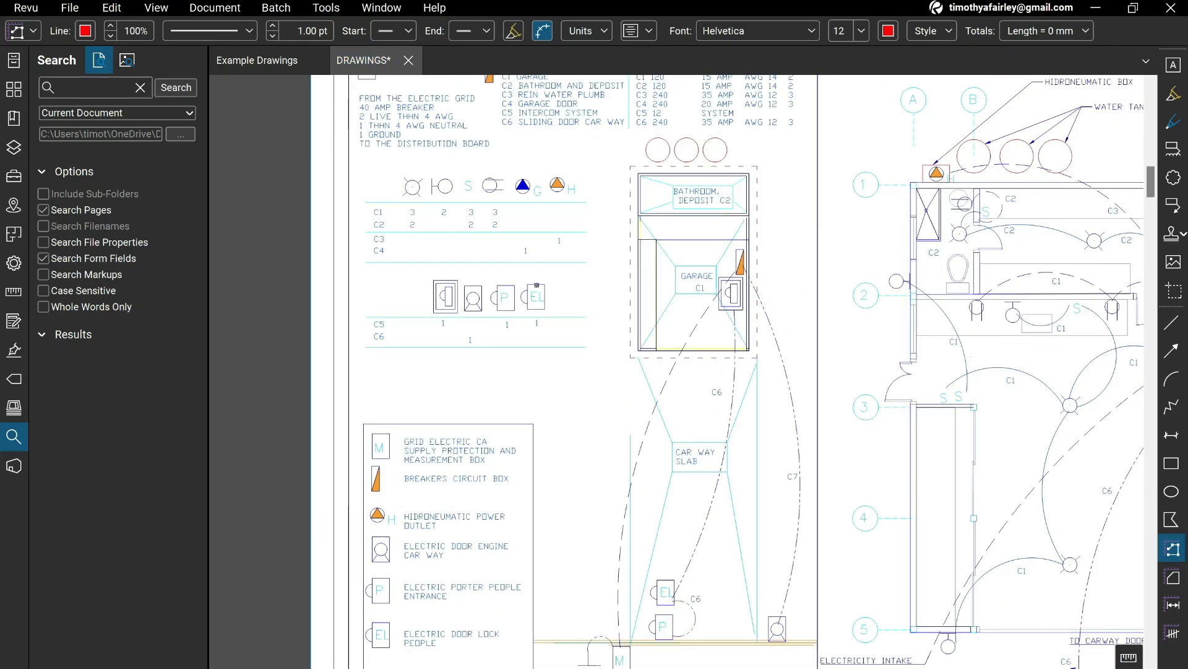
scroll(536, 285, "up", 1)
scroll(779, 191, "up", 2)
left_click_drag(779, 191, 683, 292)
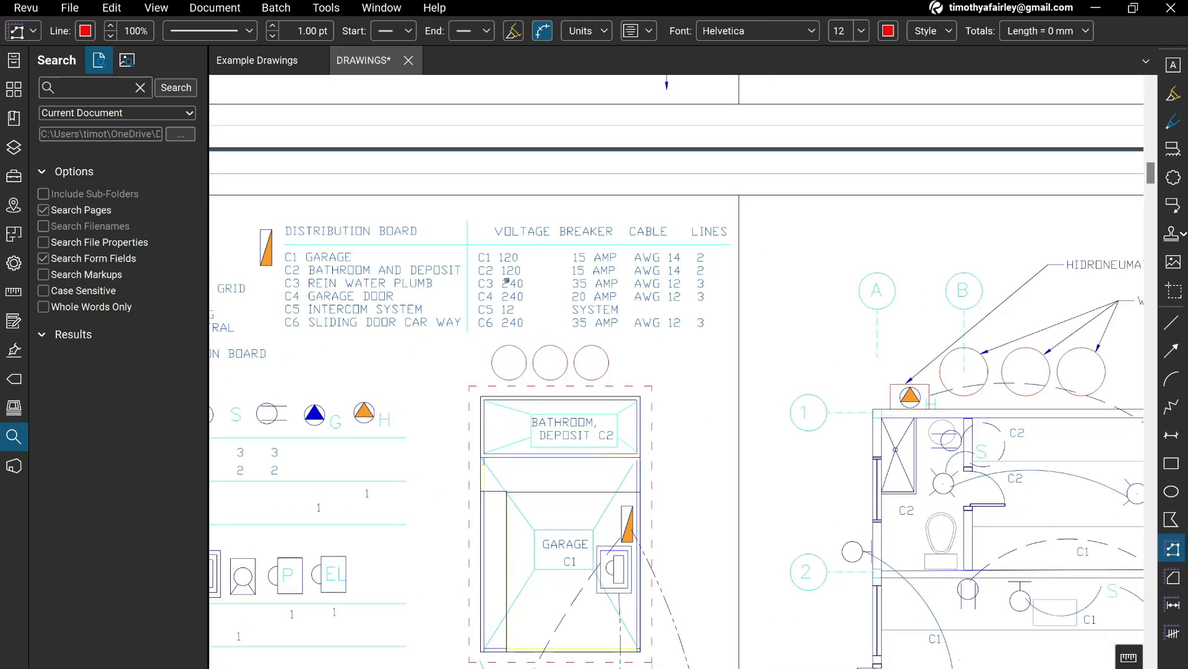
left_click(256, 60)
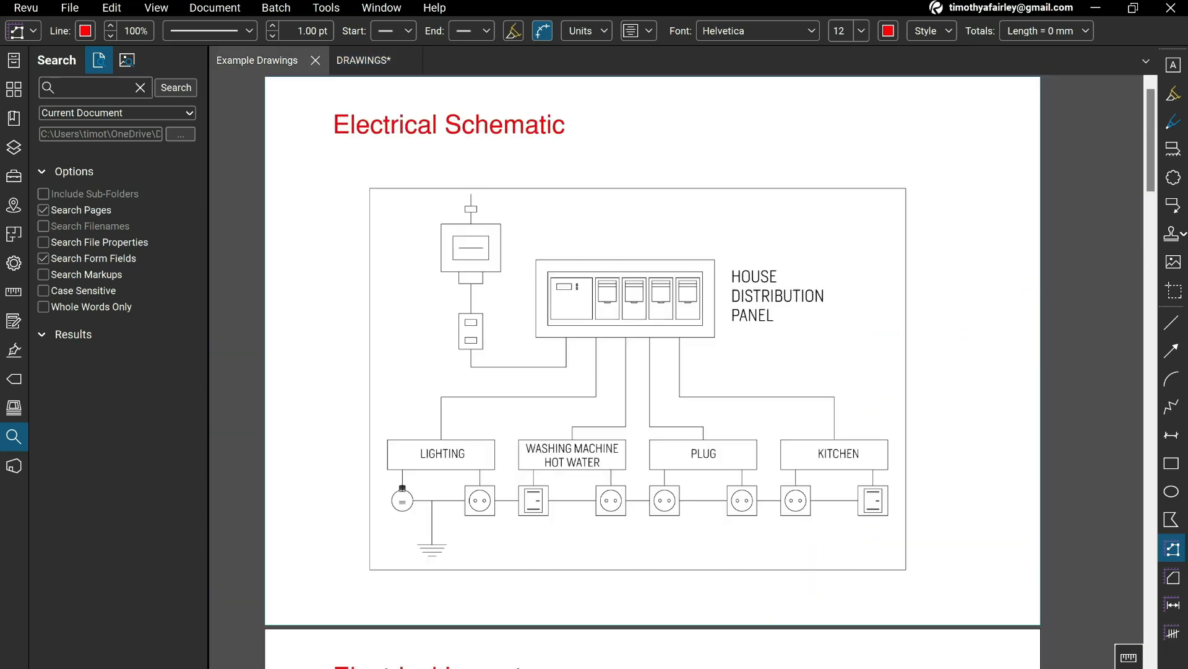
left_click(364, 60)
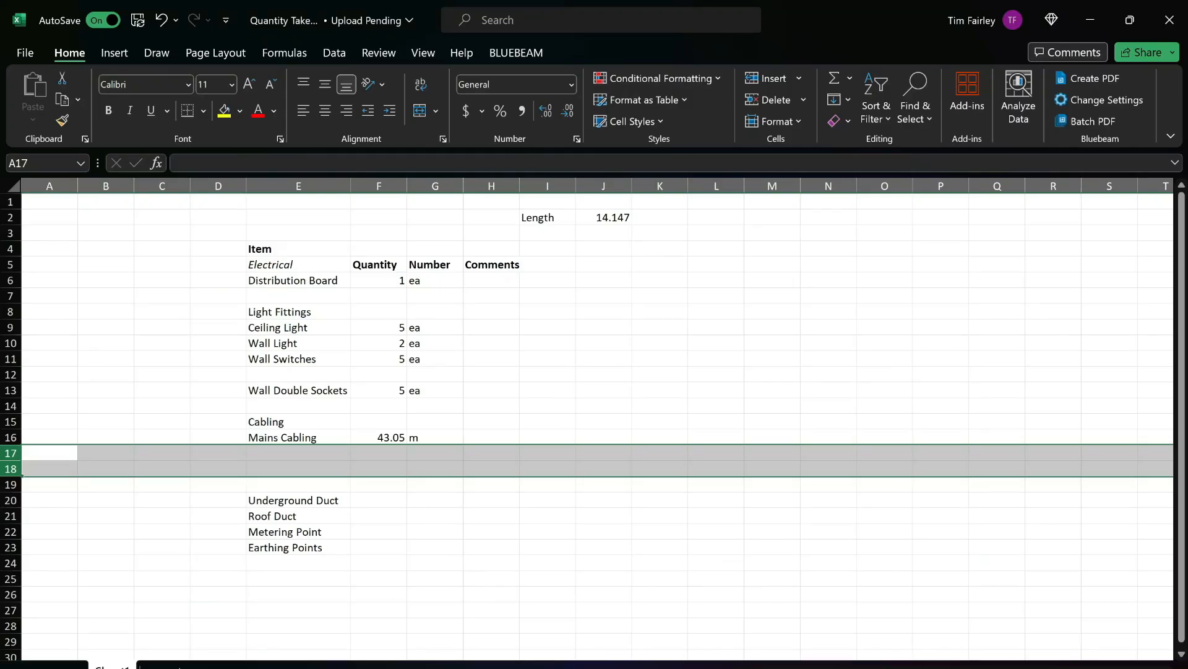
Switch to Excel and add a Circuit Cabling item beneath Mains Cabling.
left_click(298, 453)
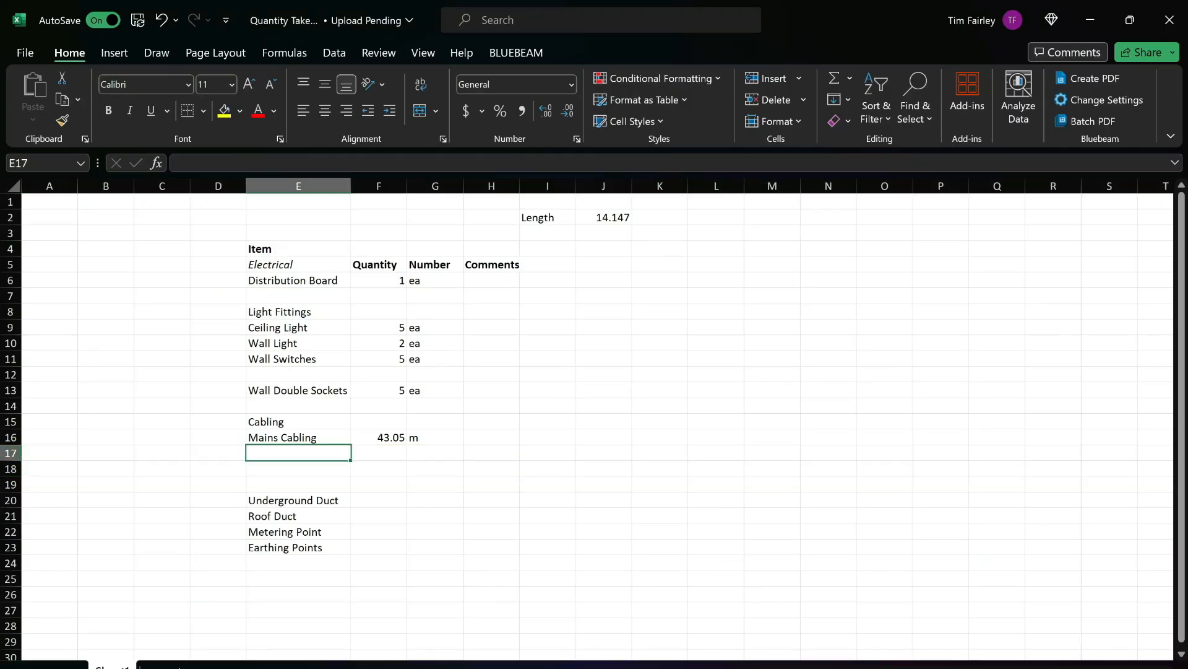
type("Circuit Cabling")
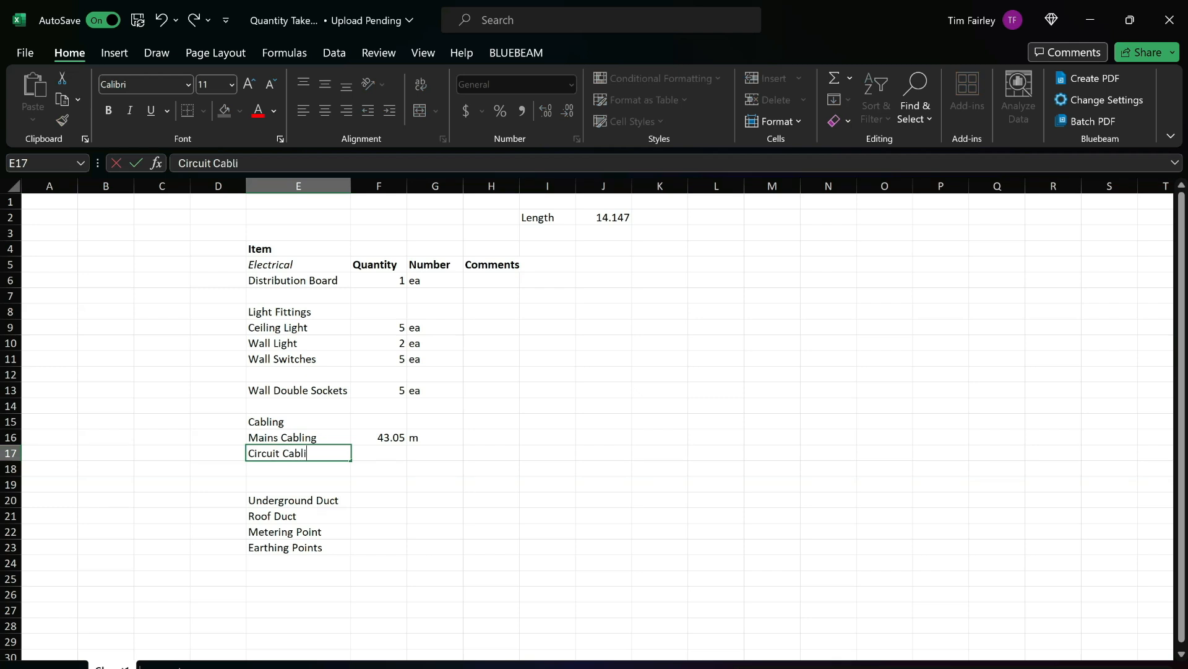
key("Return")
Insert five blank rows at row 19, above Underground Duct.
left_click_drag(11, 484, 11, 547)
right_click(481, 529)
left_click(523, 337)
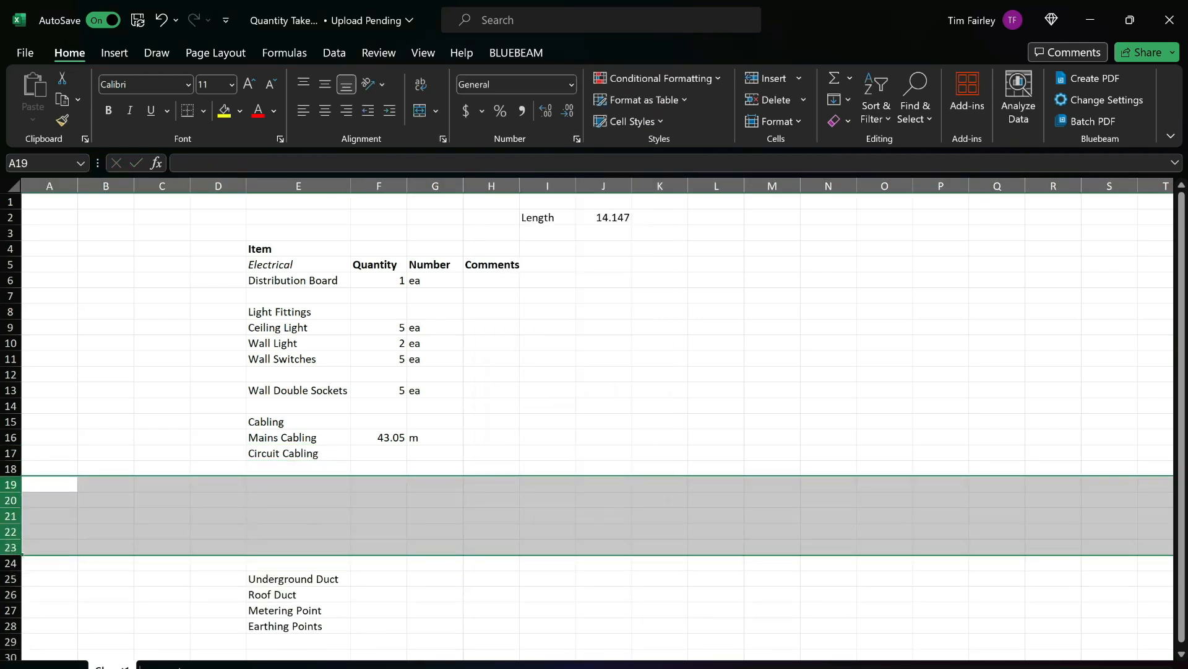
List circuits C1, C2, C3, C4, C5 and C6 in consecutive rows beneath Circuit Cabling.
left_click(298, 468)
type("C1")
key("Return")
type("C2")
key("Return")
type("C3")
key("Return")
type("C4")
key("Return")
type("C5")
key("Return")
type("6")
key("Return")
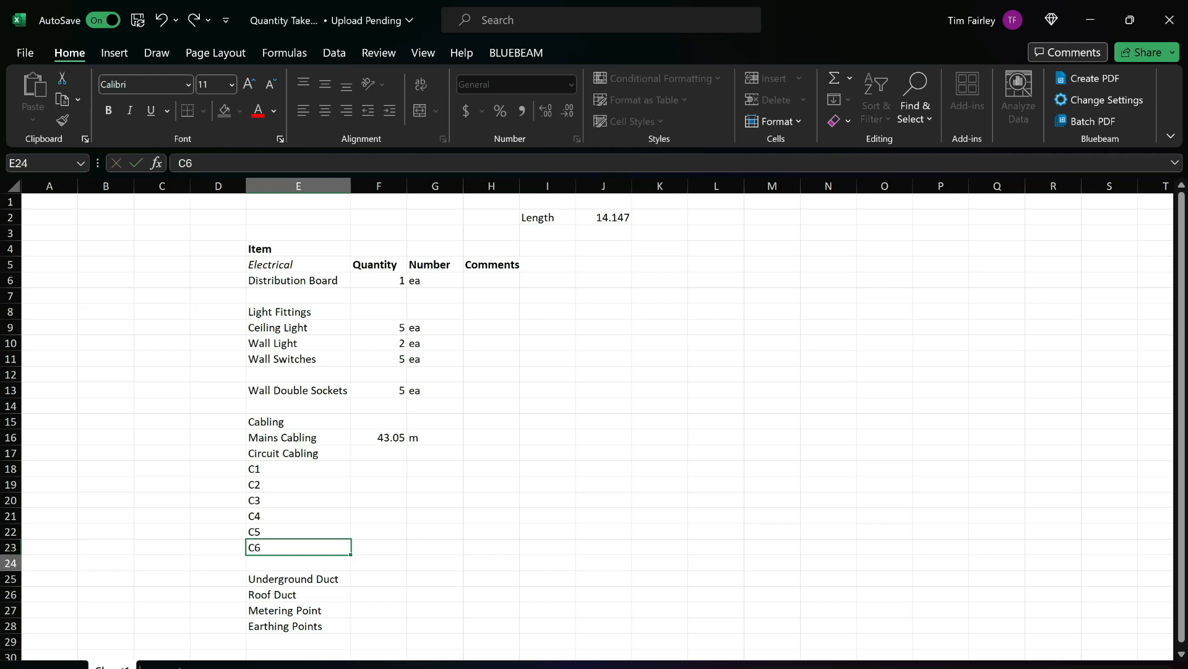
In Revu, measure a Polylength on the A1 site plan from the street line beside the car way up to the garage wall.
key("alt+Tab")
left_click_drag(974, 570, 721, 400)
scroll(721, 401, "down", 2)
mouse_move(783, 438)
left_mouse_down()
mouse_move(785, 268)
mouse_move(996, 369)
mouse_move(981, 507)
mouse_move(886, 304)
mouse_move(916, 327)
left_mouse_up()
mouse_move(1062, 526)
left_mouse_down()
mouse_move(875, 489)
mouse_move(754, 419)
mouse_move(832, 454)
left_mouse_up()
mouse_move(388, 282)
left_mouse_down()
mouse_move(419, 344)
mouse_move(523, 344)
left_mouse_up()
scroll(523, 344, "up", 10)
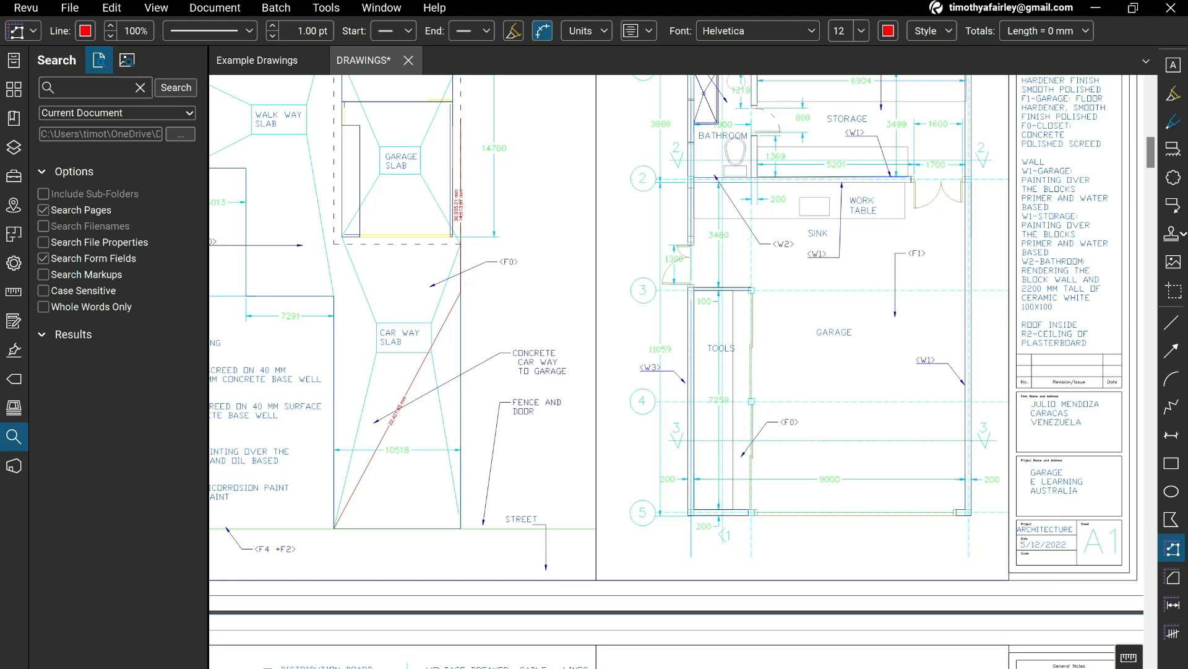
left_click(483, 528)
left_click(482, 293)
left_click(461, 118)
double_click(450, 108)
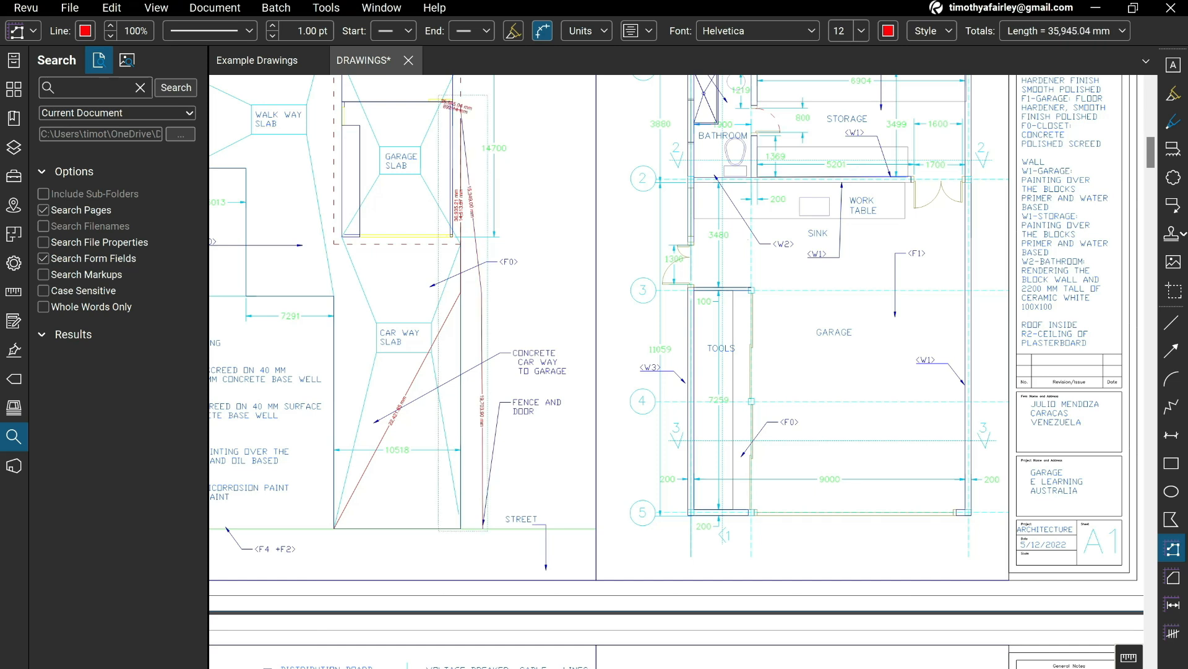
Switch to Excel and add circuit C7 directly beneath C6 in the Circuit Cabling list.
key("ctrl")
scroll(451, 106, "up", 4)
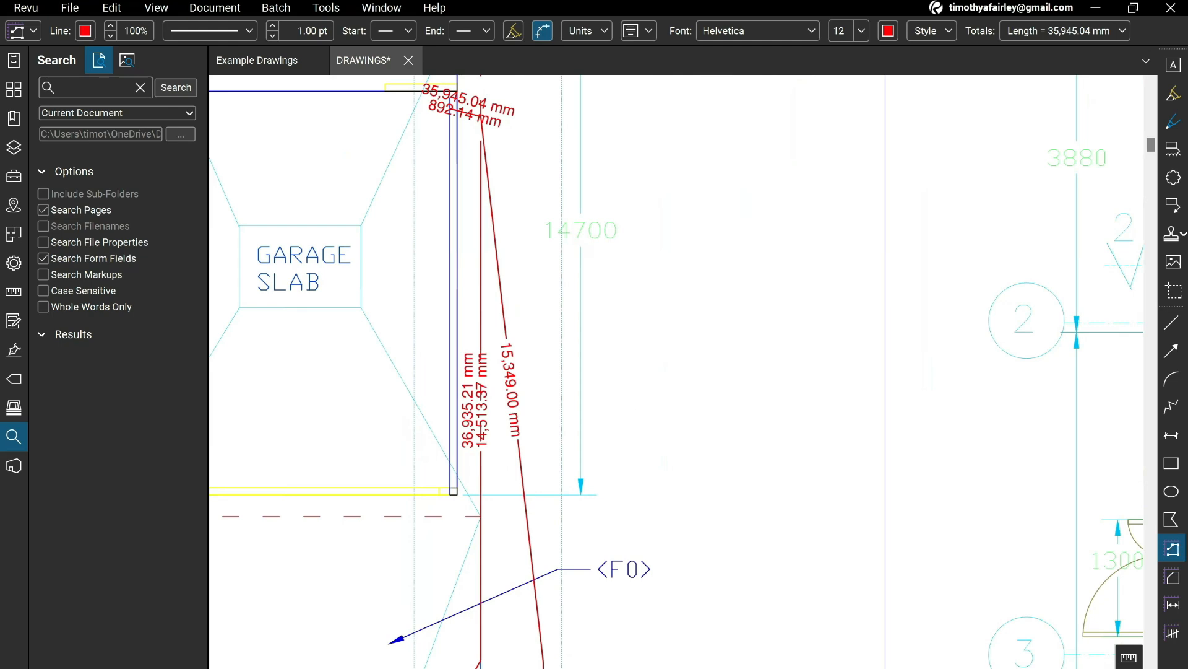
scroll(554, 349, "down", 2)
key("alt+Tab")
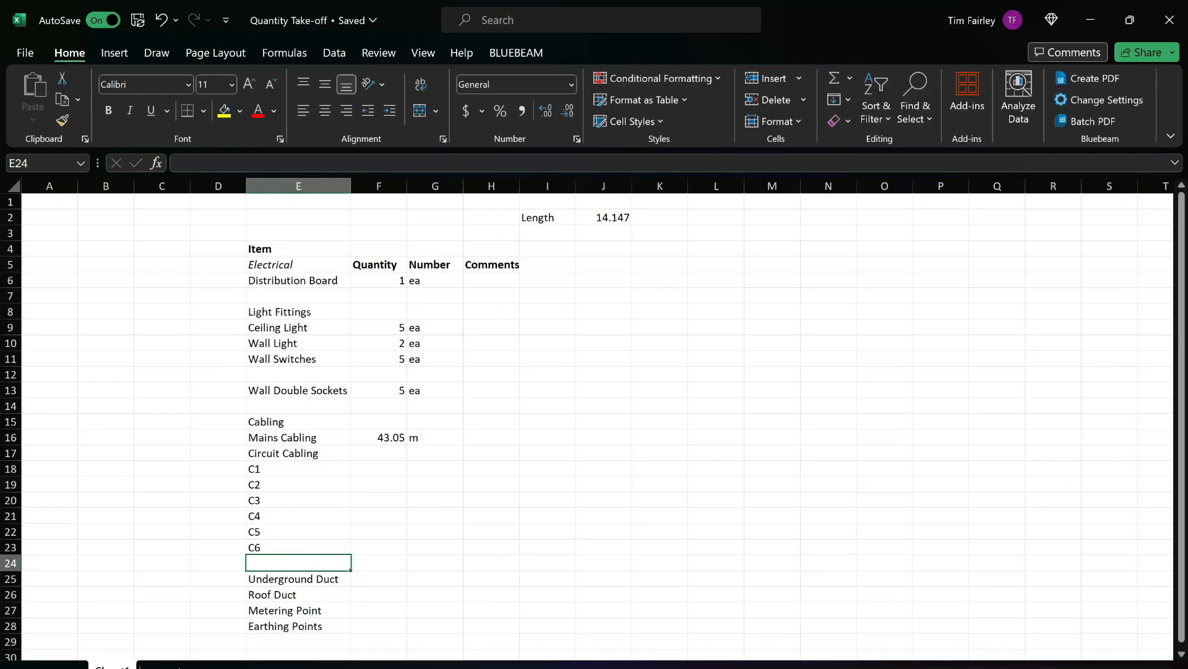
type("C7")
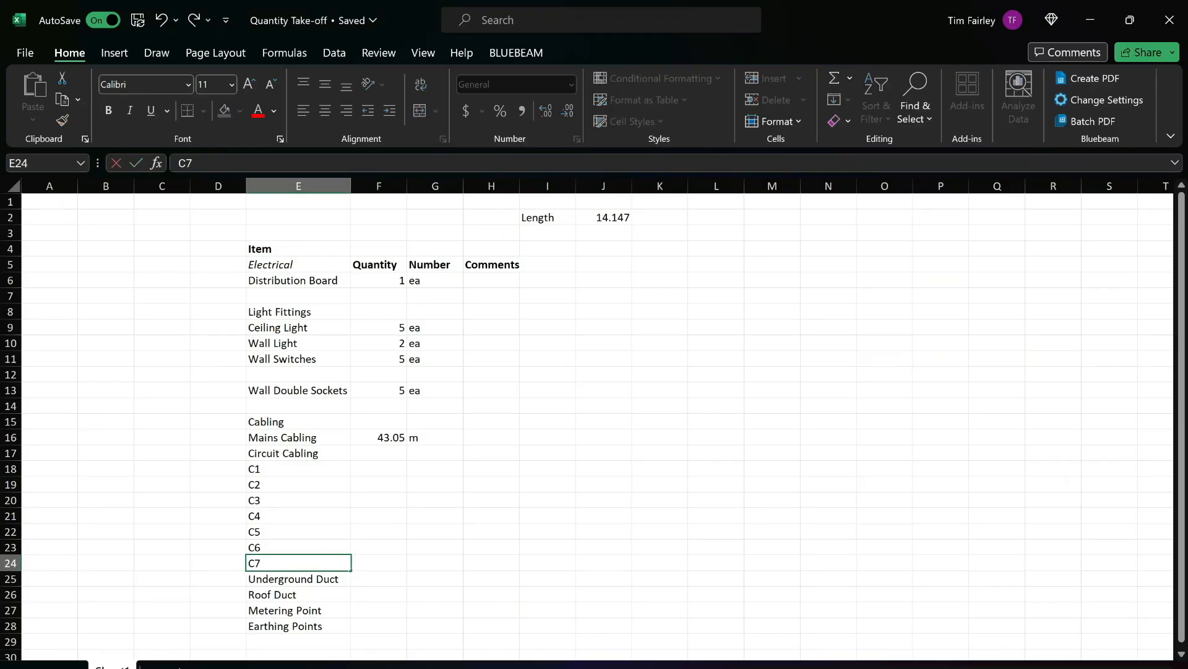
key("Return")
Insert two blank rows at row 25, between C7 and Underground Duct.
left_click_drag(11, 579, 11, 594)
right_click(320, 592)
left_click(365, 398)
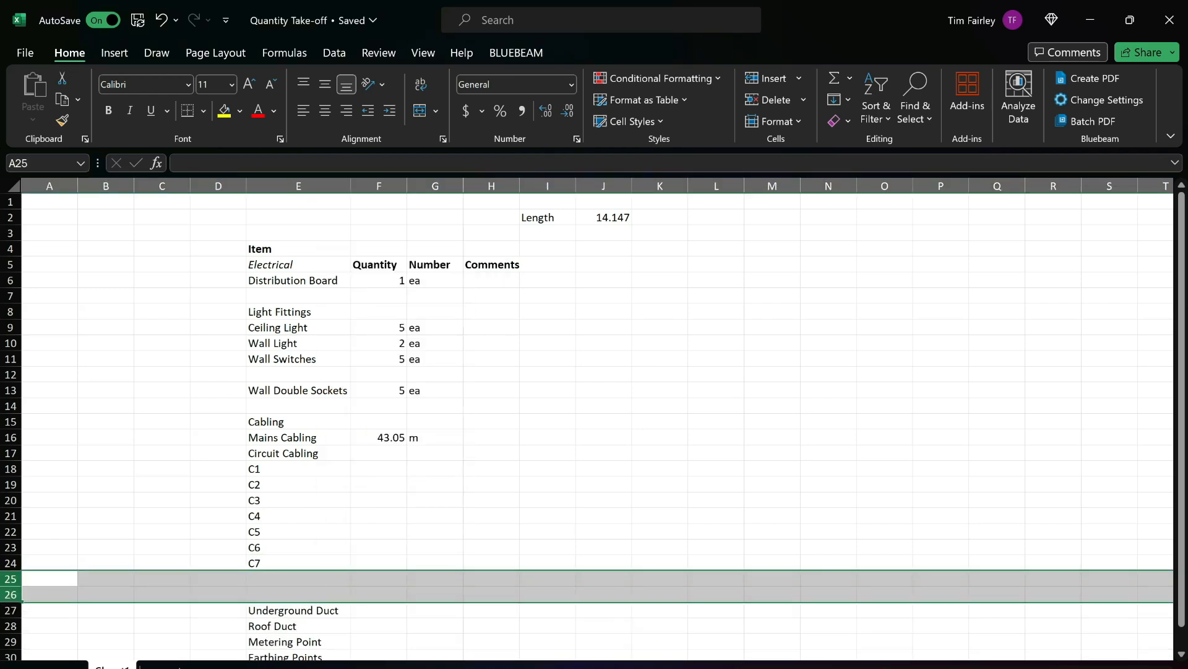
In Revu, examine the circuit routes from the distribution board on the E1 electricity plan, including C7 to the car way door.
key("alt+Tab")
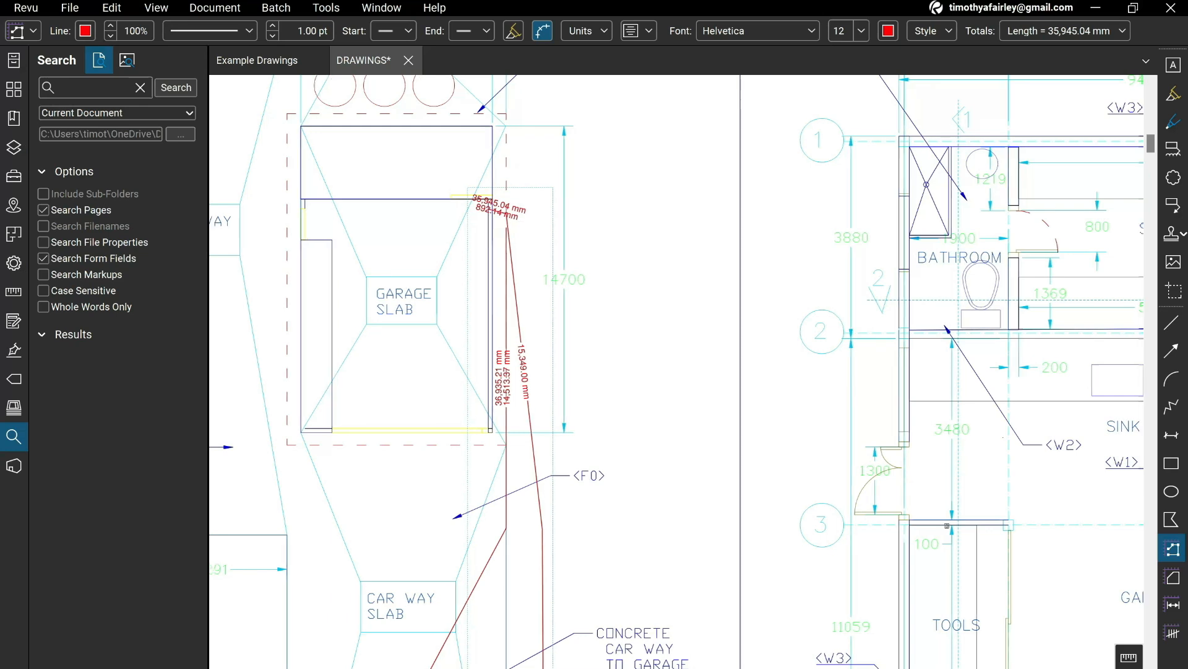
scroll(549, 309, "down", 3)
scroll(592, 372, "down", 10)
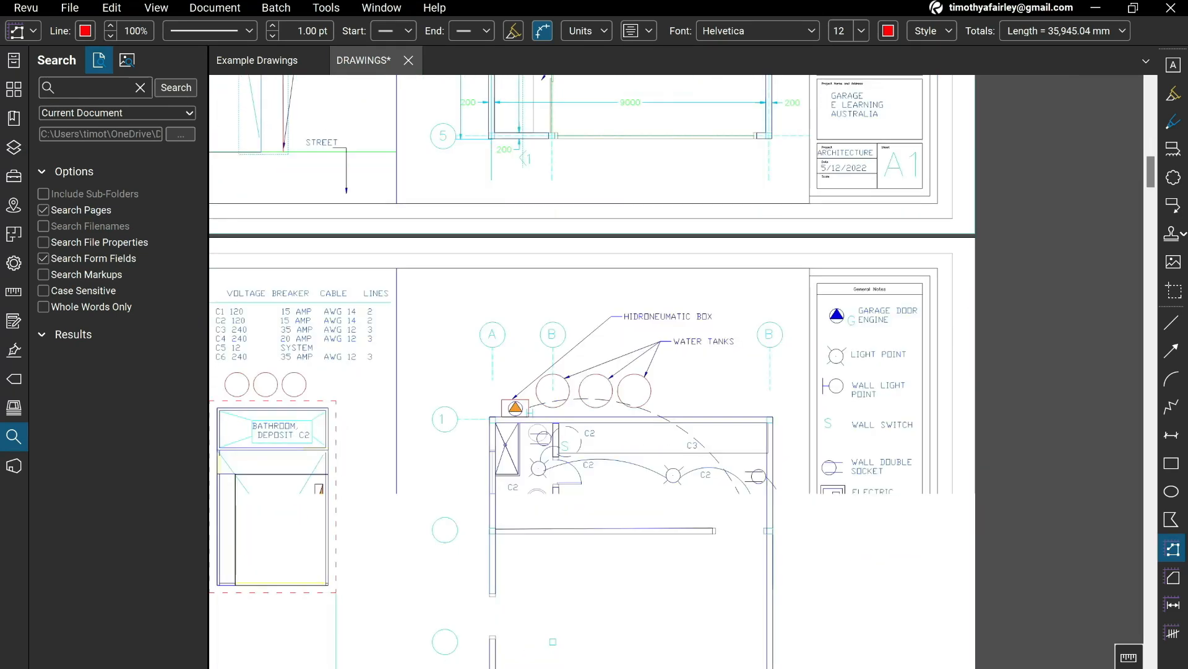
scroll(603, 384, "up", 3)
scroll(604, 381, "down", 3)
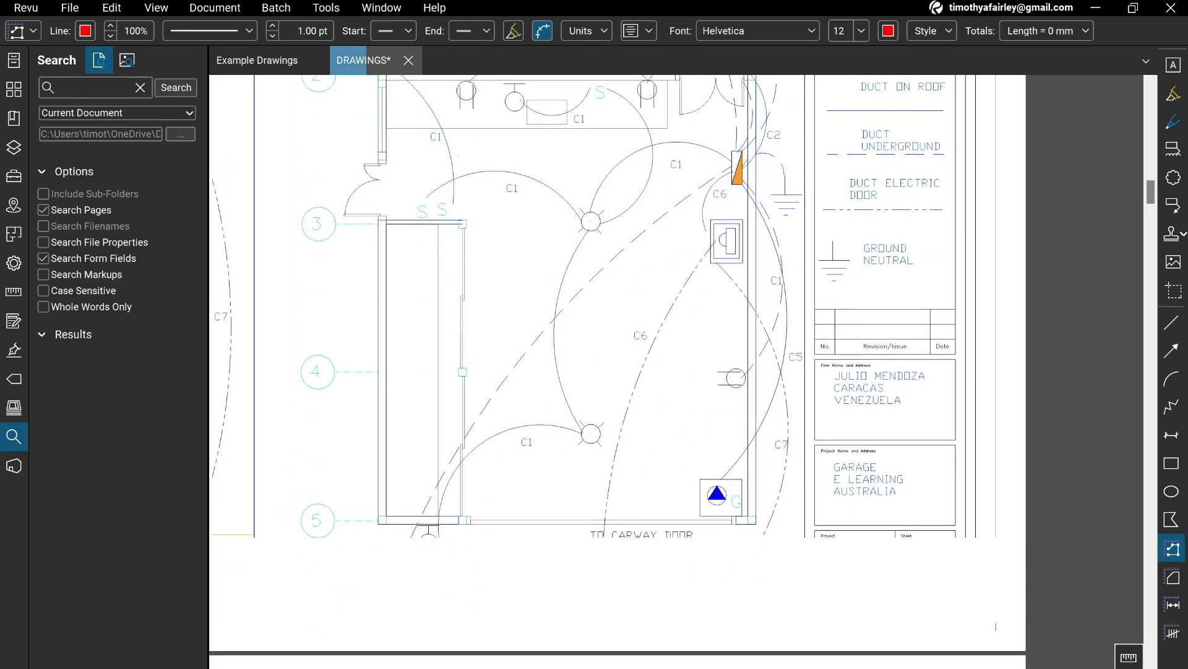
scroll(605, 380, "down", 1)
scroll(724, 275, "up", 2)
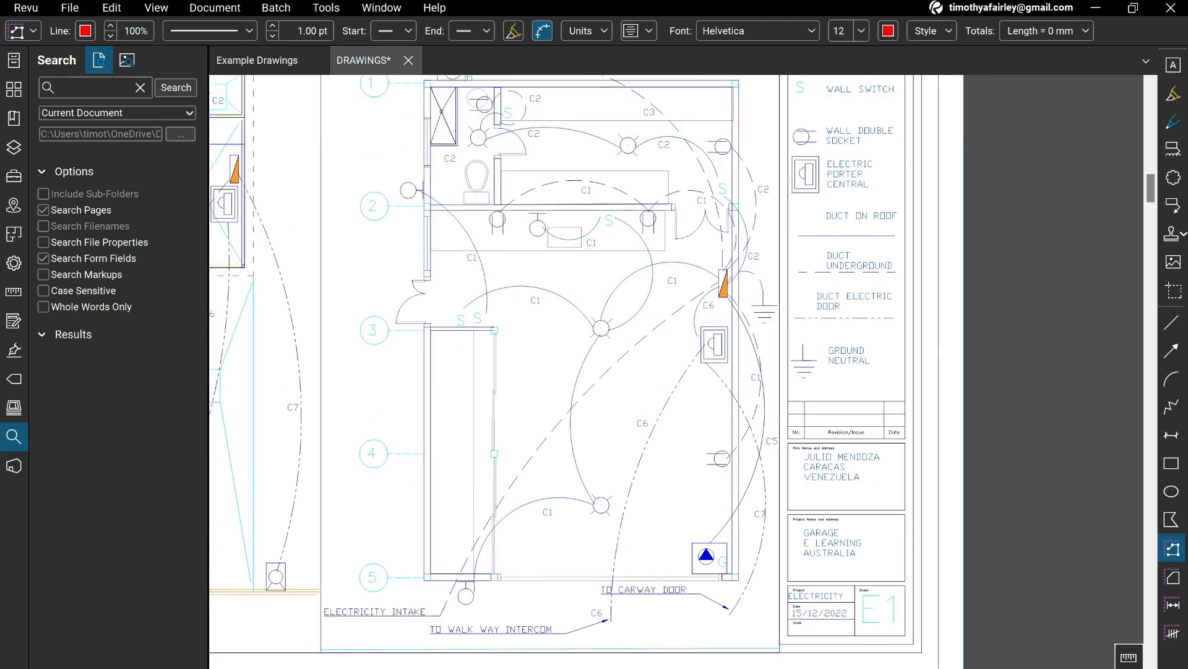
In Excel, enter a quantity of 37 with the unit m for circuit C7.
key("alt+Tab")
scroll(594, 427, "down", 2)
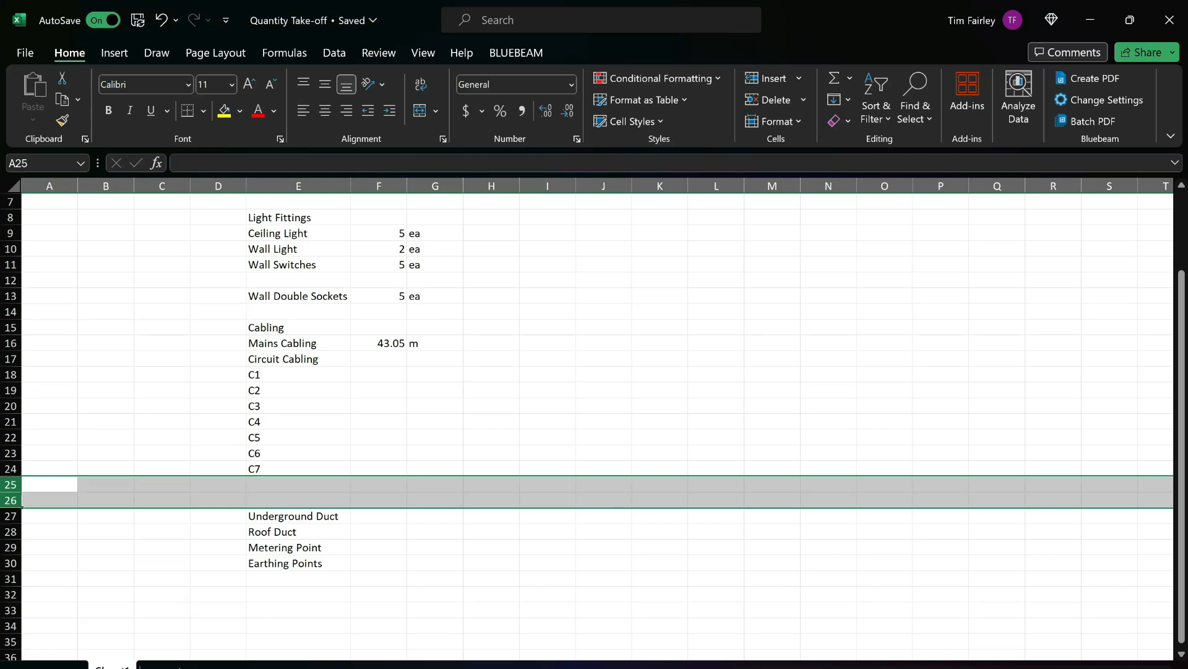
left_click(378, 468)
type("47")
key("BackSpace")
key("BackSpace")
type("37m")
key("Return")
key("Up")
type("37")
key("Tab")
type("m")
key("Return")
Calculate the C7 length with a 4 m addition and 5% allowance in H24 using =(F24+4)*1.05.
key("Up")
key("Up")
key("Right")
key("Right")
key("Down")
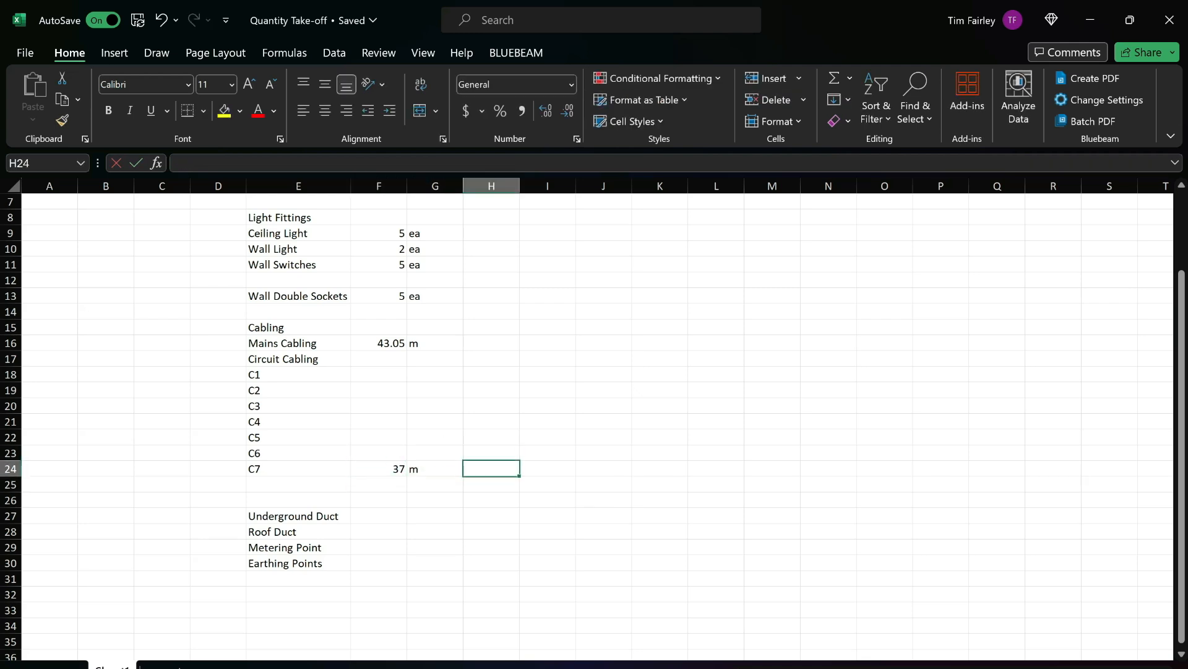
type("=")
key("Left")
key("Left")
type("+")
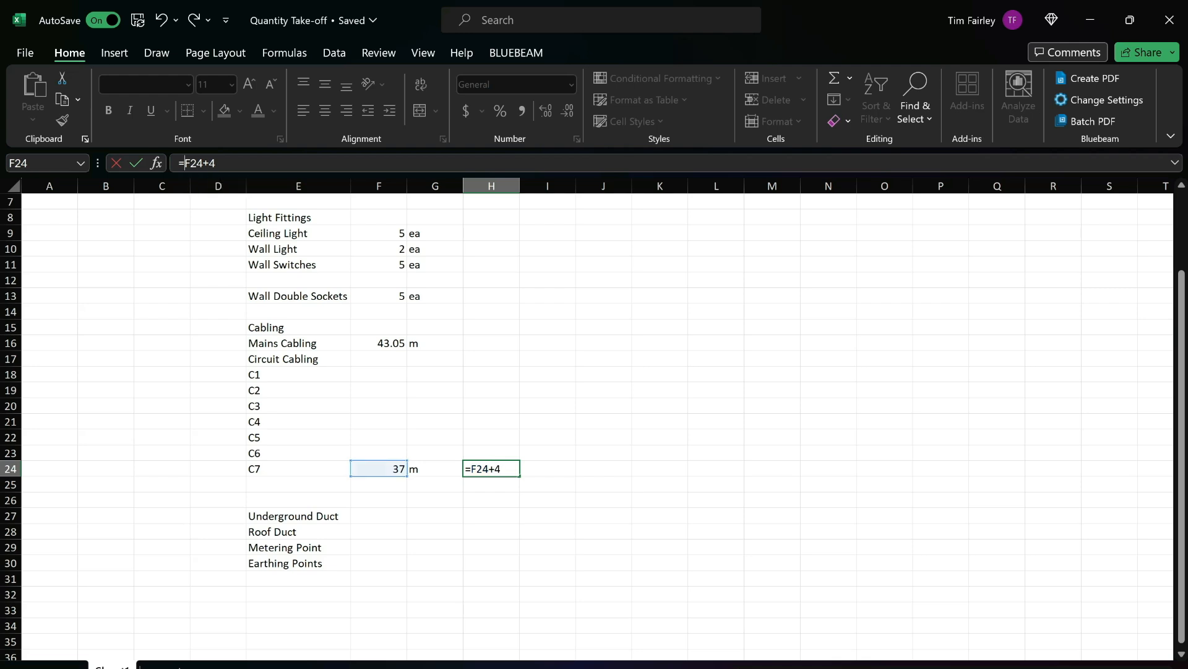
type("(")
type("1.05")
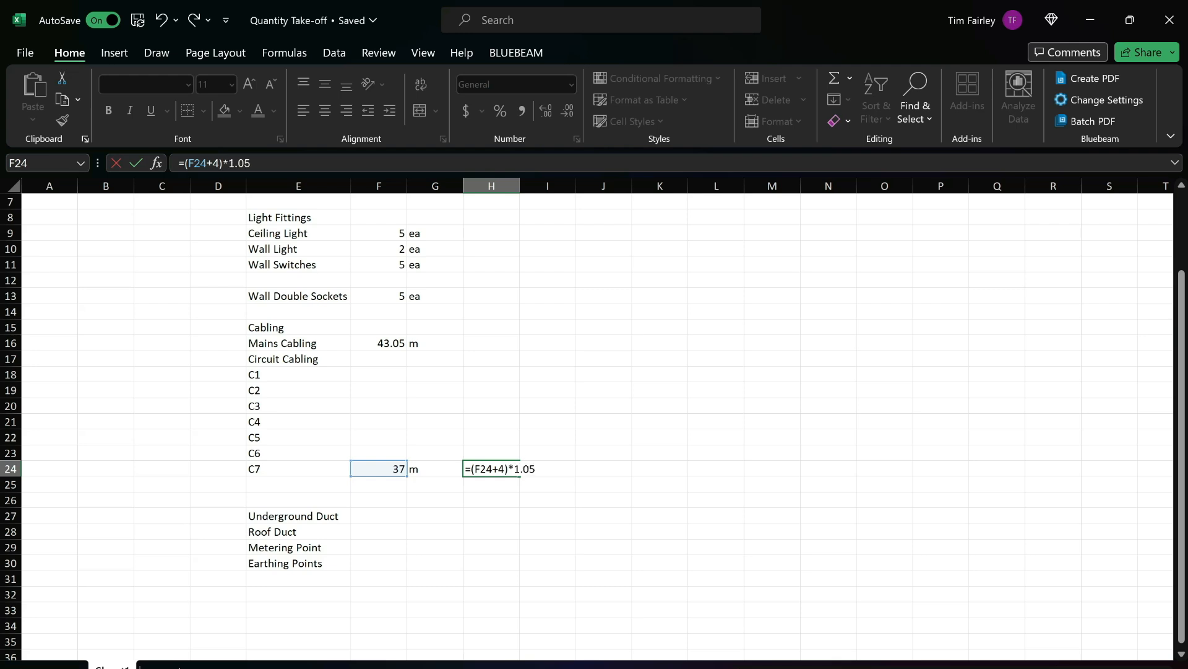
key("Return")
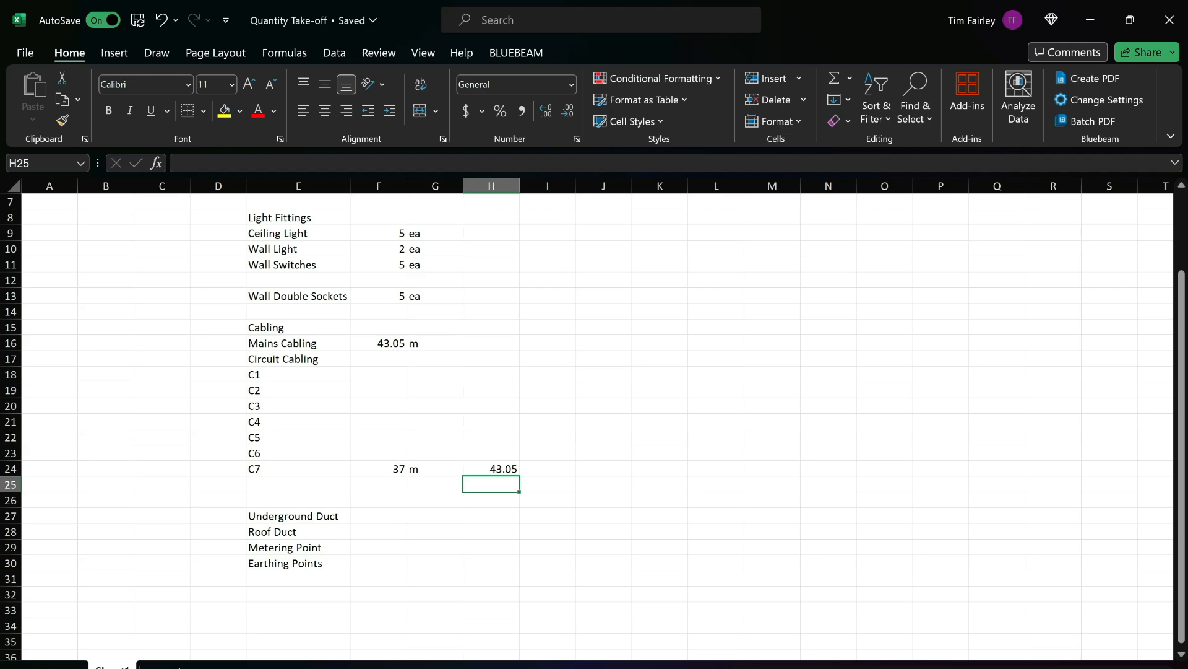
In Revu, measure a C1 Polylength from the distribution board through both garage ceiling lights to the wall light by grid line 5.
key("alt+Tab")
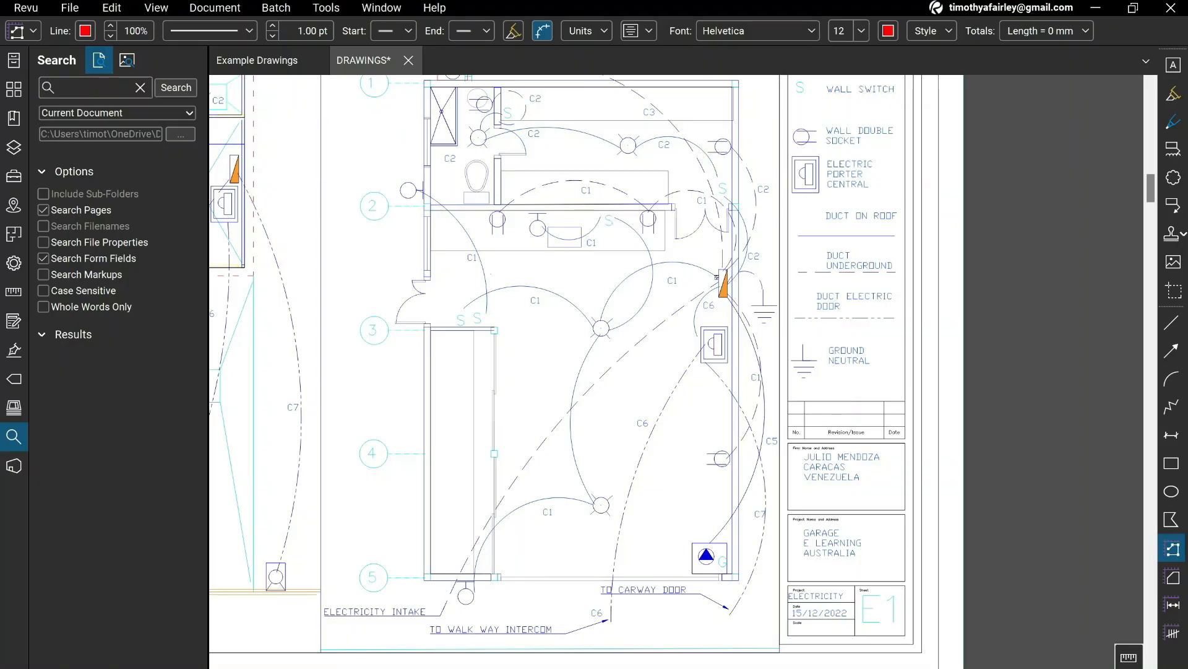
left_click(718, 278)
left_click(601, 328)
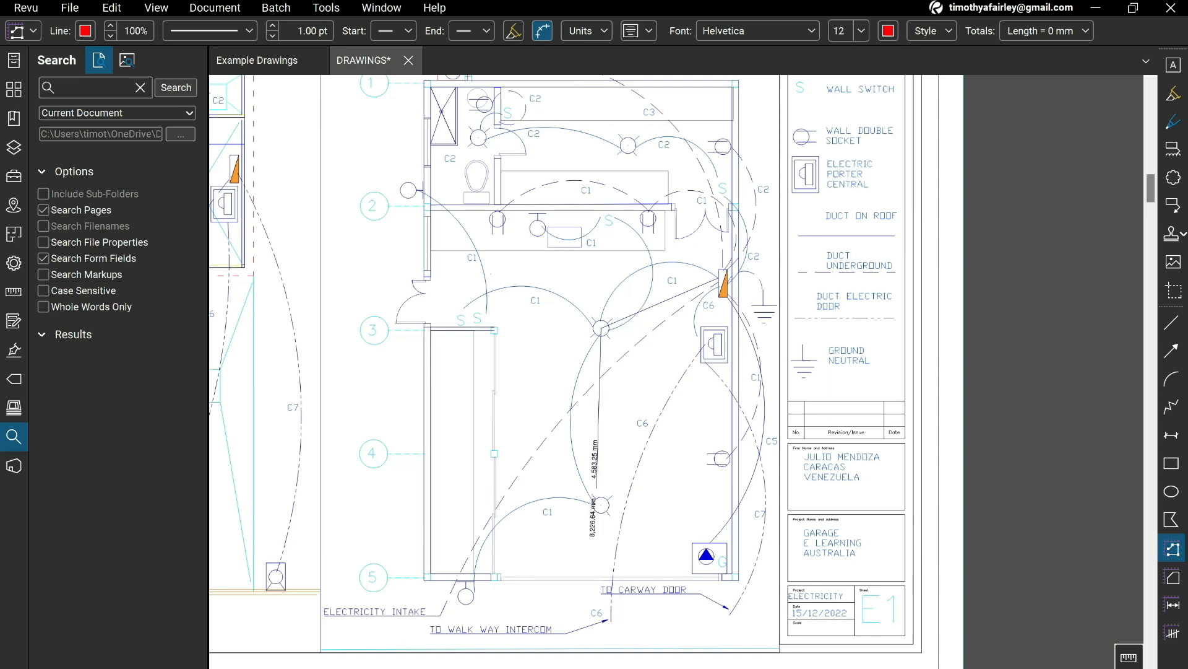
left_click(601, 505)
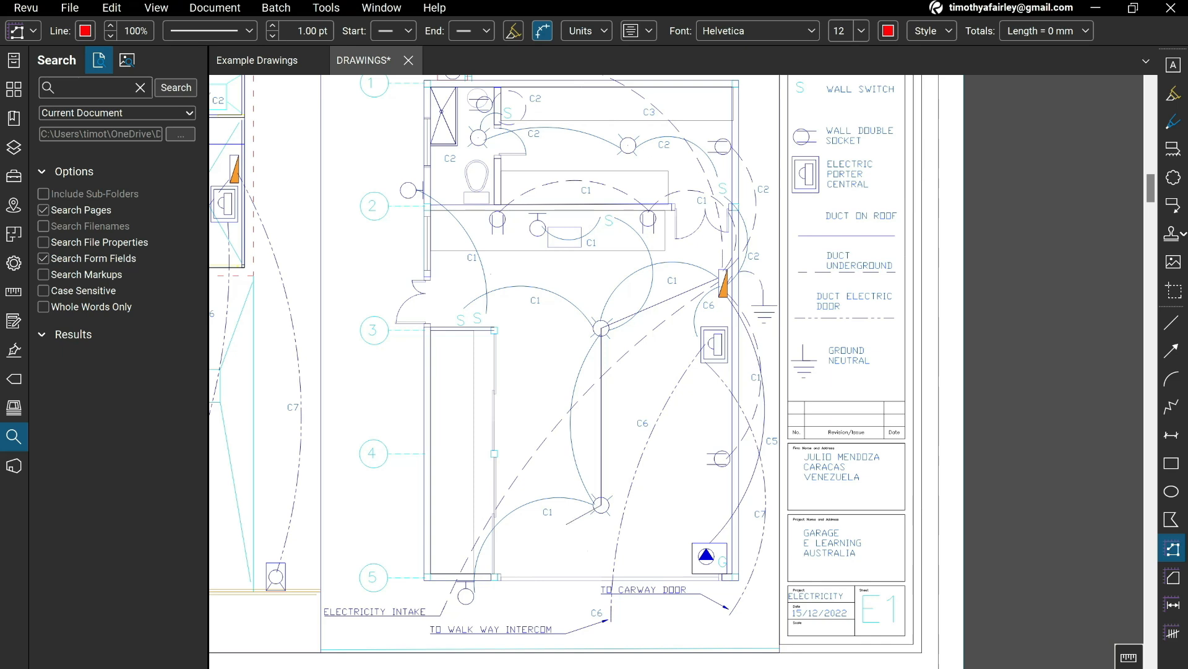
double_click(468, 580)
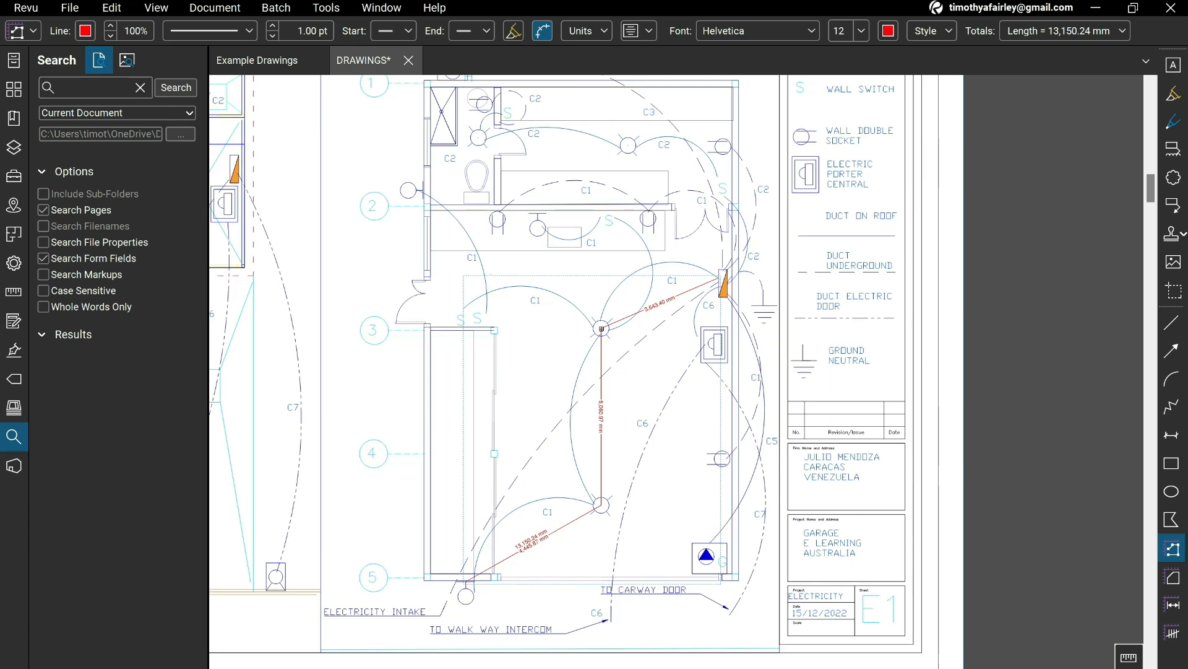
Measure a second C1 Polylength from the ceiling light near grid line 3 via the door switches to the wall light by grid line 2.
left_click(601, 328)
left_click(463, 316)
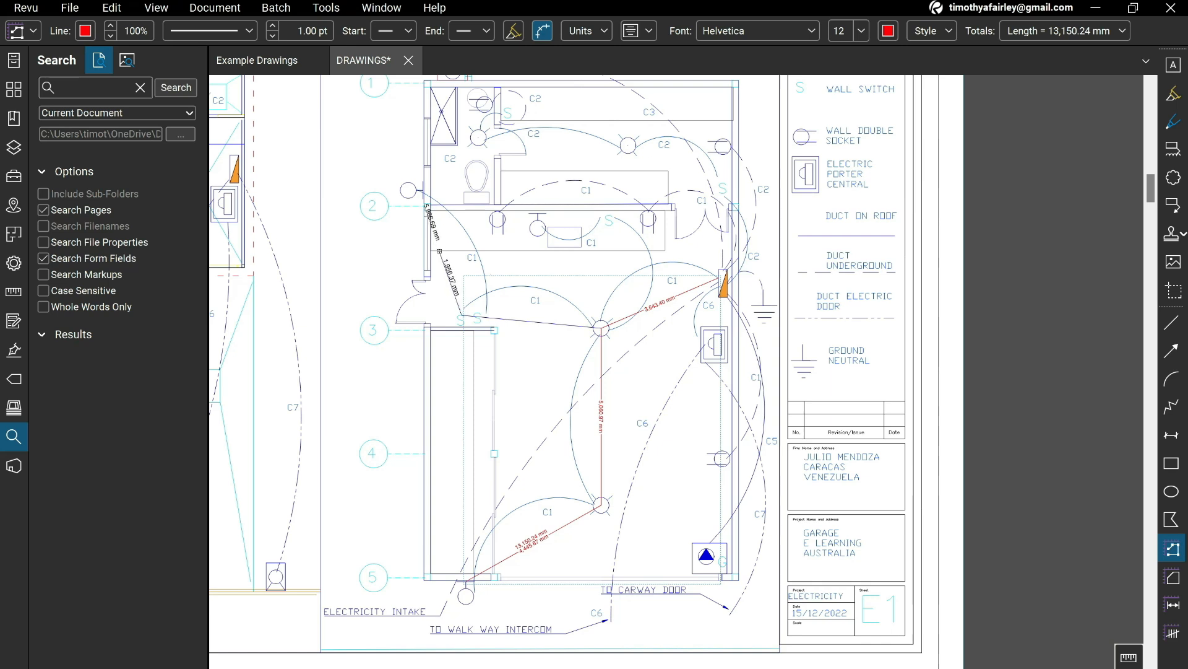
double_click(417, 190)
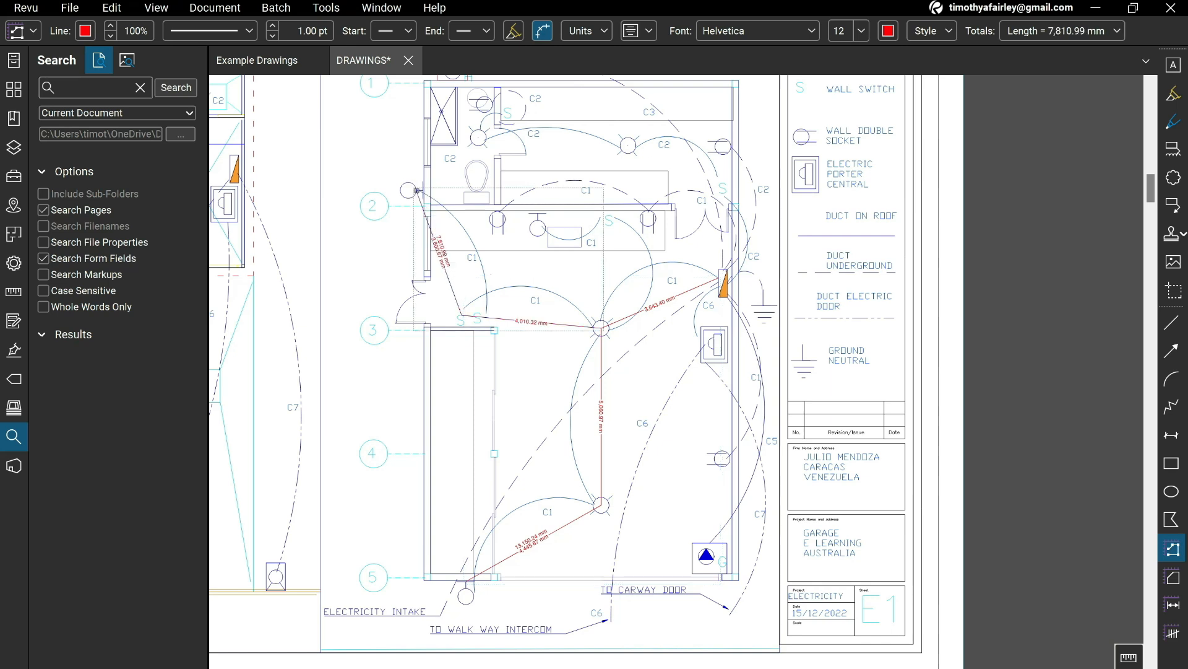
Measure the C1 branch from the same ceiling light via the sink-side switch to the wall light, and reroute the other branch through the second door switch.
scroll(493, 298, "up", 3)
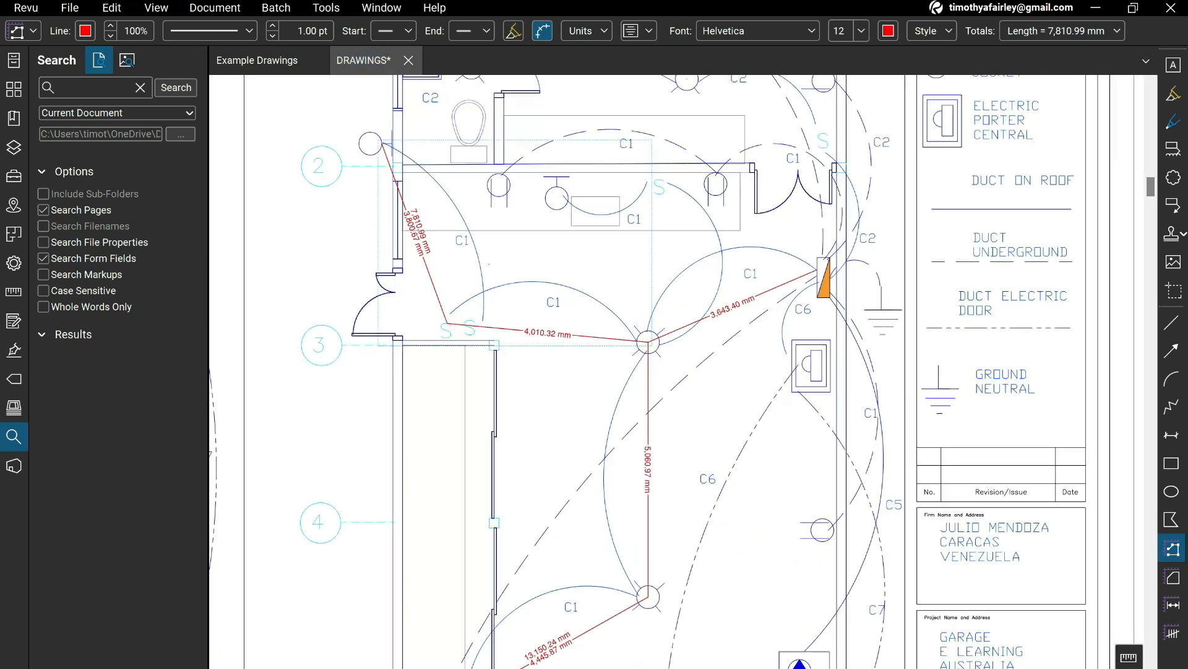
scroll(494, 299, "down", 3)
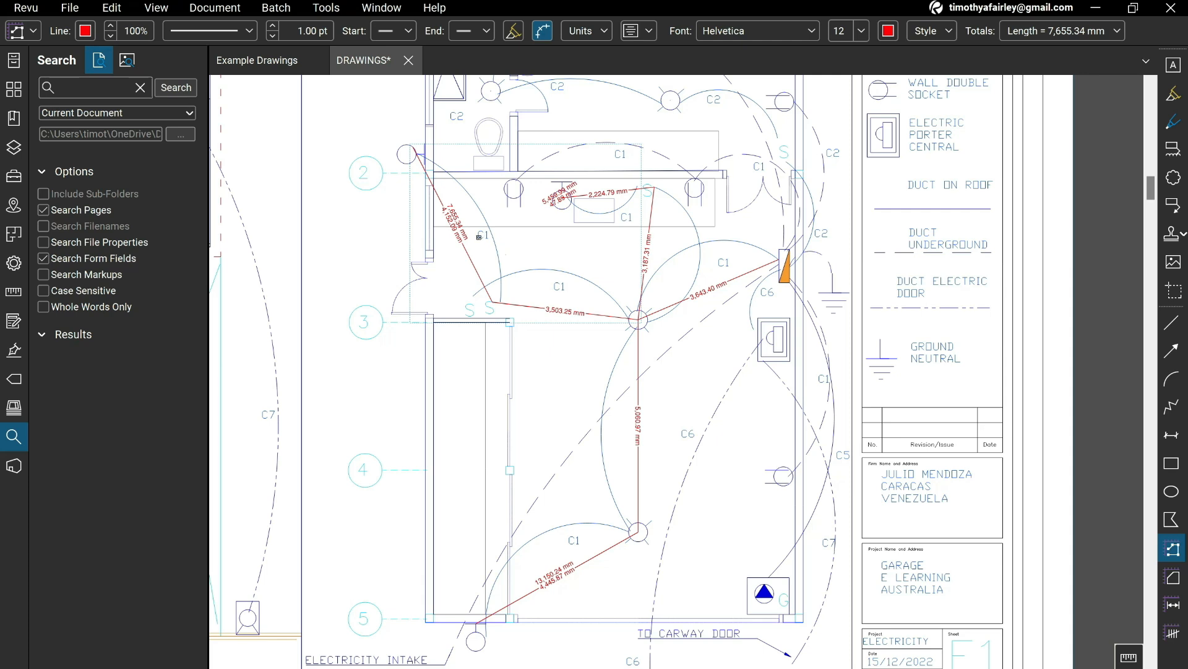
scroll(596, 200, "up", 3)
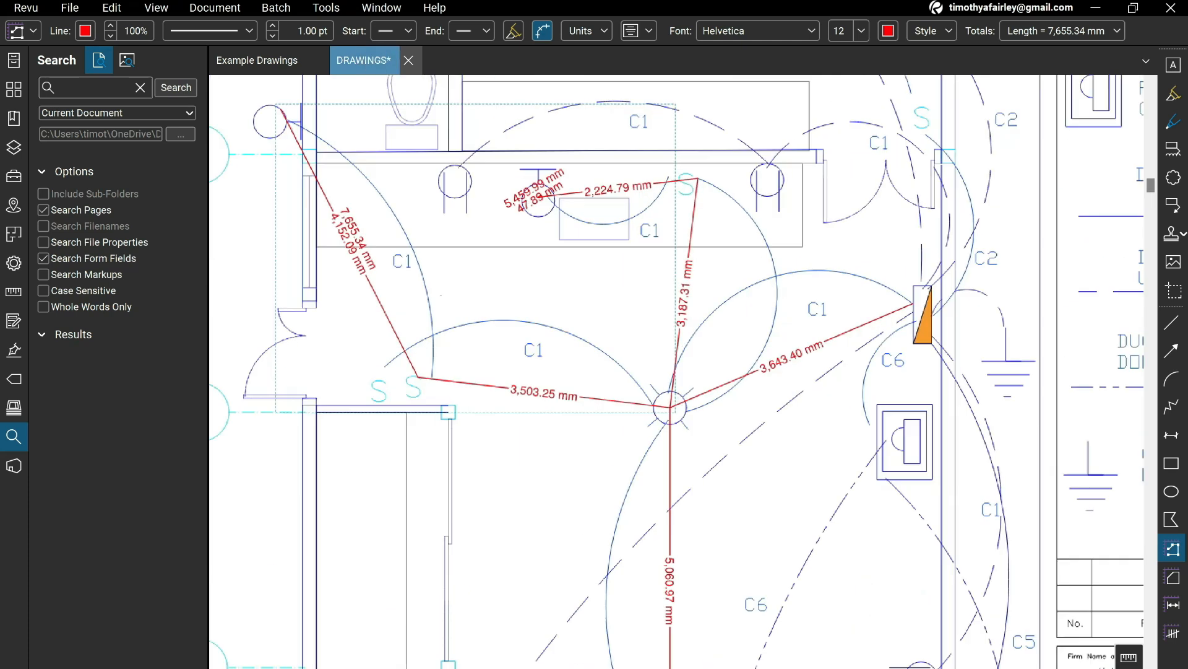
scroll(596, 200, "down", 1)
In Excel, enter the C1 run lengths 17, 7.5 and 5.5 in cells H18 to J18, checking the Revu measurements.
key("alt+Tab")
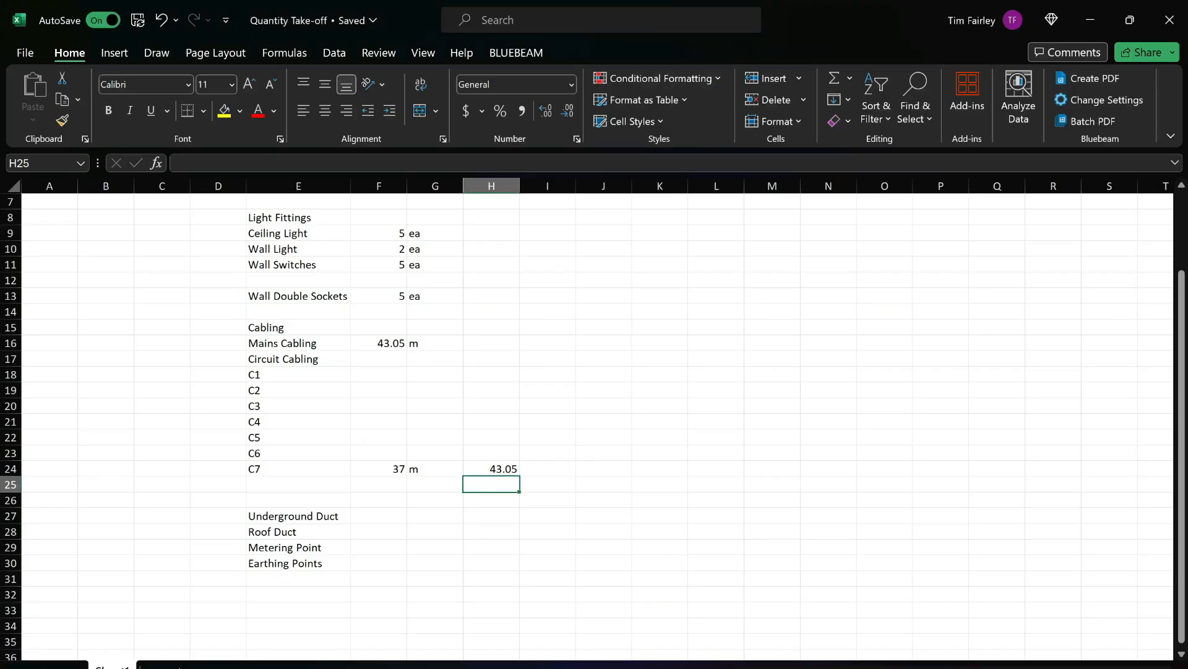
left_click(492, 375)
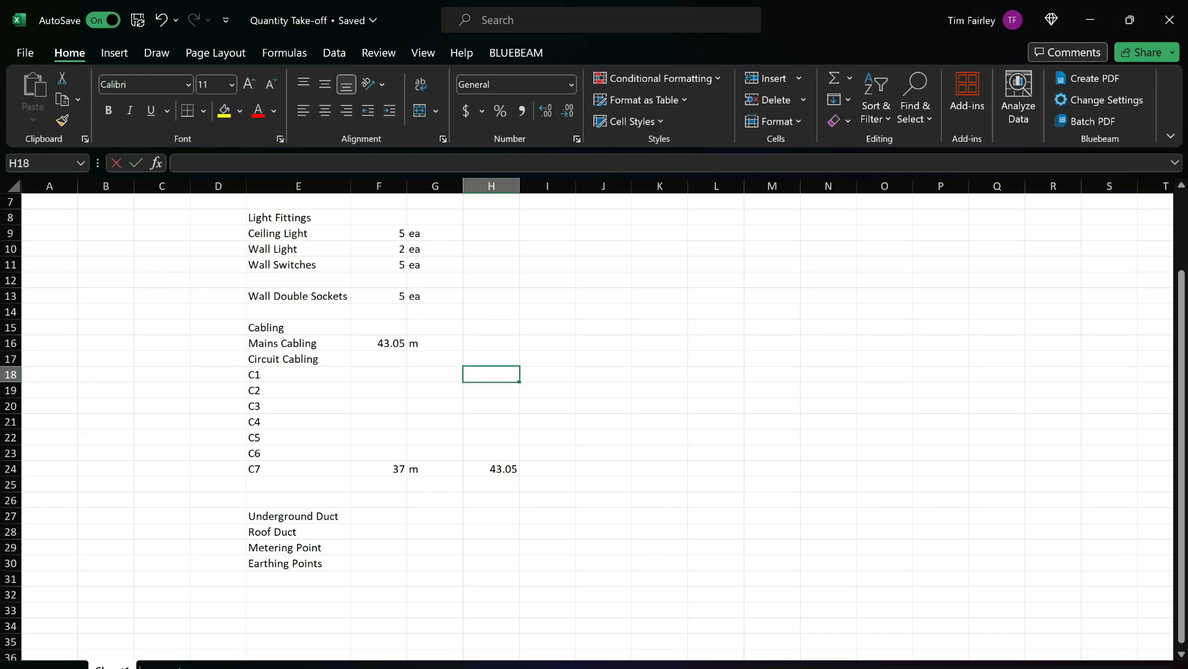
type("17")
key("Tab")
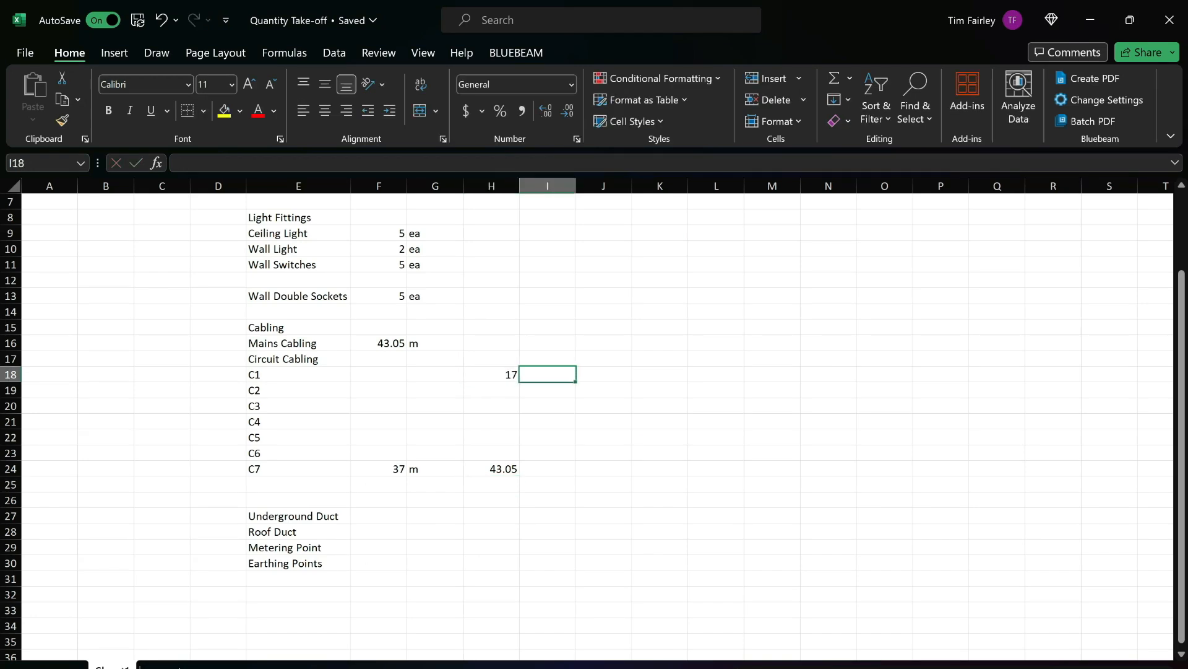
key("alt+Tab")
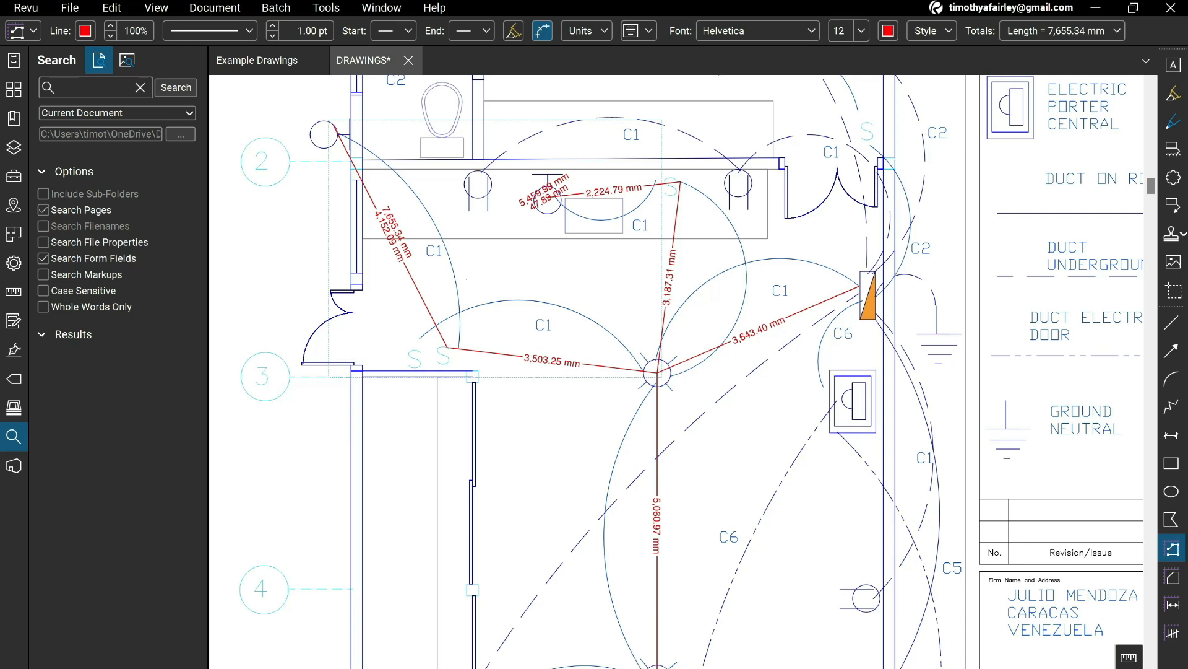
key("alt+Tab")
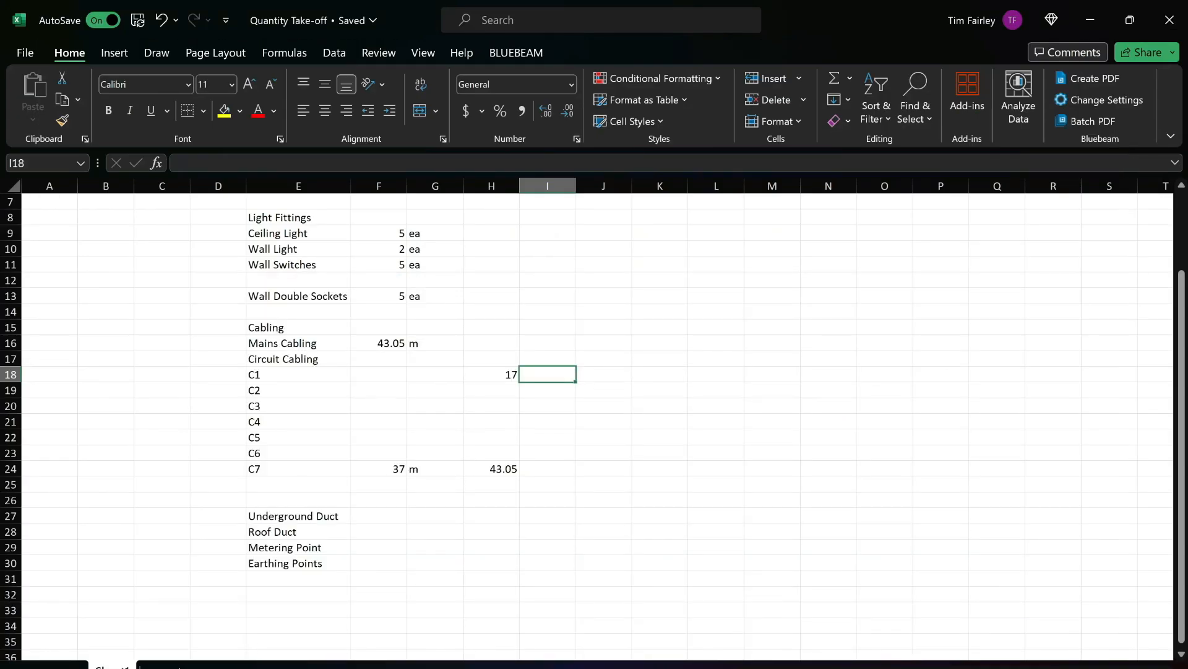
type("7.5")
key("Tab")
type("5.5")
key("Return")
key("Up")
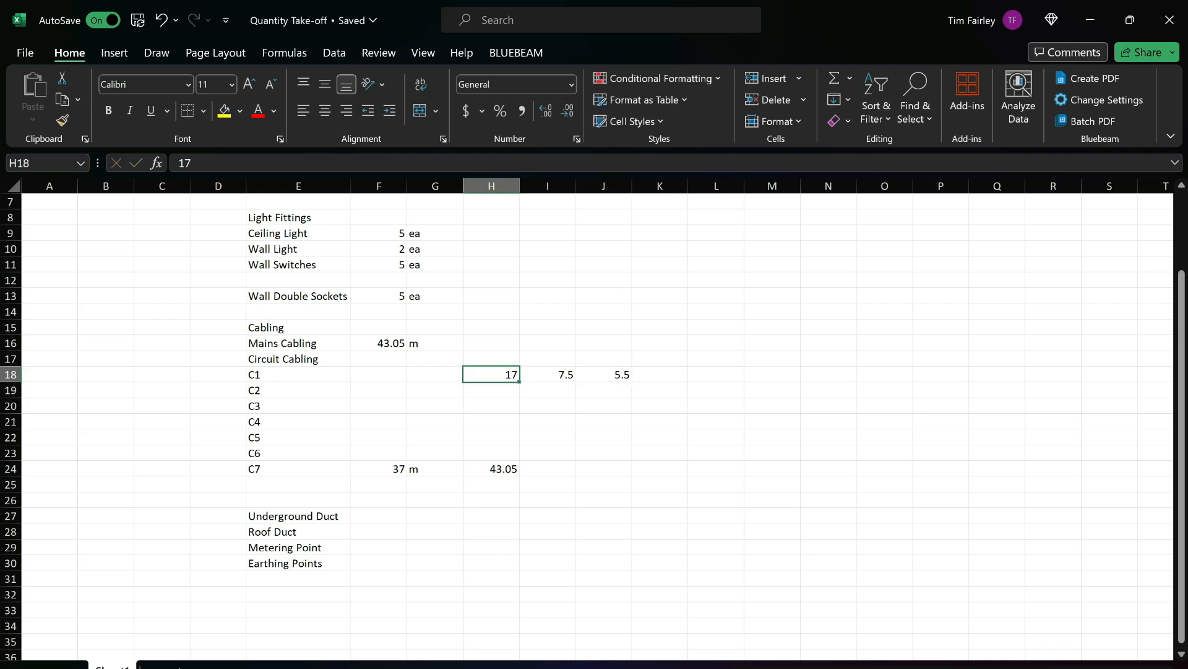
Total the C1 run lengths in the quantity cell F18 with a SUM of H18:J18.
key("Left")
key("Left")
type("=SUM(")
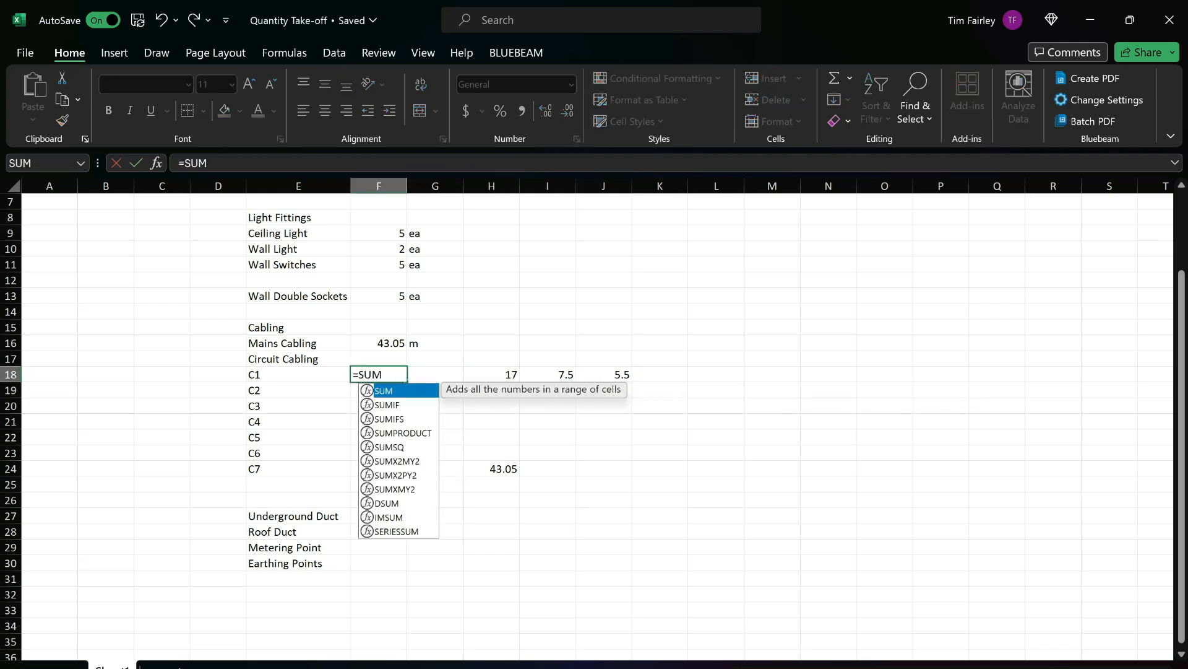
key("Right")
key("Right")
key("ctrl+shift+Right")
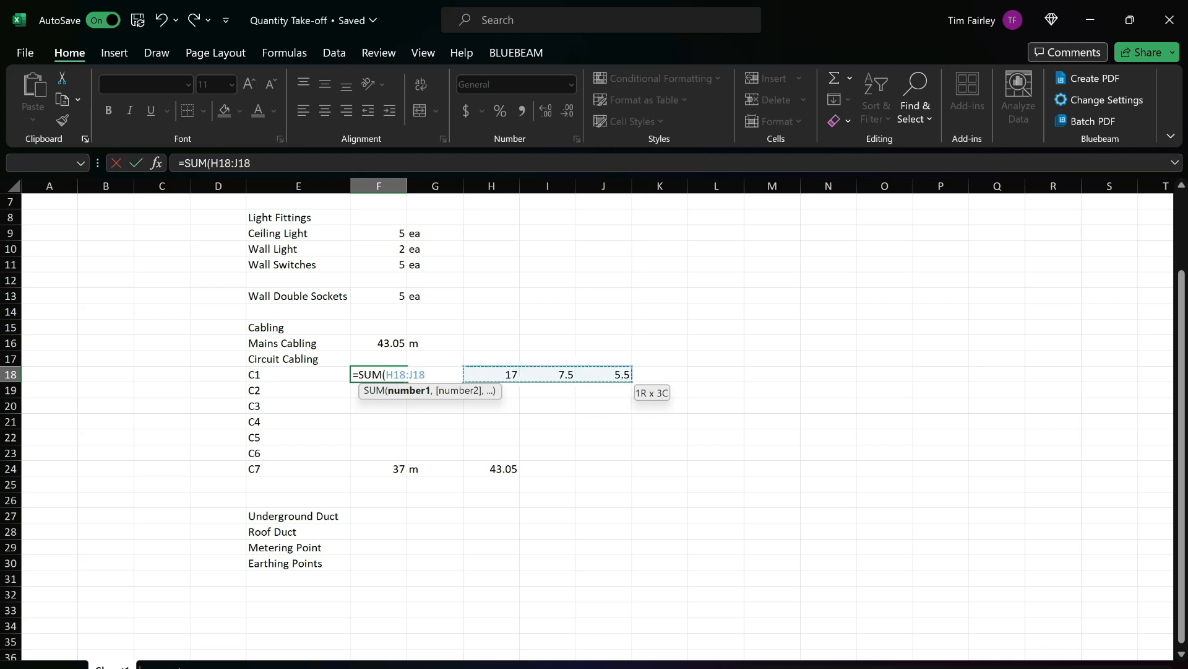
key("Return")
Enter the lowercase unit m beside the C1 quantity in G18.
key("Up")
key("Right")
type("M")
key("Return")
key("Up")
type("m")
key("Return")
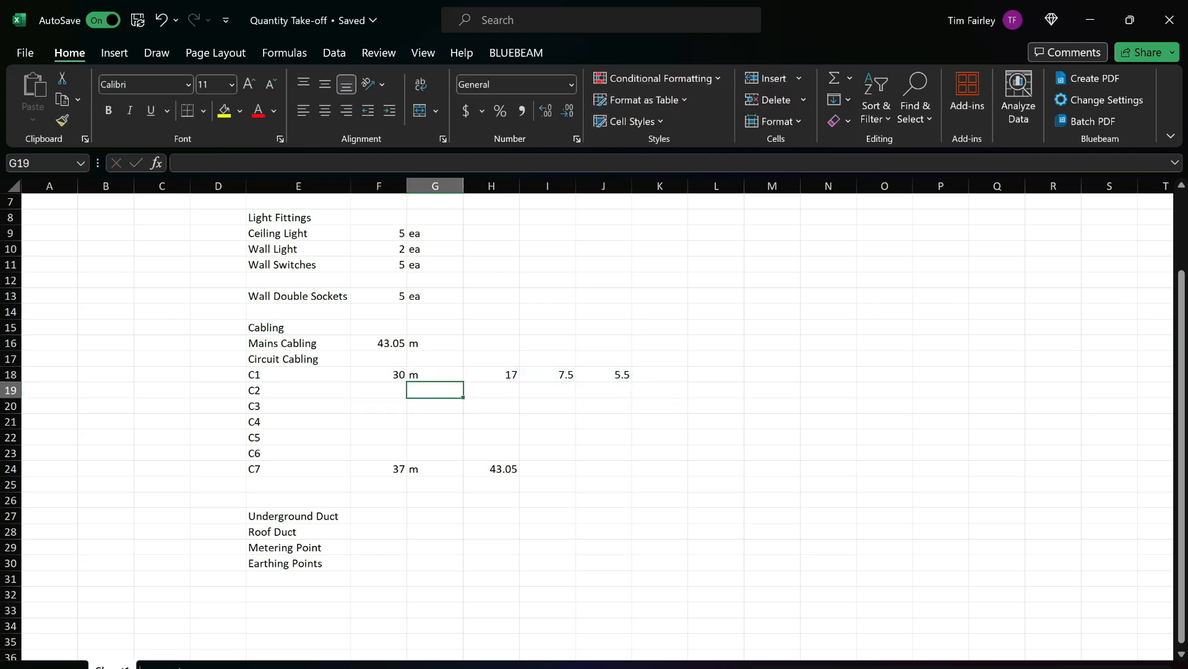
Replace the SUM formula in the C1 quantity cell F18 with its calculated value.
key("Up")
key("Right")
key("ctrl+shift+Right")
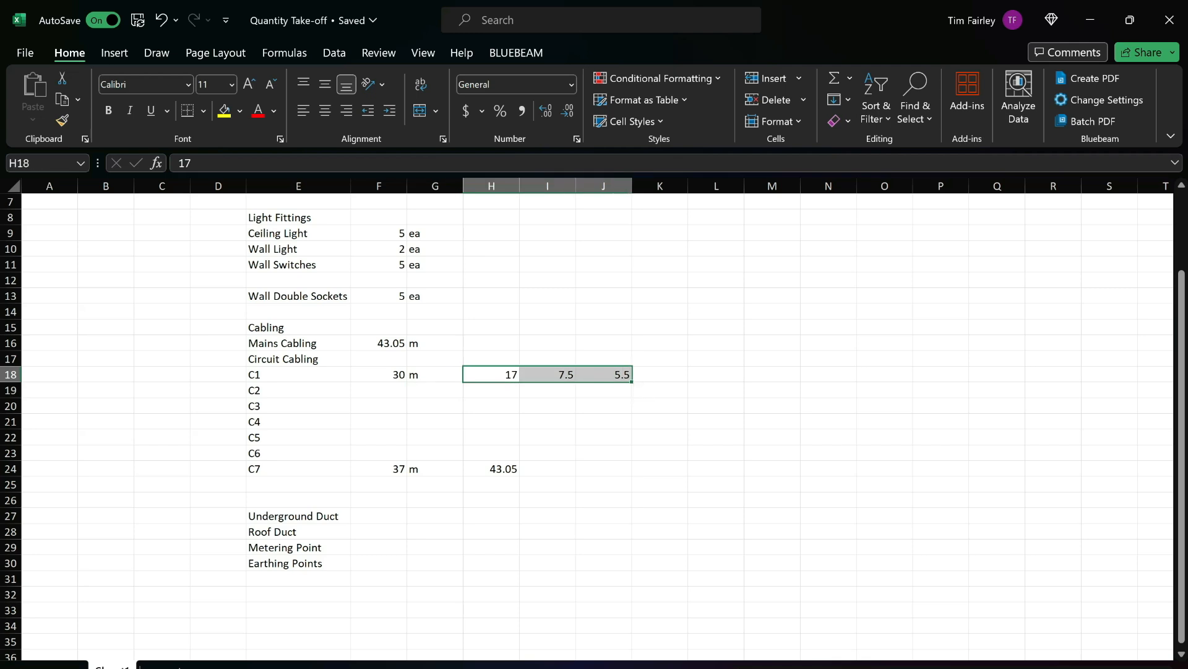
key("Left")
key("Left")
key("F2")
key("Return")
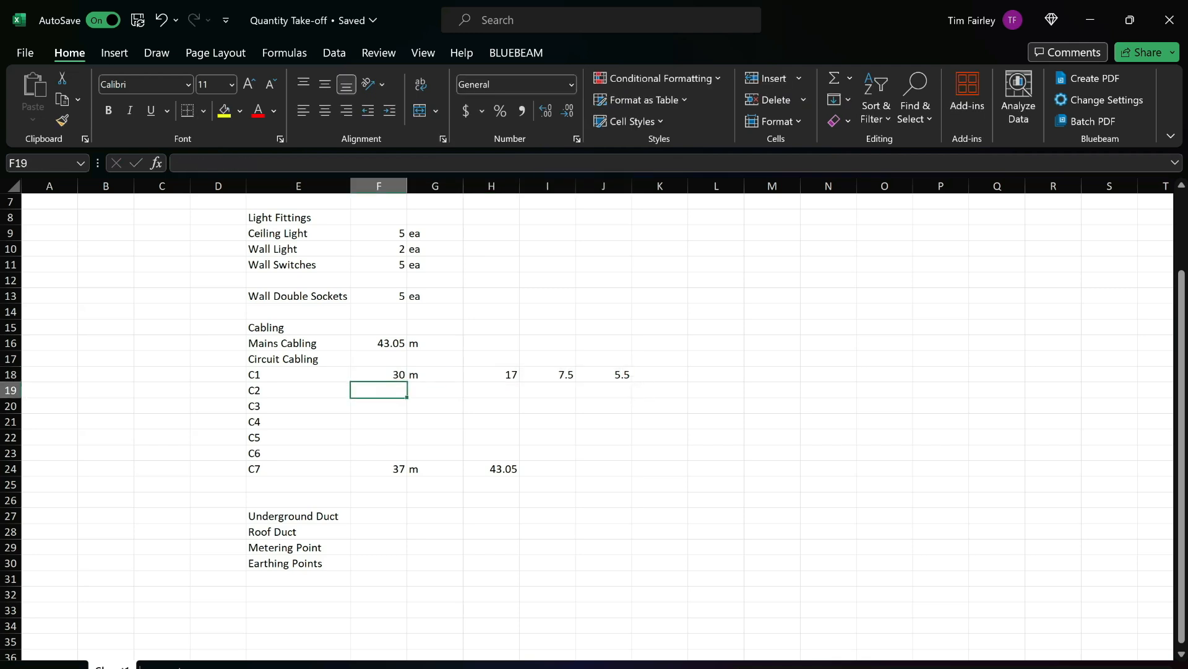
Clear the three C1 run lengths from H18:J18 and select the C2 quantity cell.
key("Up")
key("Right")
key("Right")
key("shift+Right")
key("shift+Right")
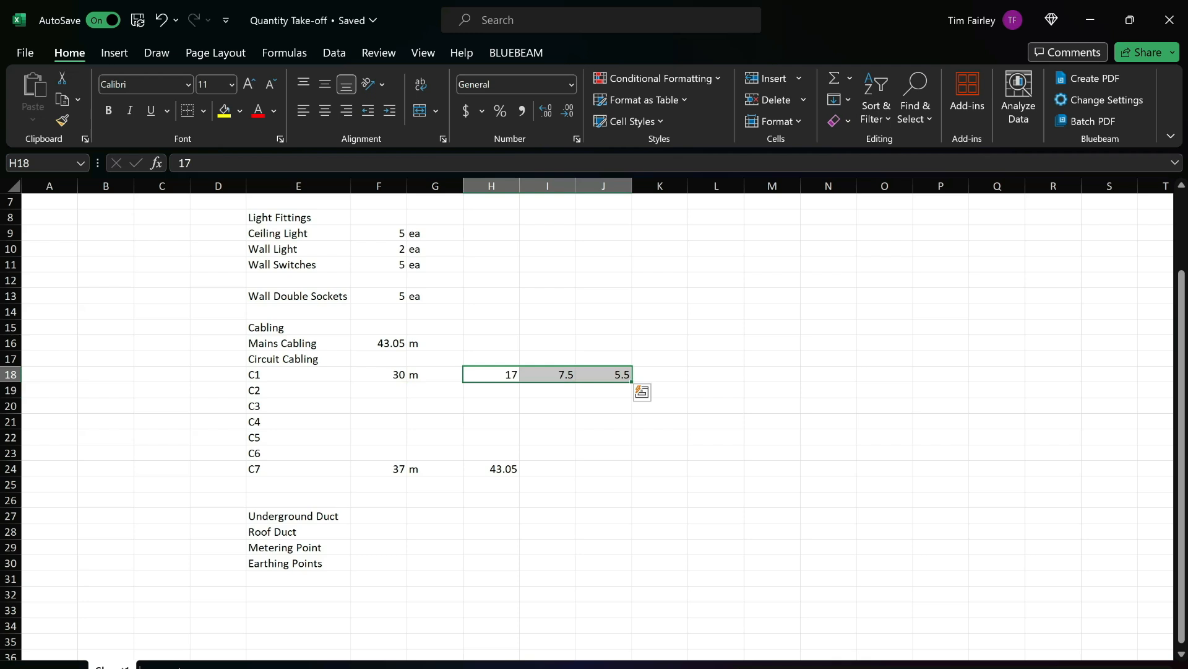
key("Delete")
left_click(378, 390)
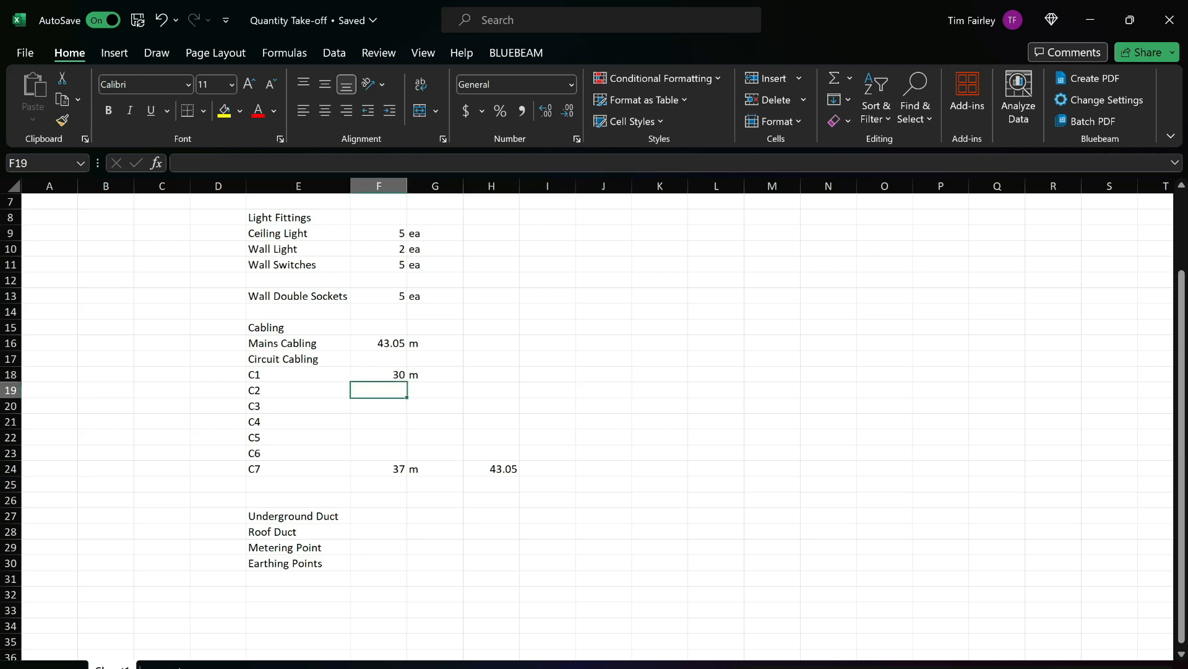
Switch to Bluebeam Revu and delete the C1 cable length measurements from the garage electrical plan.
key("alt+Tab")
scroll(729, 391, "down", 2)
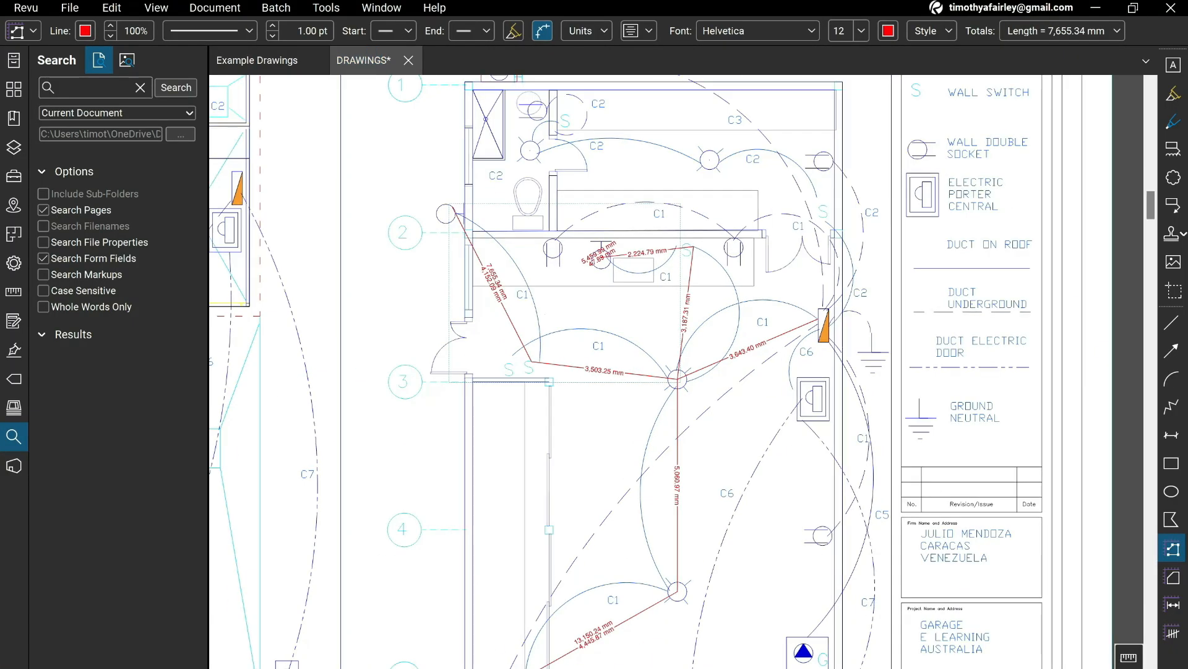
scroll(721, 391, "down", 1)
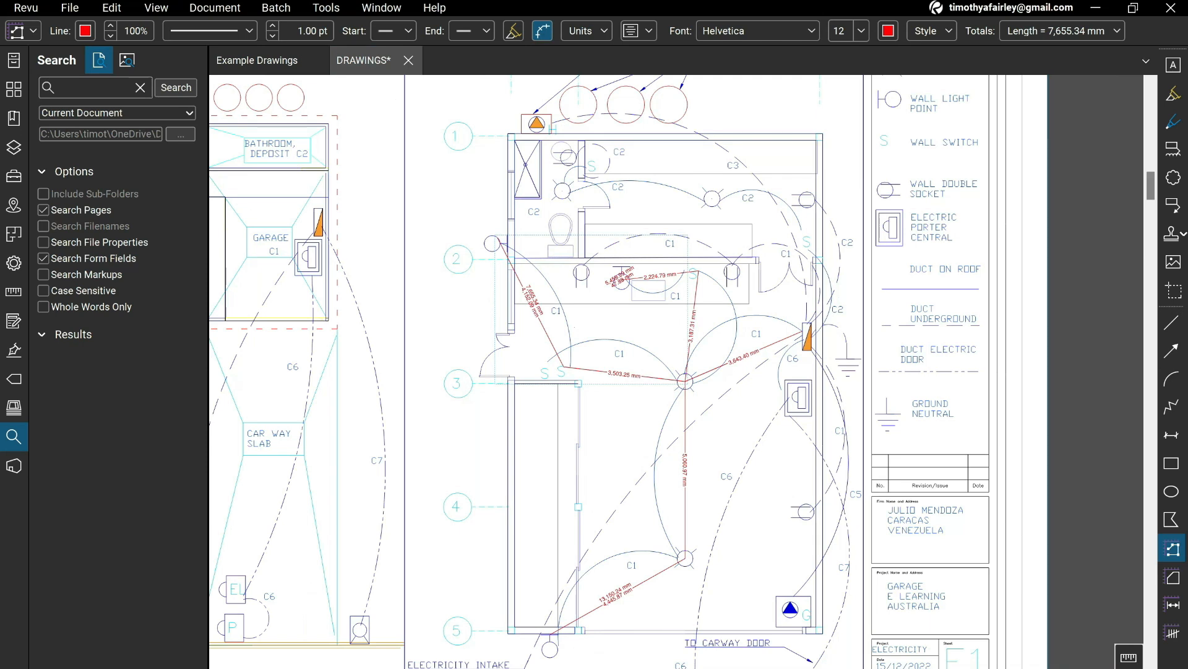
key("Escape")
left_click(745, 356)
key("Delete")
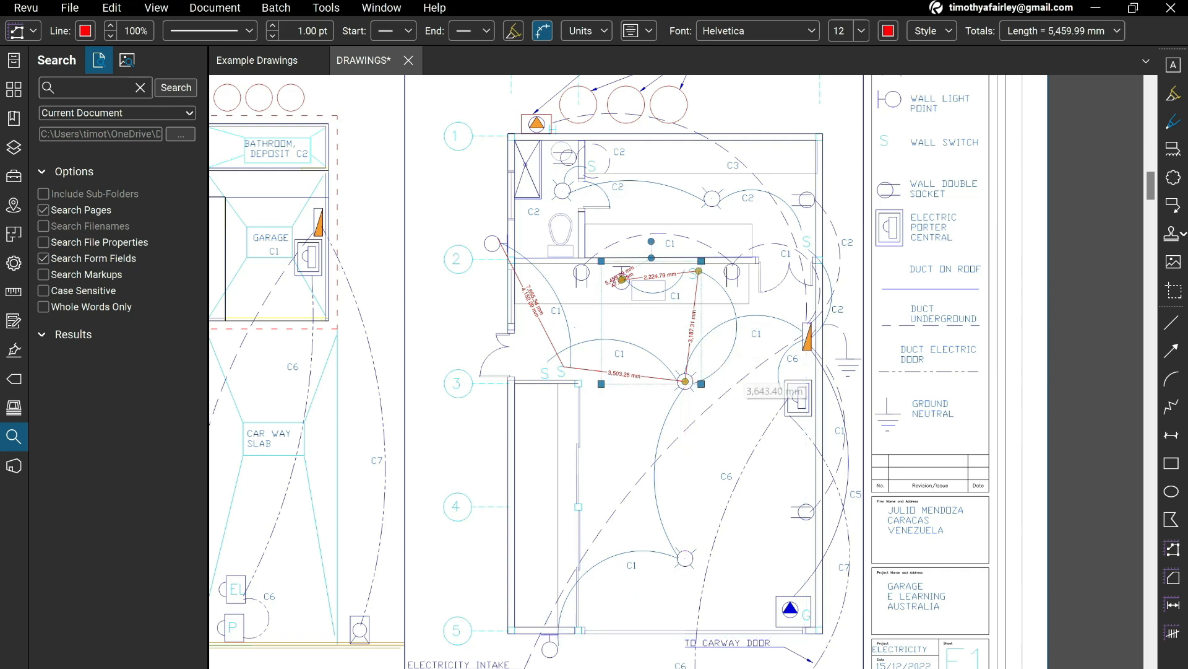
key("Escape")
left_click(694, 321)
key("Delete")
left_click(624, 373)
key("Delete")
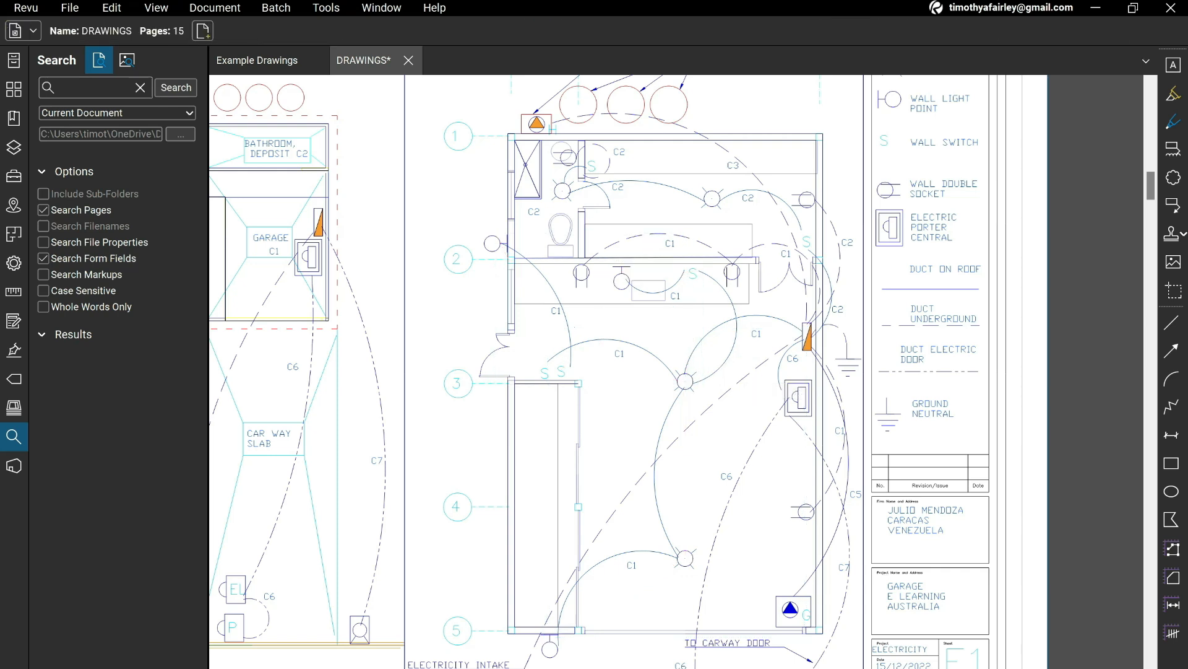
left_click(326, 8)
mouse_move(345, 58)
left_click(478, 104)
key("Escape")
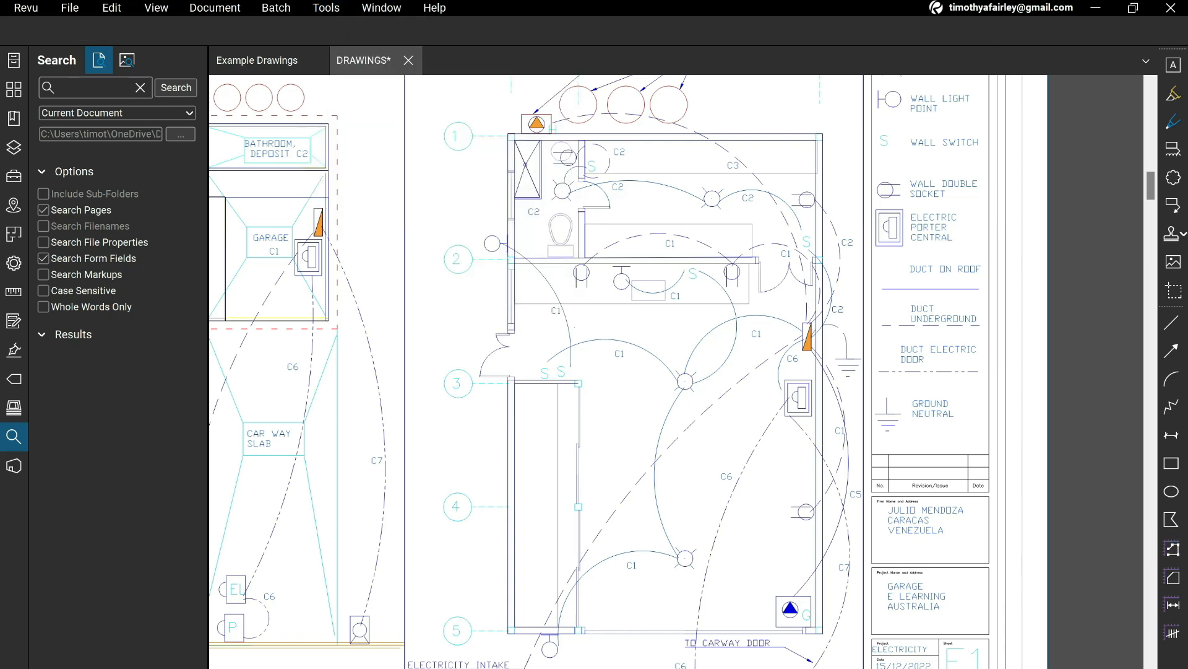
Measure the C2 route with Polylength from the breakers circuit box through the wall switch and both light points to the bathroom switch.
left_click(327, 8)
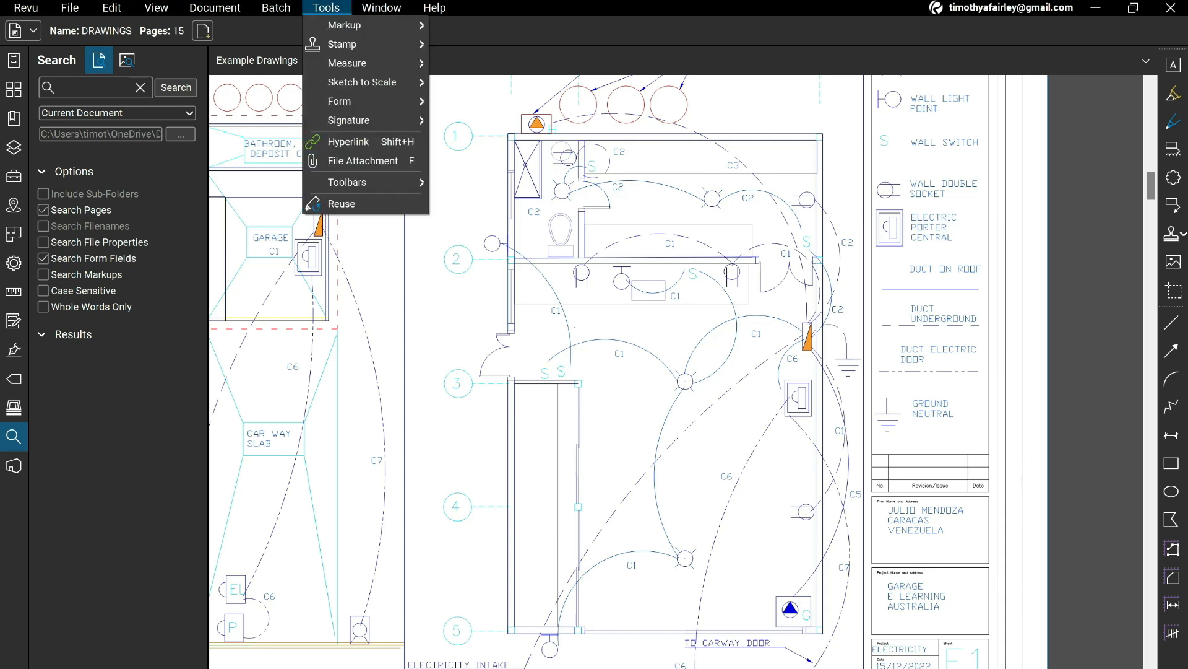
mouse_move(362, 64)
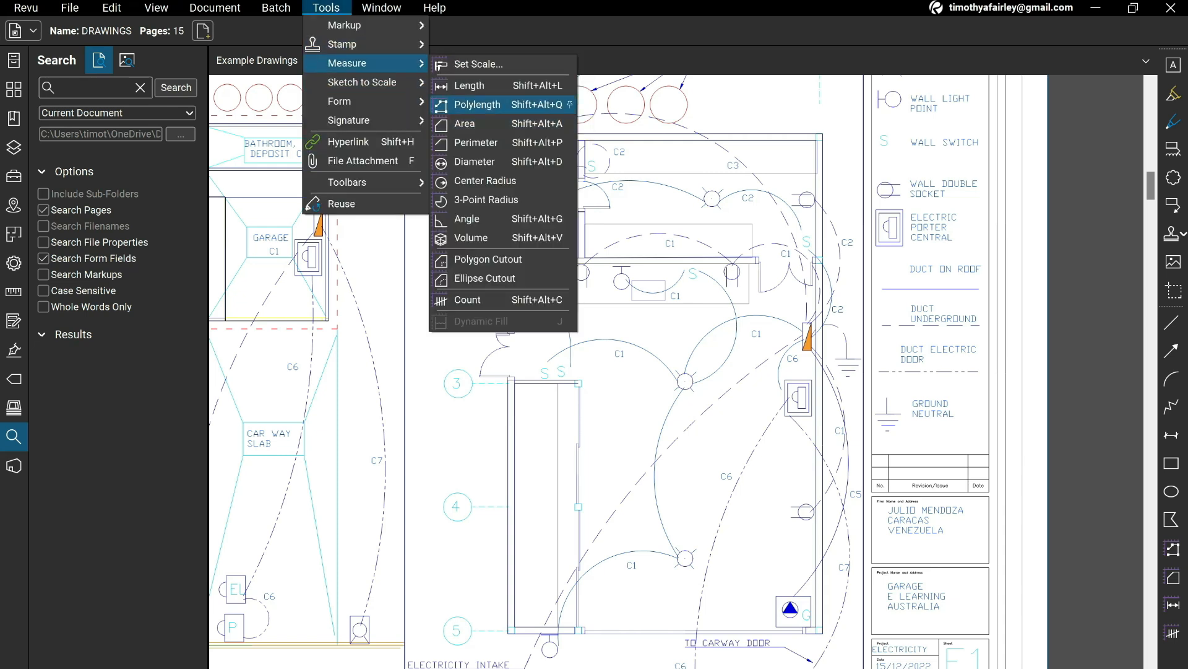
left_click(477, 104)
left_click(811, 330)
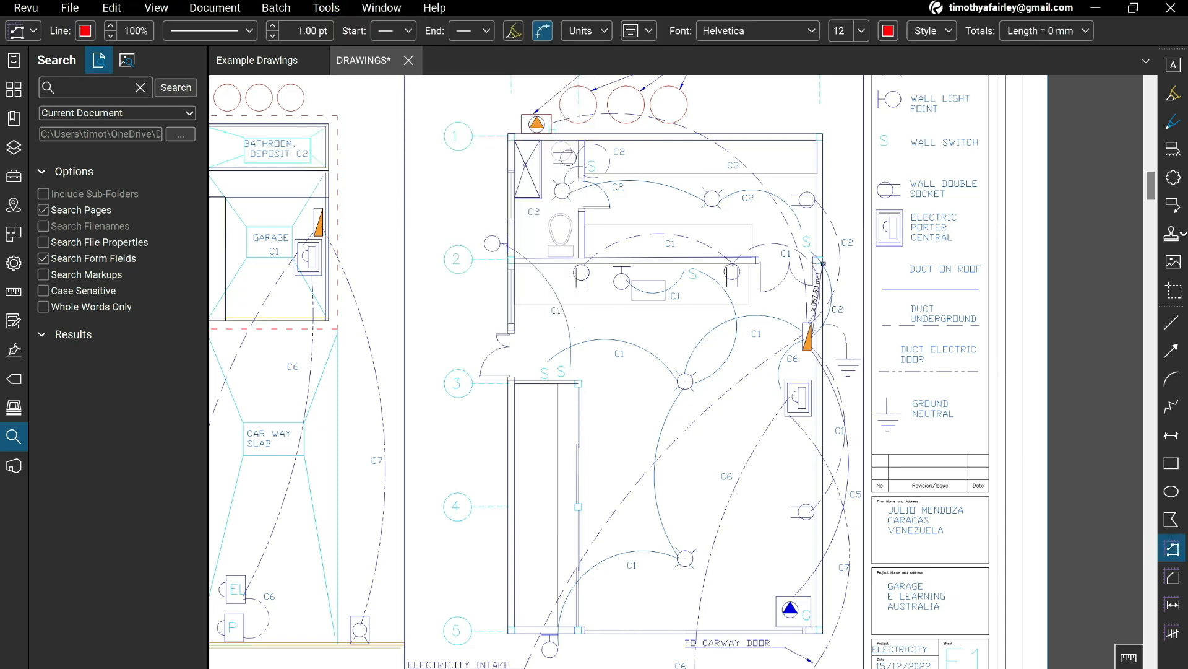
left_click(808, 246)
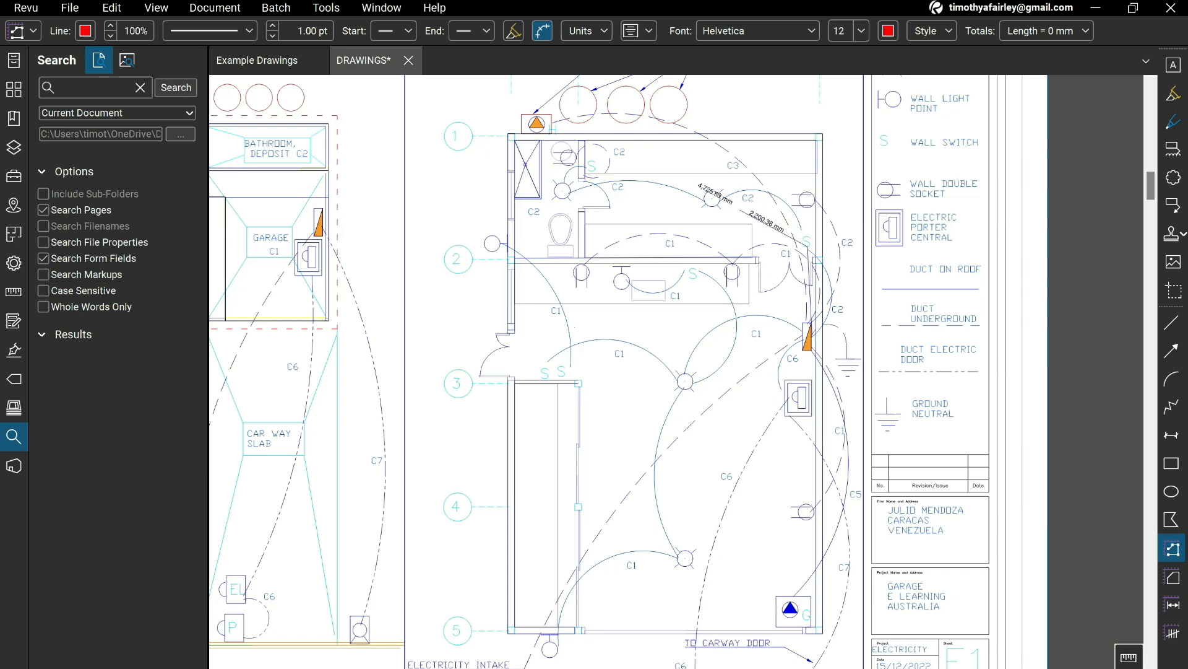
left_click(563, 191)
double_click(589, 165)
scroll(589, 180, "up", 3)
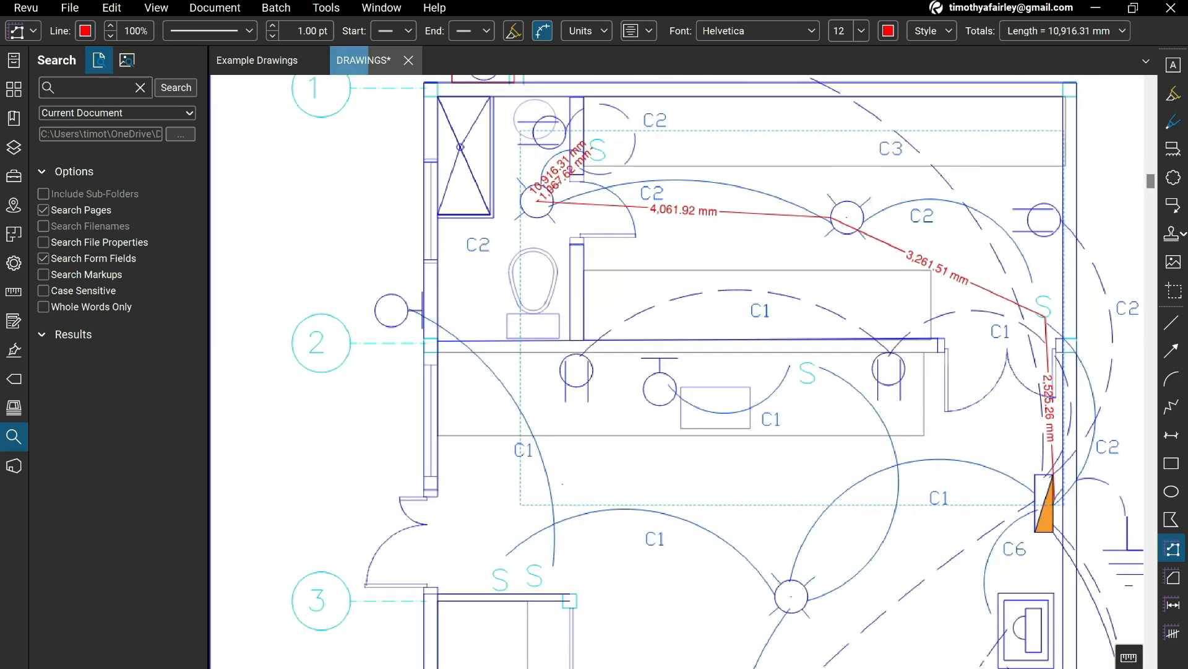
Switch to the Excel take-off and enter 11 m as the C2 cable quantity in row 19.
key("alt+Tab")
type("11")
key("Return")
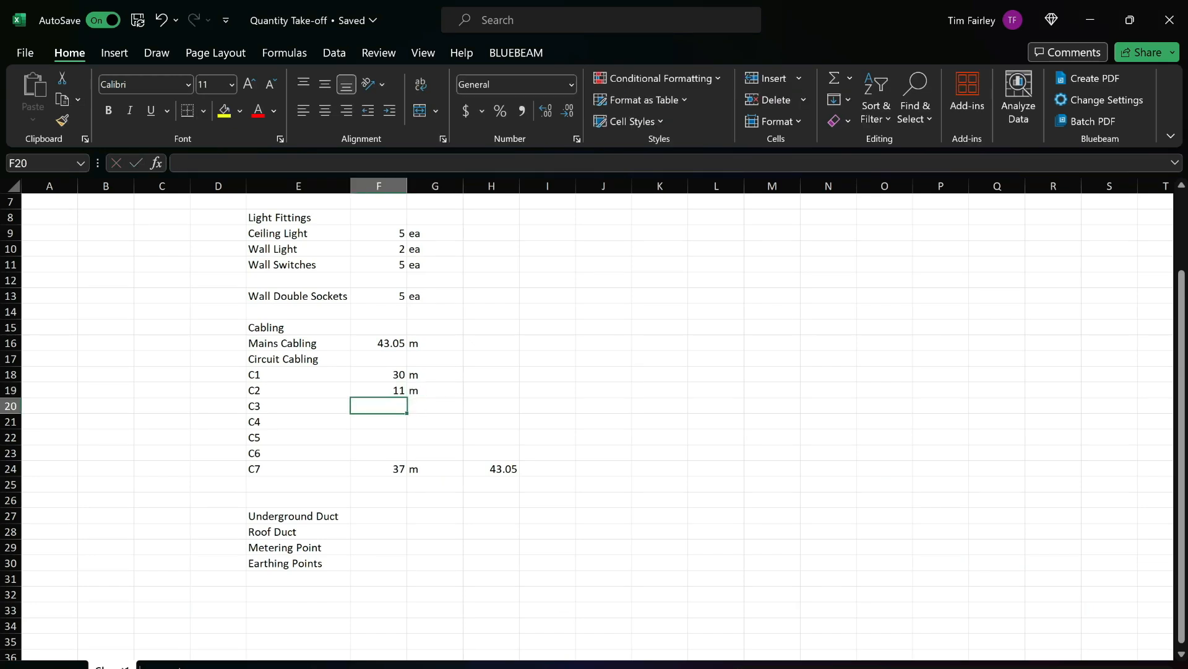
Return to the Revu plan and measure the C3 route from the breakers circuit box to the hydroneumatic power outlet.
key("alt+Tab")
left_click_drag(950, 408, 688, 332)
scroll(688, 332, "down", 2)
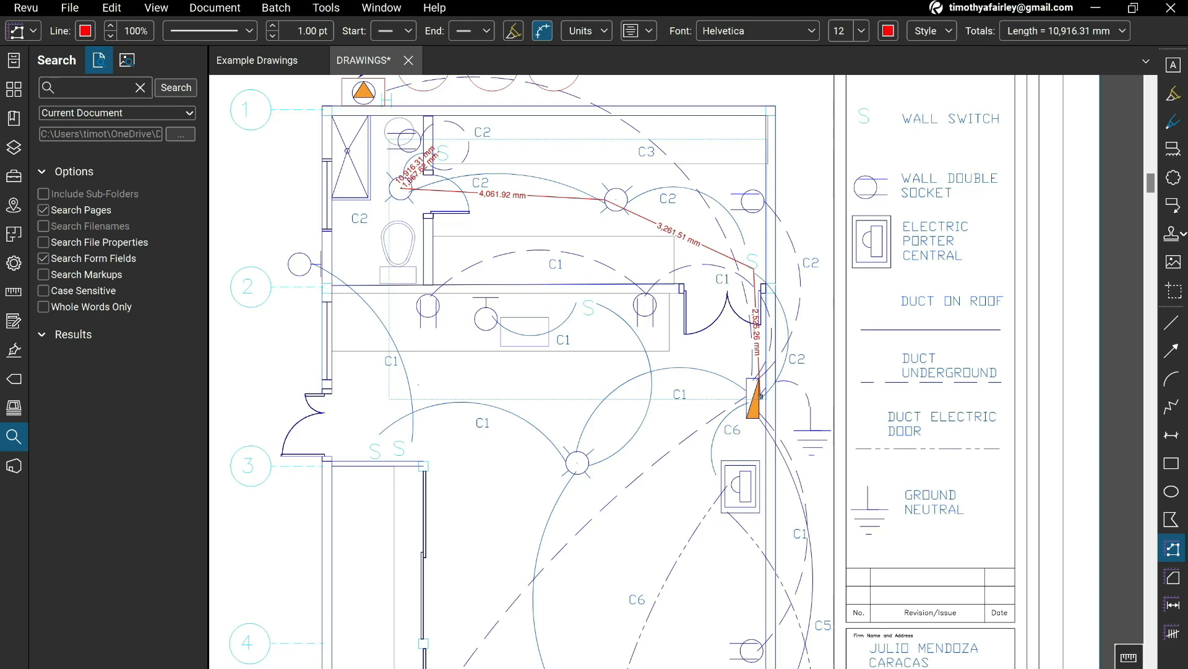
left_click_drag(652, 153, 721, 297)
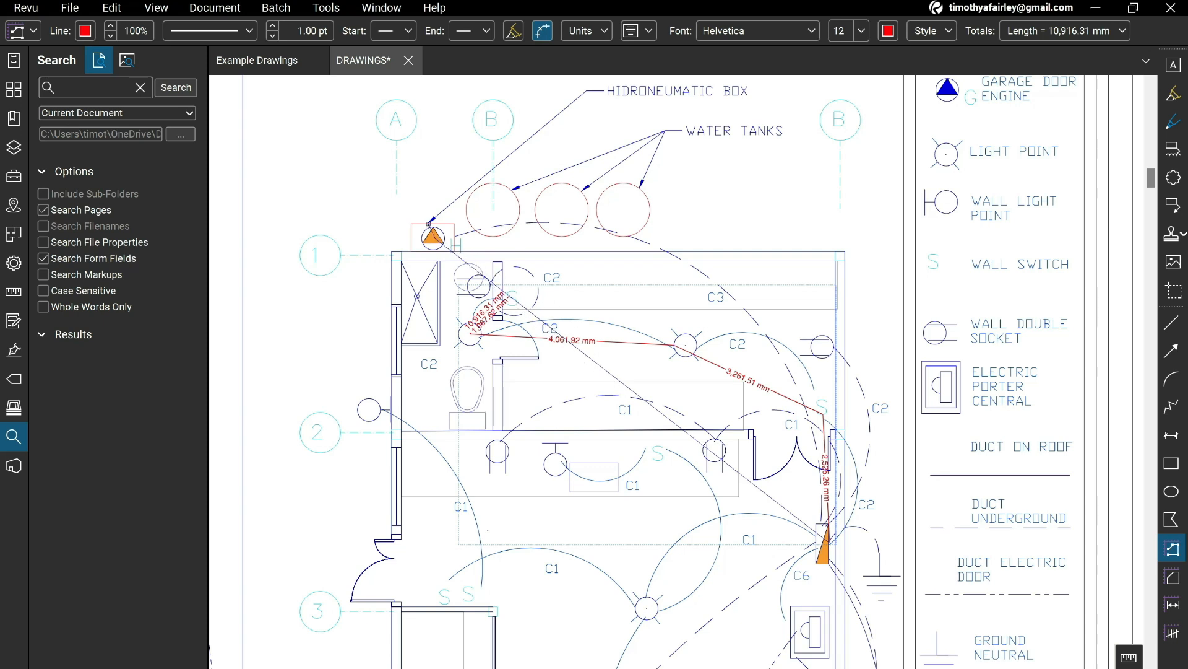
double_click(434, 240)
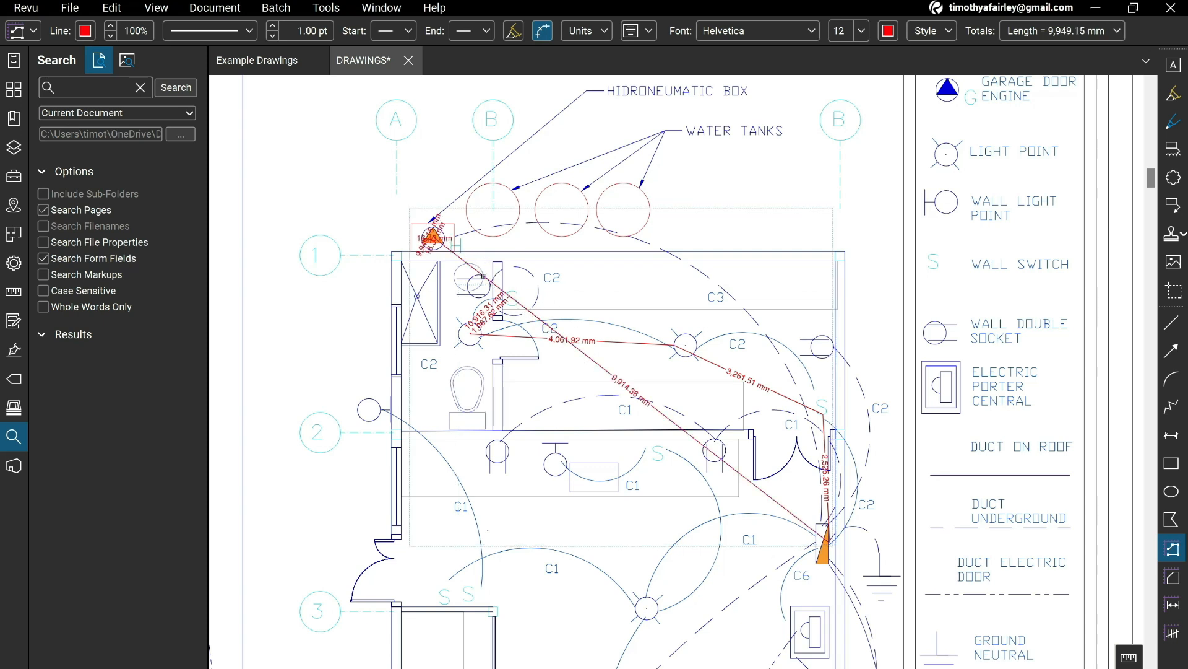
scroll(412, 225, "up", 6)
scroll(476, 302, "down", 4)
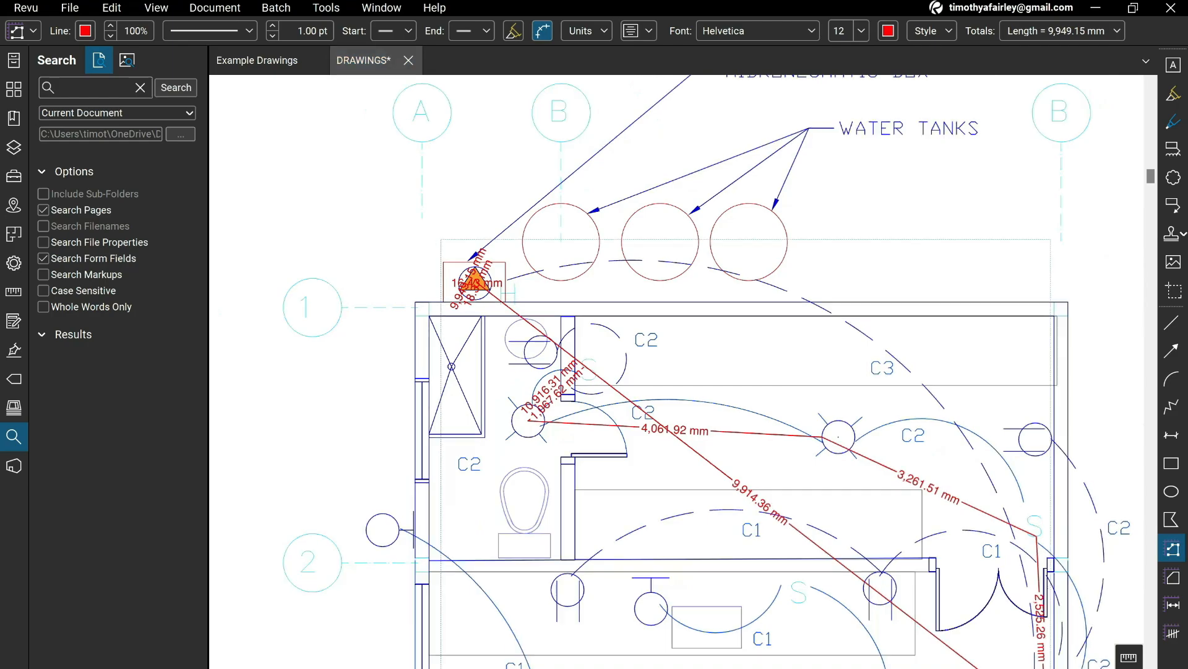
Switch to the Excel take-off and enter 16 m as the C3 cable quantity in row 20.
key("alt+Tab")
type("16")
key("Return")
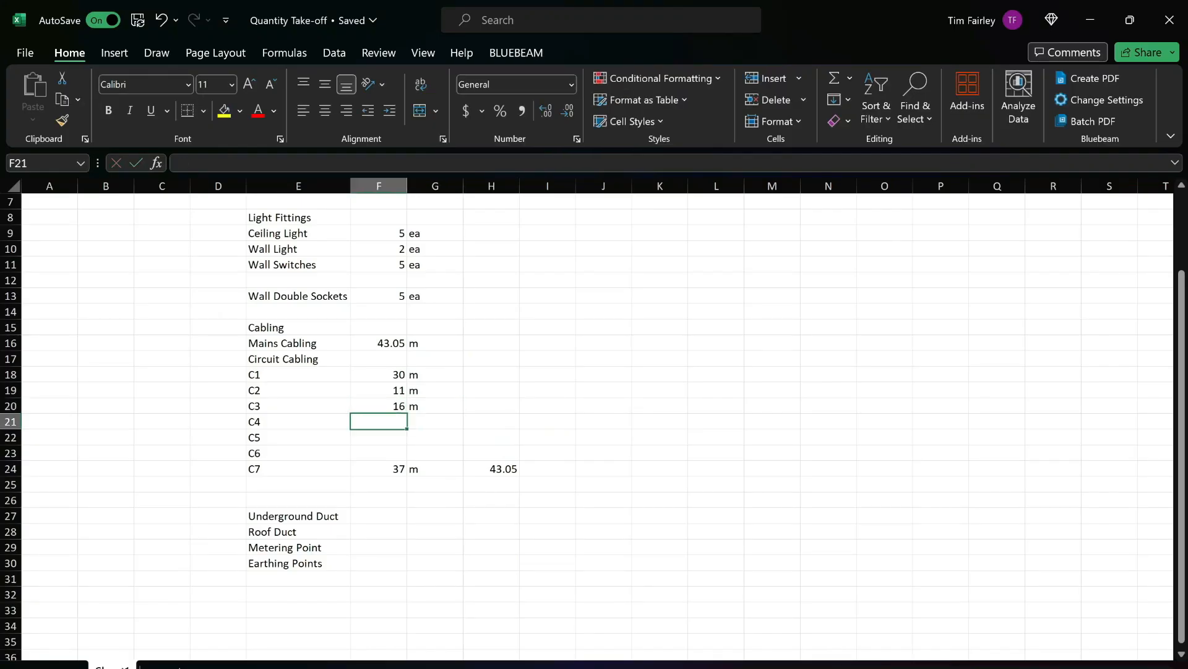
Return to Revu and examine the garage plan, circuit schedule and symbol legend to identify what C4 supplies and its route.
key("alt+Tab")
left_click_drag(870, 505, 582, 250)
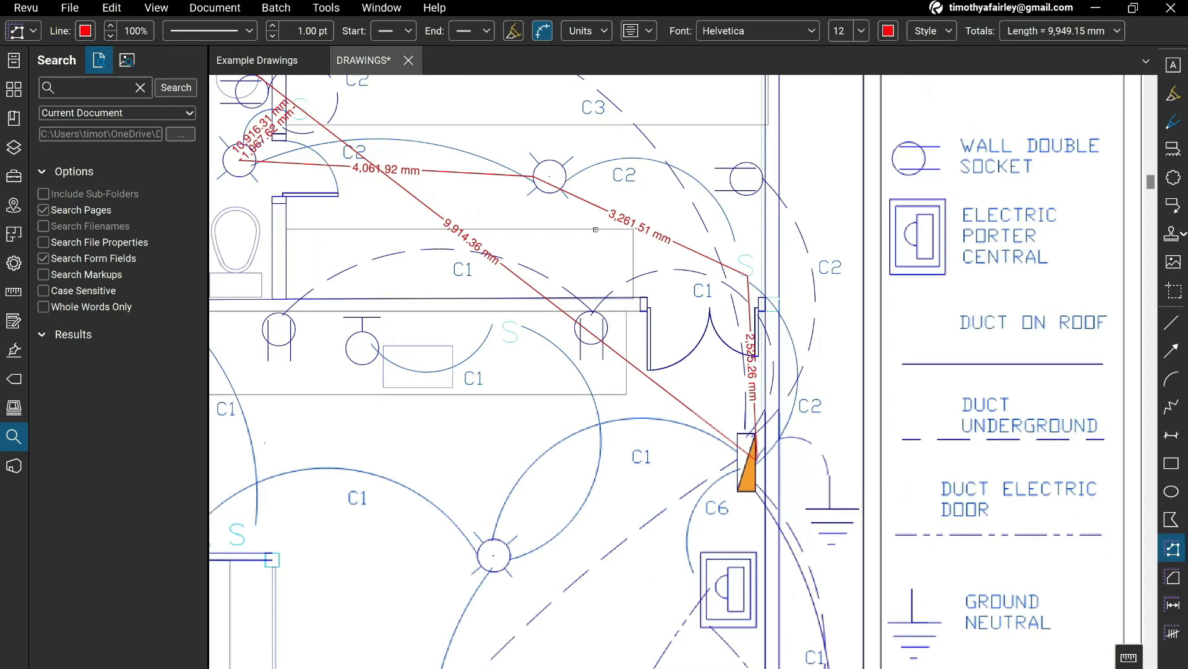
scroll(583, 251, "down", 3)
mouse_move(697, 441)
left_mouse_down()
mouse_move(699, 289)
mouse_move(796, 252)
mouse_move(789, 445)
mouse_move(720, 346)
left_mouse_up()
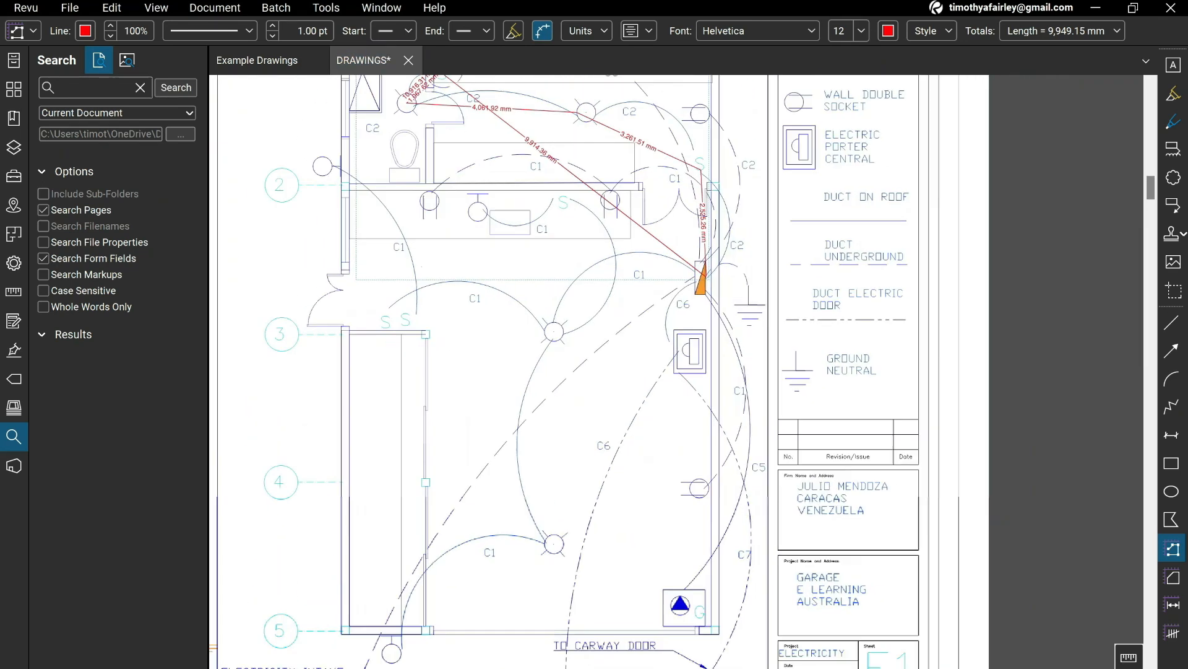
scroll(705, 405, "down", 2)
mouse_move(607, 389)
left_mouse_down()
mouse_move(1020, 634)
mouse_move(1093, 645)
left_mouse_up()
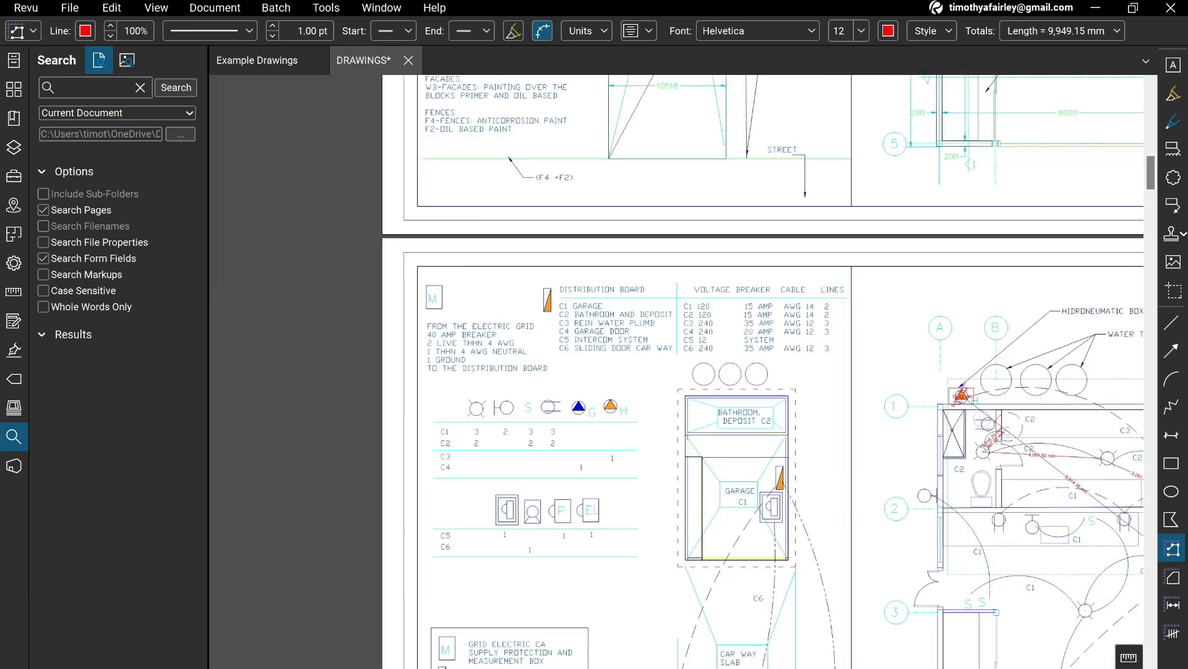
mouse_move(851, 596)
left_mouse_down()
mouse_move(579, 456)
mouse_move(578, 355)
left_mouse_up()
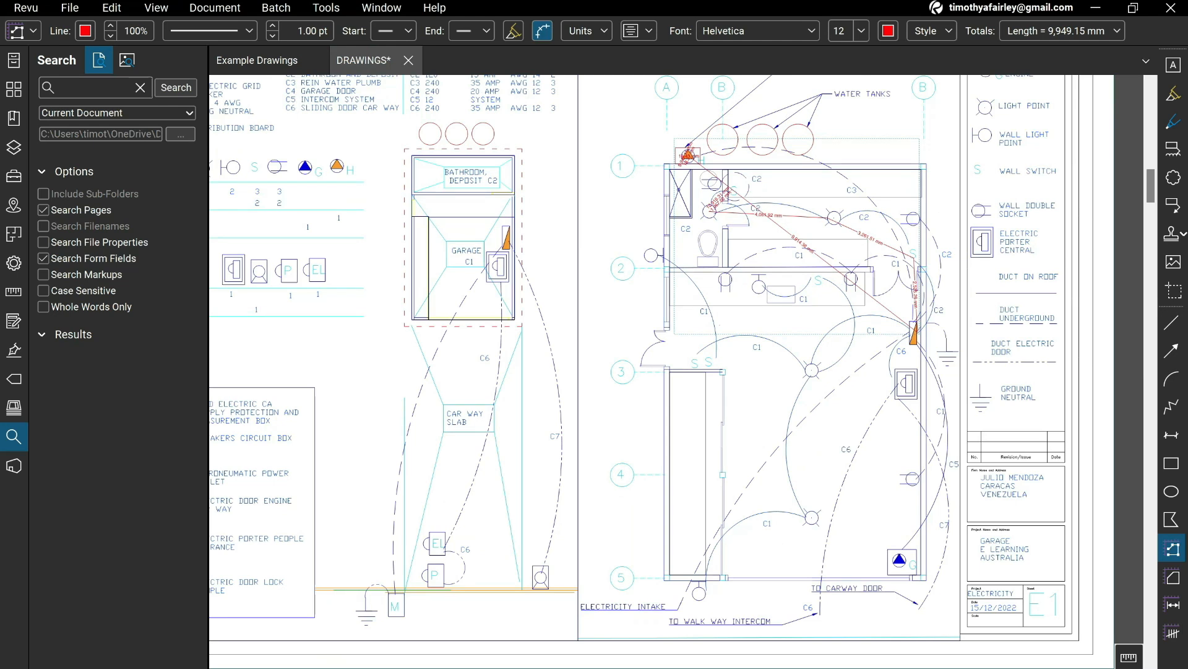
left_click_drag(961, 524, 869, 527)
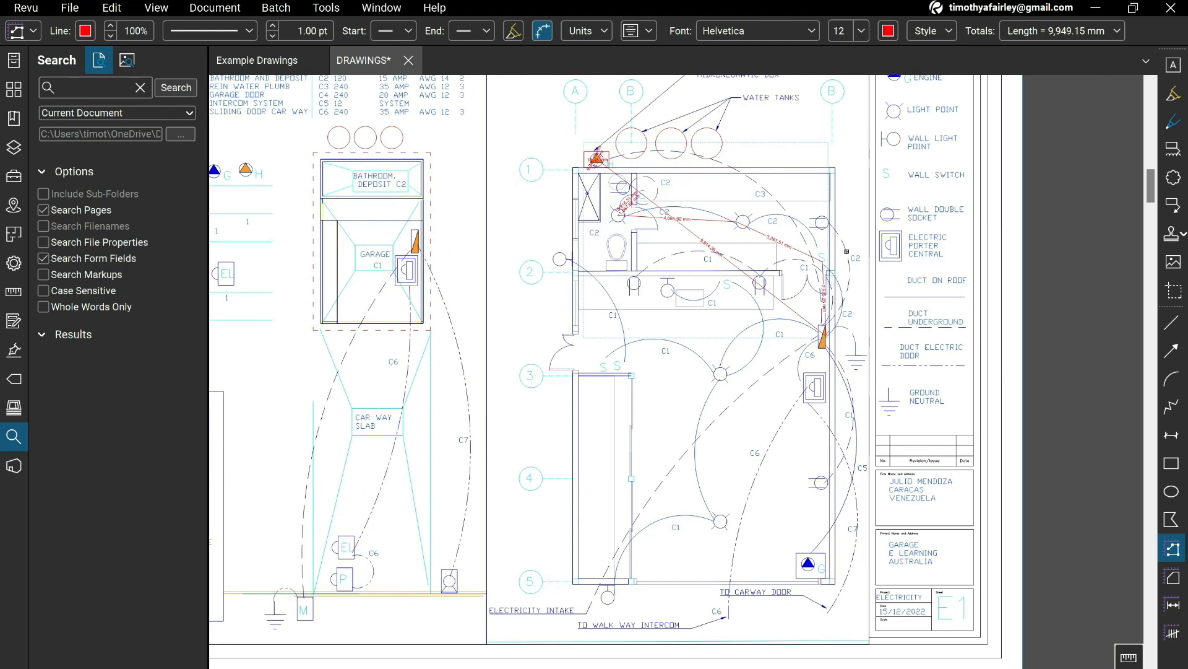
left_click_drag(720, 309, 687, 435)
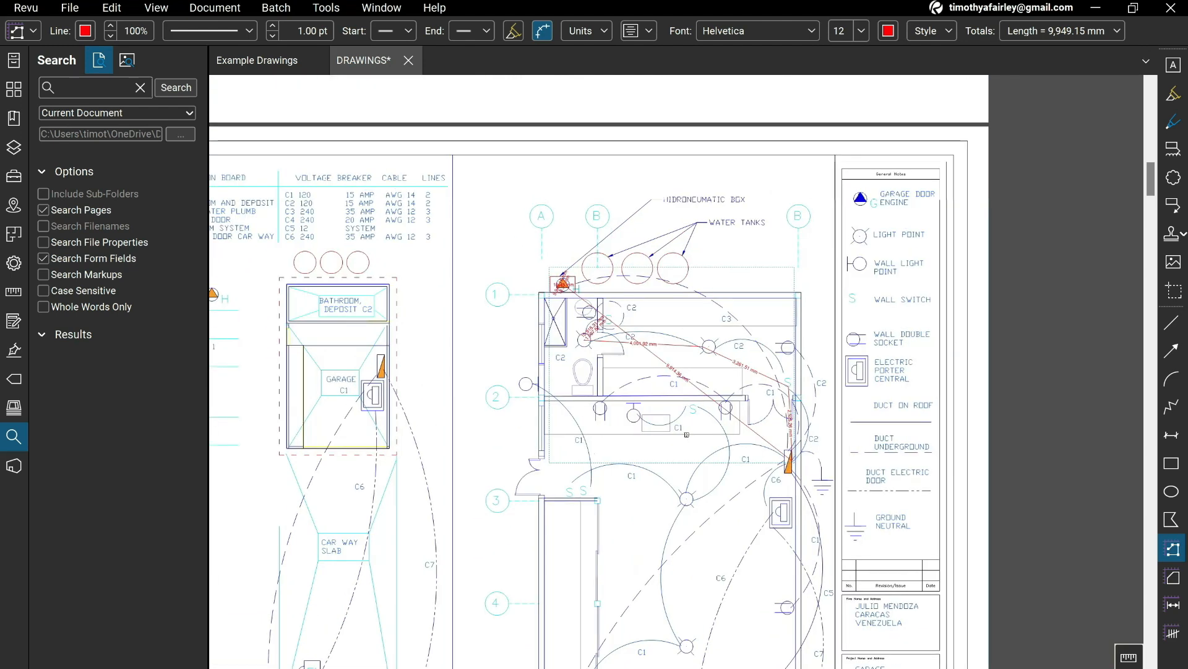
scroll(704, 378, "up", 5)
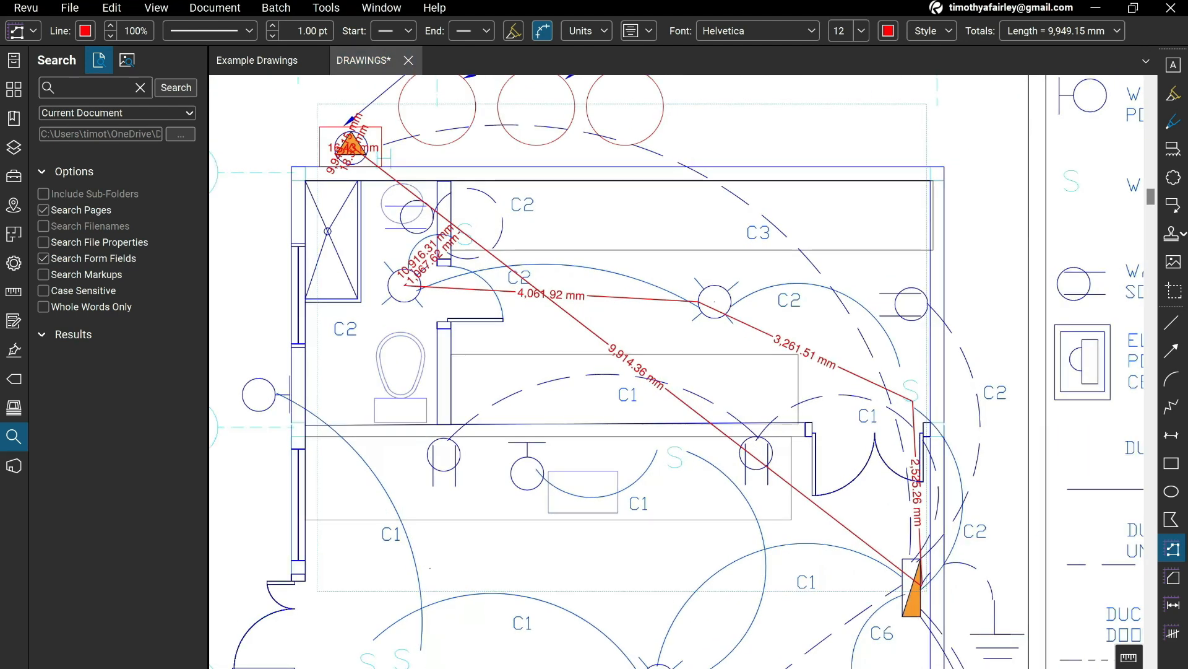
scroll(717, 388, "down", 3)
mouse_move(550, 492)
left_mouse_down()
mouse_move(595, 338)
mouse_move(975, 421)
left_mouse_up()
left_click_drag(496, 507, 810, 511)
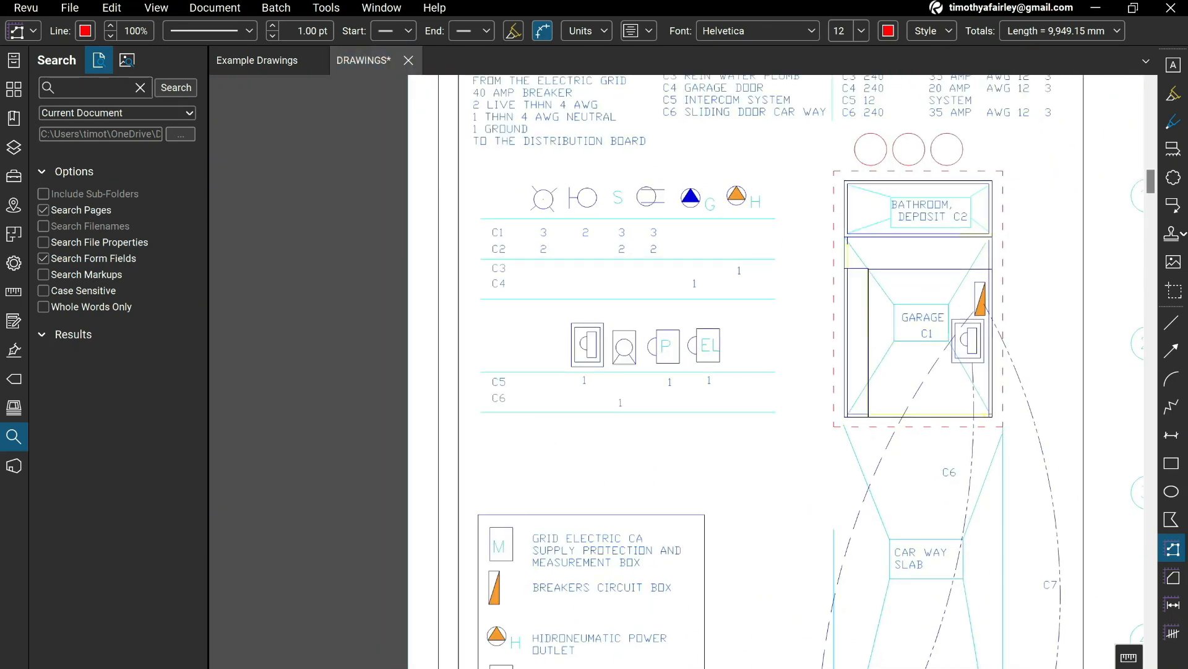
scroll(734, 300, "down", 5)
scroll(746, 346, "up", 10)
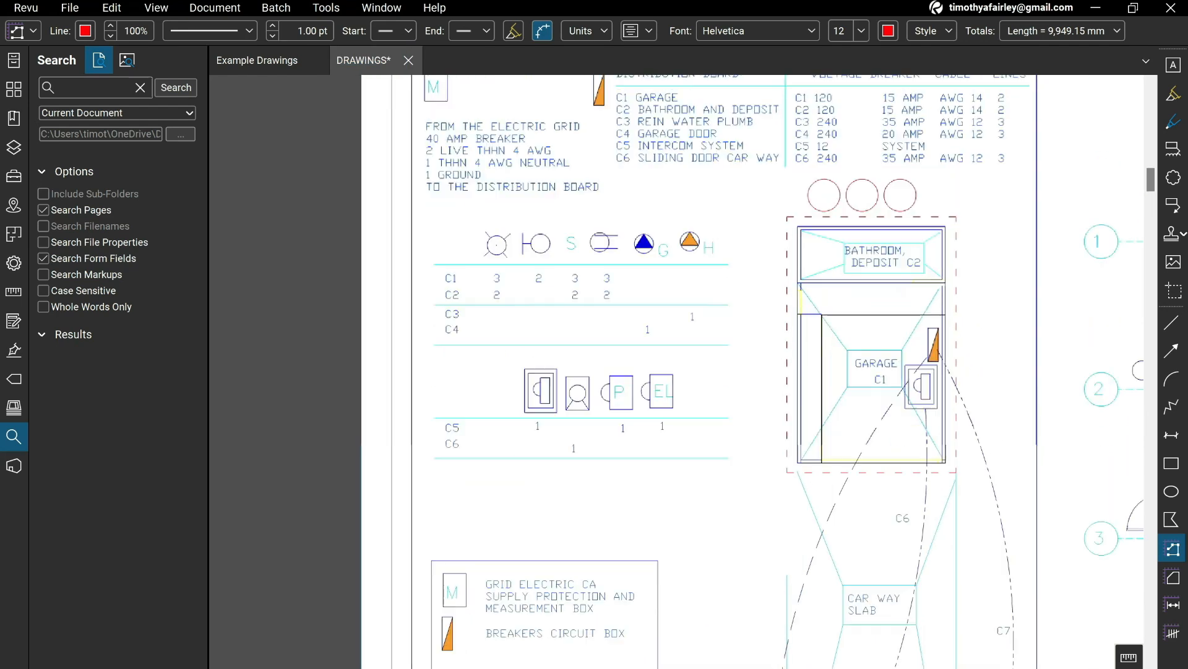
Measure the C4 route from the breakers circuit box to the garage door engine near grid line 5.
left_click_drag(752, 372, 252, 220)
mouse_move(685, 494)
left_mouse_down()
mouse_move(425, 460)
mouse_move(425, 508)
mouse_move(458, 415)
left_mouse_up()
left_click_drag(750, 585, 810, 422)
mouse_move(808, 479)
left_mouse_down()
mouse_move(790, 358)
mouse_move(736, 485)
left_mouse_up()
left_click(728, 270)
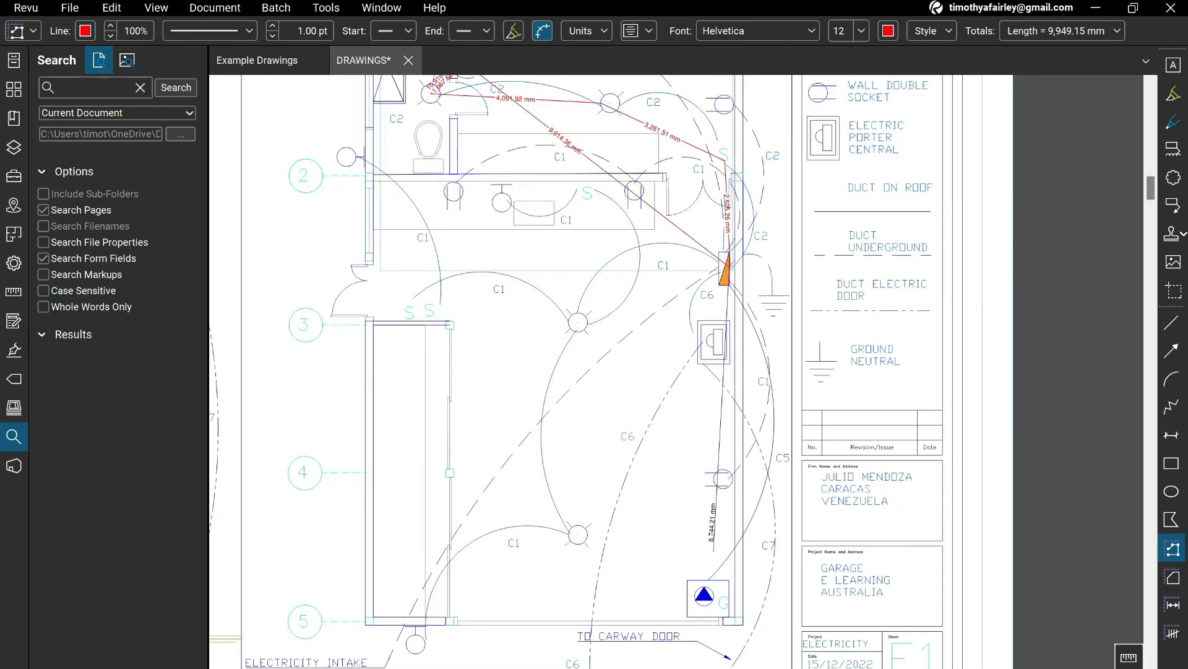
left_click(735, 482)
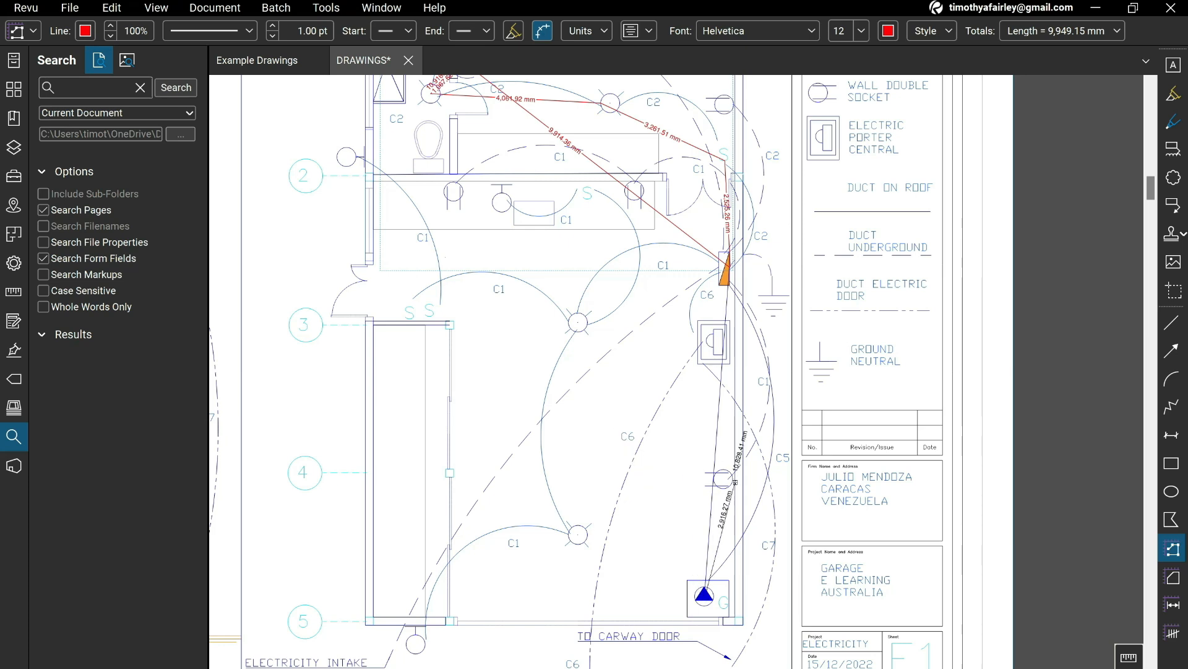
double_click(704, 594)
scroll(735, 464, "up", 2)
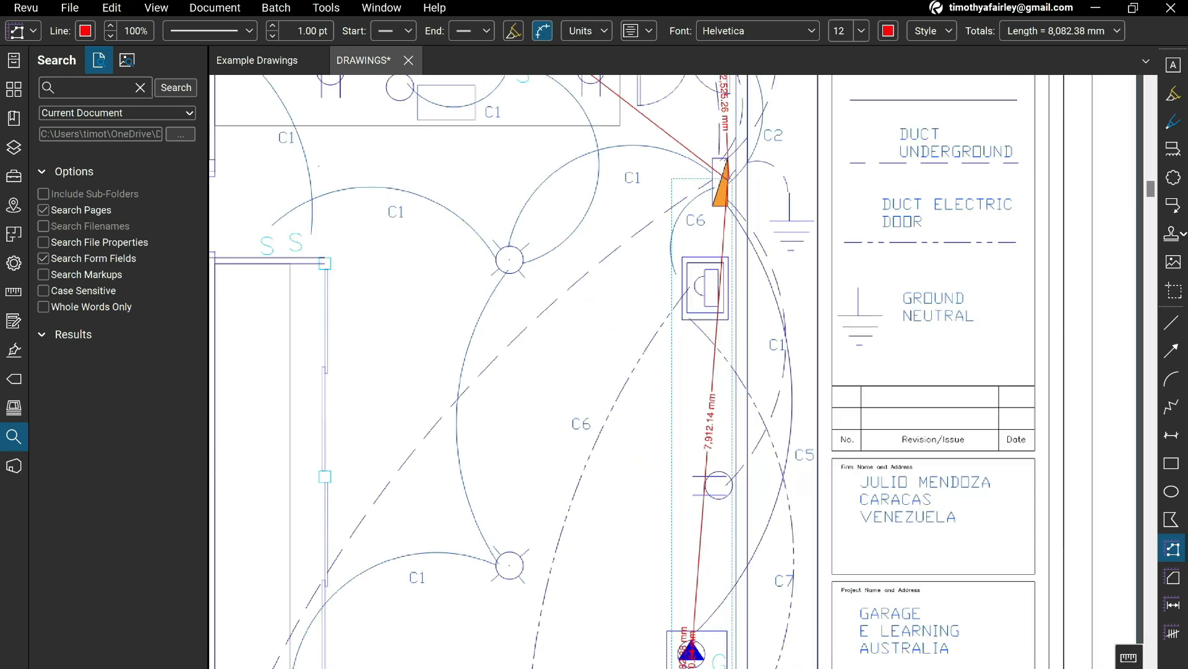
scroll(735, 464, "down", 5)
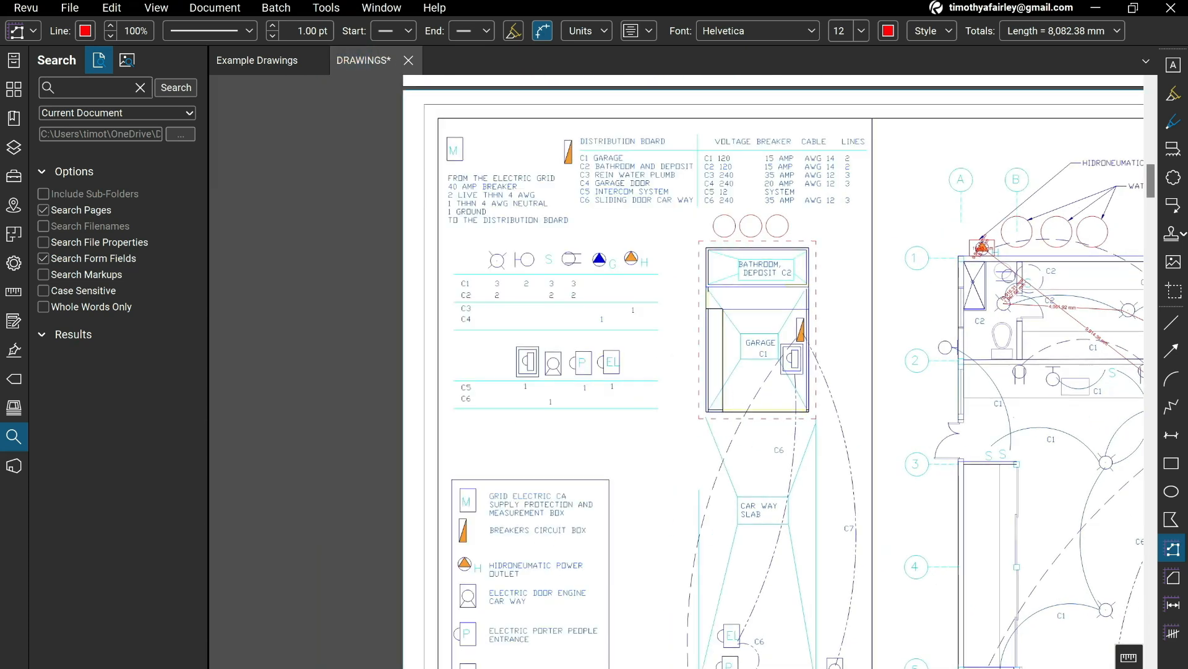
left_click_drag(833, 402, 521, 341)
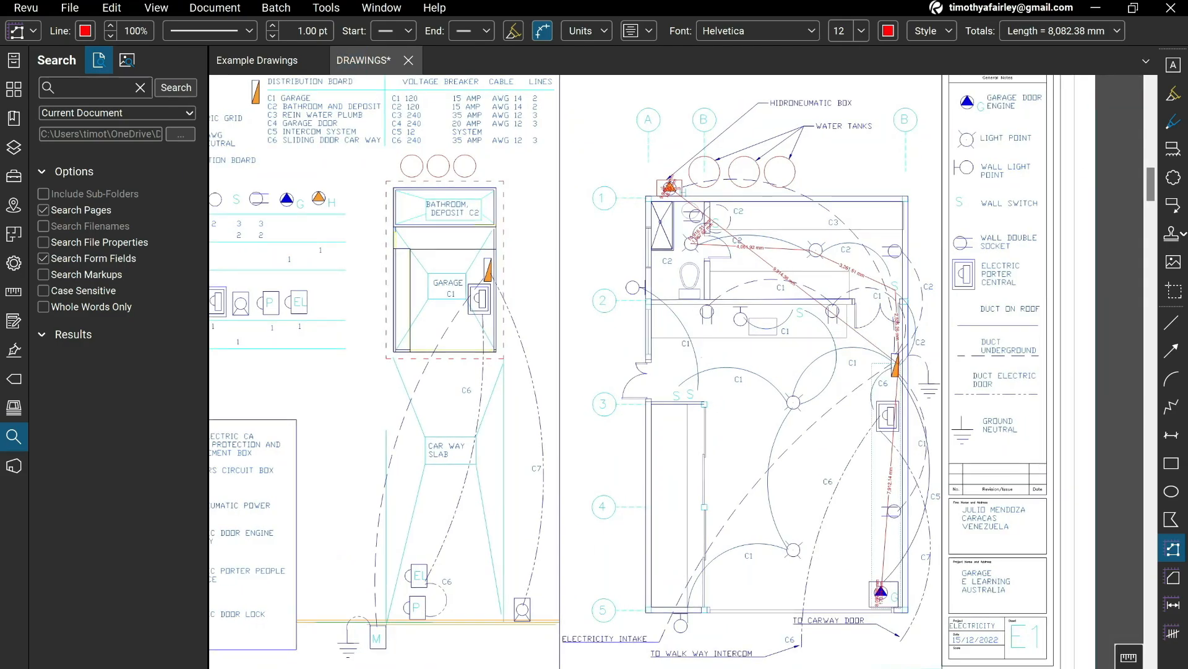
Switch to the Excel take-off and enter 8 as the C4 cable quantity in F21.
key("alt+Tab")
type("8")
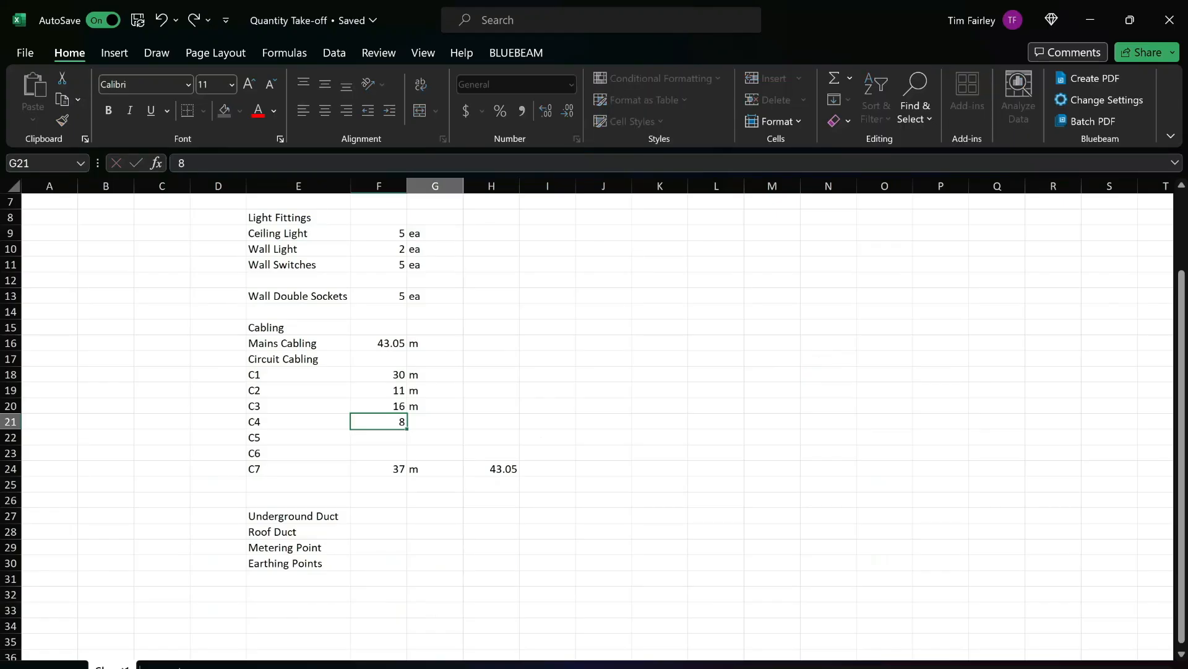
key("Return")
Switch to Revu and measure the C5 route from the breakers circuit box to the electric porter central.
key("alt+Tab")
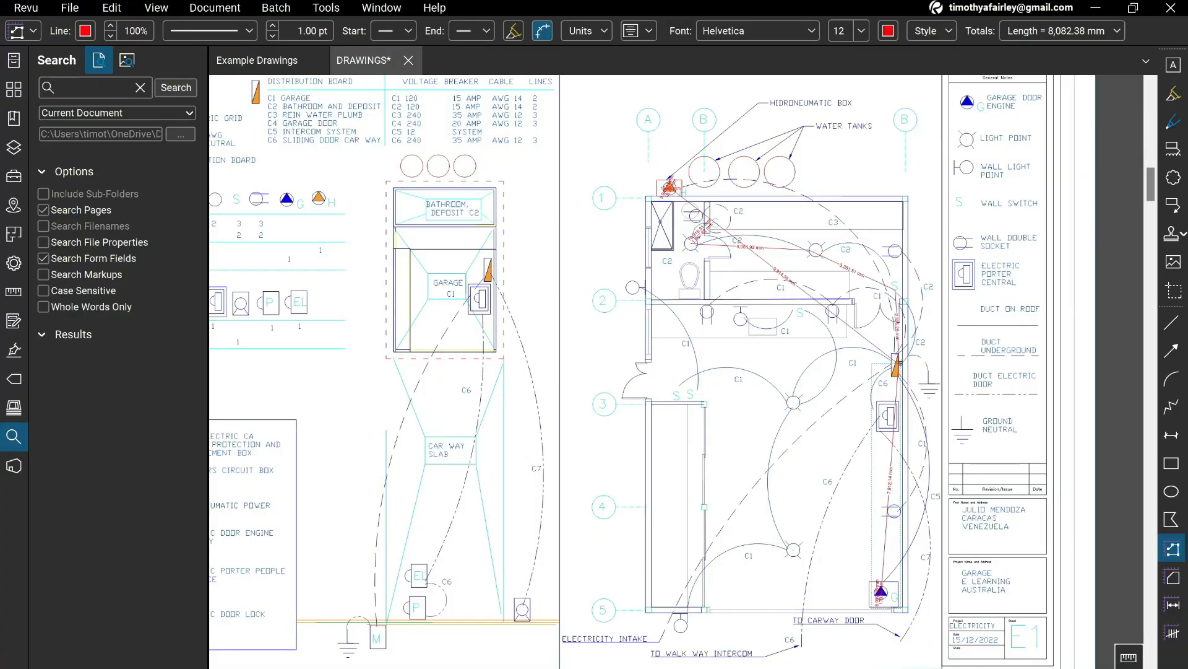
left_click_drag(558, 370, 746, 383)
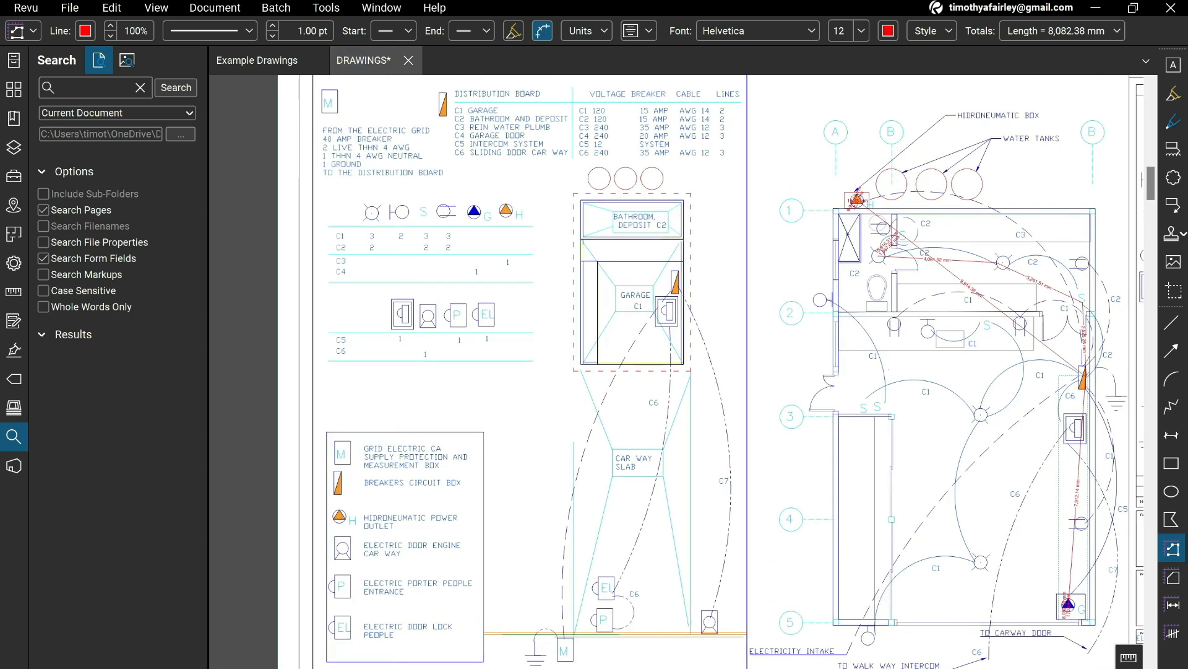
mouse_move(1128, 231)
left_mouse_down()
mouse_move(786, 293)
mouse_move(700, 284)
left_mouse_up()
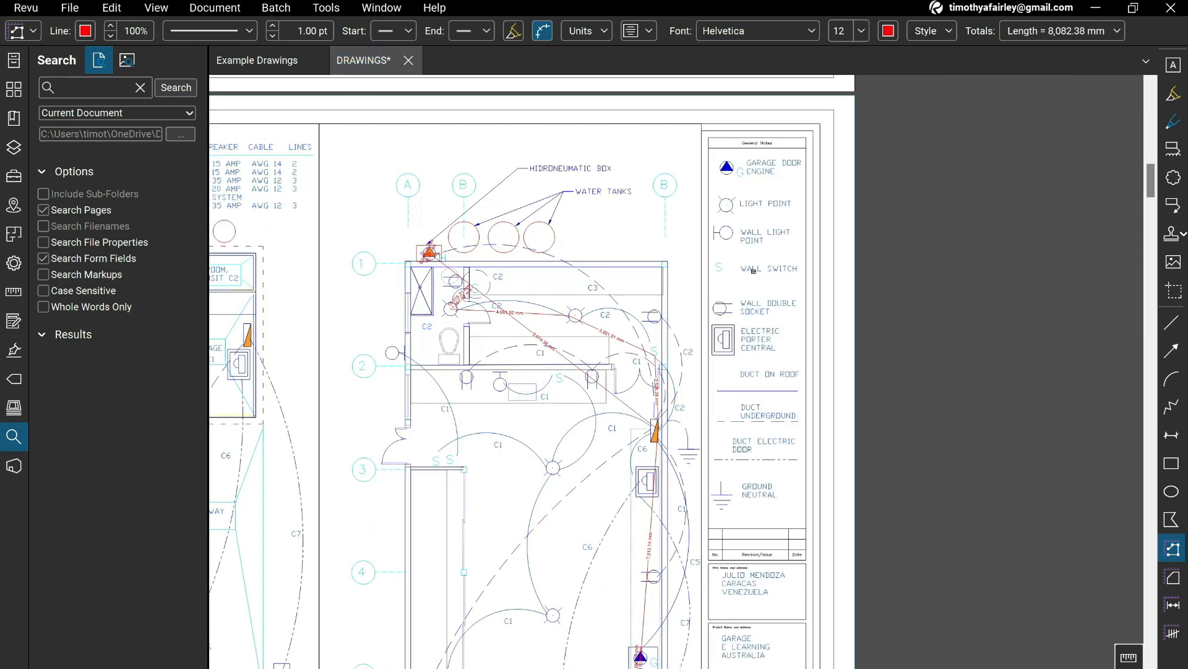
scroll(758, 285, "down", 1)
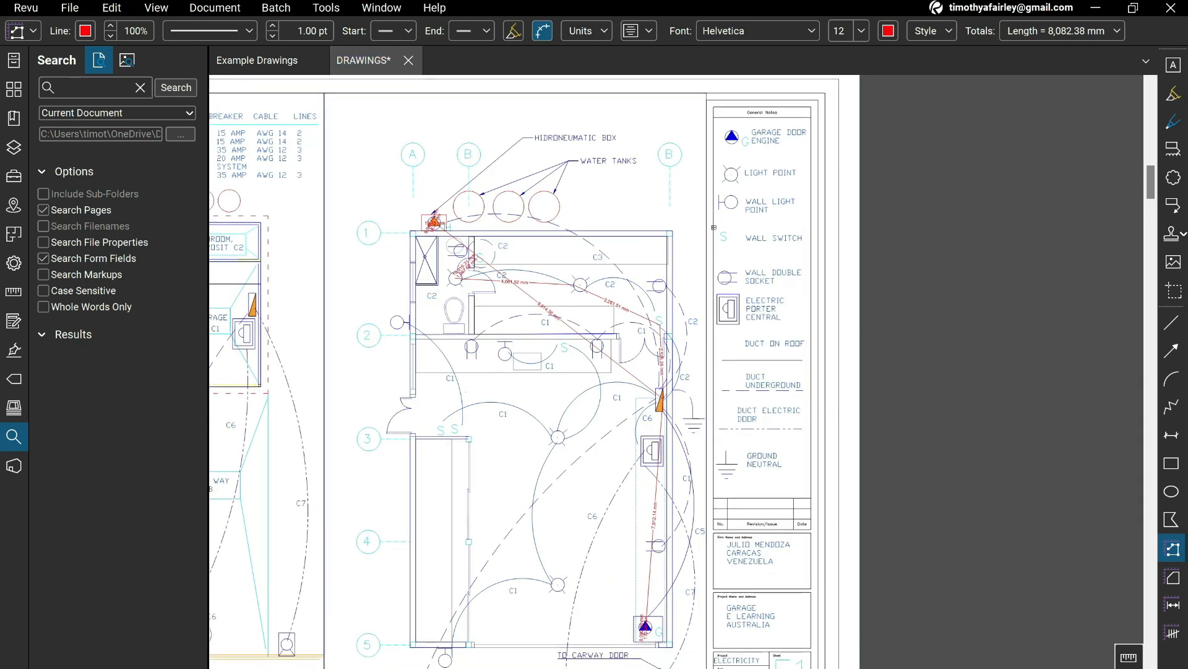
scroll(523, 370, "down", 1)
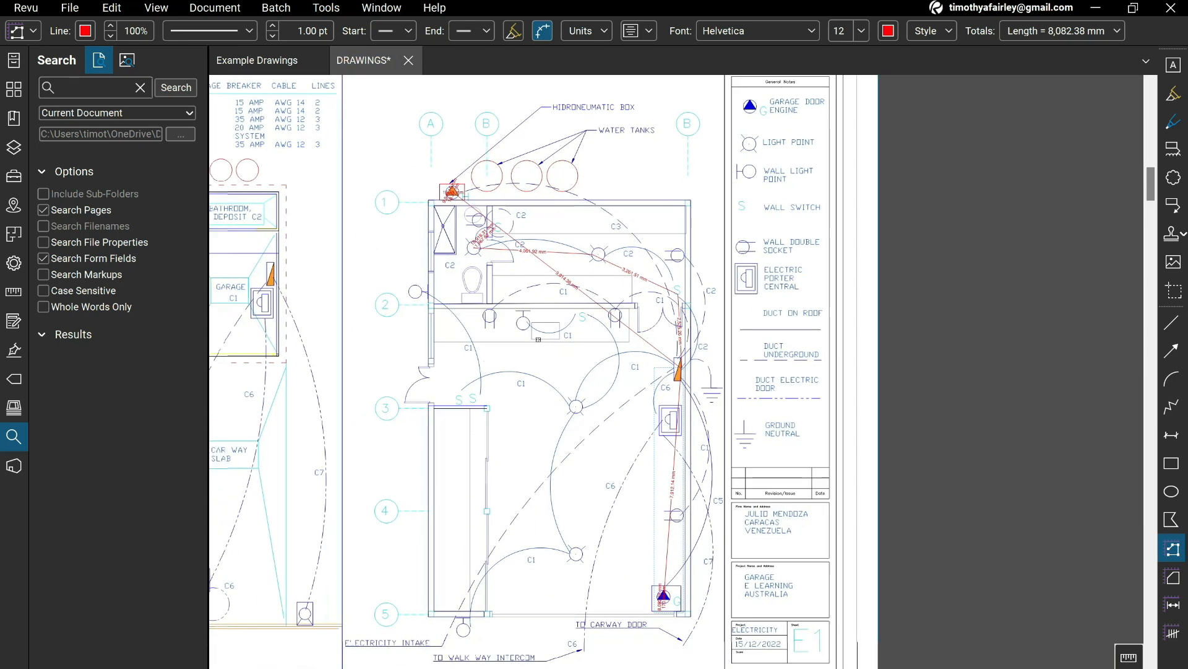
scroll(510, 343, "down", 2)
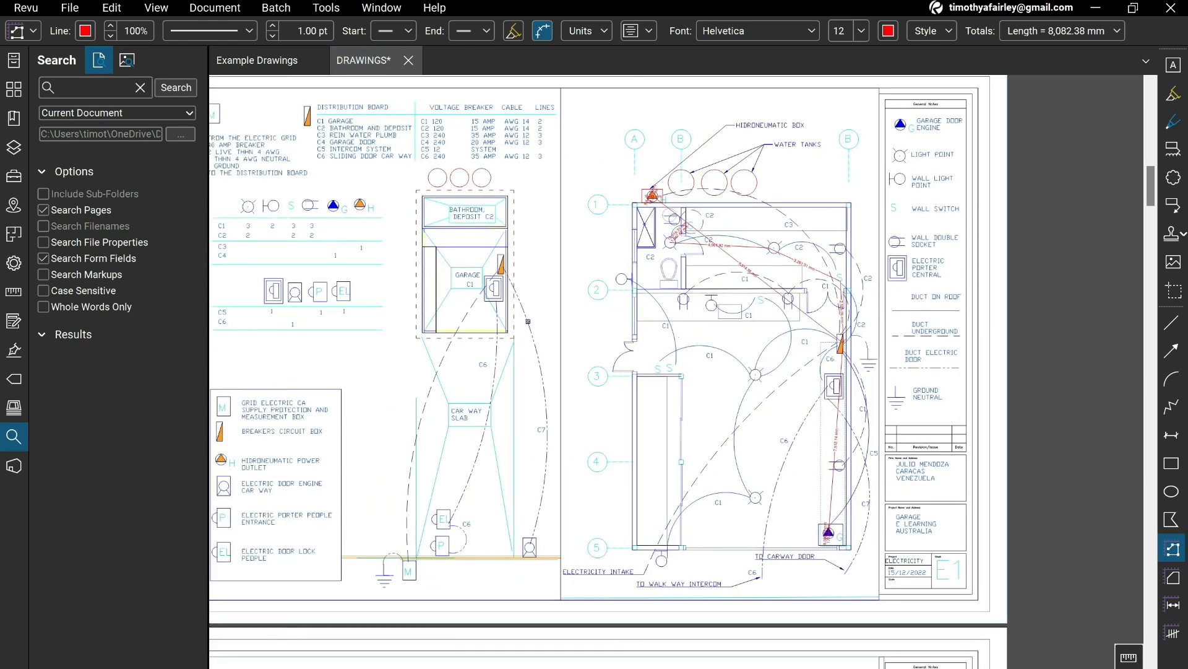
scroll(842, 341, "up", 3)
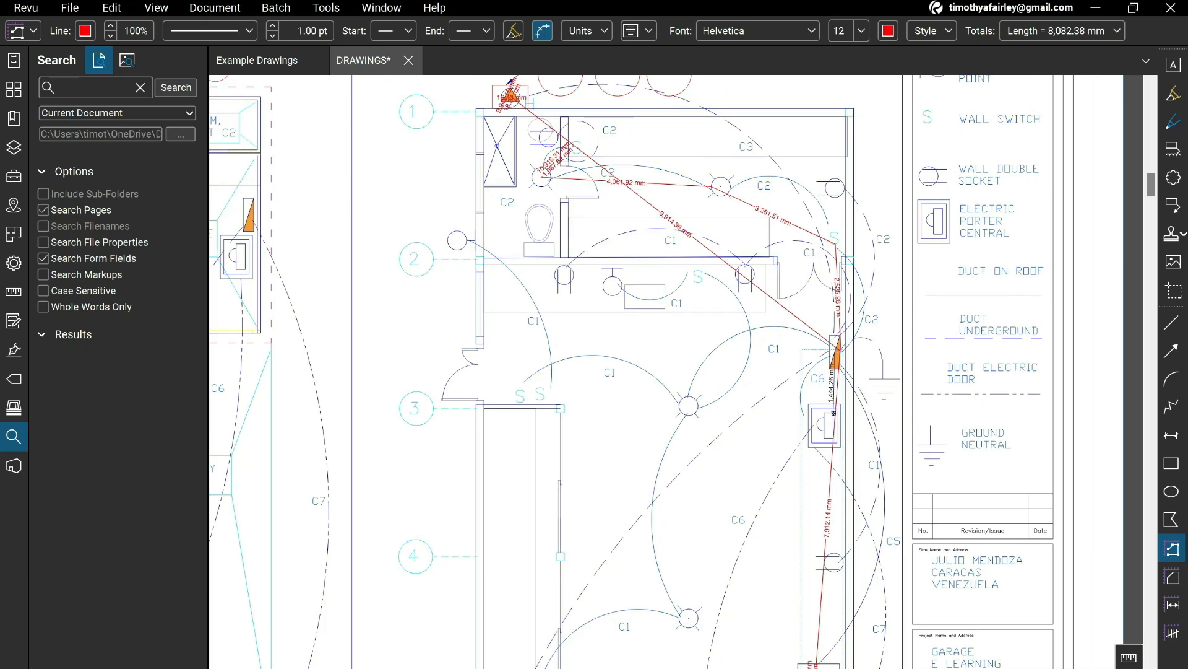
double_click(824, 426)
Switch to the Excel take-off and enter 2 m as the C5 cable quantity in row 22.
key("alt+Tab")
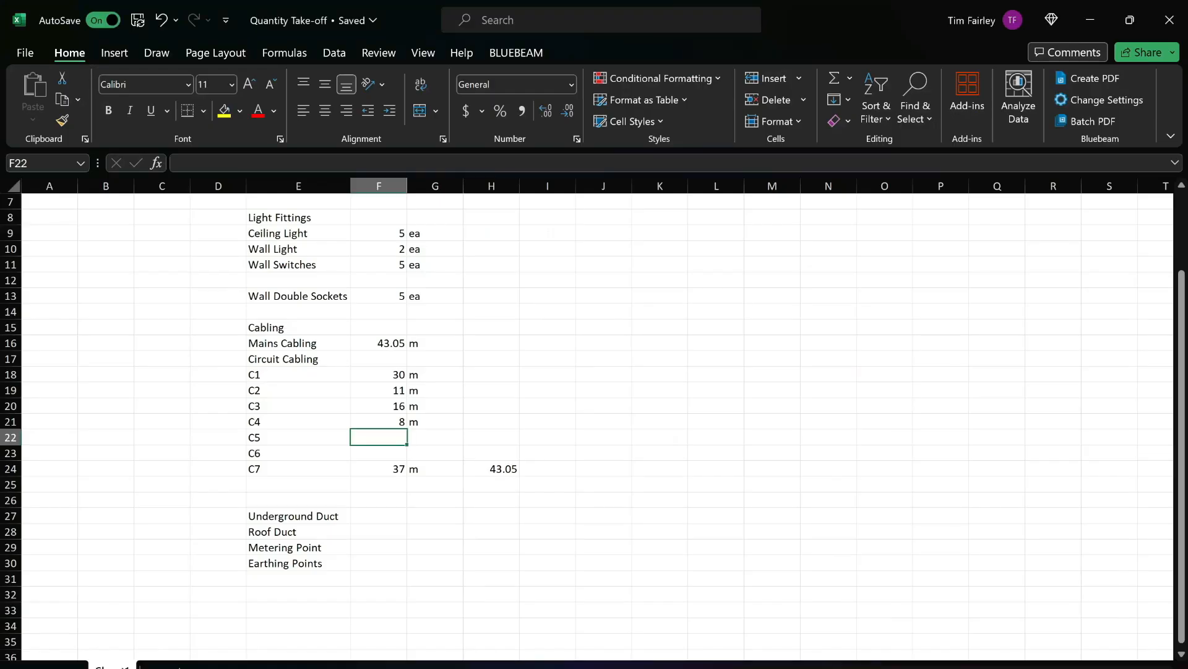
type("2")
key("Tab")
type("m")
key("Return")
key("Right")
key("Right")
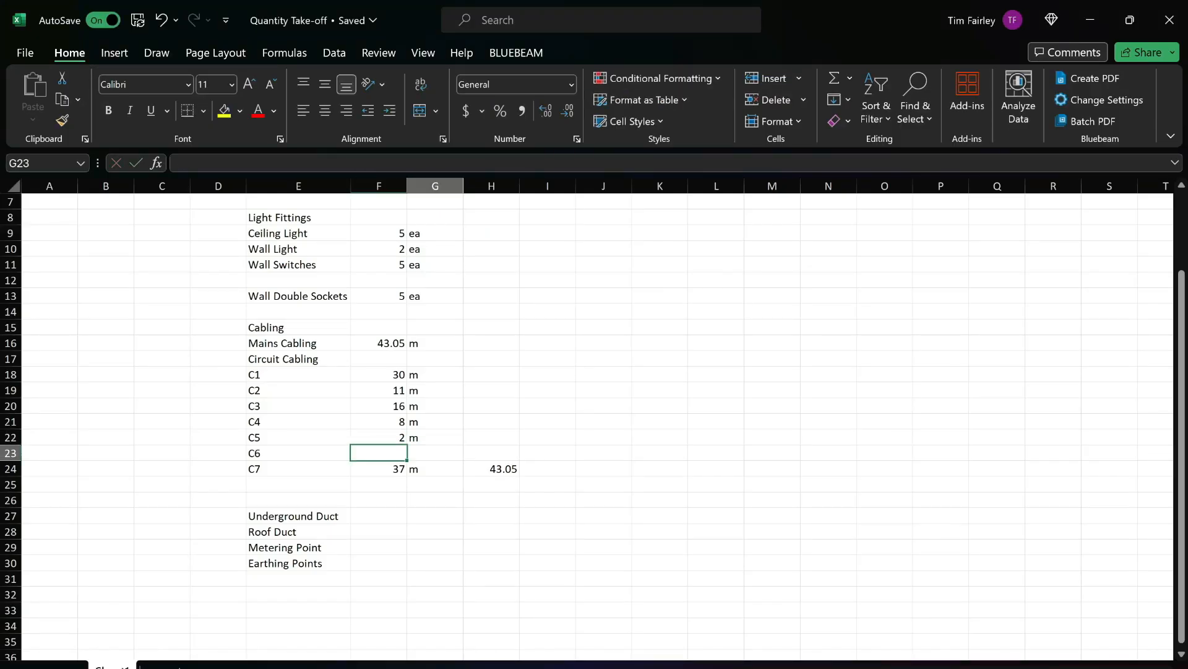
Copy the cable allowance formula from H24 into H18:H22 for circuits C1 to C5.
key("Down")
key("ctrl+c")
key("Up")
key("Up")
key("shift+Up")
key("shift+Up")
key("shift+Up")
key("shift+Up")
key("shift+Up")
key("shift+Down")
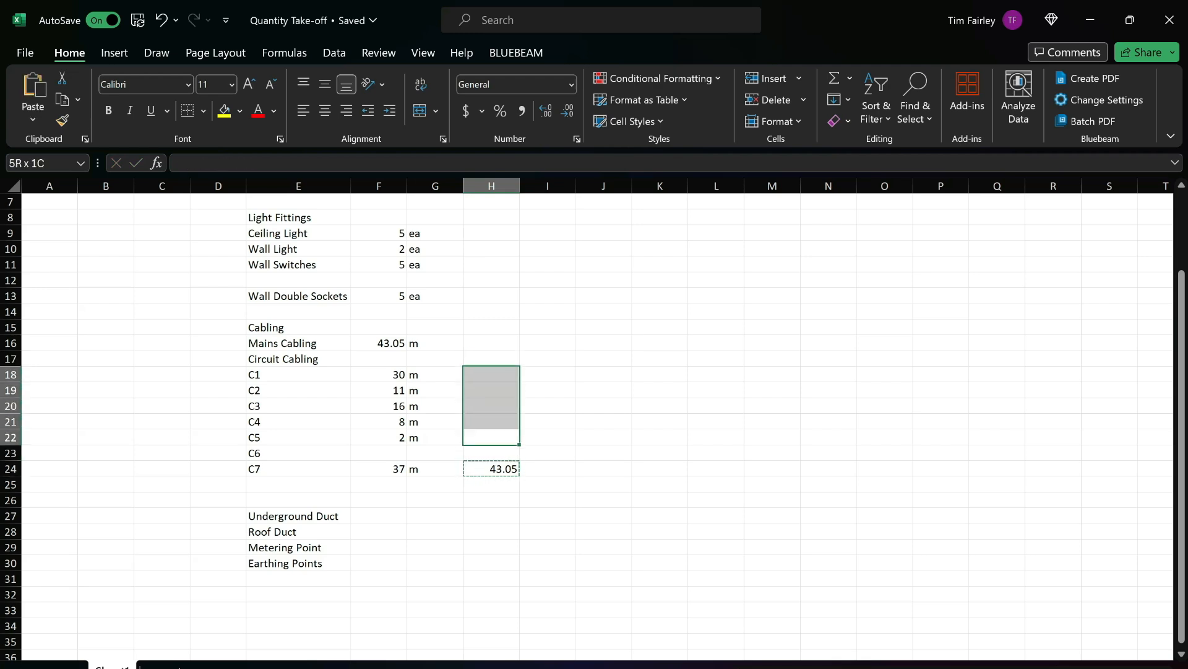
key("ctrl+v")
Return to Revu and examine the circuit schedule and site plan to identify what C5, C6 and C7 supply.
key("alt+Tab")
mouse_move(347, 279)
left_mouse_down()
mouse_move(686, 376)
mouse_move(1092, 517)
left_mouse_up()
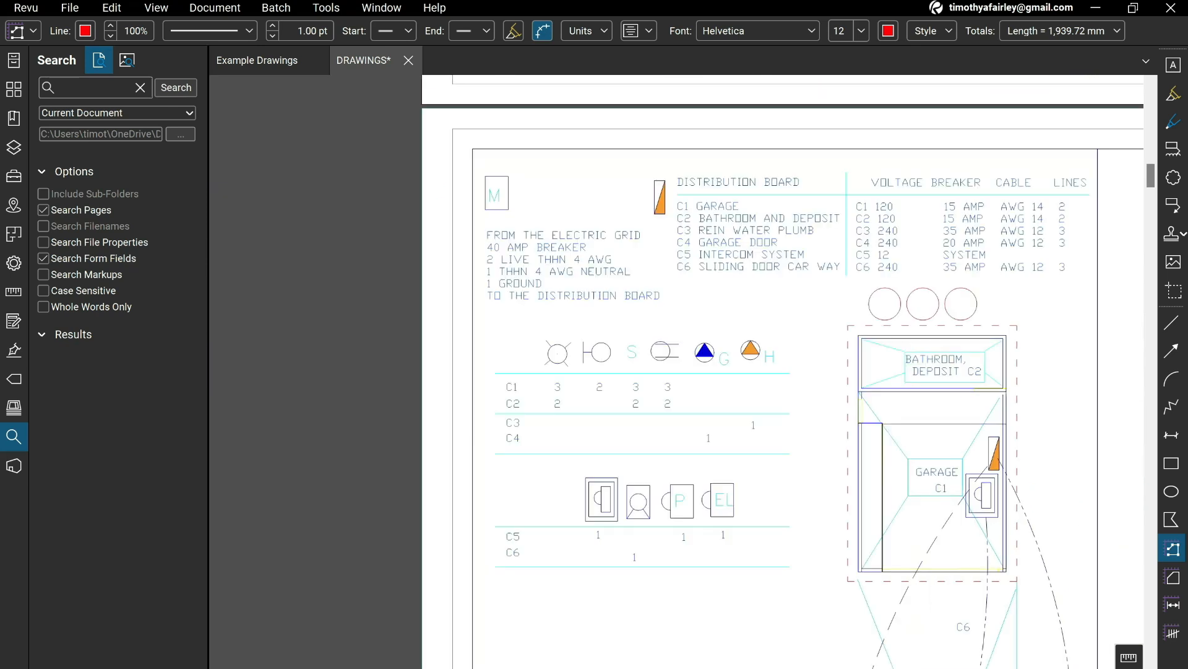
left_click_drag(906, 499, 204, 399)
mouse_move(601, 476)
left_mouse_down()
mouse_move(373, 531)
mouse_move(361, 407)
mouse_move(370, 554)
mouse_move(894, 399)
left_mouse_up()
mouse_move(609, 343)
left_mouse_down()
mouse_move(877, 368)
mouse_move(874, 227)
left_mouse_up()
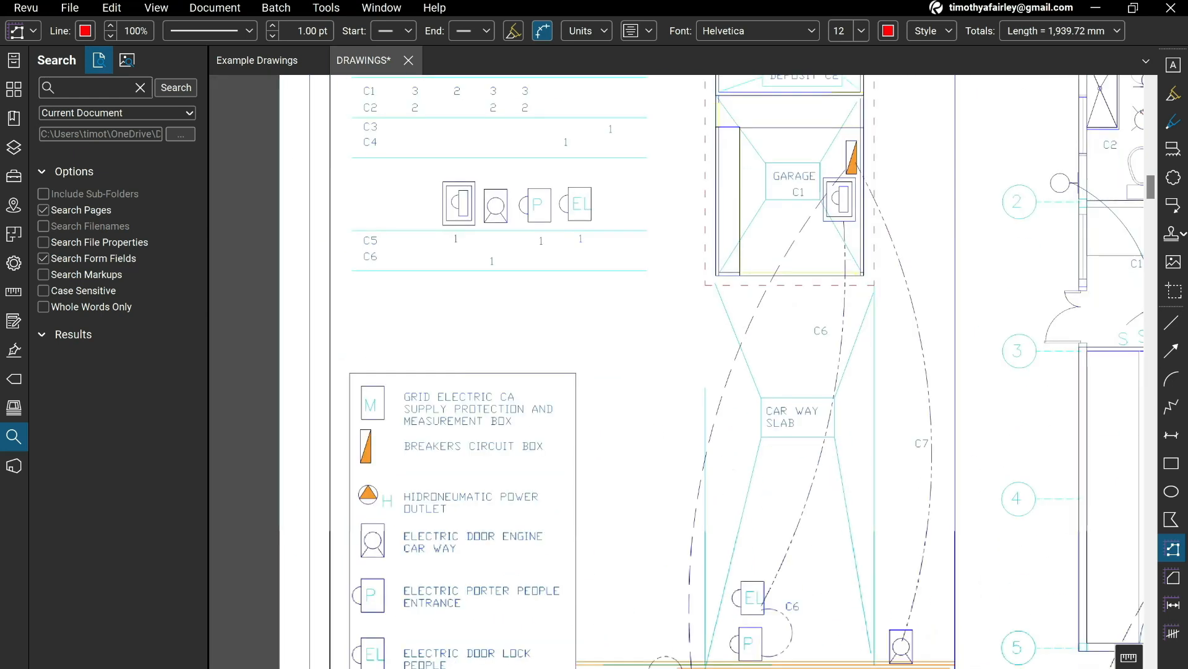
scroll(694, 371, "down", 3)
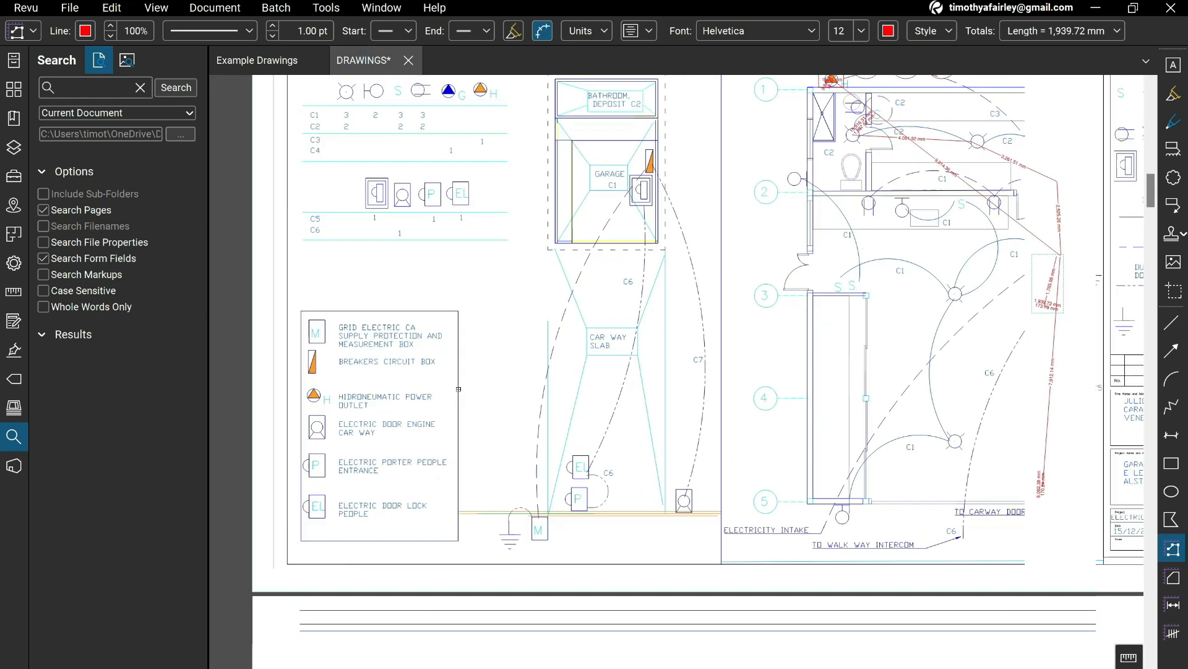
left_click_drag(693, 371, 679, 438)
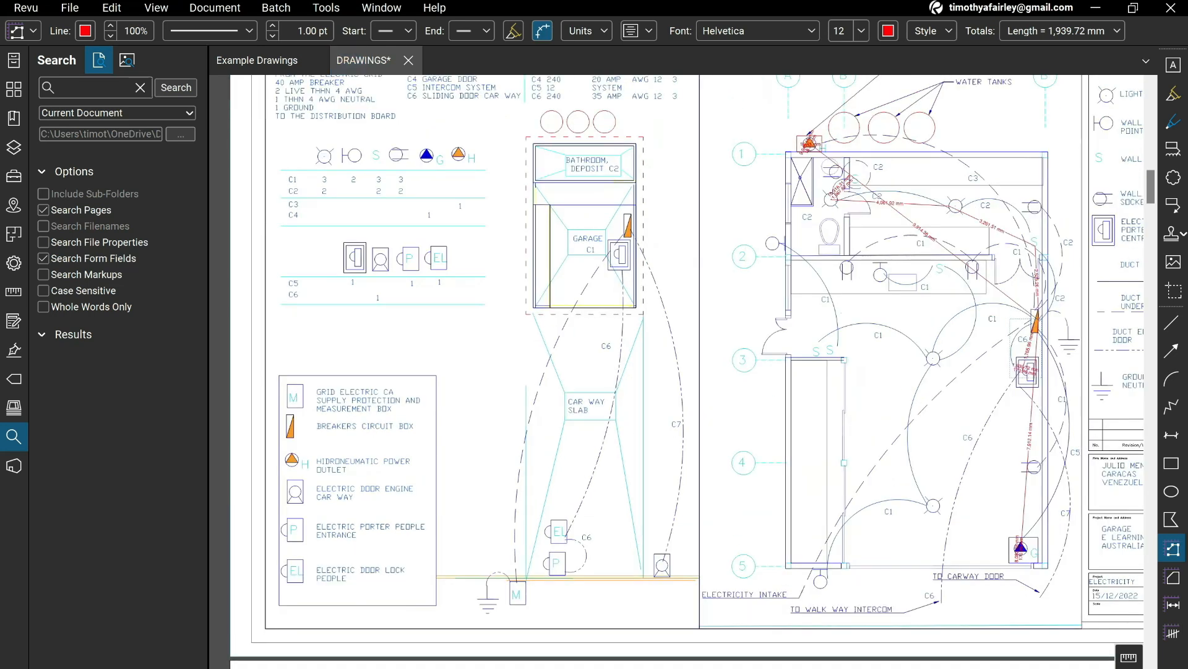
Switch to the Excel take-off and copy the cable allowance formula from H24 into H23 for C6.
key("alt+Tab")
left_click(379, 453)
left_click(491, 468)
key("ctrl+c")
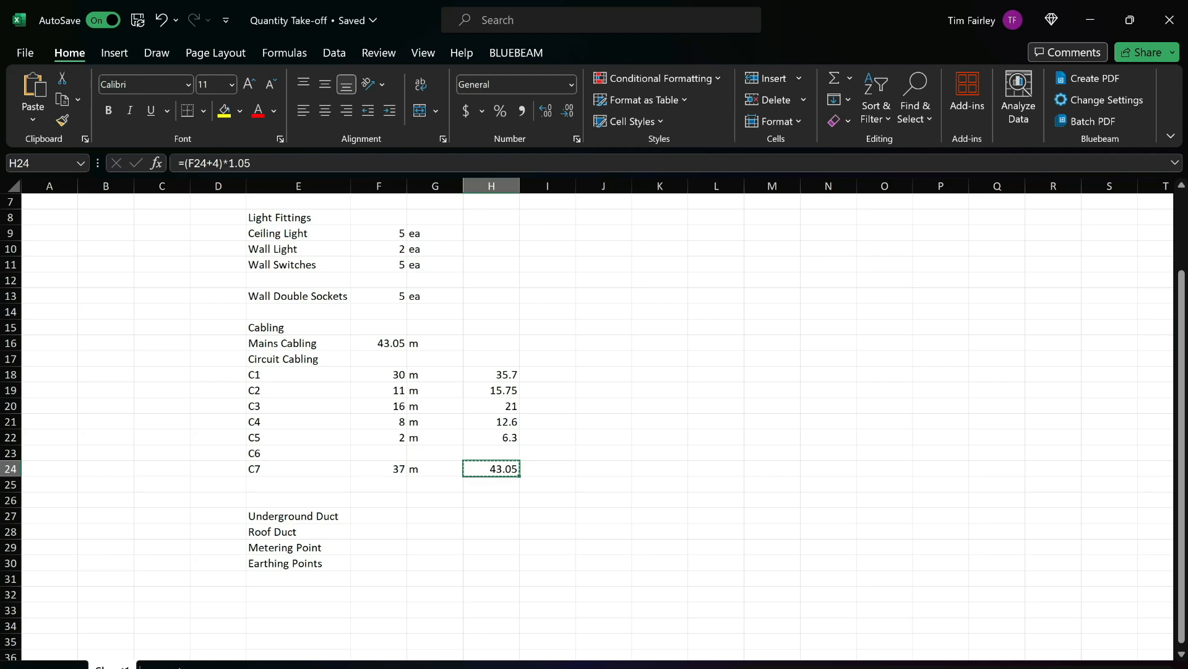
left_click(491, 453)
key("ctrl+v")
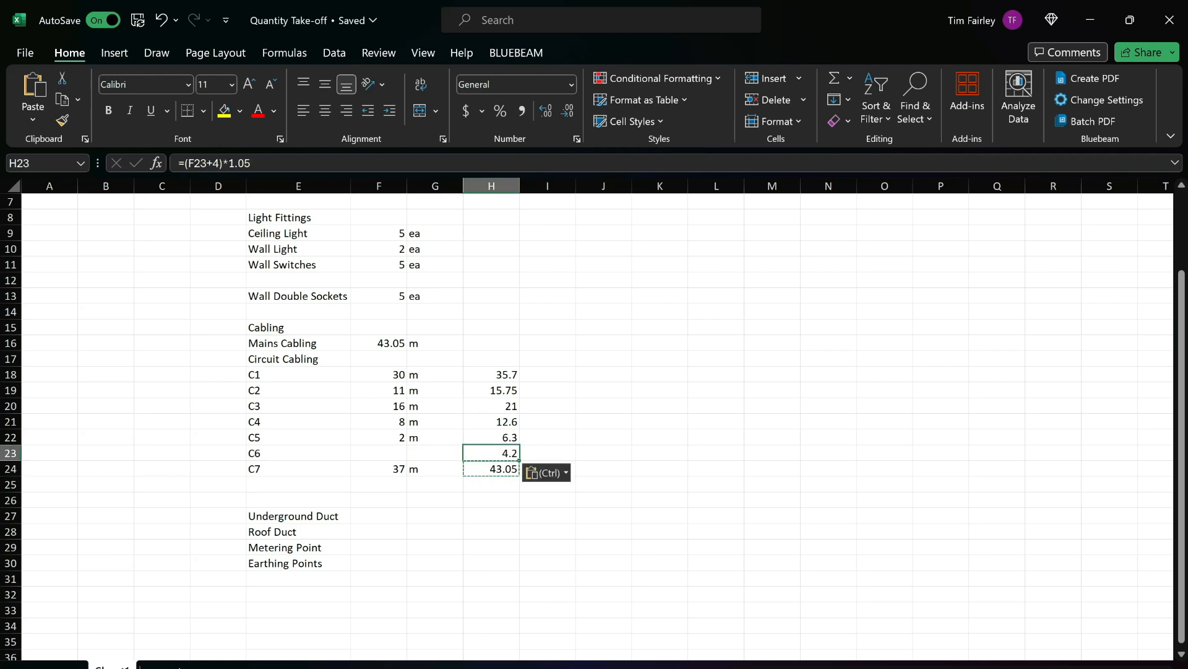
Enter 43.05 m as the C6 cable quantity in row 23.
left_click(491, 469)
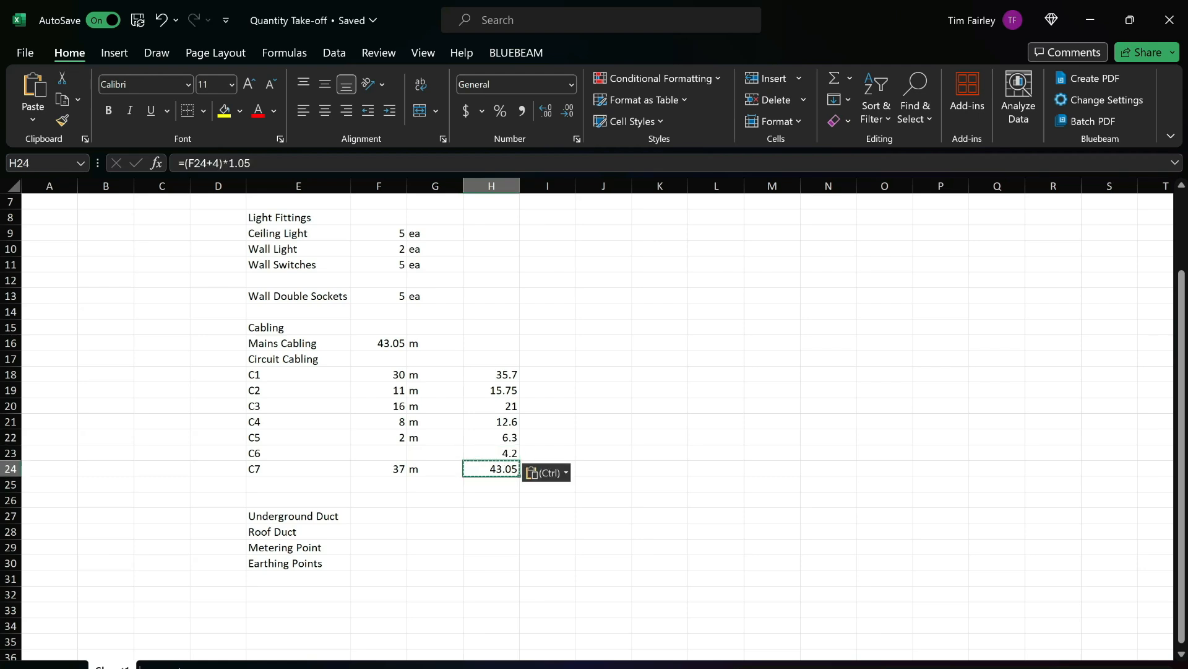
left_click(379, 453)
type("43.05")
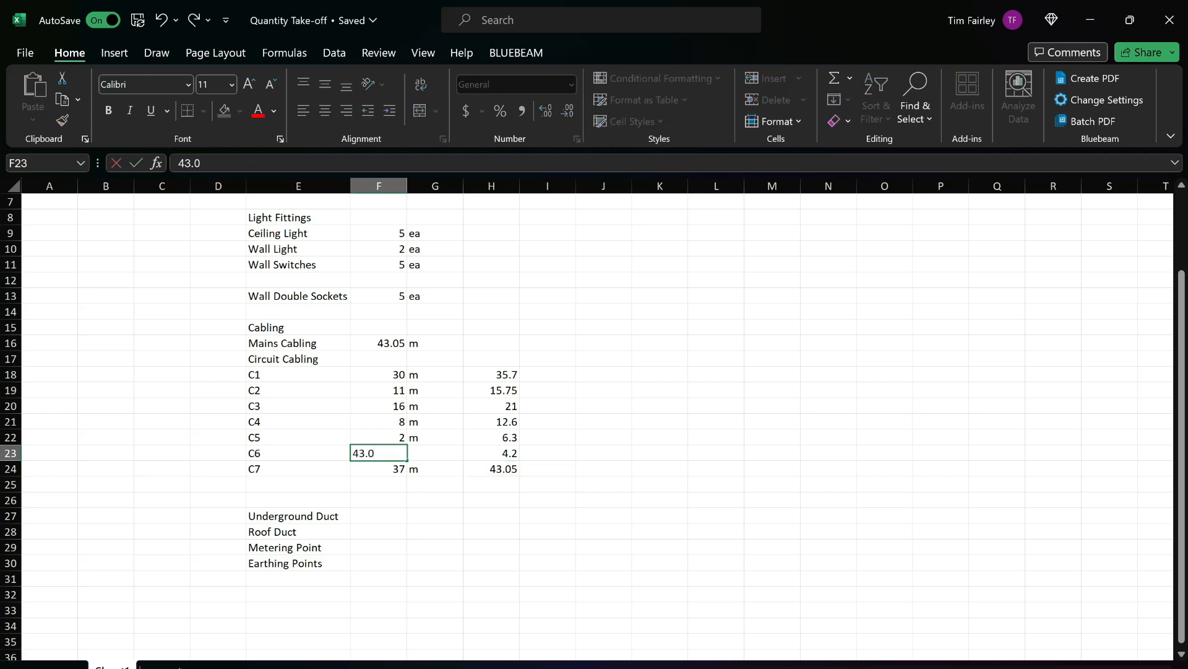
key("Tab")
type("m")
key("Return")
Copy the allowance results in H18:H22 and paste them as values over the C1 to C5 quantities in F18:F22.
left_click_drag(491, 437, 492, 374)
key("ctrl+c")
left_click(379, 374)
key("ctrl+v")
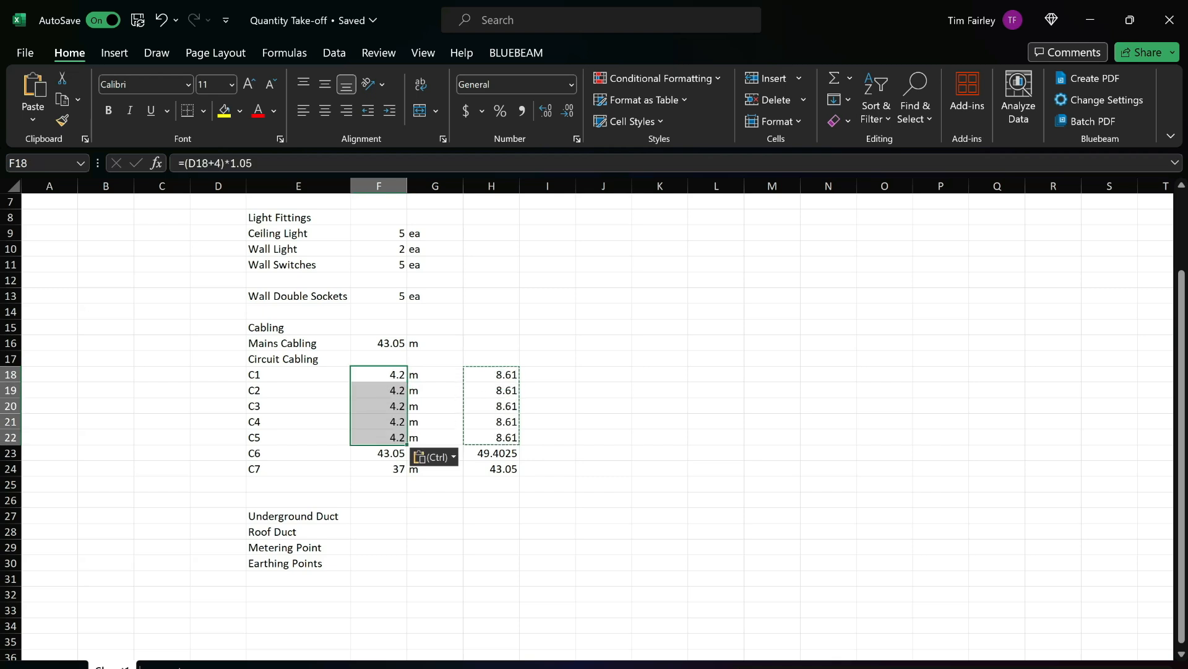
key("ctrl")
key("v")
Clear the helper formulas in column H and the C7 label, quantity and unit in row 24.
left_click_drag(379, 469, 492, 374)
key("Delete")
left_click(298, 469)
key("Delete")
key("Delete")
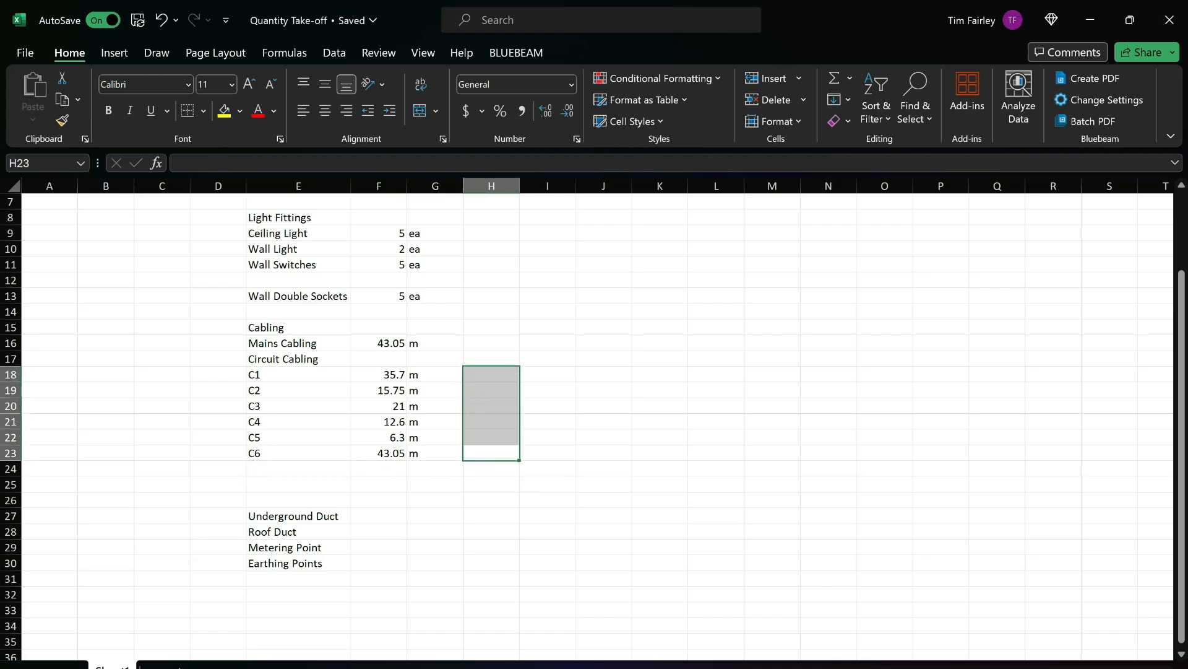
Delete rows 24 to 28, including Underground Duct and Roof Duct, and insert a blank row above Metering Point.
left_click(299, 485)
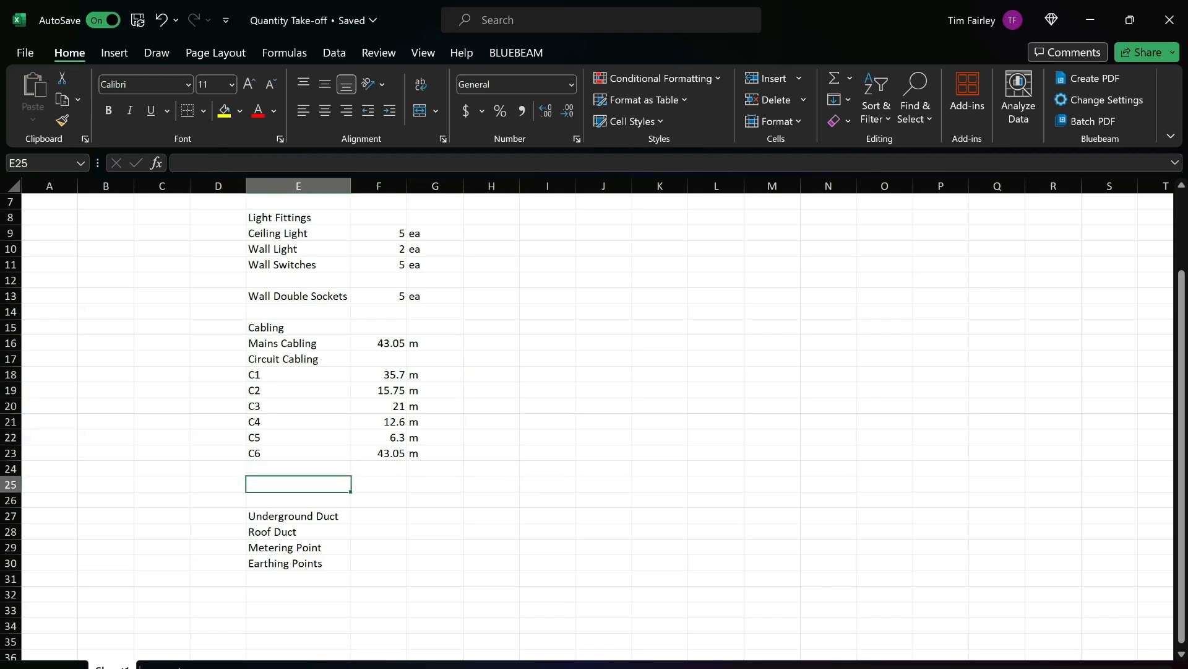
left_click_drag(11, 492, 10, 487)
key("ctrl+z")
left_click_drag(297, 516, 297, 531)
left_click_drag(10, 531, 10, 469)
right_click(458, 516)
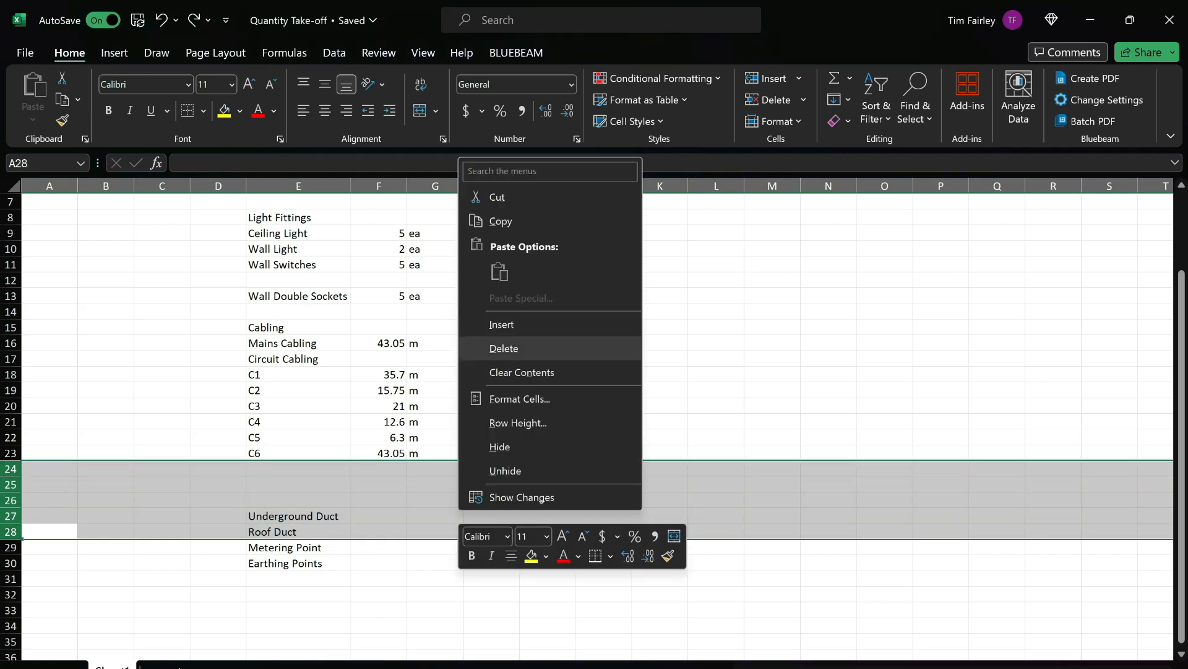
left_click(504, 347)
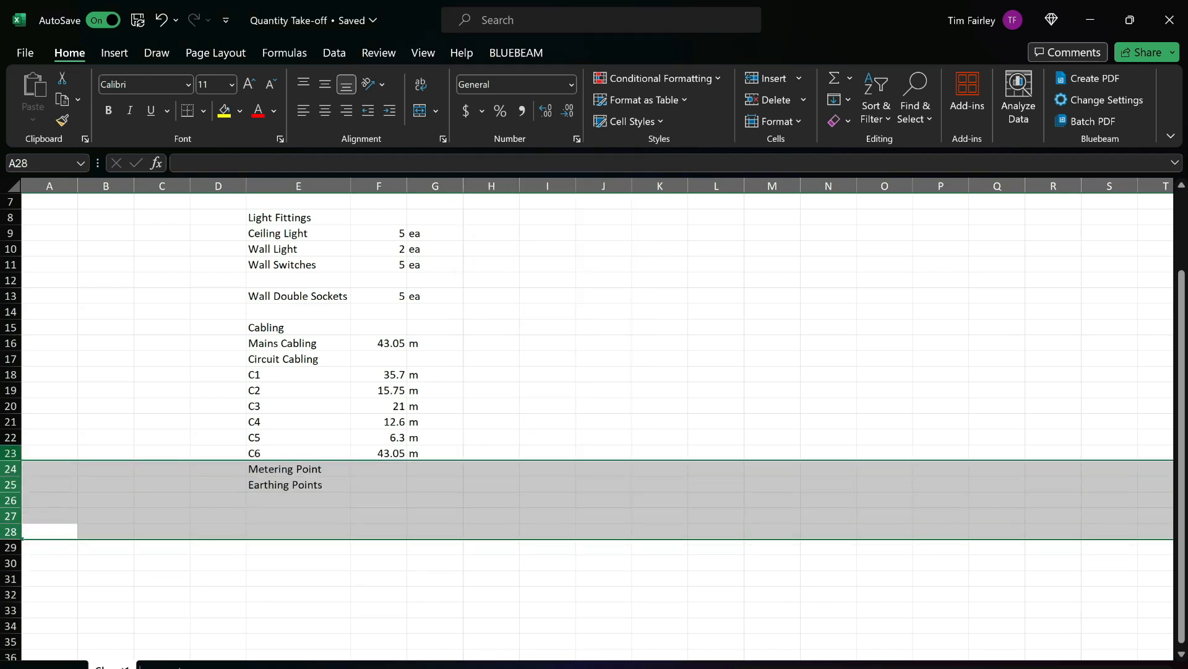
left_click(10, 468)
right_click(337, 477)
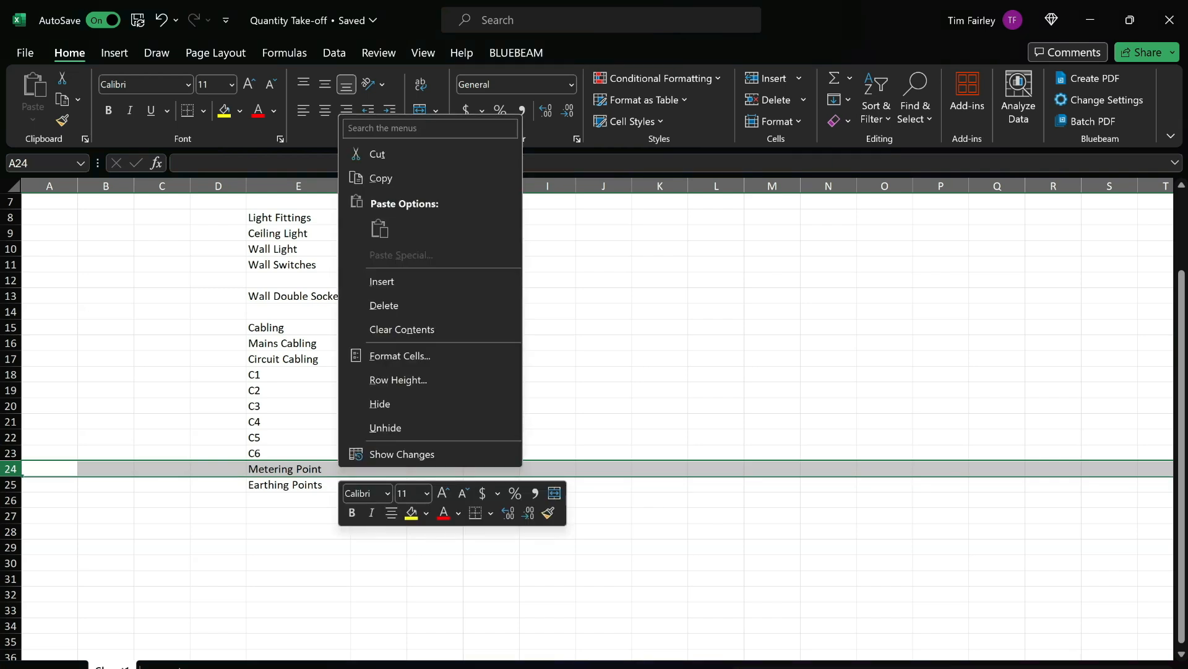
left_click(371, 280)
Enter 1 EA as the Metering Point quantity and unit in row 25.
left_click(378, 485)
type("1")
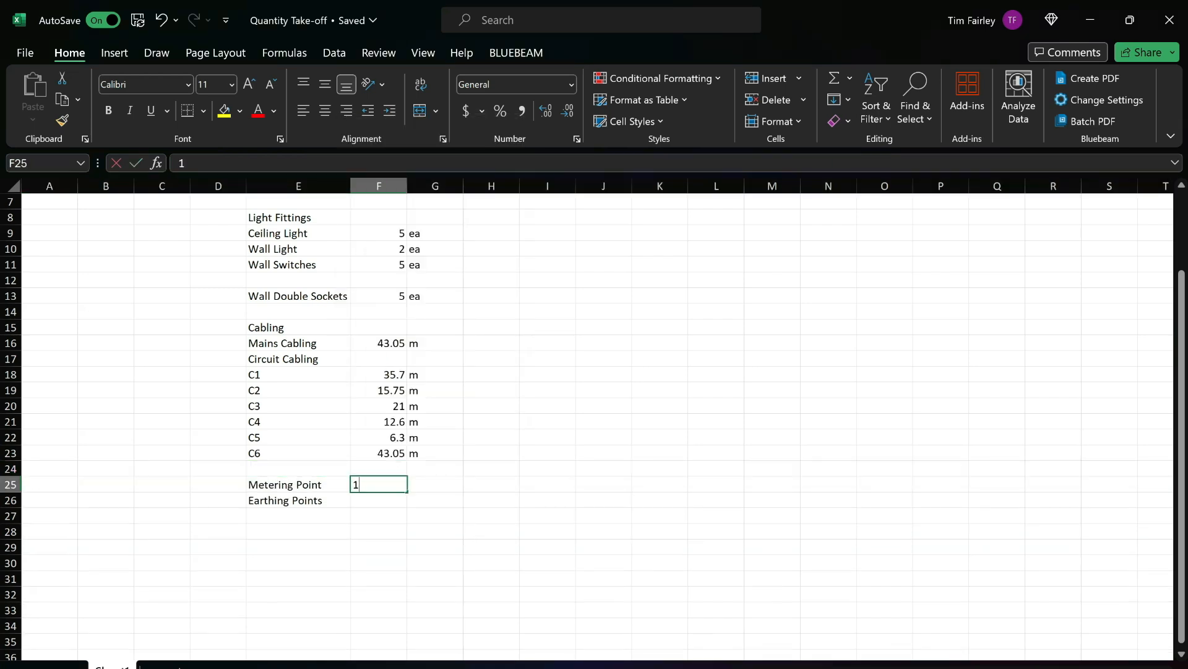
key("Tab")
type("EA")
key("Return")
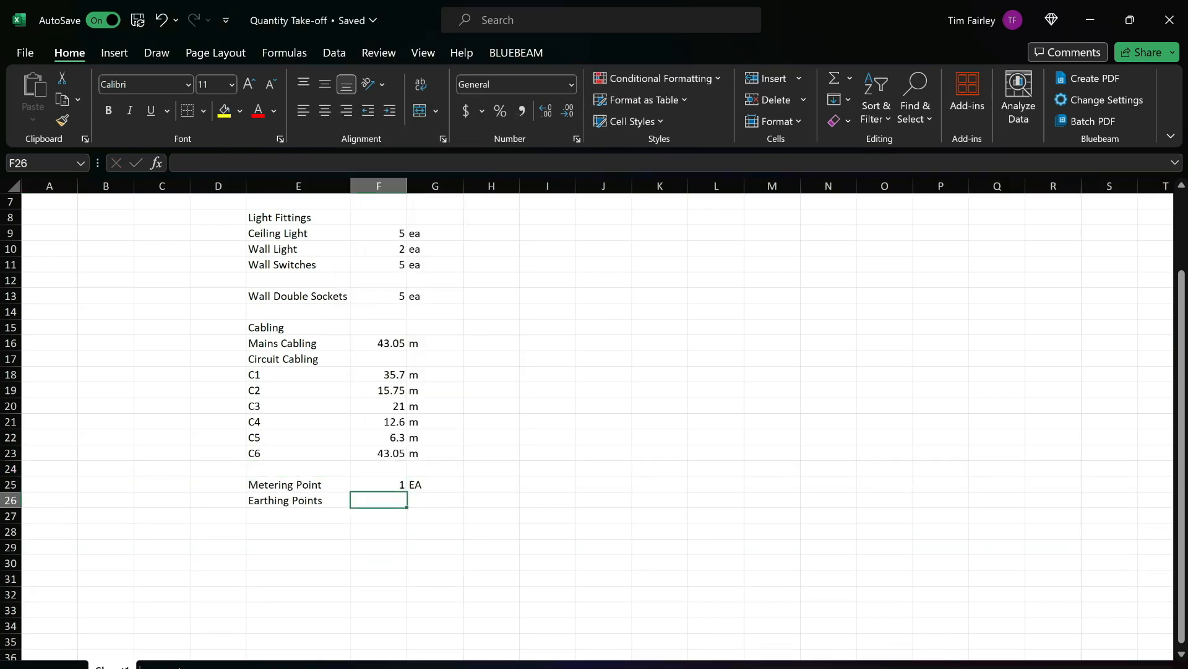
Enter 2 ea as the Earthing Points quantity and unit in F26 and G26.
key("Tab")
type("2")
key("Tab")
key("Left")
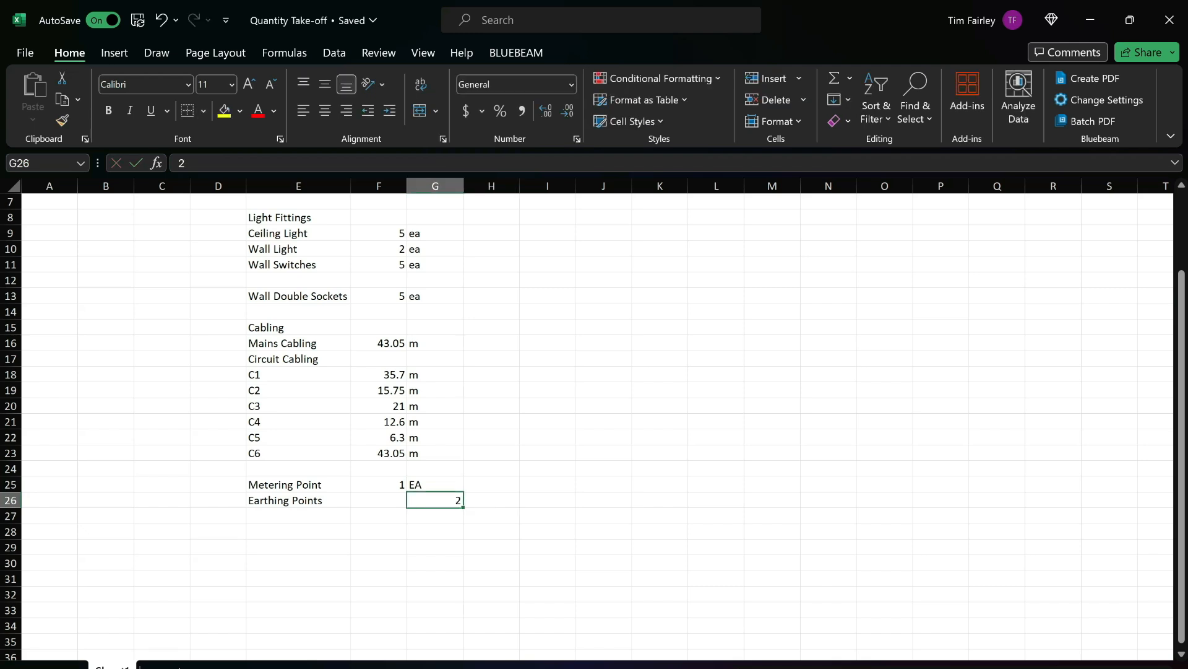
key("Left")
type("2")
key("Tab")
type("ea")
Change the Metering Point unit in G25 to lowercase ea.
key("Left")
key("Up")
key("Right")
type("ea")
key("Return")
Return to Revu and examine the isometric drainage sheet's pipe sizes, floor drain, drain trap and ventilation duct.
key("alt+Tab")
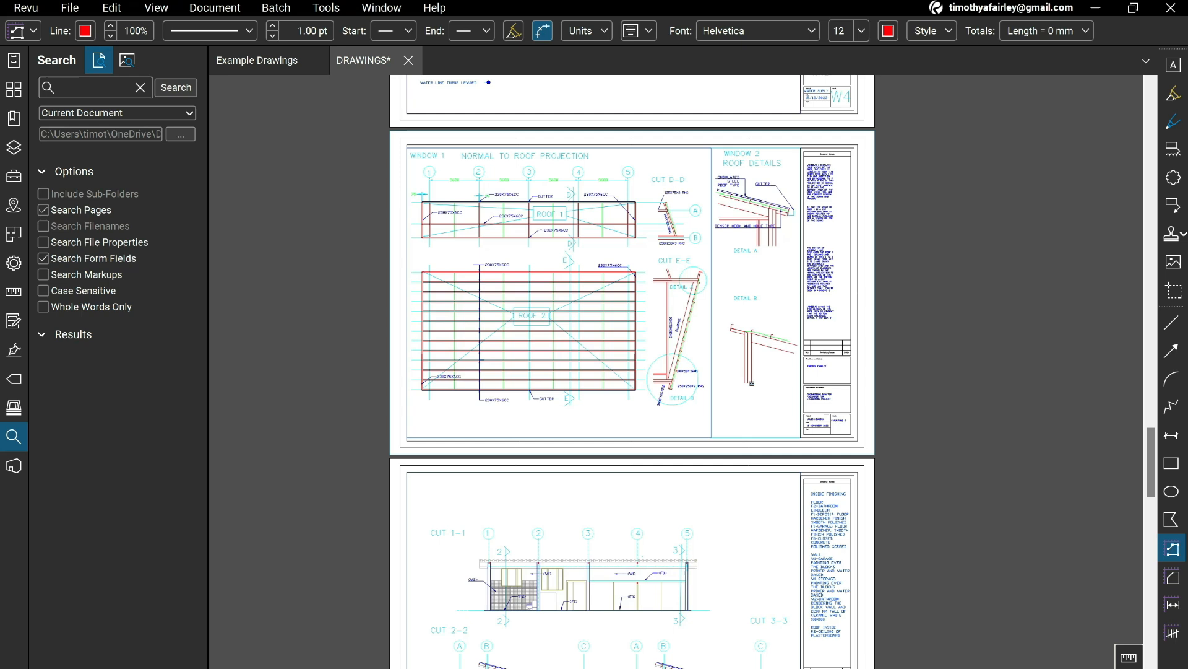
scroll(632, 371, "down", 8)
scroll(632, 371, "down", 3)
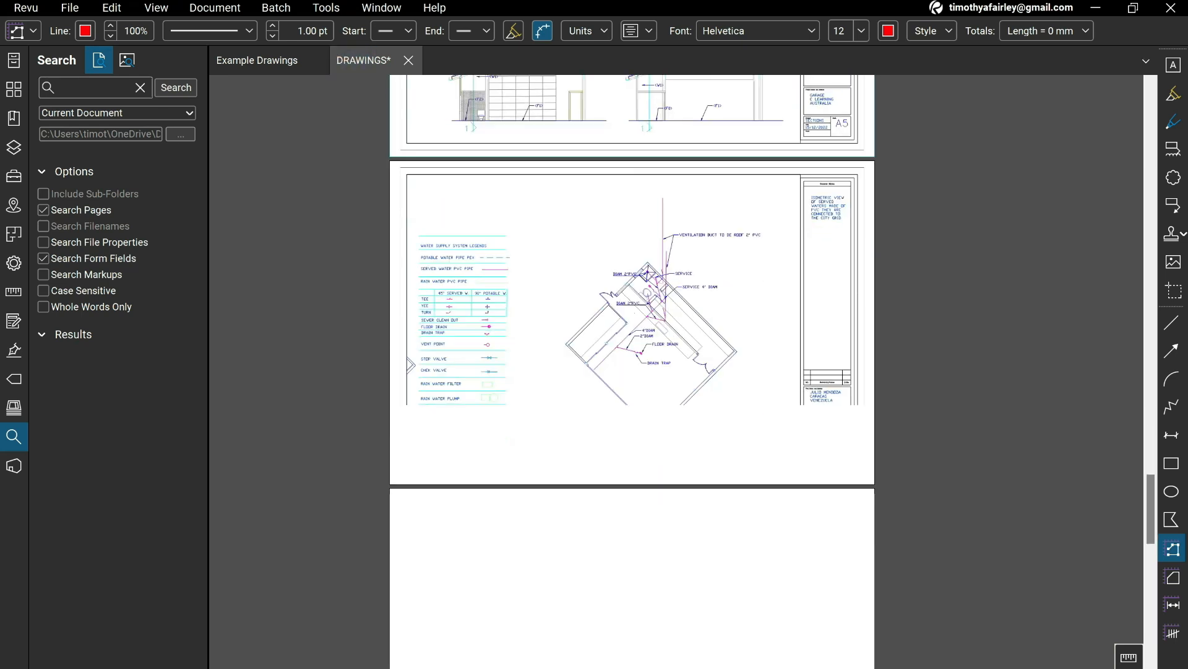
scroll(632, 371, "up", 2)
scroll(628, 289, "up", 6)
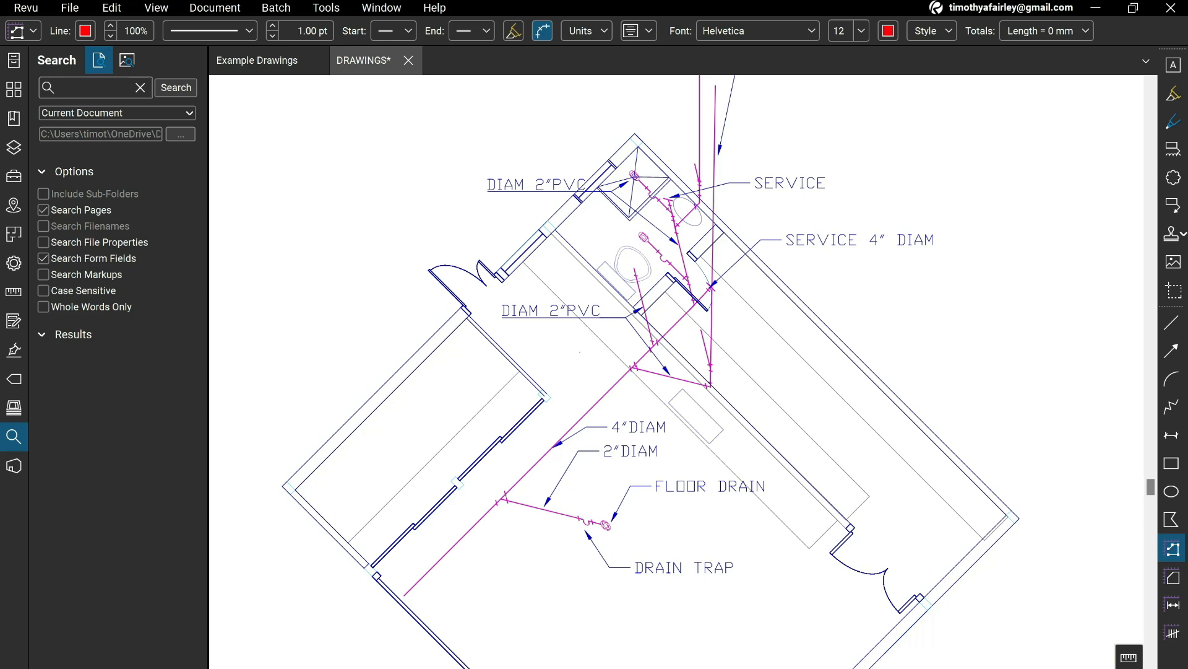
left_click_drag(713, 254, 712, 300)
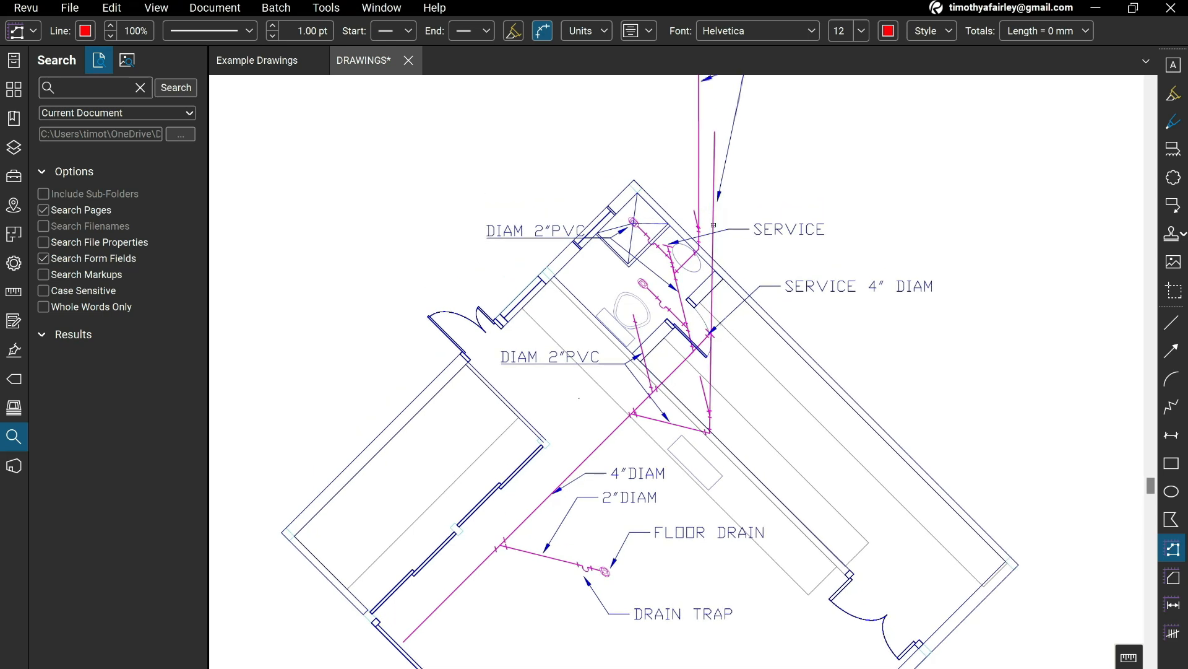
left_click_drag(713, 225, 714, 347)
scroll(715, 356, "down", 3)
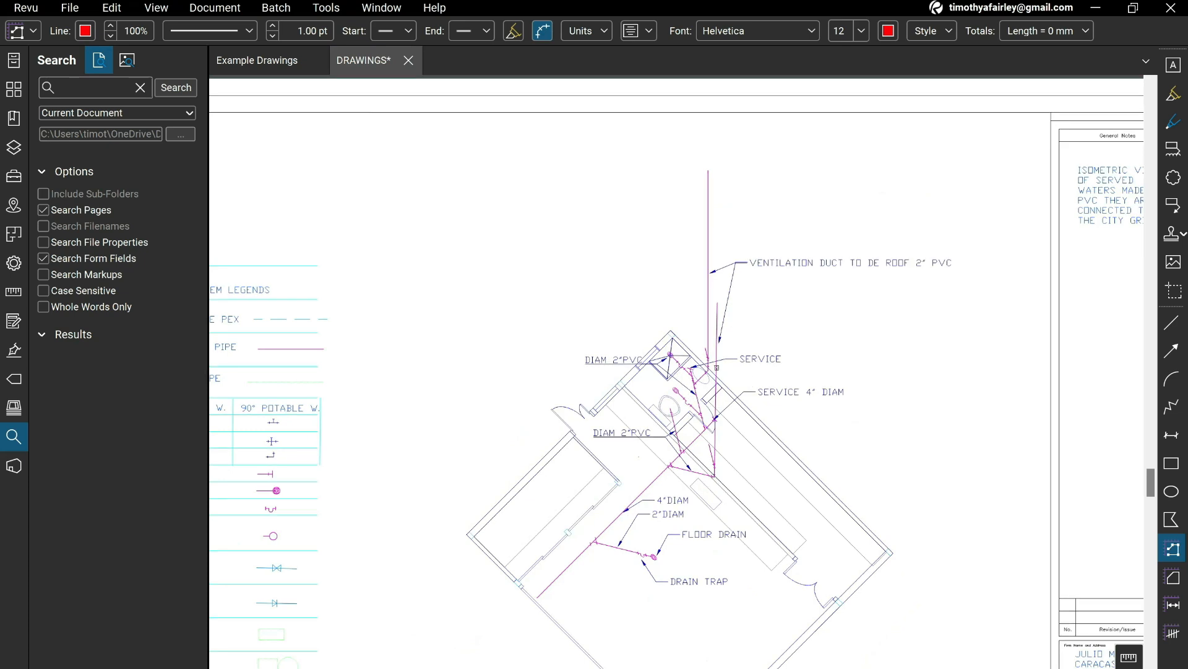
Find the water supply sheet W1 and examine its legend and the garage's potable and served water pipe layout.
scroll(717, 368, "down", 9)
scroll(716, 367, "down", 3)
scroll(716, 368, "down", 7)
scroll(716, 368, "down", 10)
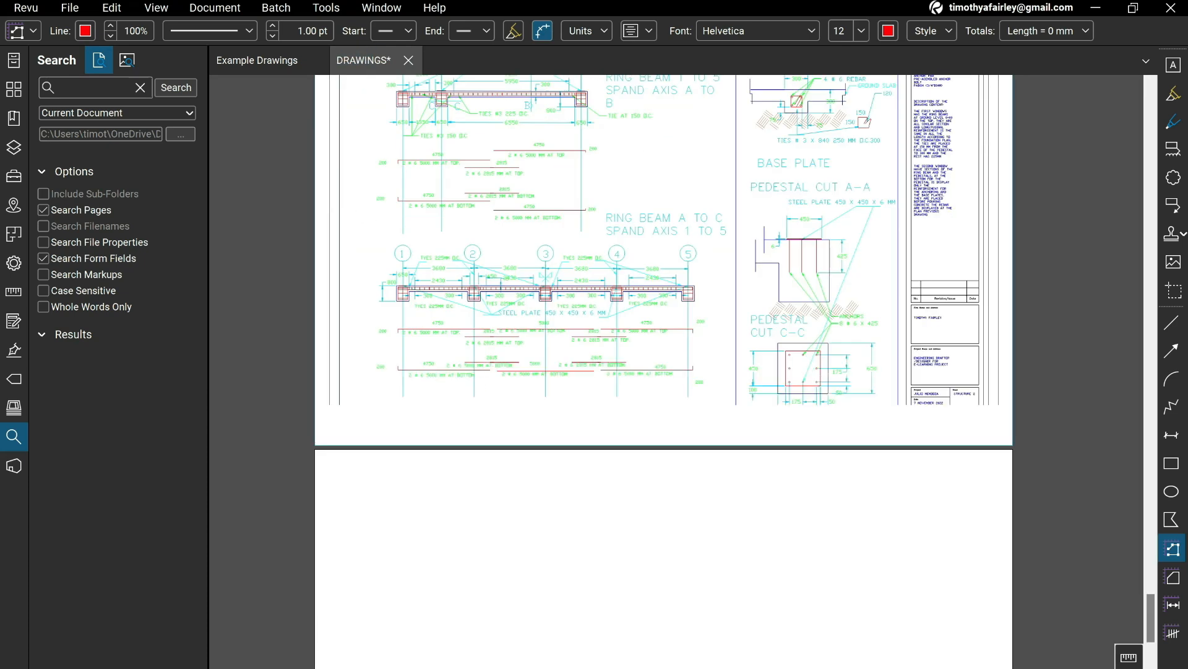
scroll(716, 368, "down", 3)
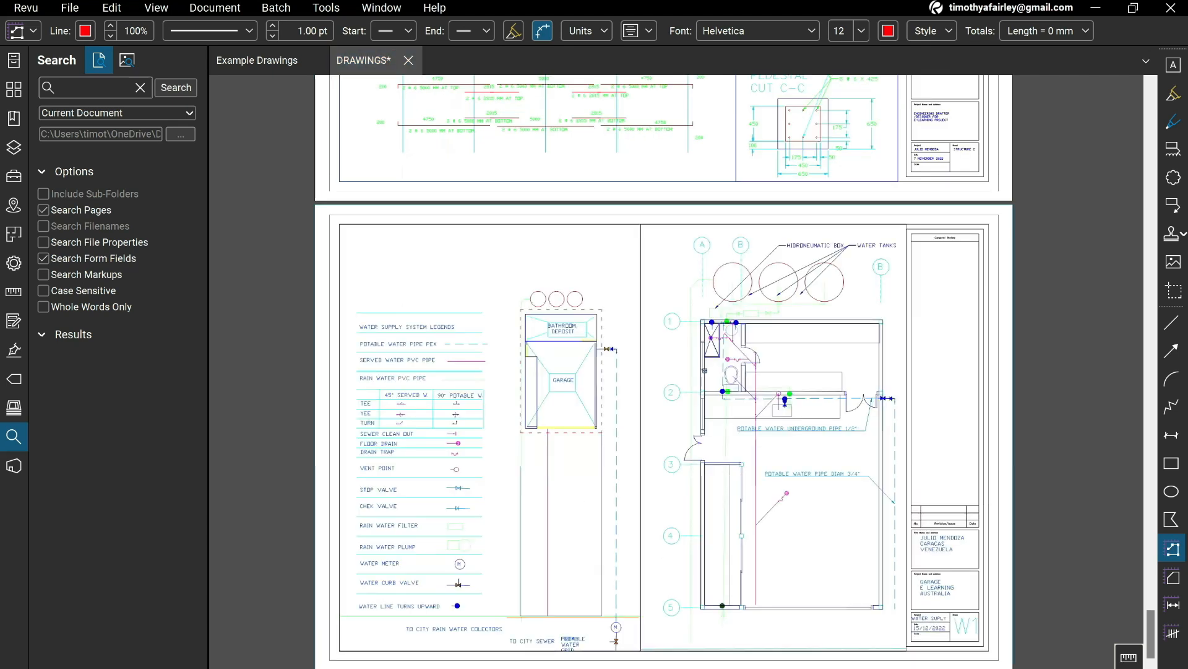
scroll(716, 368, "up", 5)
mouse_move(712, 288)
left_mouse_down()
mouse_move(674, 177)
mouse_move(686, 369)
left_mouse_up()
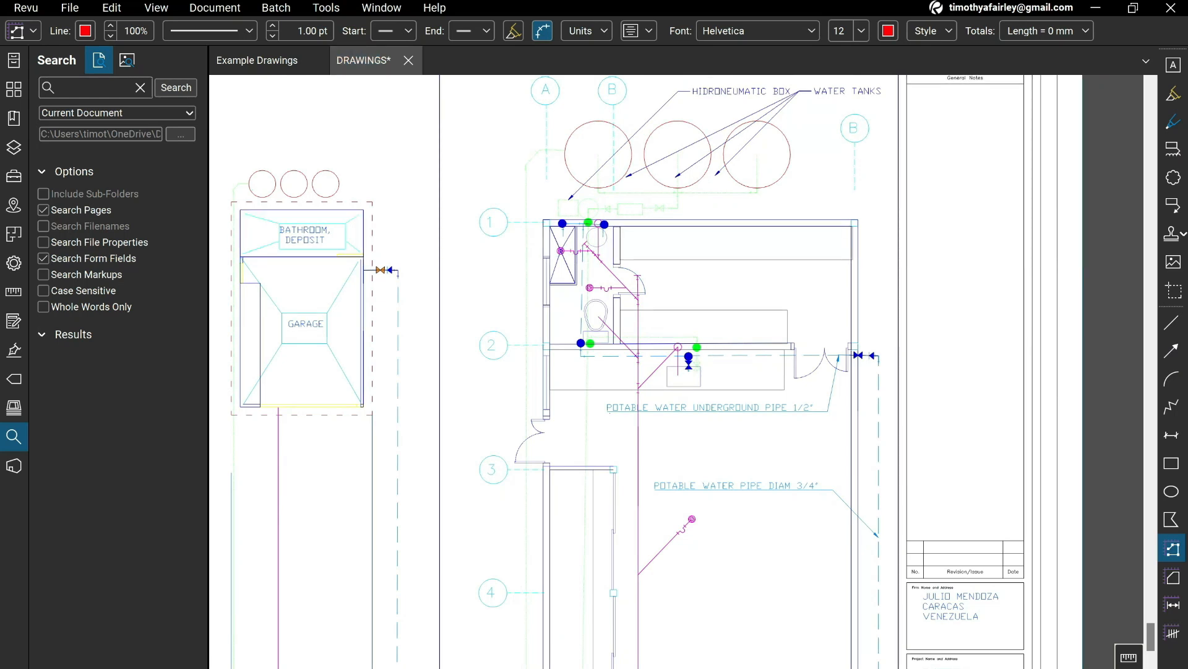
Review the whole take-off list in Excel, and return to Revu to view the W1 water supply plan.
key("alt+Tab")
scroll(594, 427, "up", 2)
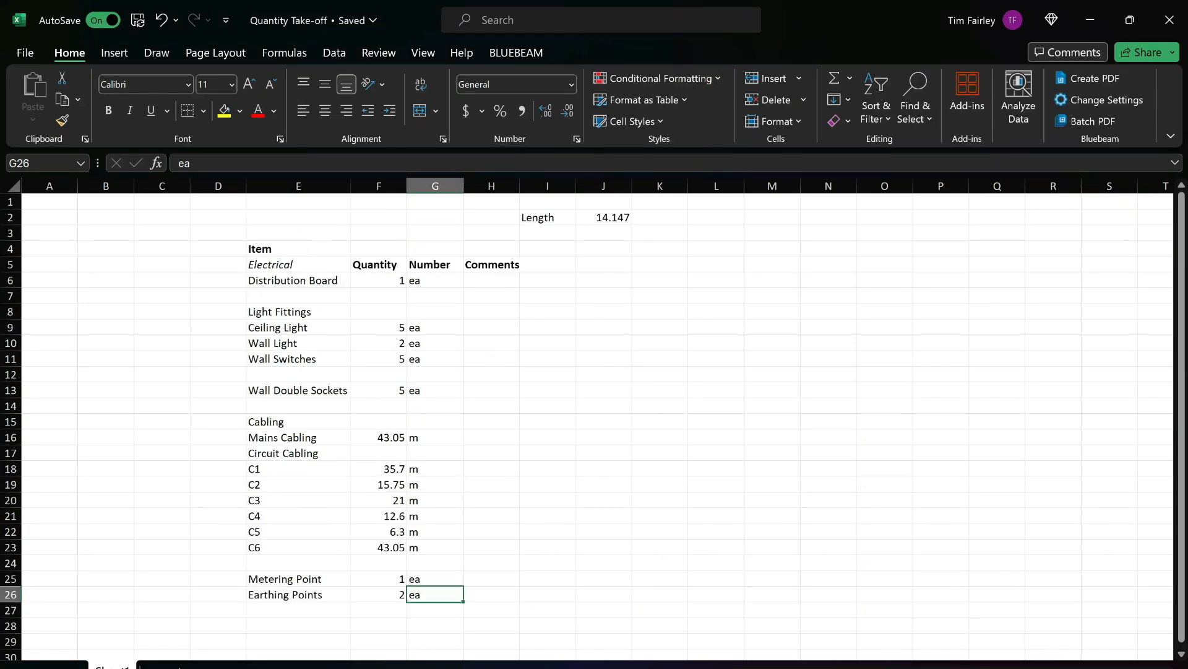
key("alt+Tab")
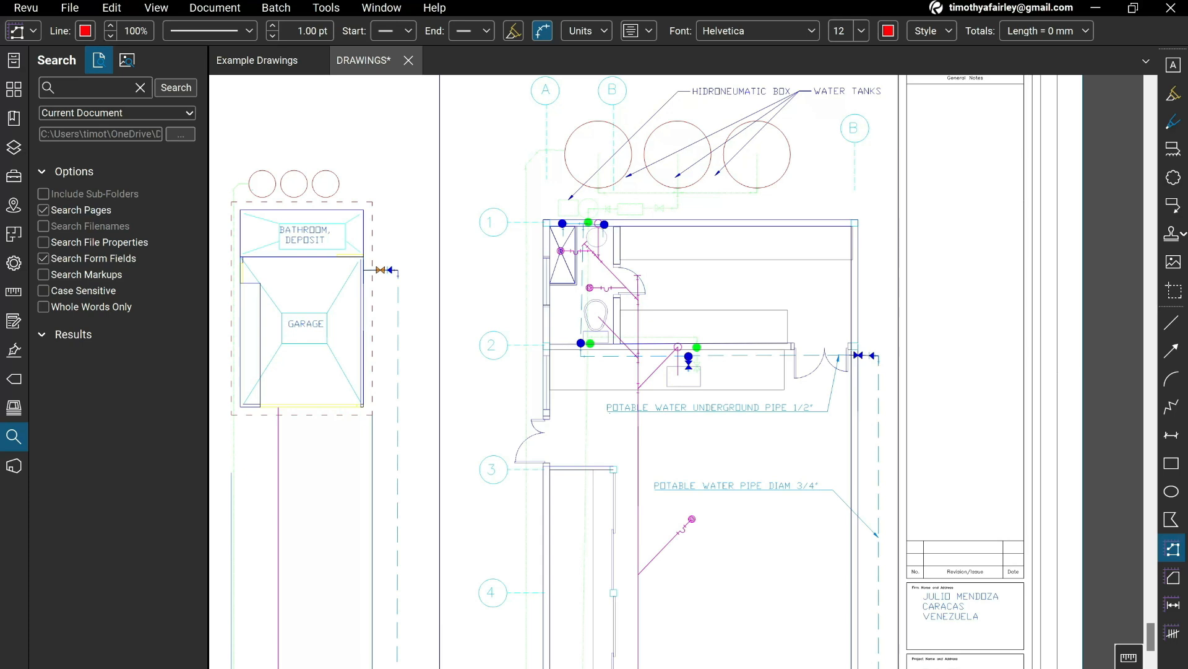
scroll(636, 252, "down", 3)
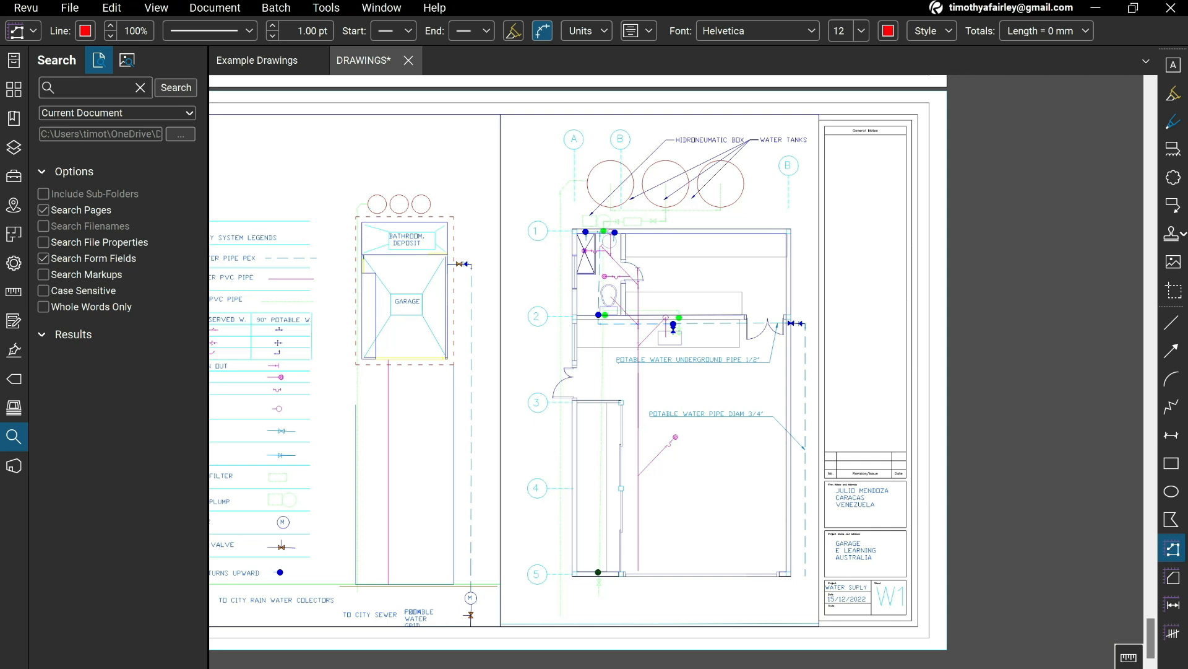
mouse_move(784, 667)
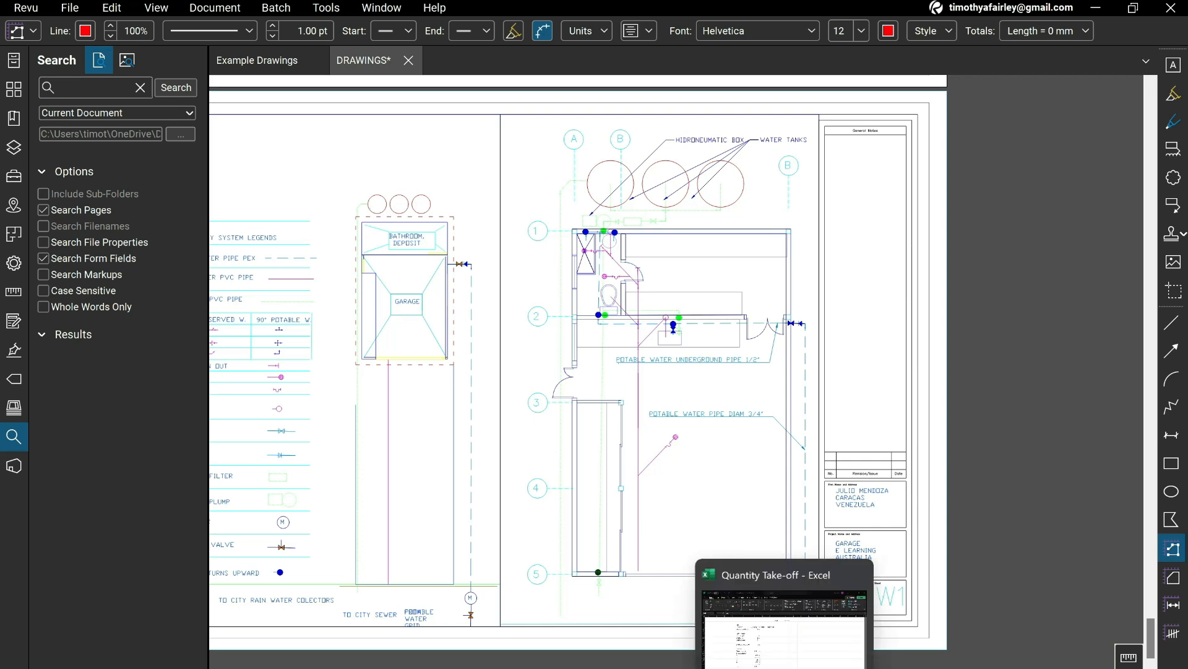